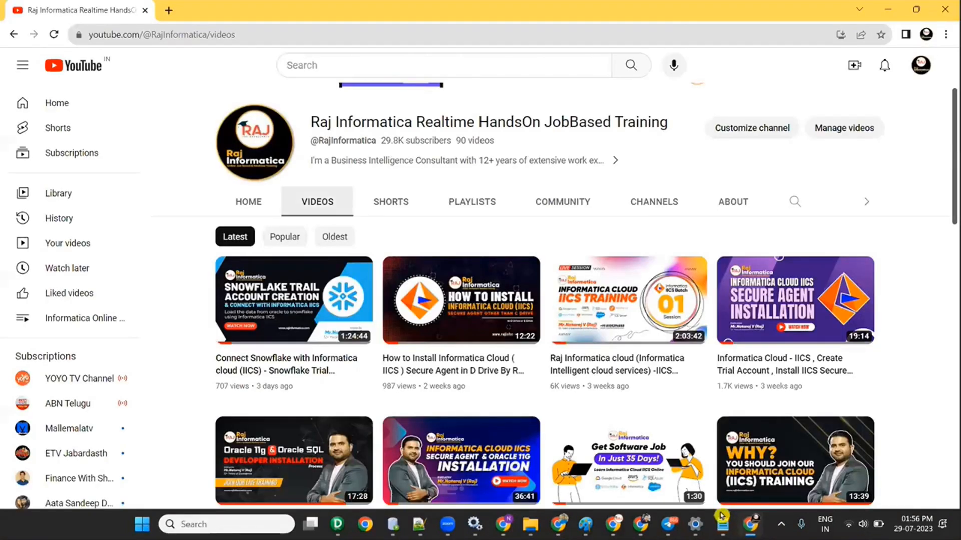
Step: Bring the blank Chrome New Tab window to the front, leaving the YouTube videos page behind
mouse_move(677, 425)
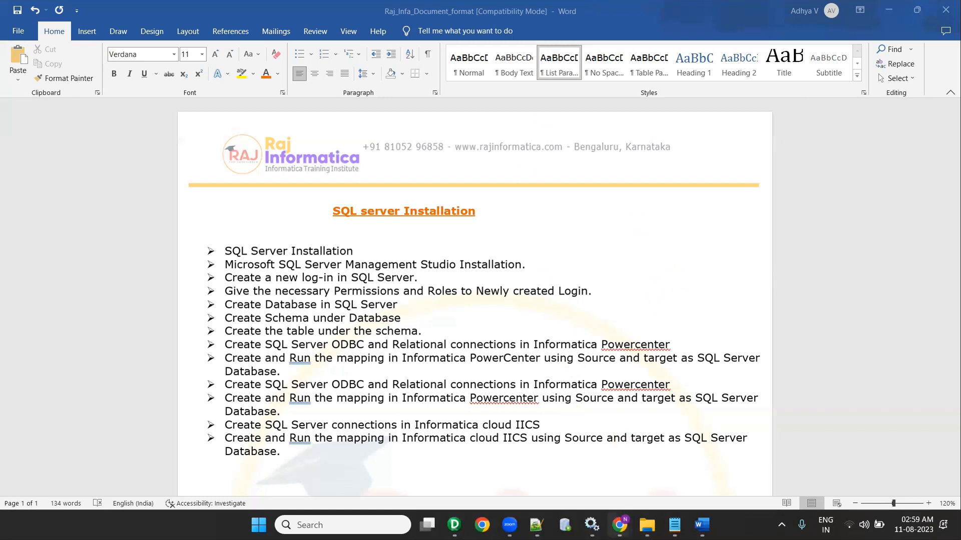
Step: Load Google in the new tab and search for 'download sql server'
mouse_move(619, 524)
left_click(558, 418)
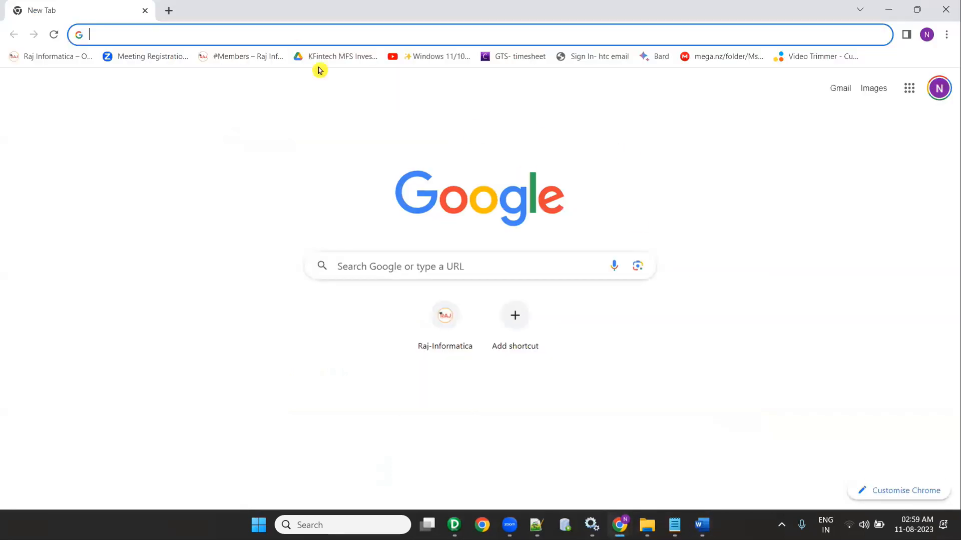
type("google")
key("Return")
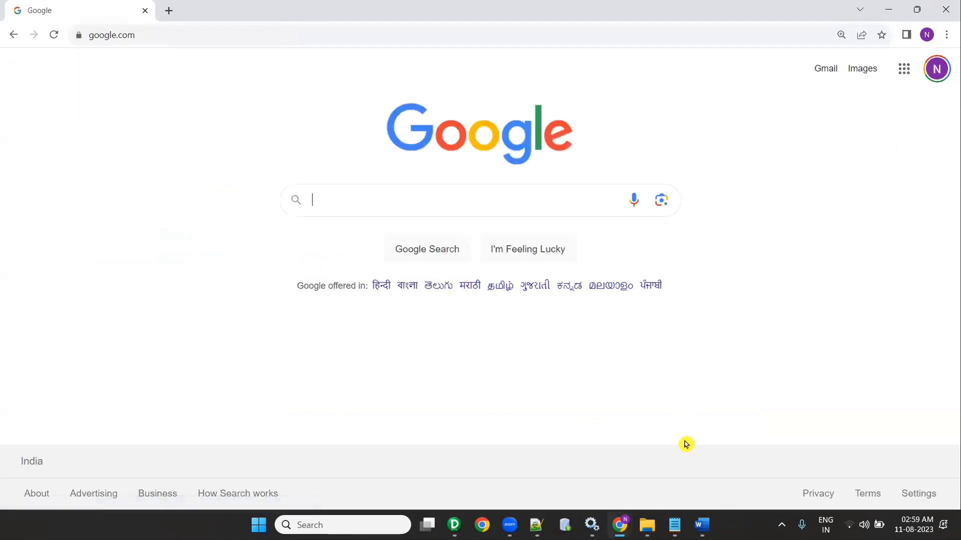
left_click(333, 194)
type("down")
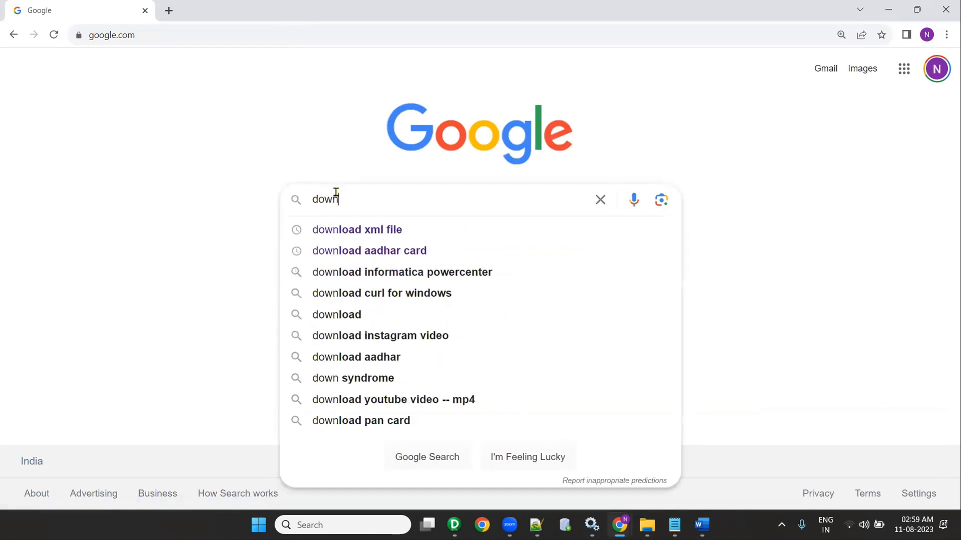
type("load sql ")
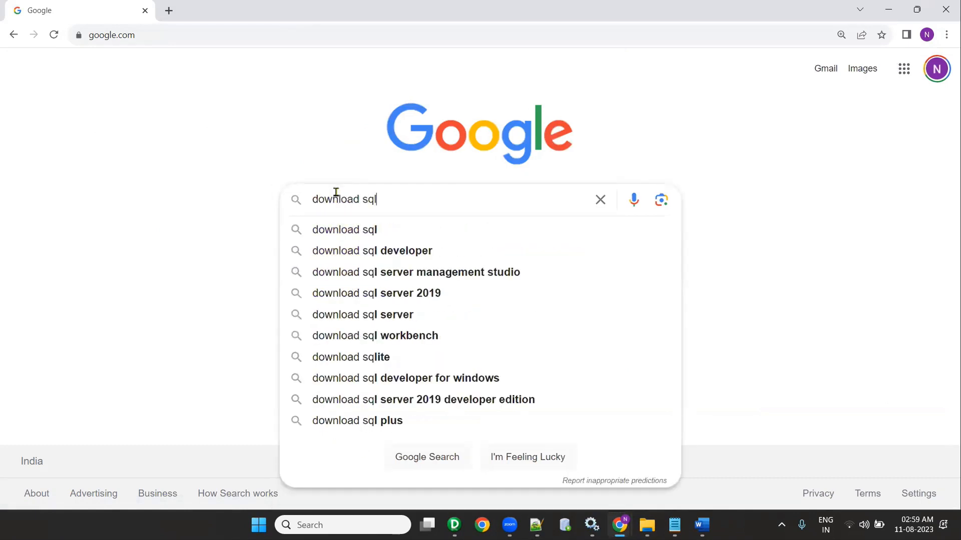
type("server")
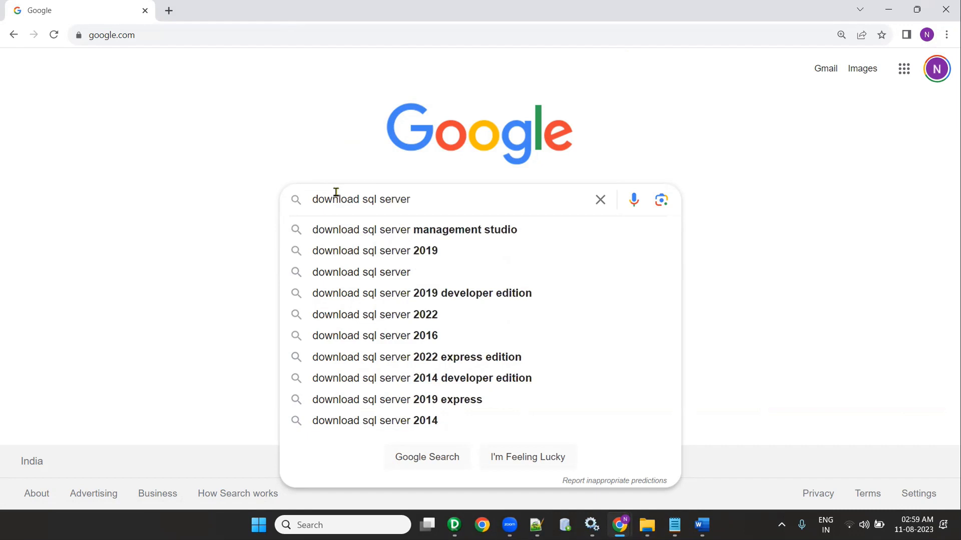
key("Return")
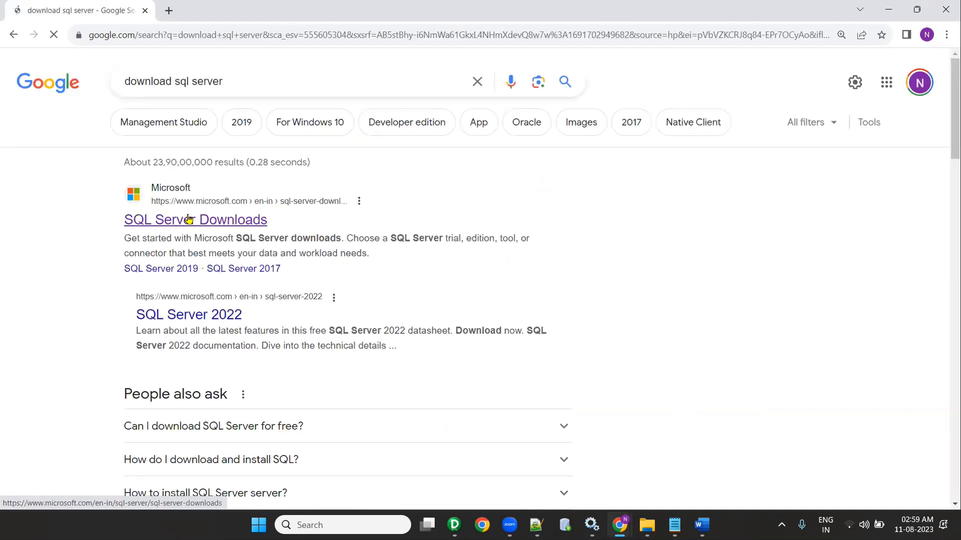
Step: Browse Microsoft's SQL Server Downloads page, then return to the Google results
scroll(345, 231, "down", 5)
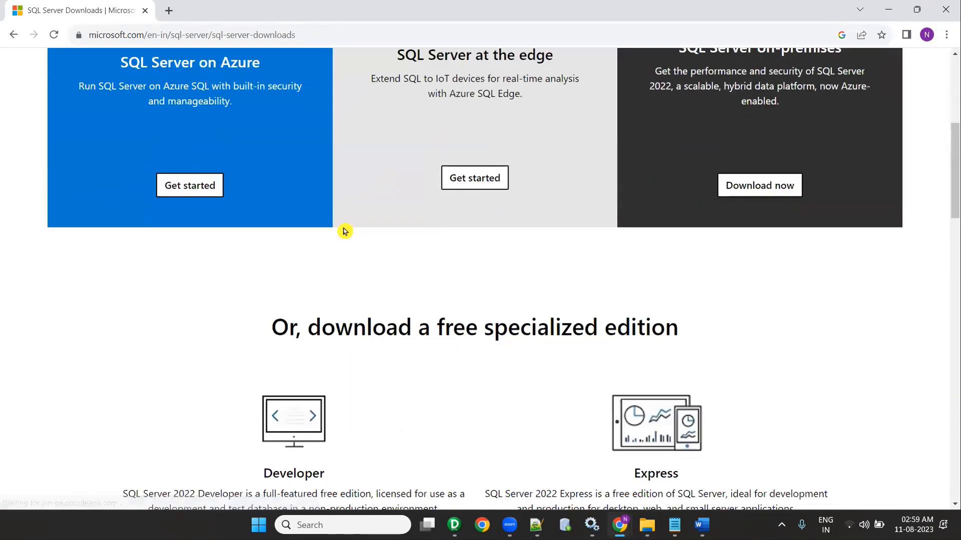
scroll(279, 220, "down", 6)
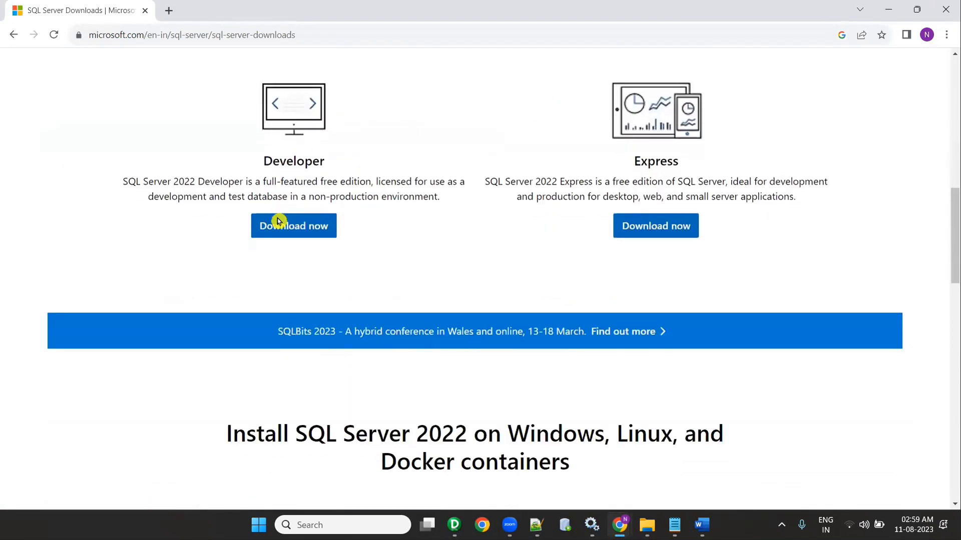
scroll(278, 221, "up", 1)
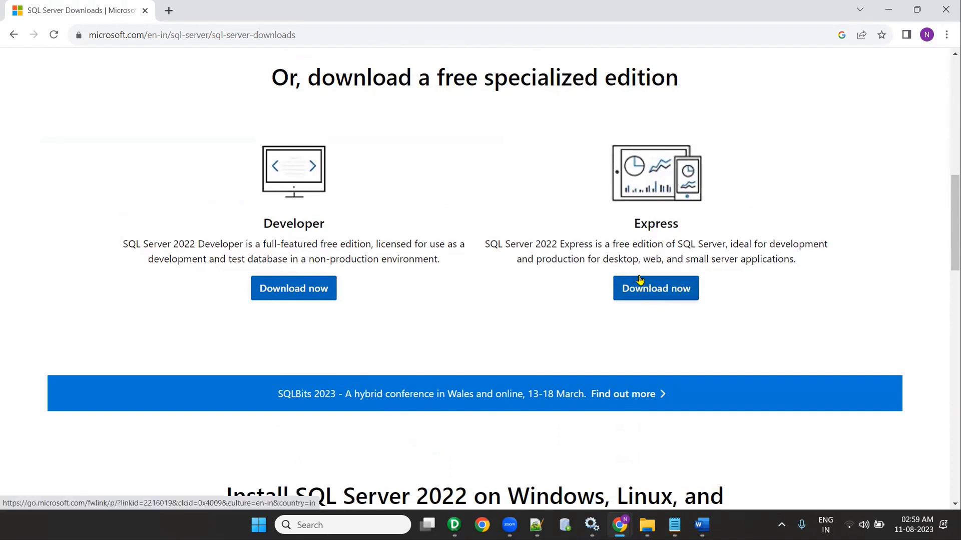
scroll(300, 145, "up", 9)
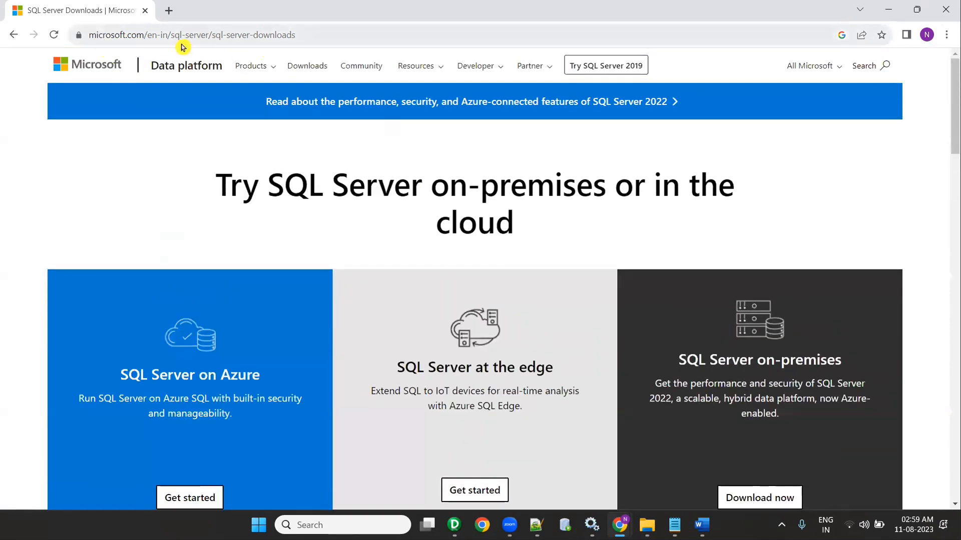
left_click(13, 35)
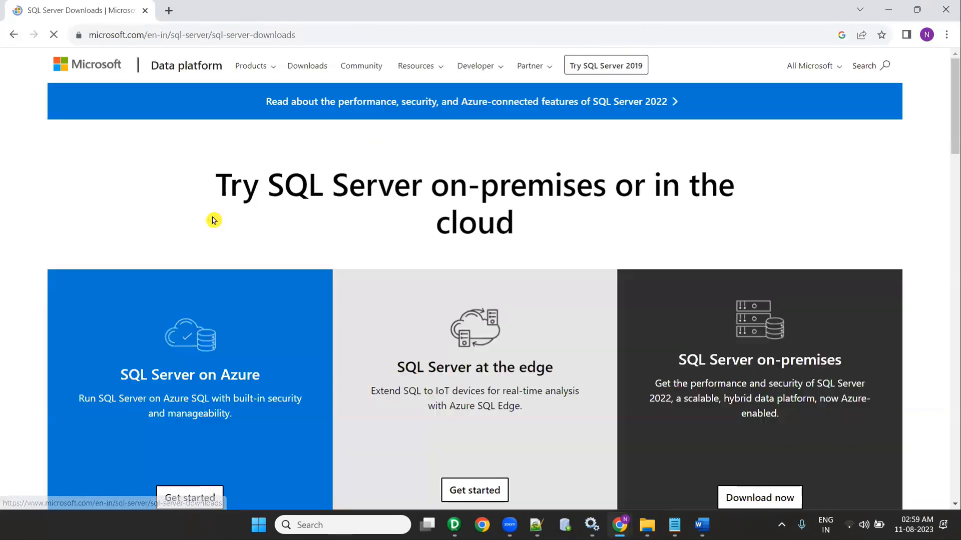
Step: Download the SQL Server 2022 Express installer into the Downloads folder
scroll(699, 309, "down", 10)
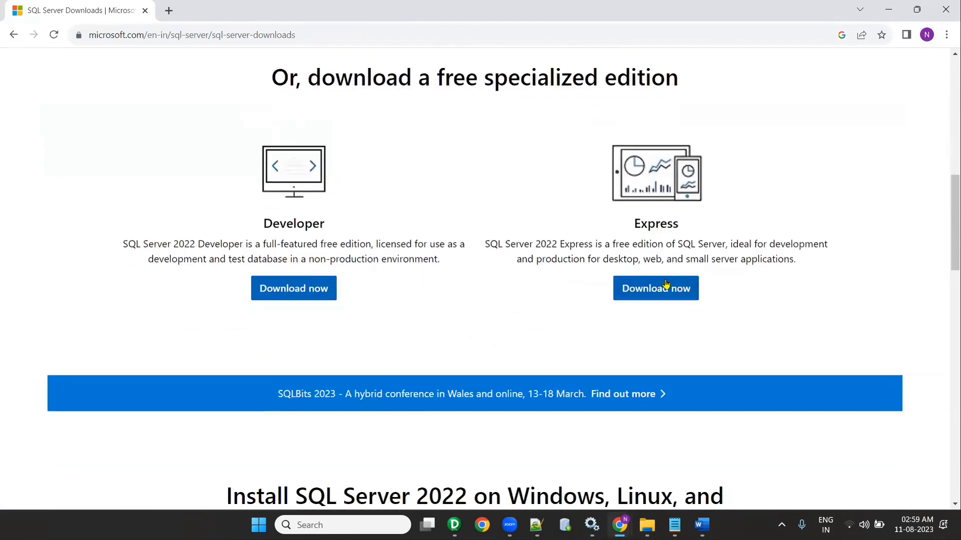
left_click(664, 286)
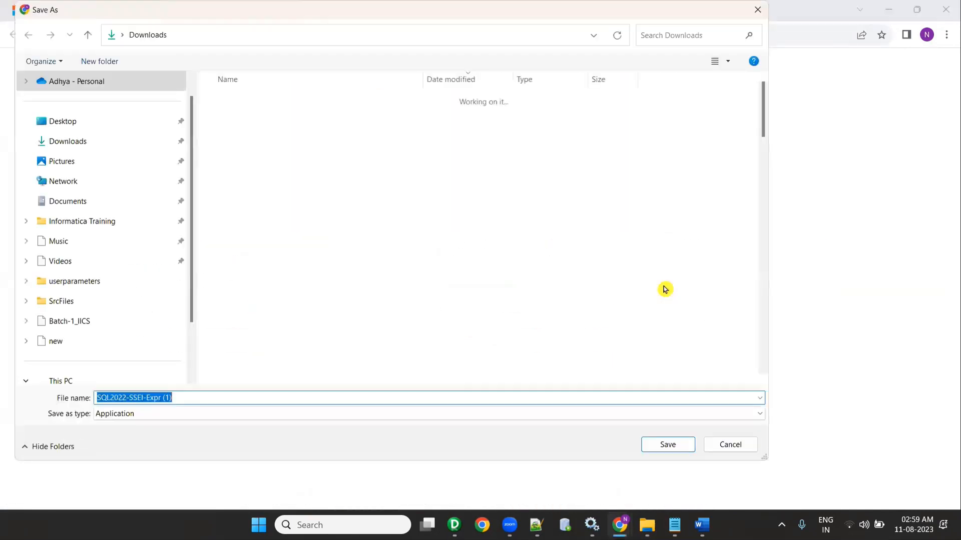
left_click(68, 149)
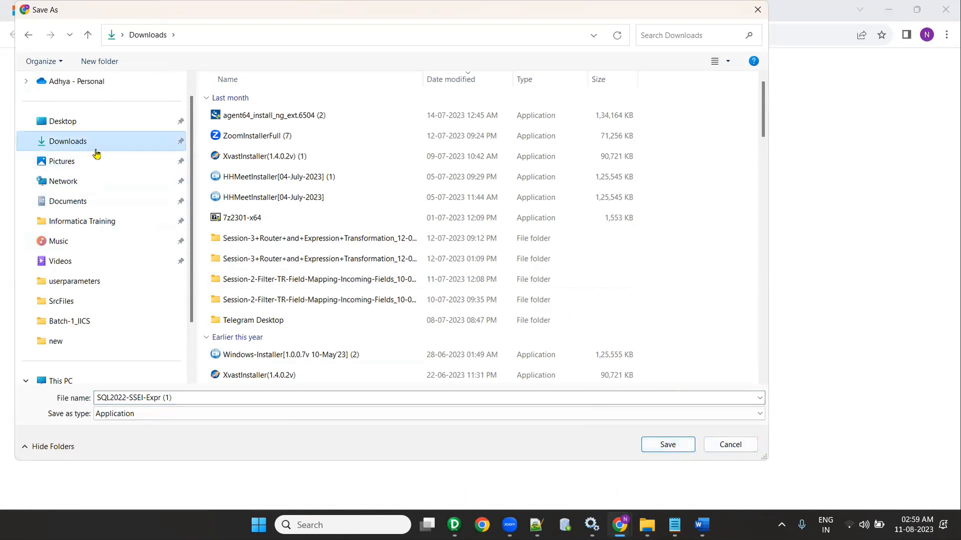
left_click(682, 444)
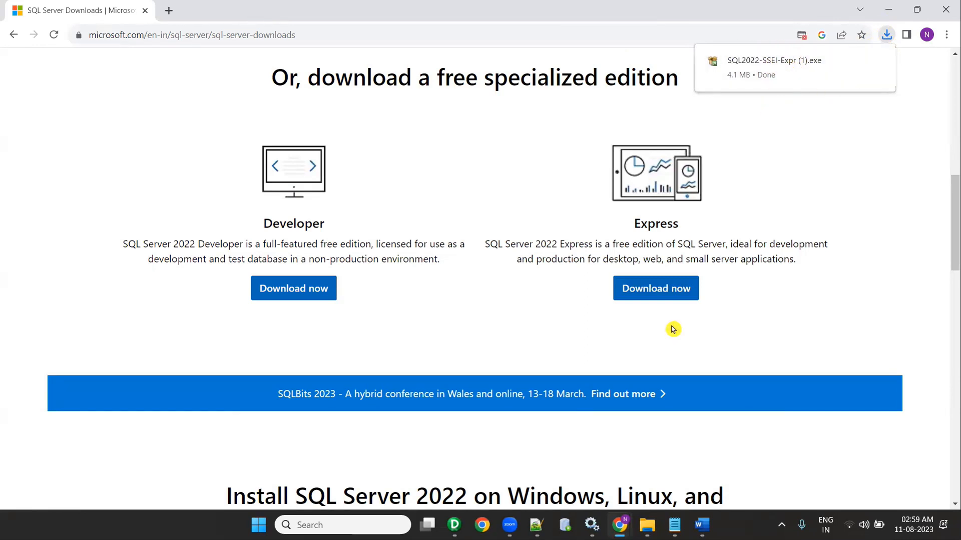
key("super+e")
Step: Run the SQL2022 Express installer as administrator, choose Basic, accept the license and install to the default location
left_click(66, 186)
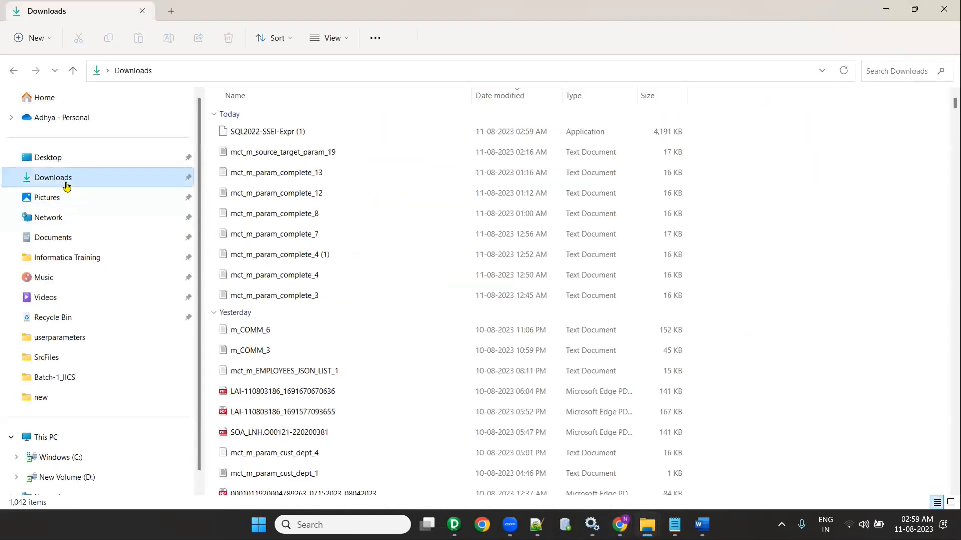
right_click(266, 133)
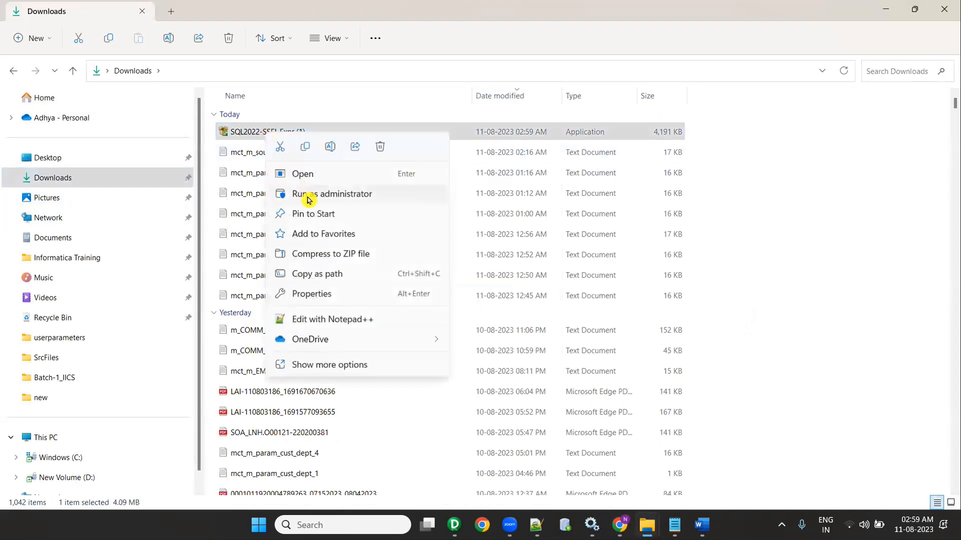
left_click(307, 195)
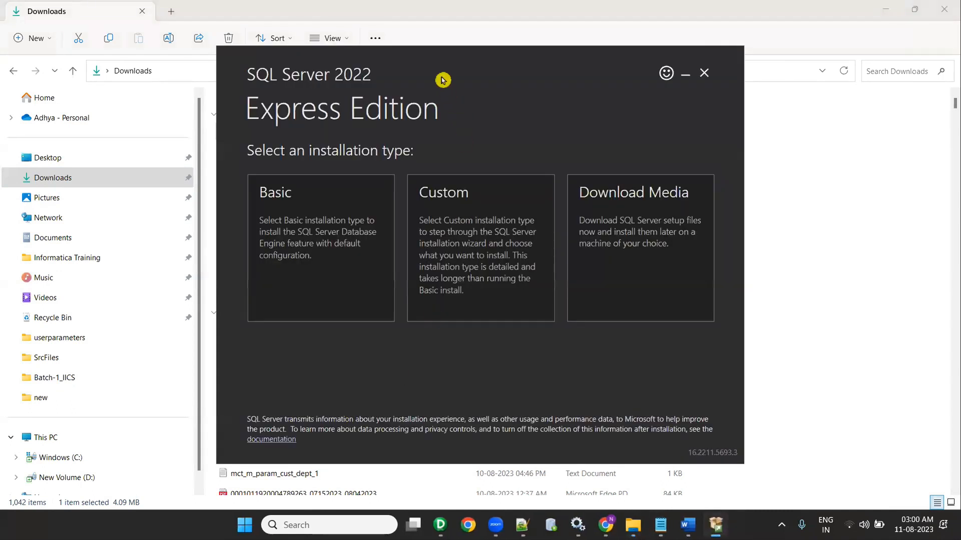
left_click(313, 202)
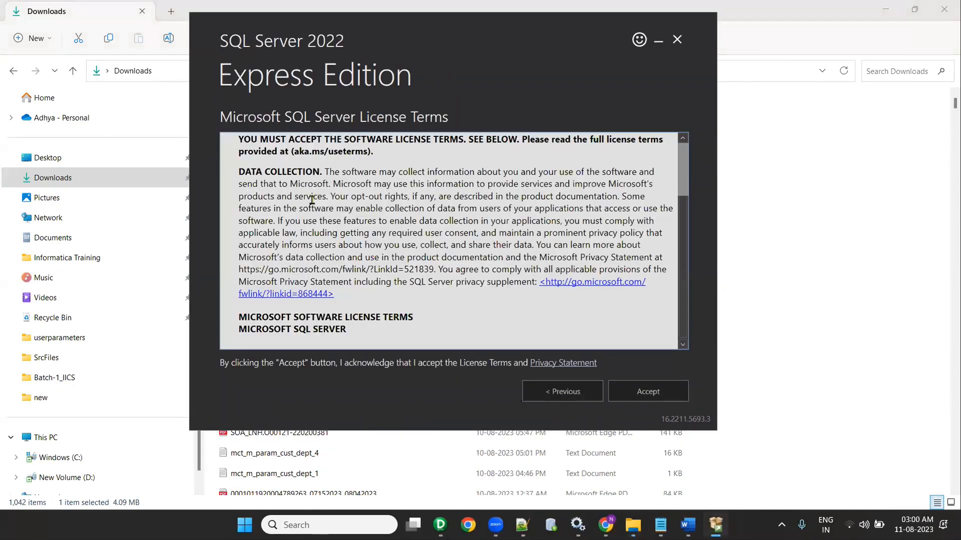
scroll(568, 314, "down", 3)
scroll(568, 314, "down", 10)
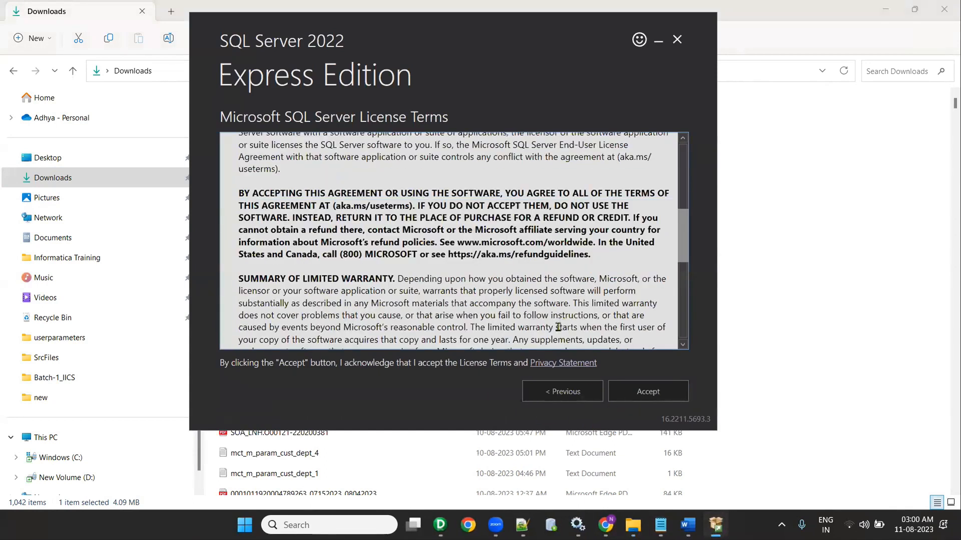
left_click(639, 393)
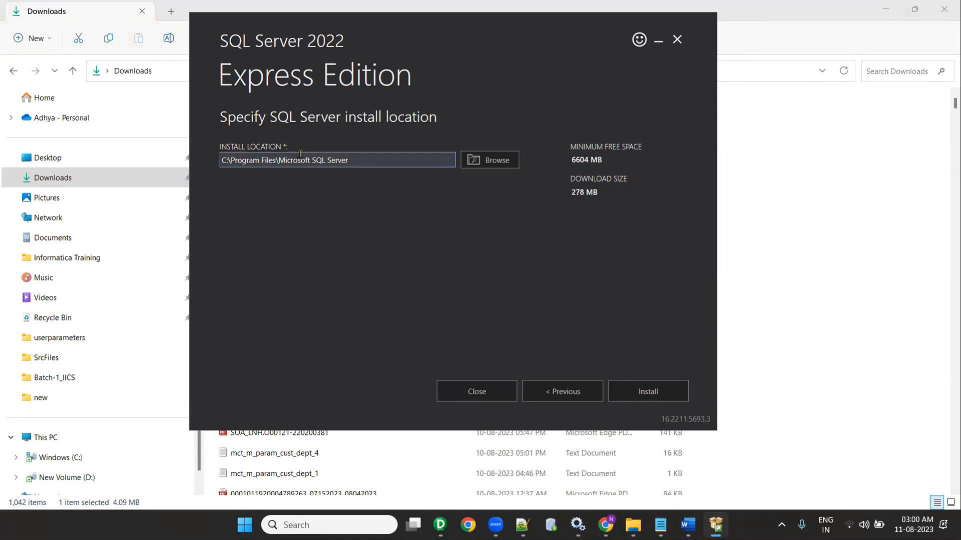
left_click(614, 392)
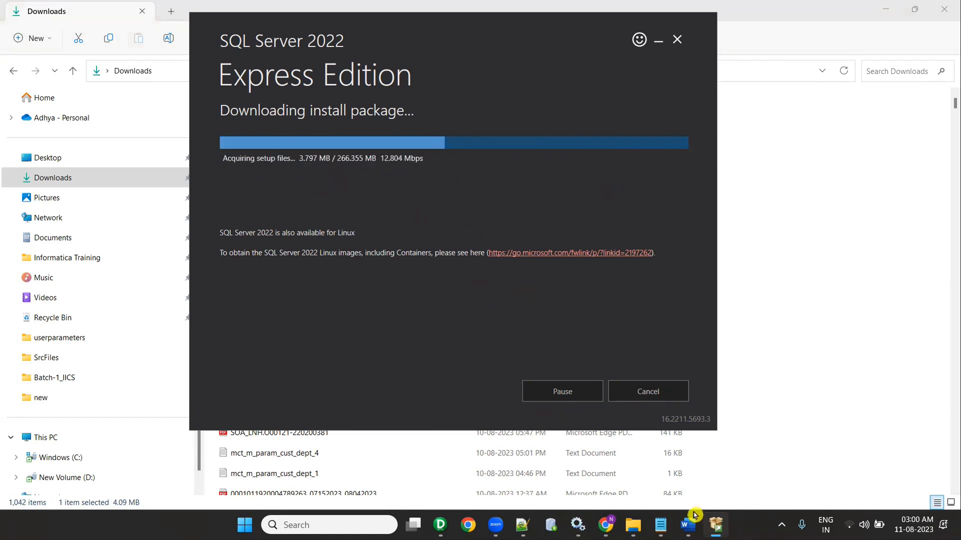
Step: Wait for the SQLEXPRESS installation to finish, then nudge the setup window aside
mouse_move(680, 514)
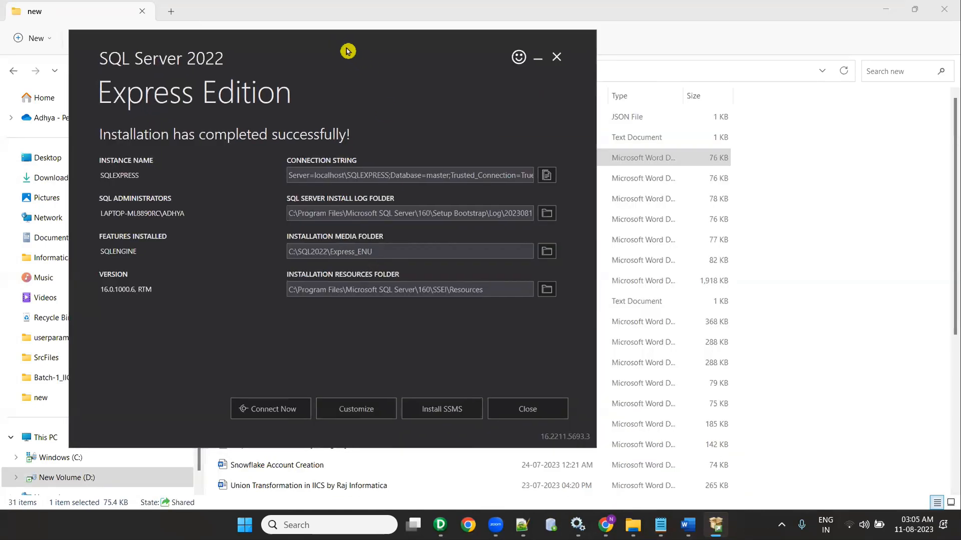
left_click_drag(348, 51, 374, 61)
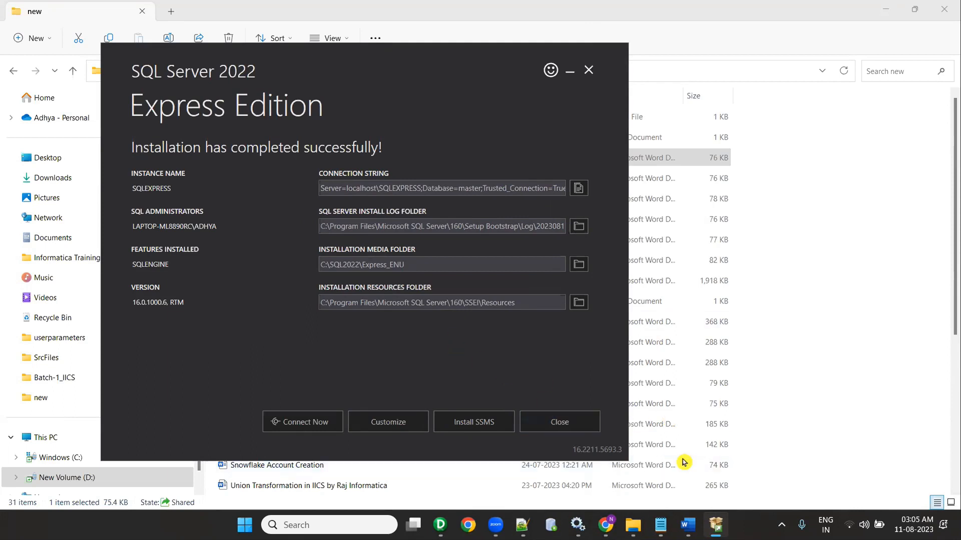
Step: Download the free SSMS 19.1 setup file into Downloads, then minimize Chrome
left_click(472, 424)
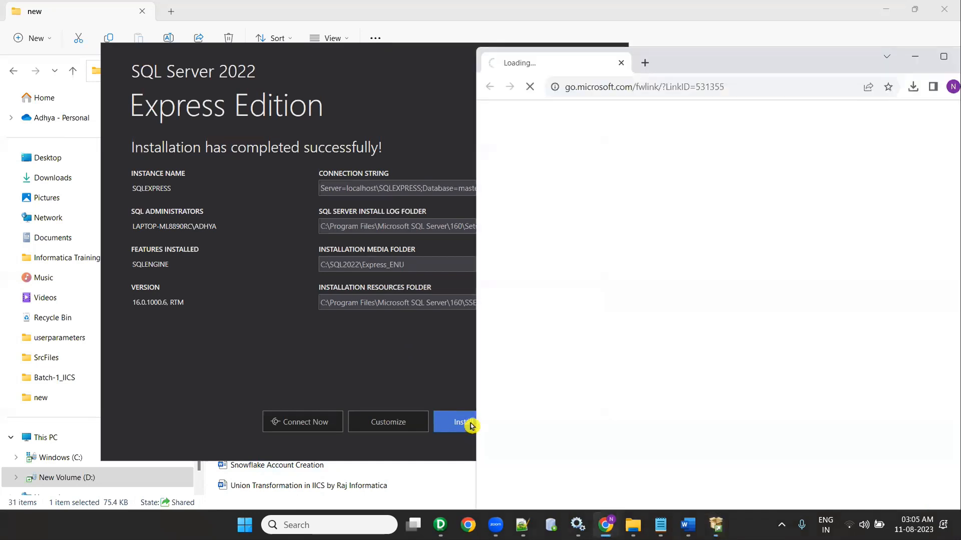
left_click_drag(735, 60, 541, 54)
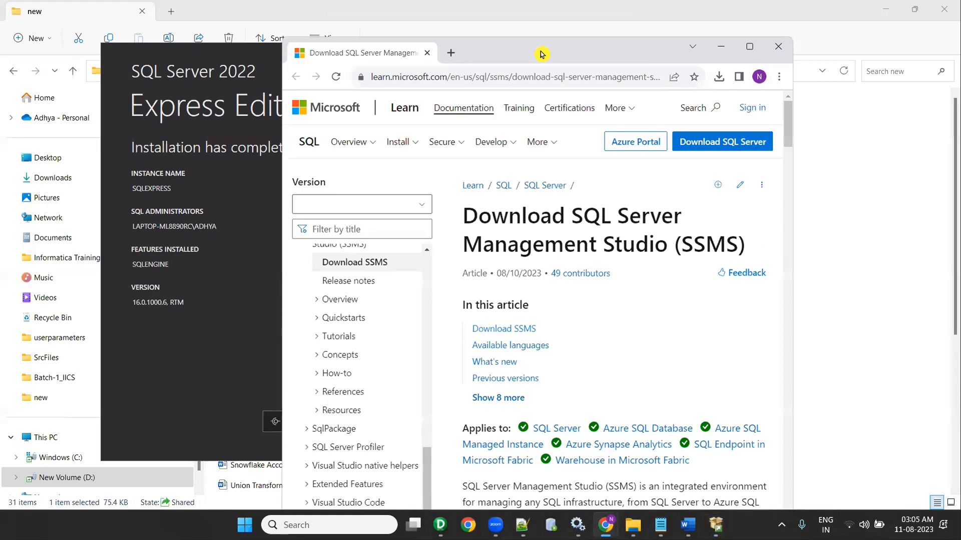
double_click(541, 54)
left_click(299, 294)
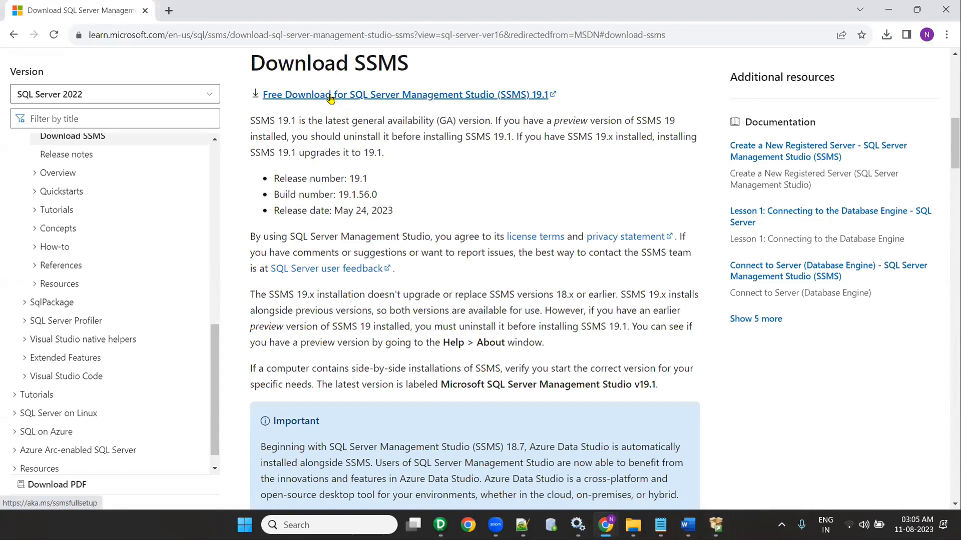
left_click(330, 99)
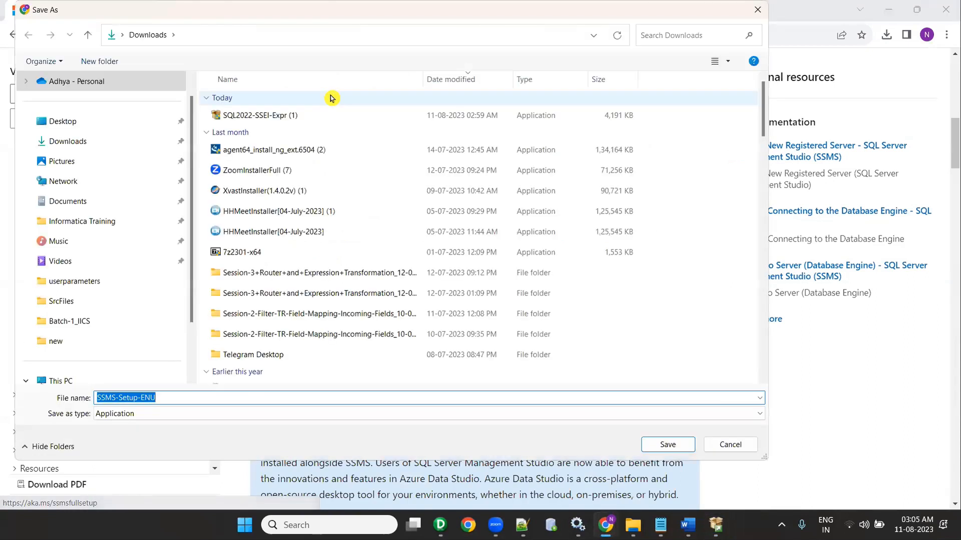
left_click(667, 445)
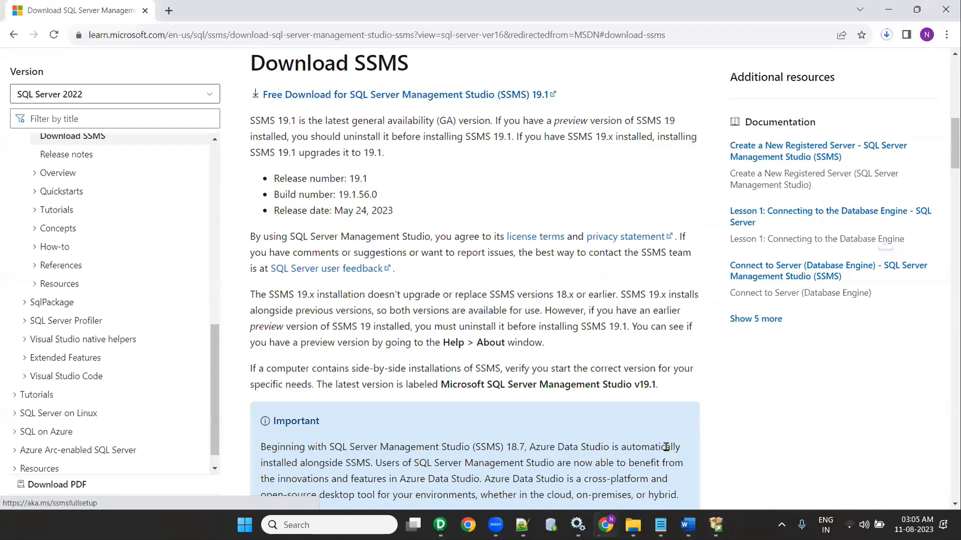
left_click(892, 11)
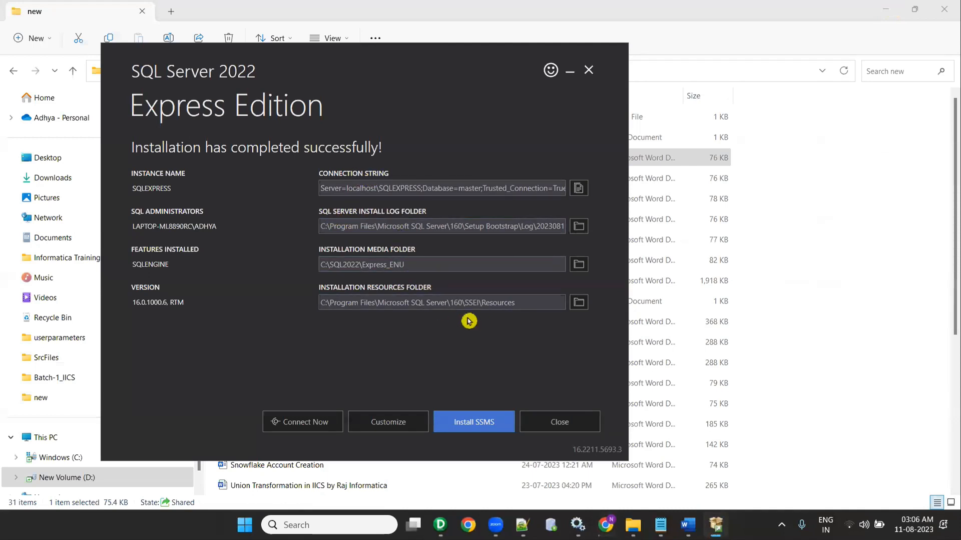
Step: Exit the SQL Server installer and confirm the SSMS setup download completed in Chrome
left_click(555, 423)
left_click(386, 286)
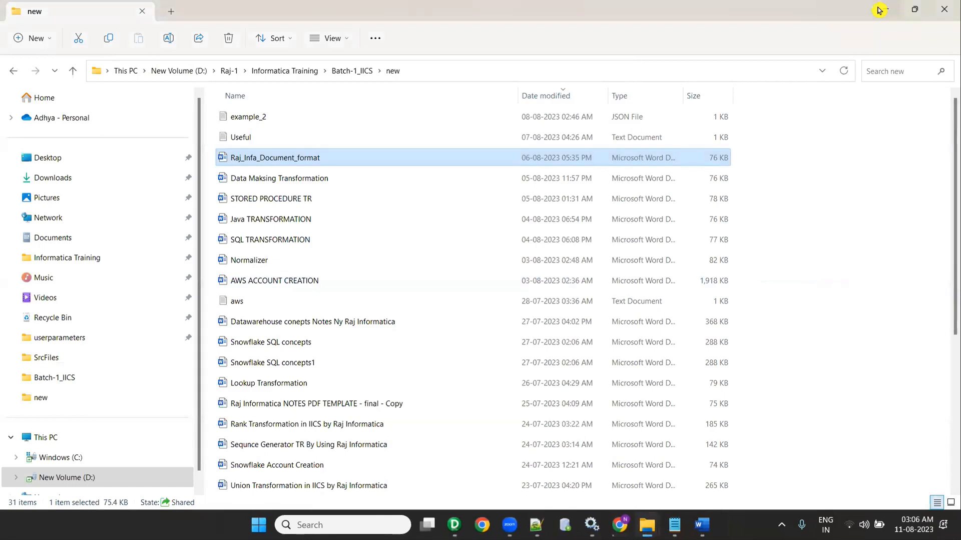
left_click(620, 525)
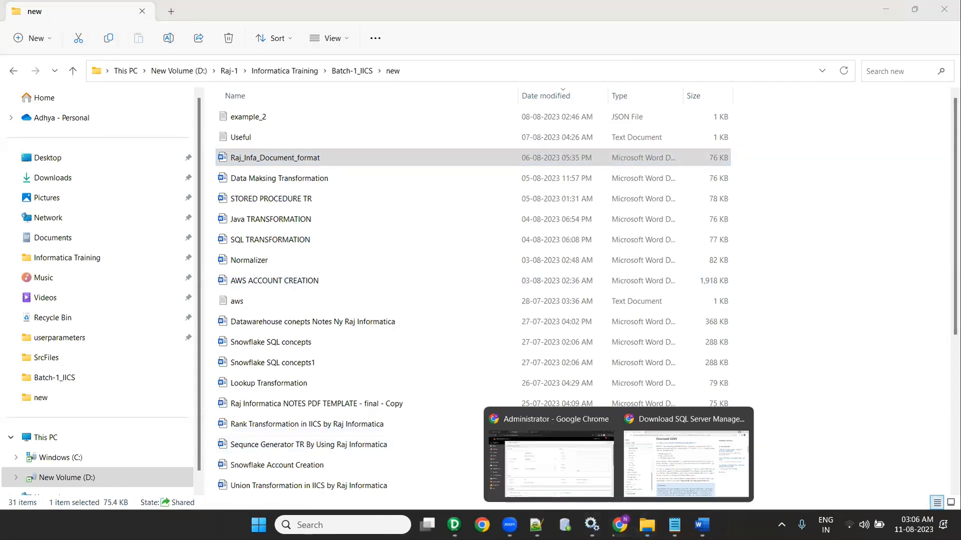
left_click(564, 413)
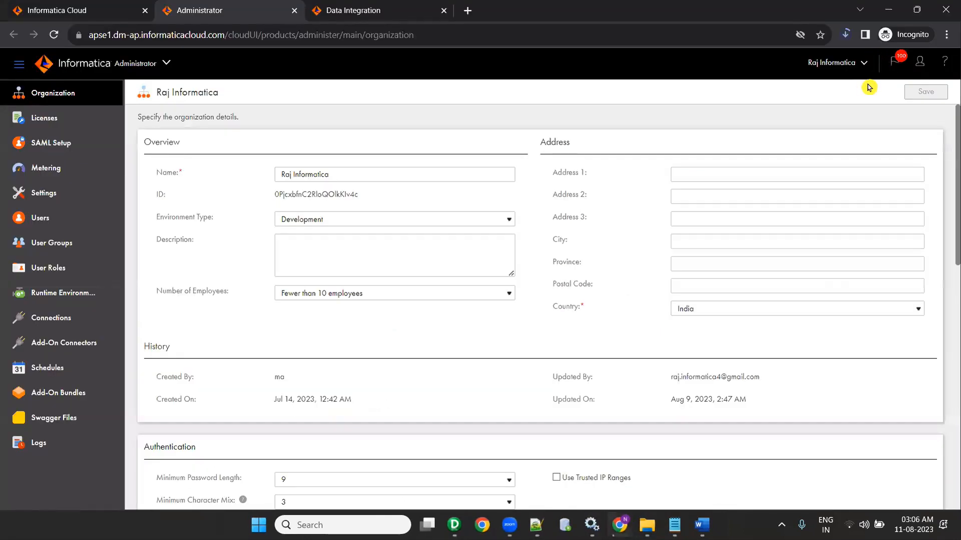
left_click(847, 36)
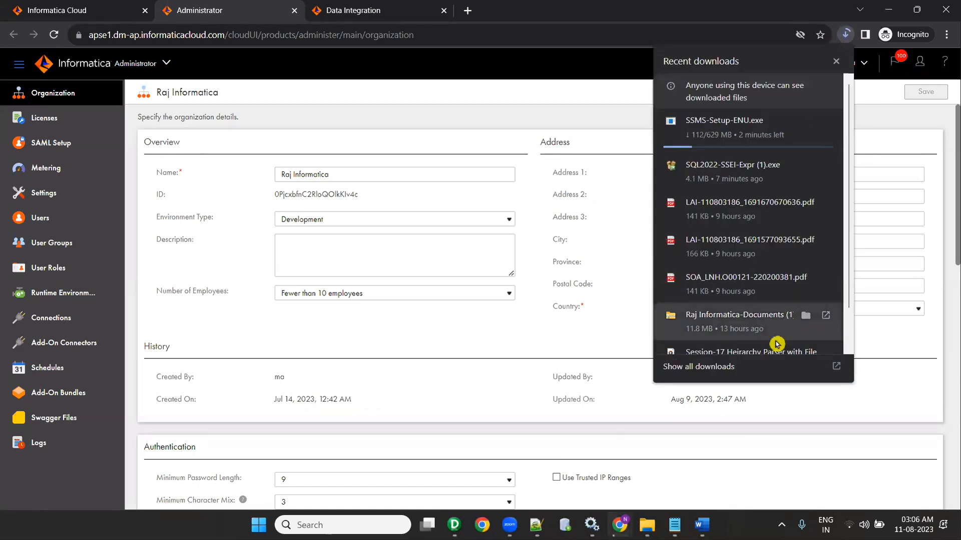
left_click(723, 514)
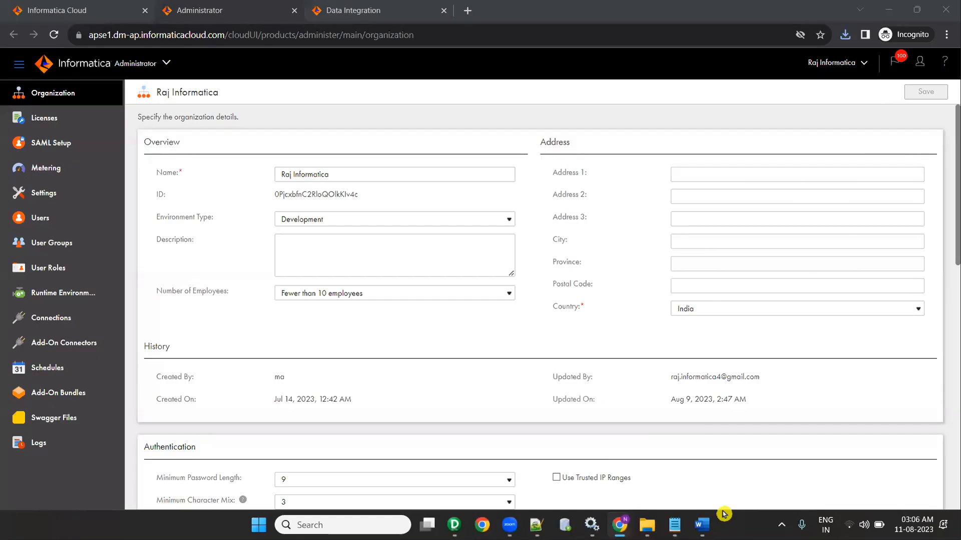
Step: Select the downloaded SSMS-Setup-ENU file in the Downloads folder
left_click(889, 10)
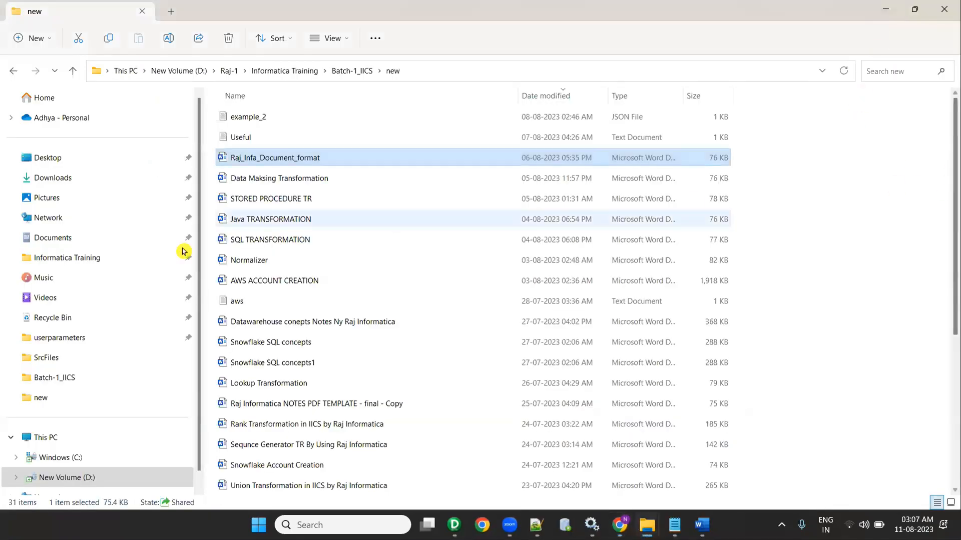
left_click(60, 181)
left_click(277, 139)
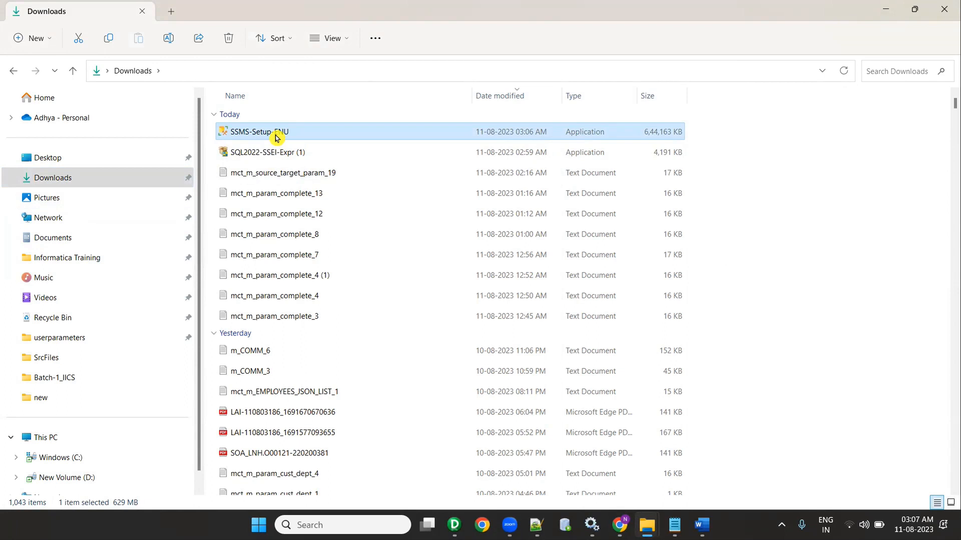
Step: Install SSMS 19.1 from SSMS-Setup-ENU as administrator to the default location, then close setup
right_click(270, 136)
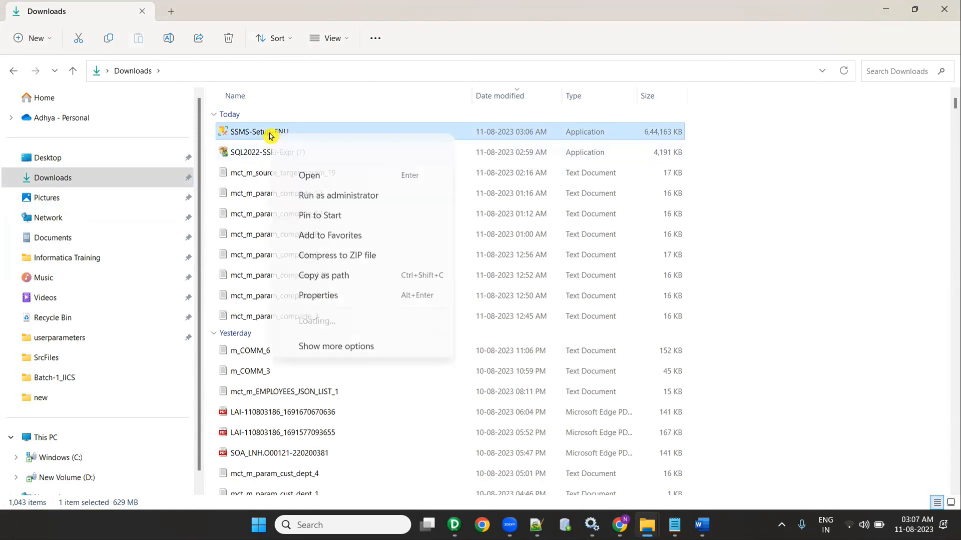
left_click(312, 198)
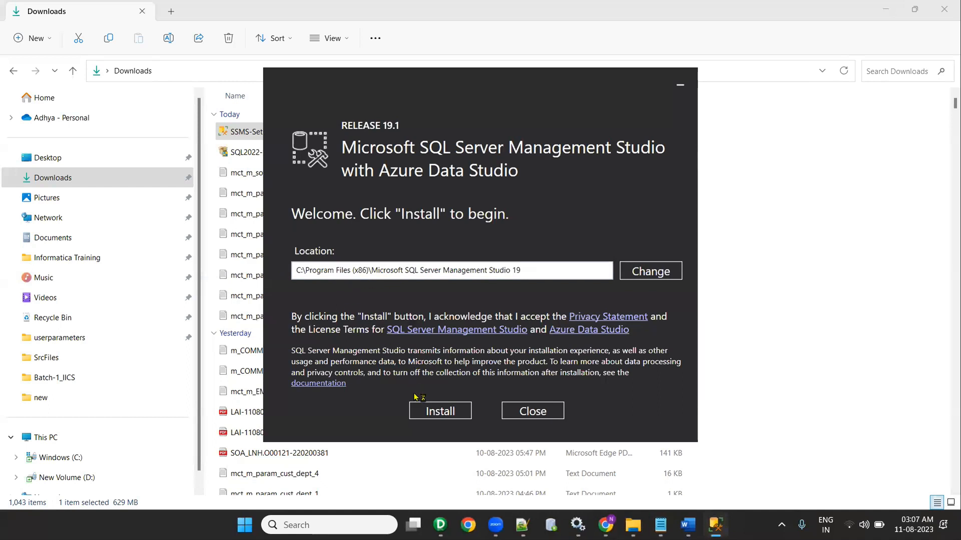
left_click(425, 409)
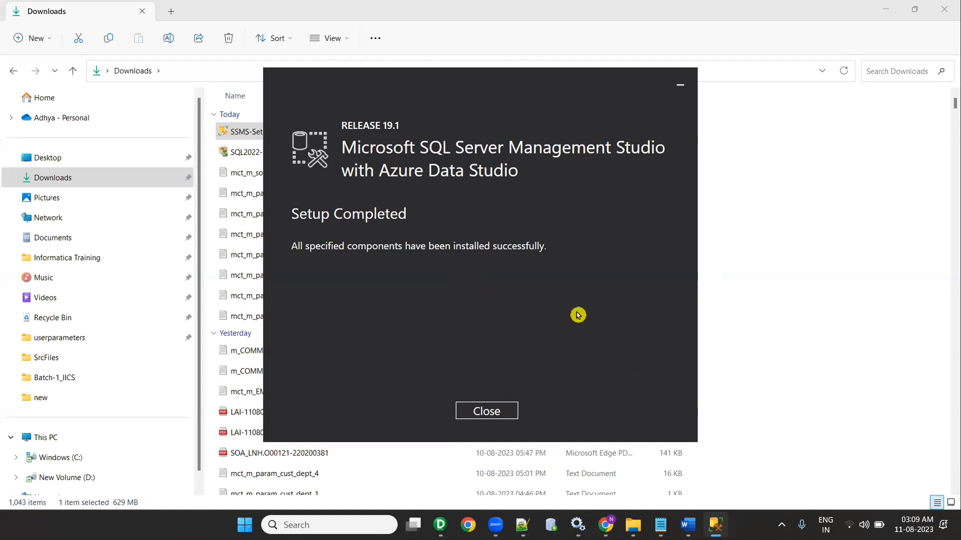
left_click(490, 412)
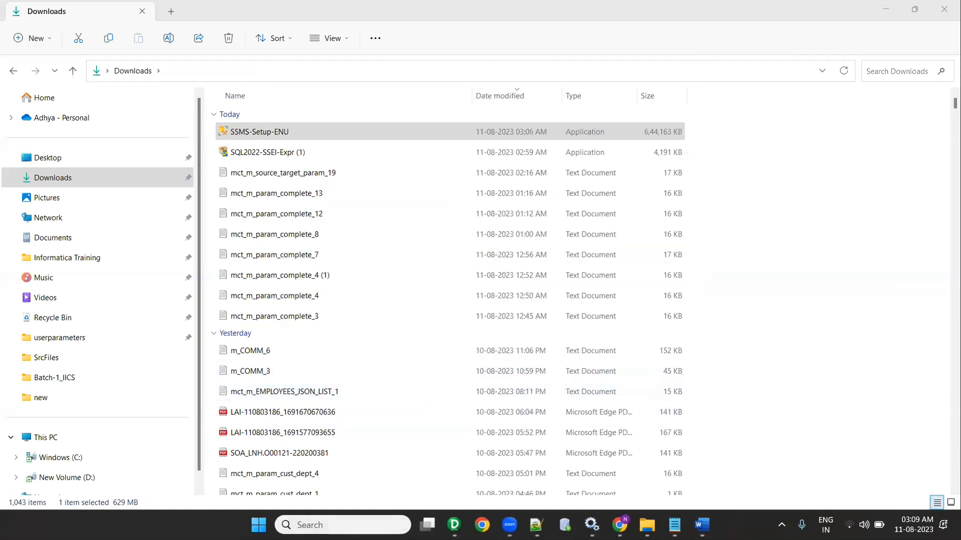
Step: Launch SQL Server Management Studio 19 from a 'sql' Start search and check the SQLEXPRESS server name
left_click(887, 9)
left_click(346, 525)
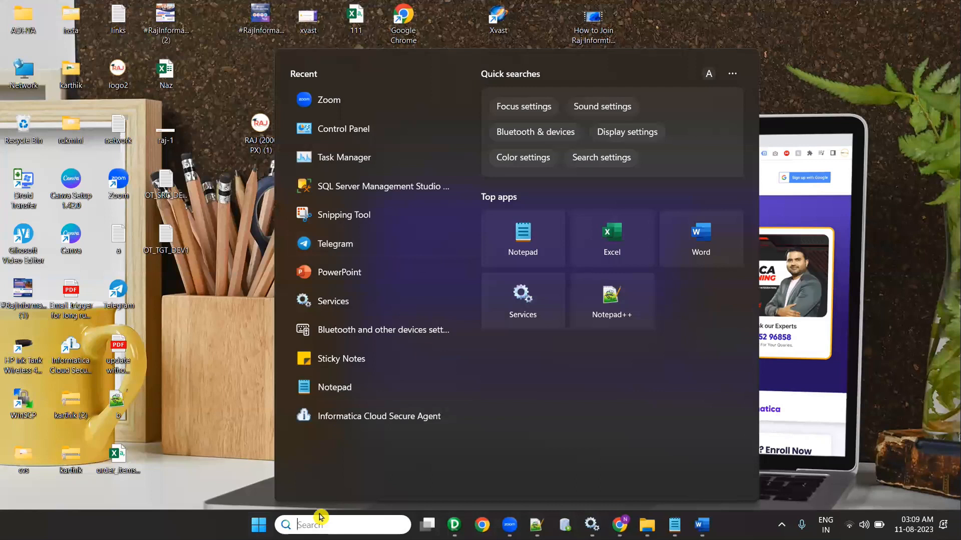
type("sql")
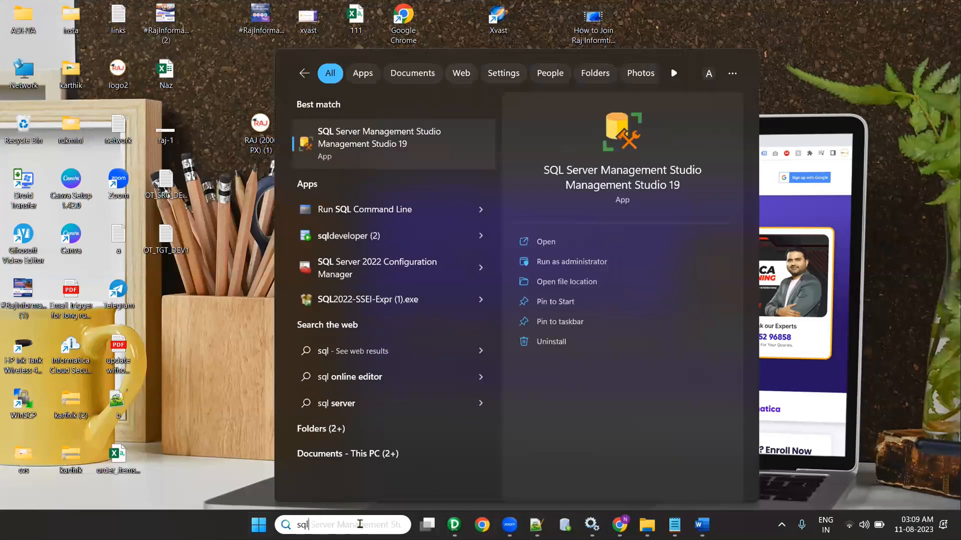
left_click(550, 243)
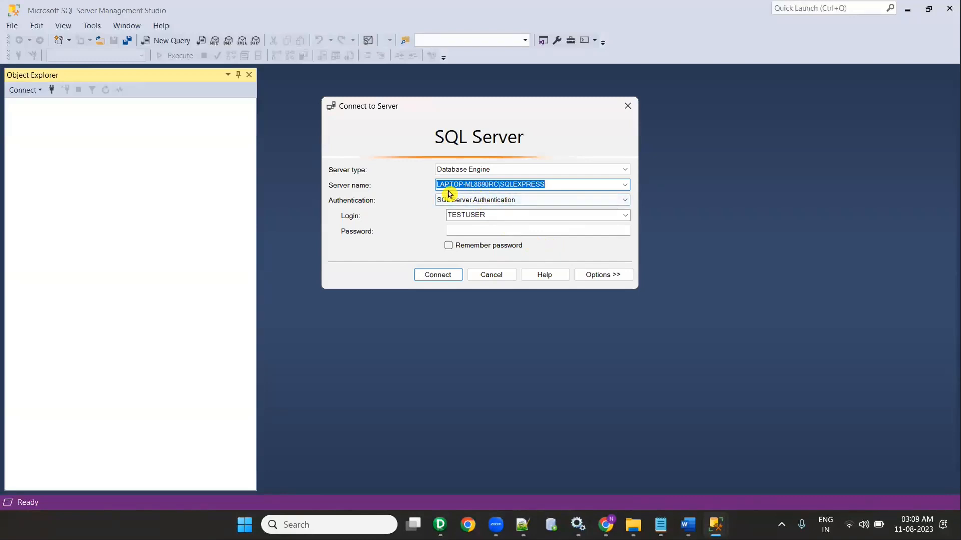
left_click(480, 185)
left_click_drag(537, 185, 540, 188)
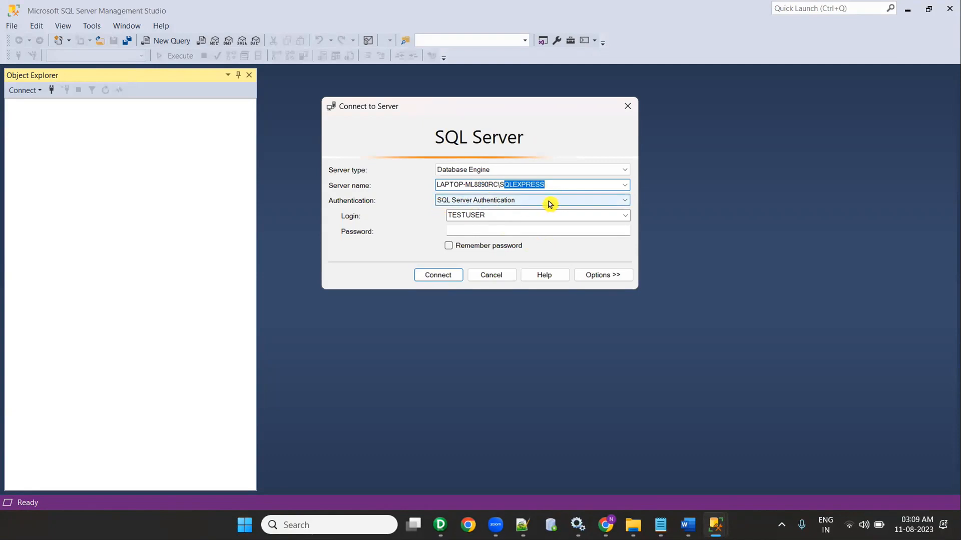
Step: Switch authentication to Windows Authentication and connect to localhost\SQLEXPRESS
left_click(551, 203)
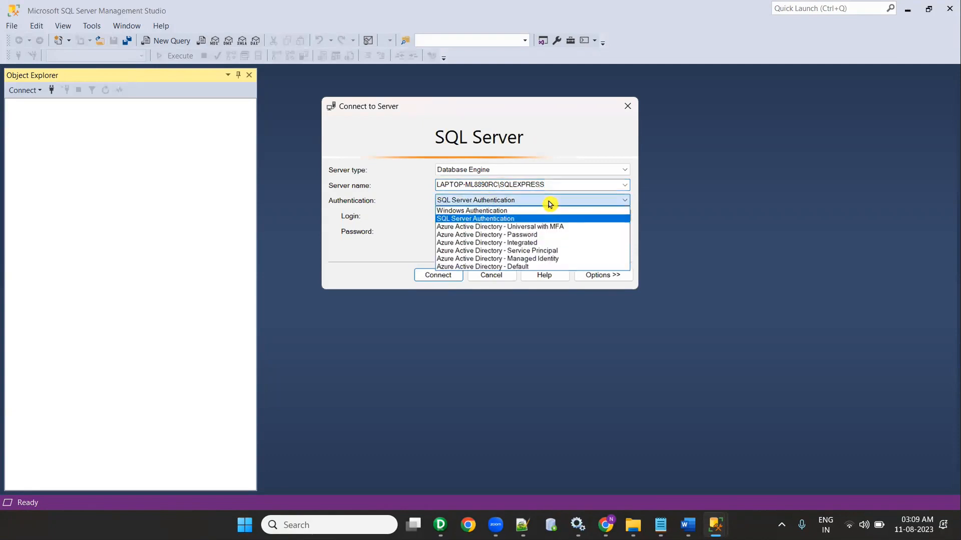
left_click(507, 212)
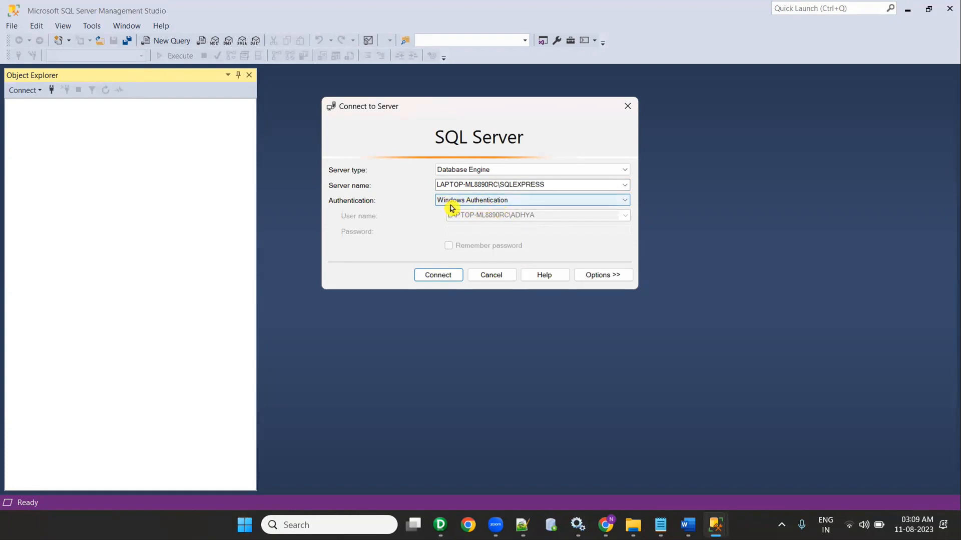
left_click(442, 279)
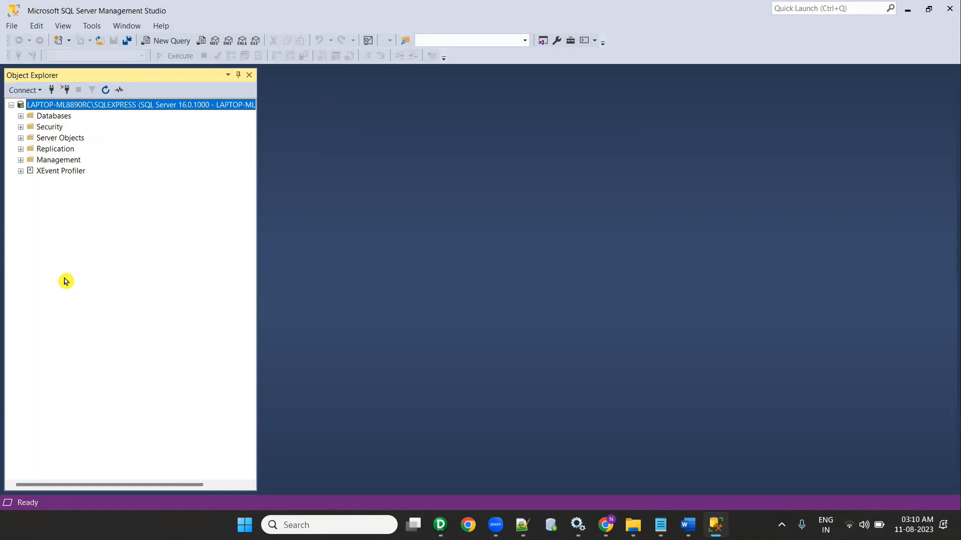
left_click(688, 525)
left_click_drag(220, 252, 344, 252)
left_click_drag(227, 266, 513, 269)
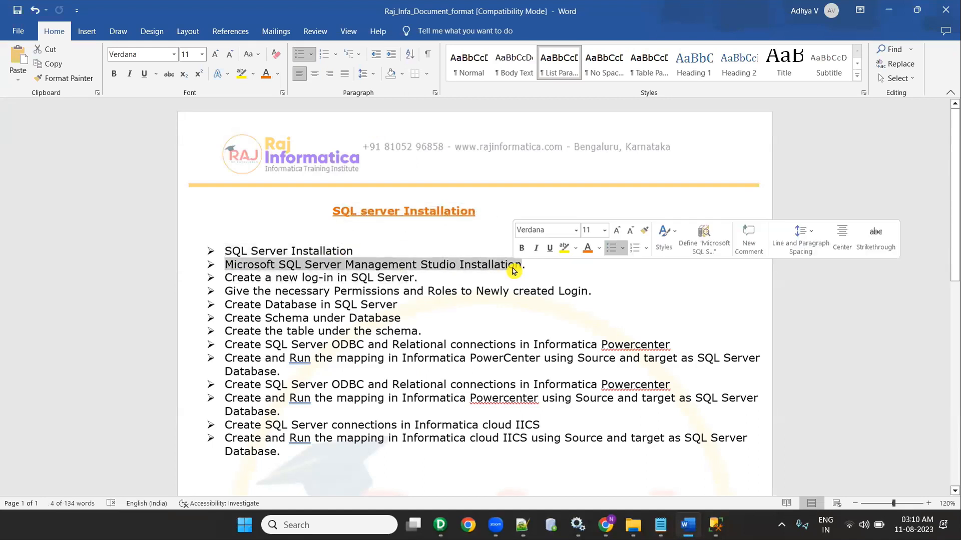
key("alt+Tab")
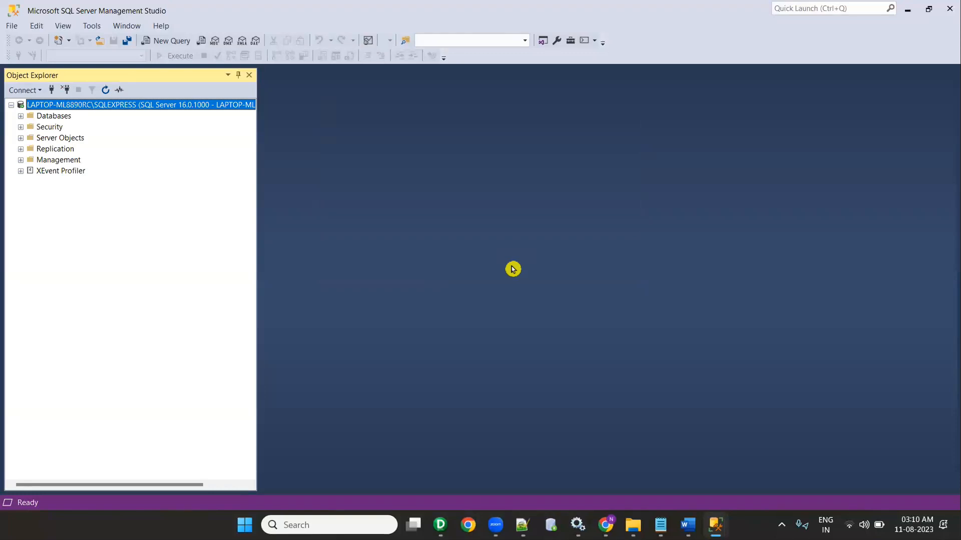
Step: Start a new login from Security > Logins and name it Test_User
left_click(21, 127)
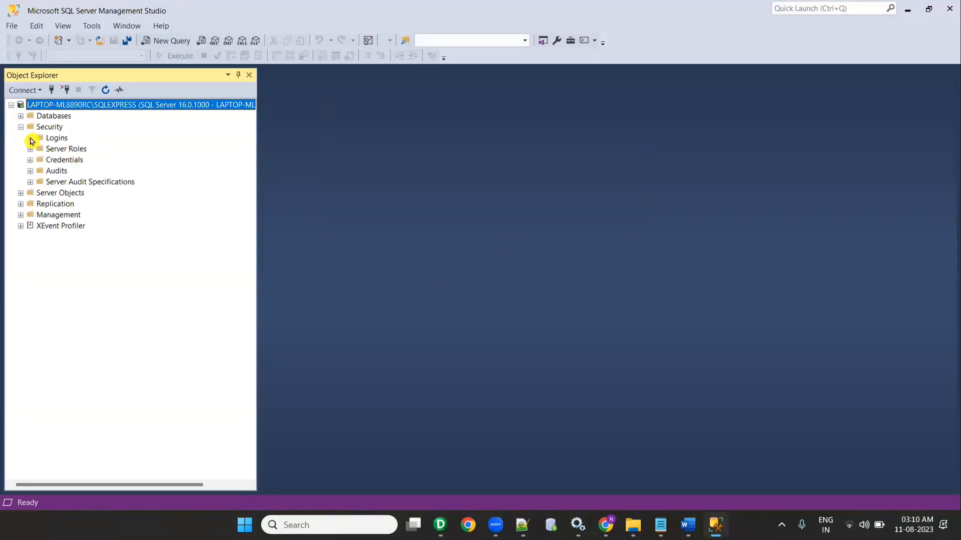
left_click(31, 139)
right_click(55, 139)
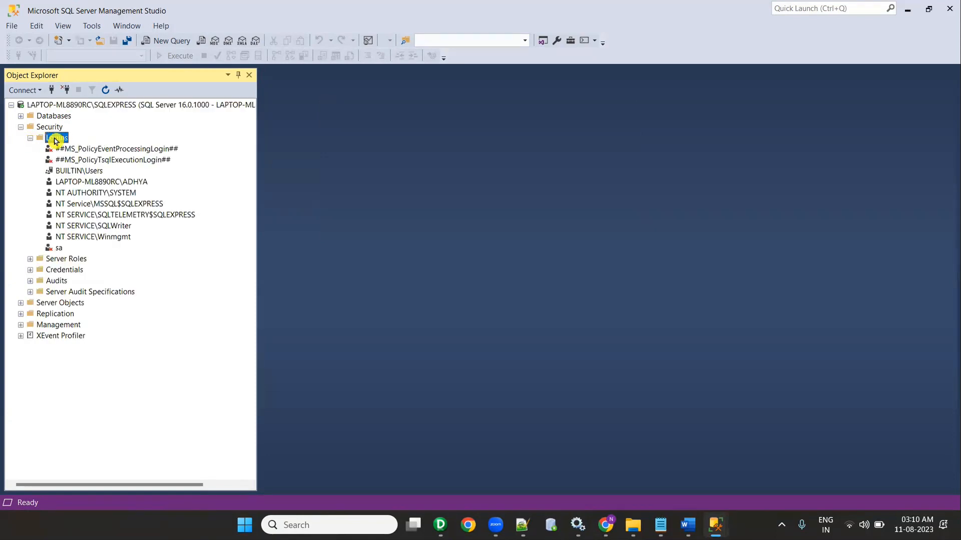
left_click(68, 145)
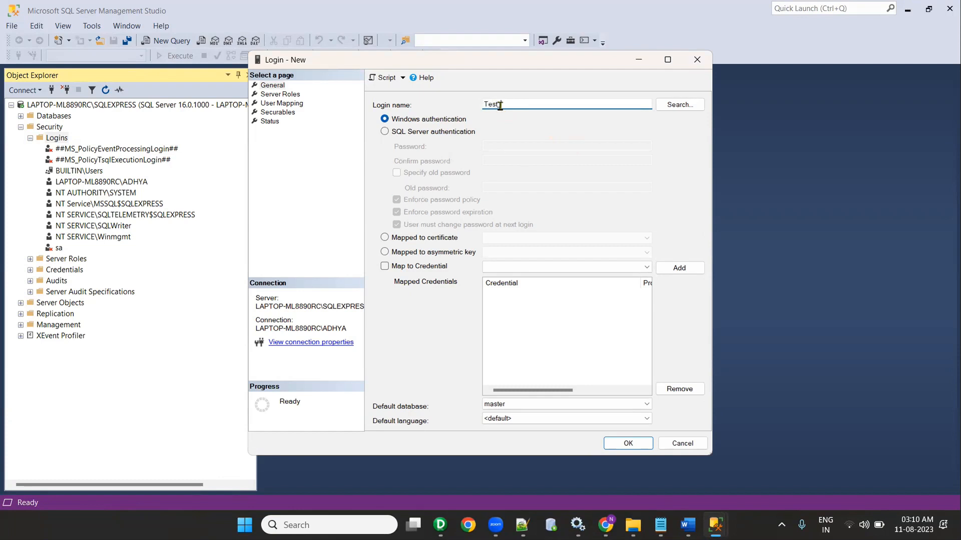
type("ser")
key("BackSpace")
Step: Use SQL Server authentication, enter and confirm the password, disable password policy, and create the login
left_click(385, 133)
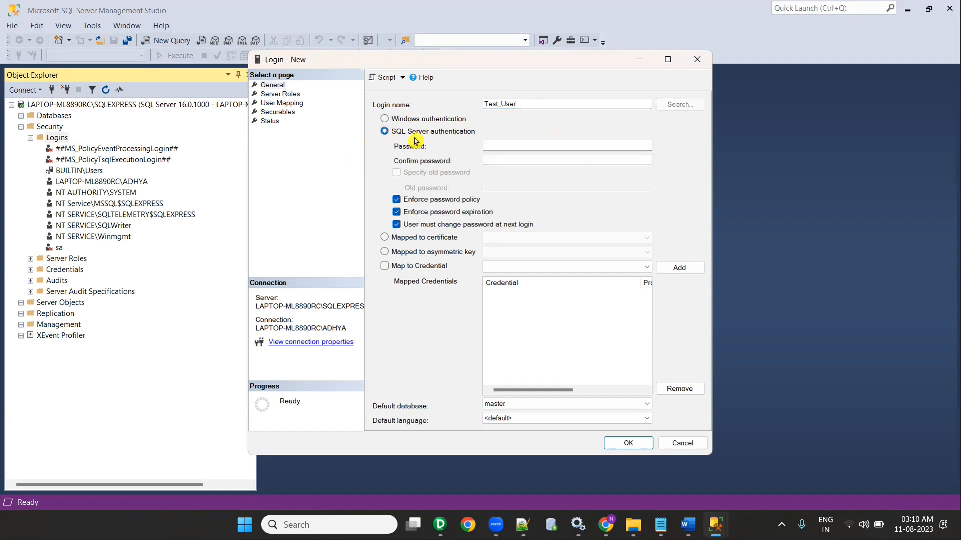
left_click(502, 145)
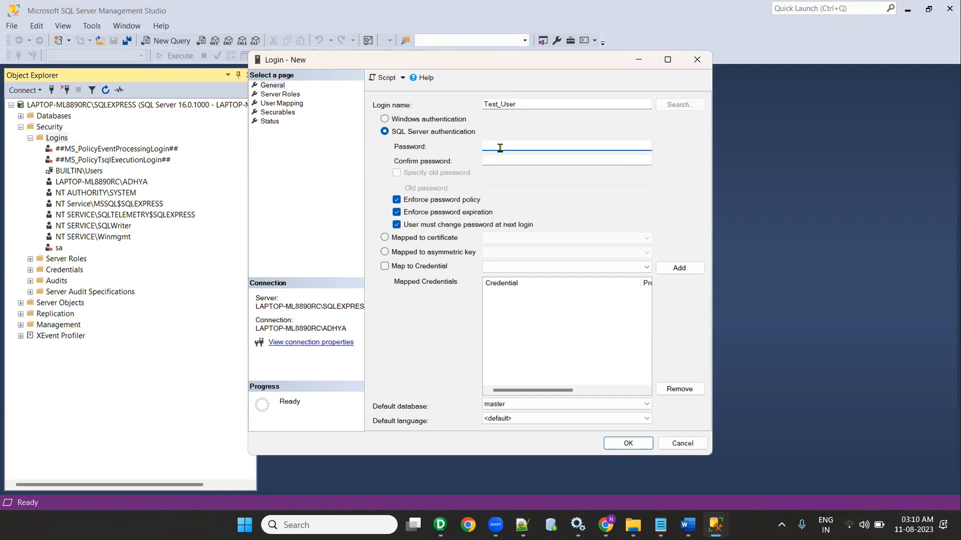
type("••")
left_click(499, 157)
type("•••")
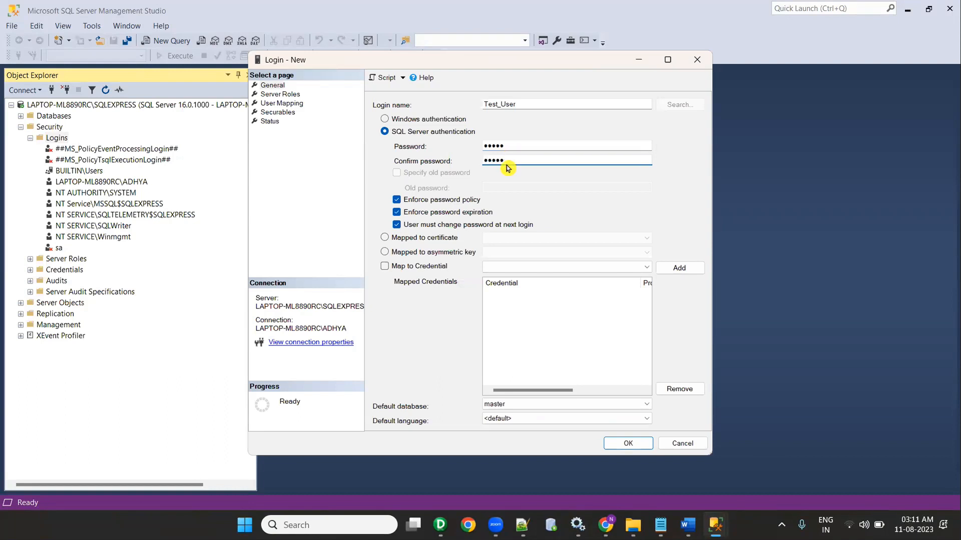
left_click(397, 200)
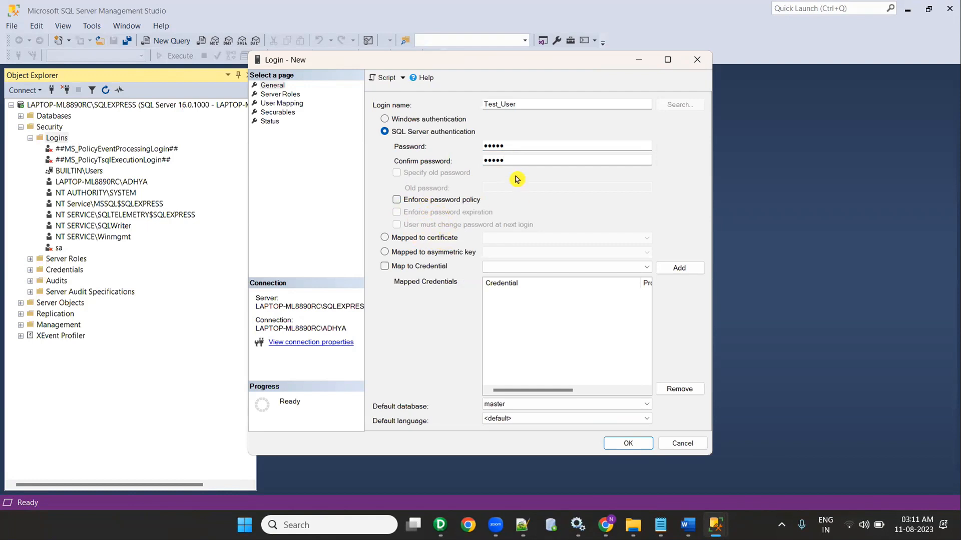
left_click(634, 443)
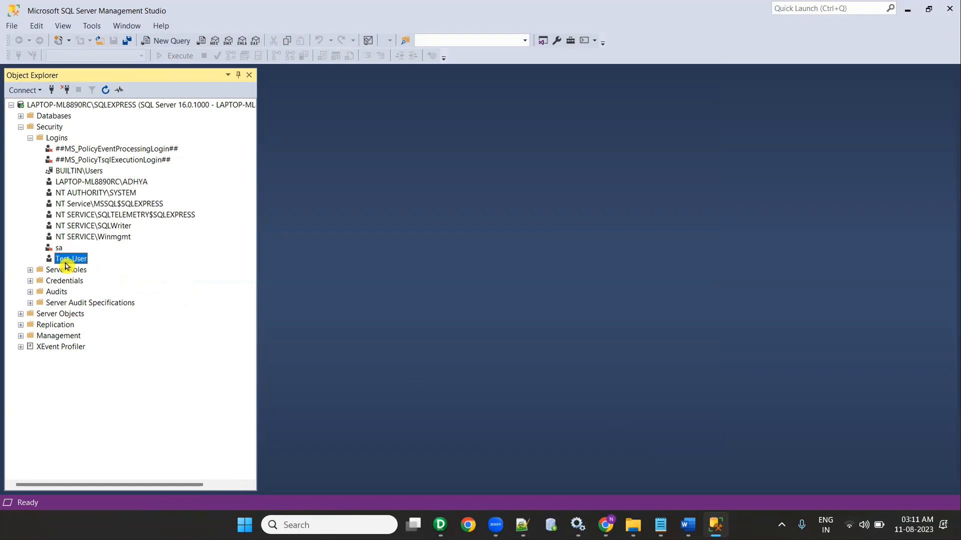
Step: In Test_User's properties, tick every server role from bulkadmin through sysadmin
right_click(67, 260)
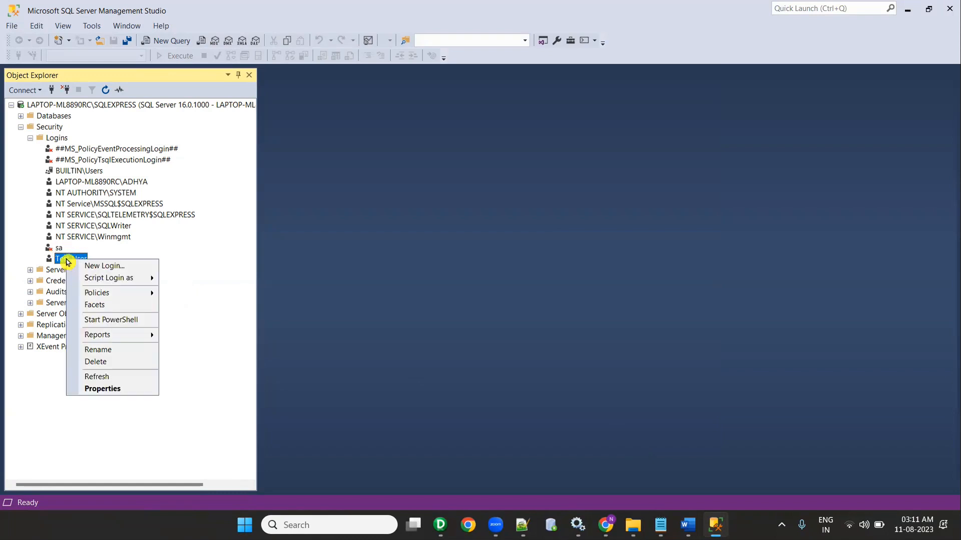
left_click(102, 388)
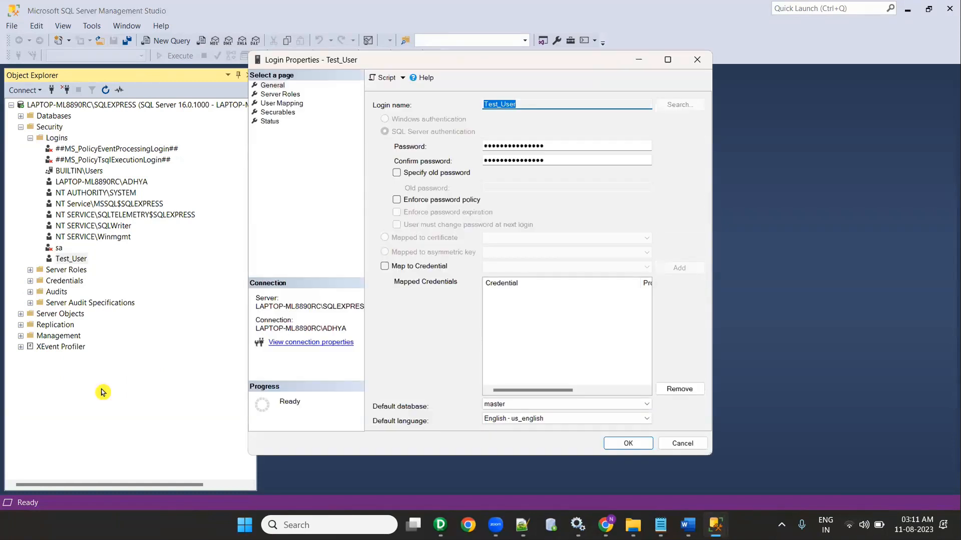
left_click(279, 95)
left_click_drag(339, 59, 307, 42)
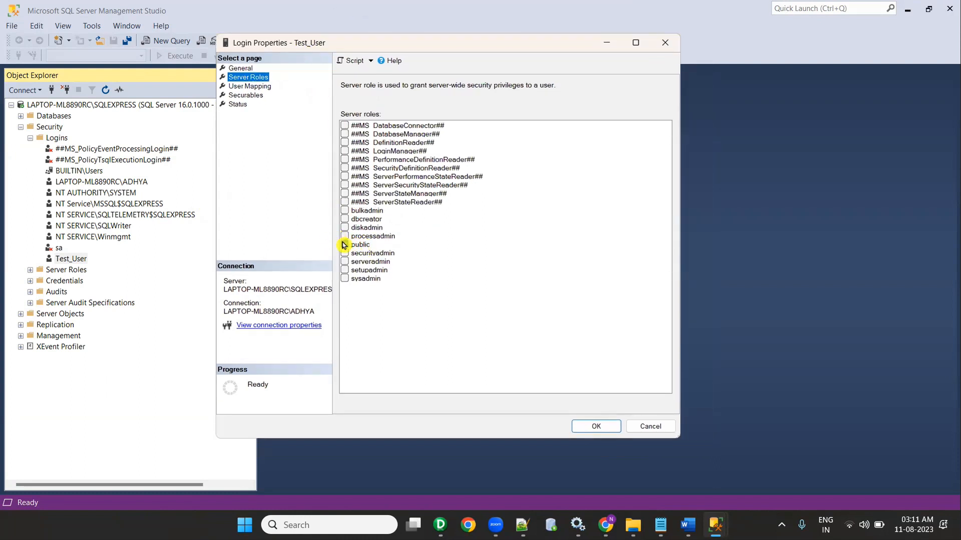
left_click(345, 211)
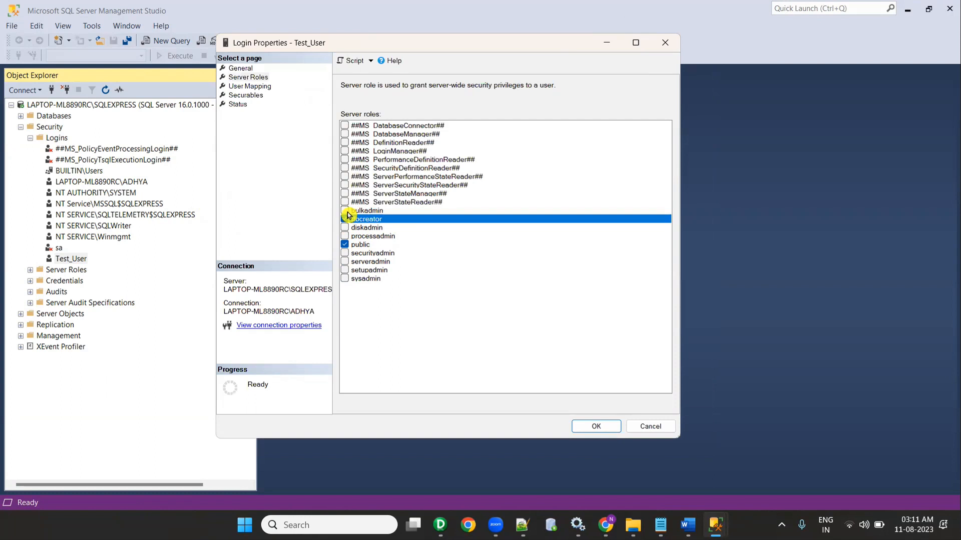
left_click(344, 219)
left_click(344, 228)
left_click(344, 237)
left_click(344, 253)
left_click(344, 261)
left_click(344, 270)
left_click(345, 278)
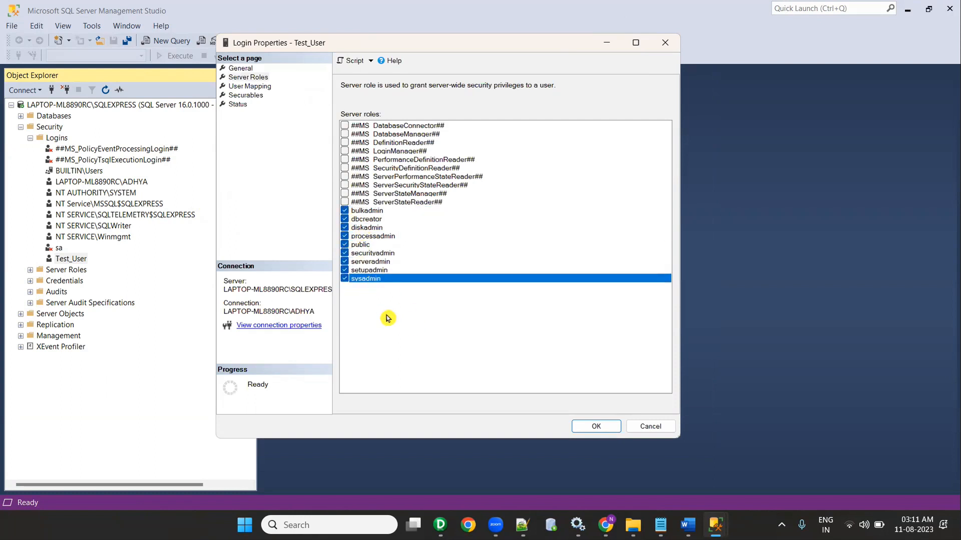
Step: Map Test_User to the master database and go to the Securables page
left_click(248, 87)
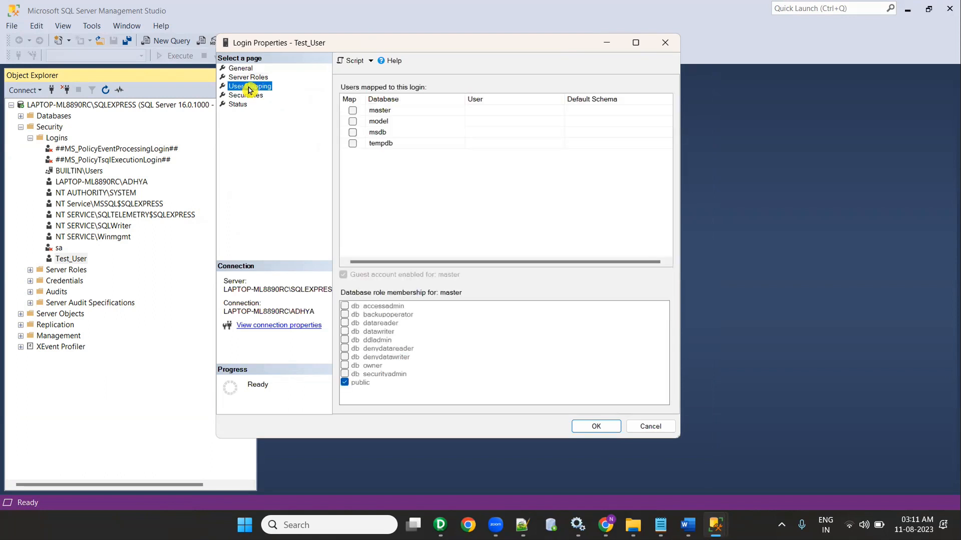
left_click(352, 110)
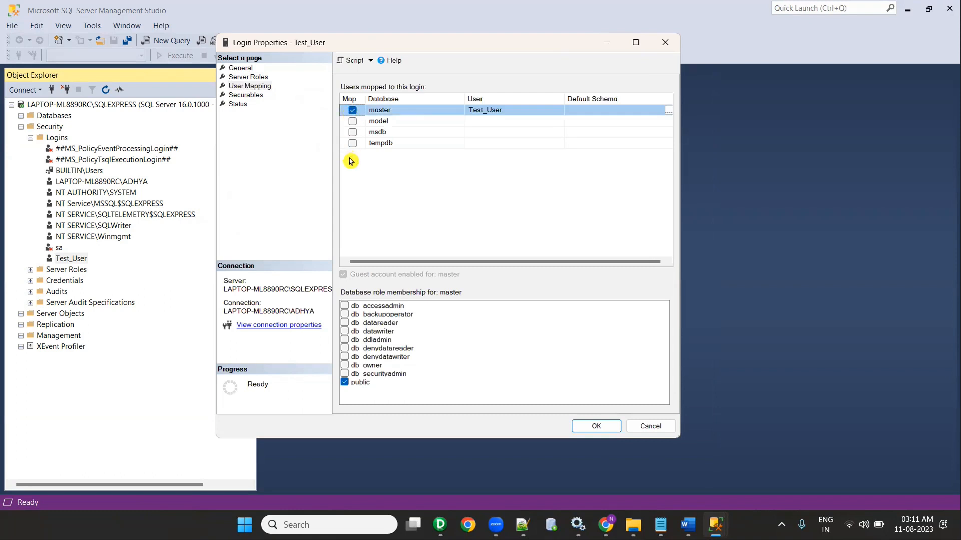
left_click(249, 98)
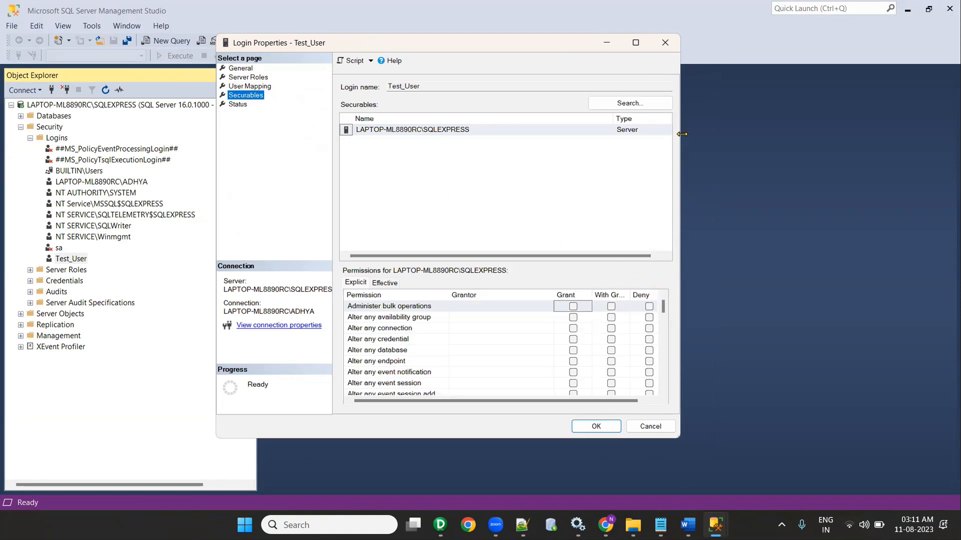
Step: Maximize the Login Properties window and sort the permissions by Grant status
left_click_drag(681, 134, 876, 133)
double_click(576, 33)
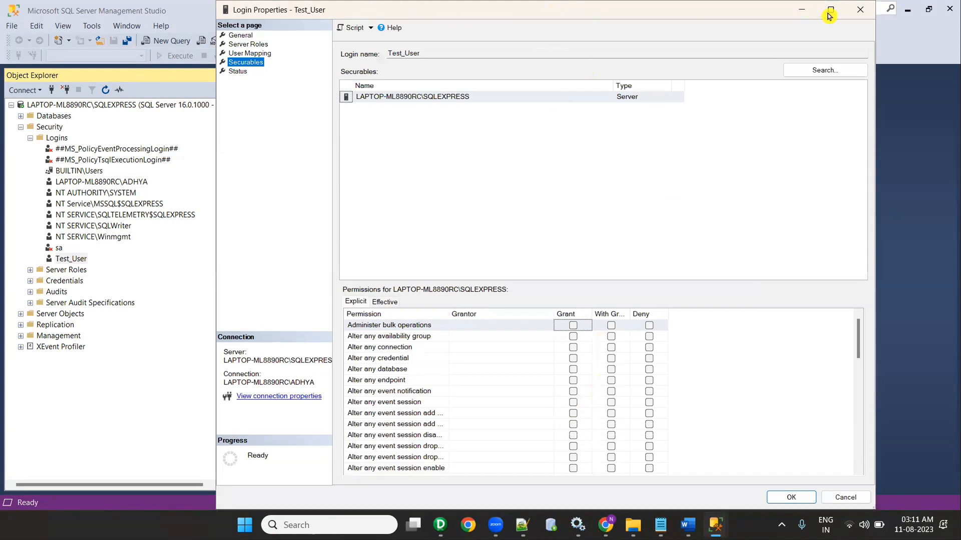
left_click(829, 11)
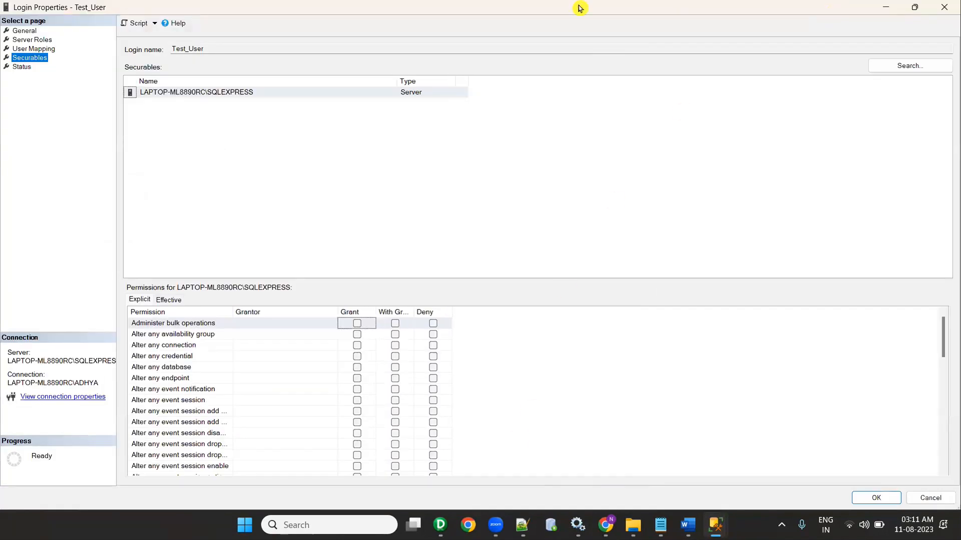
left_click(360, 315)
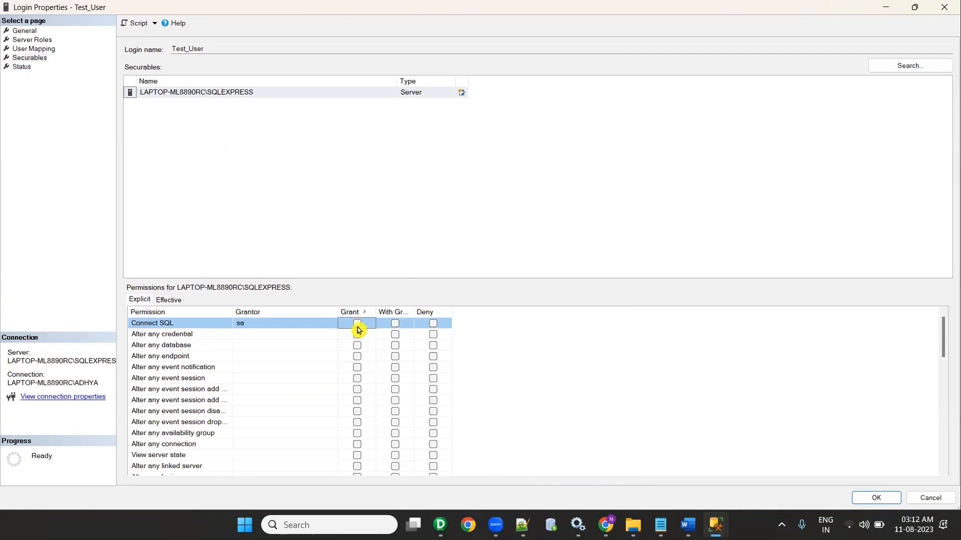
Step: Grant the Alter permissions, including Alter any login, Alter any server role and Alter resources
scroll(358, 383, "down", 2)
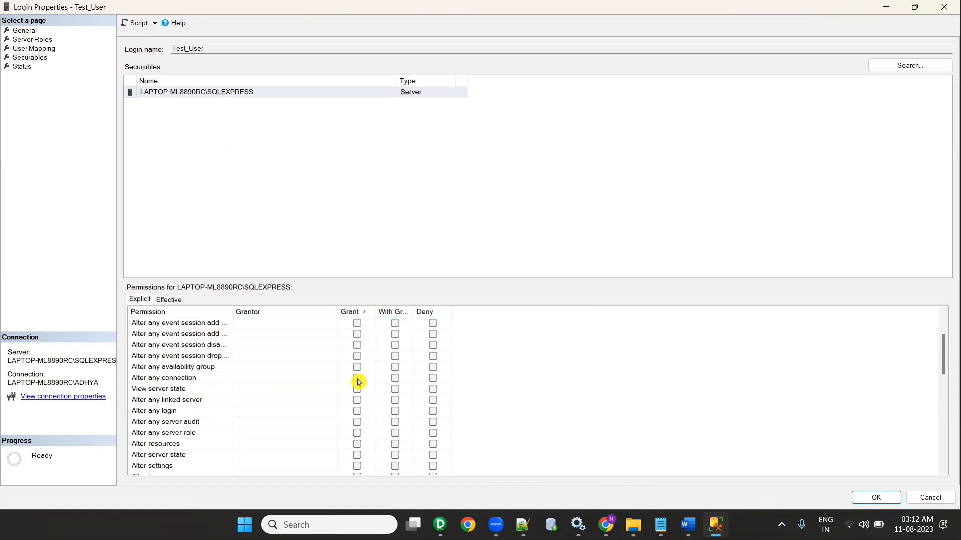
scroll(358, 382, "down", 1)
left_click(357, 379)
left_click(358, 400)
left_click(358, 390)
left_click(358, 401)
left_click(358, 422)
left_click(358, 433)
left_click(358, 410)
left_click(358, 400)
Step: Grant Administer bulk operations, the Create permissions, Drop any event session and External access assembly
scroll(356, 419, "down", 4)
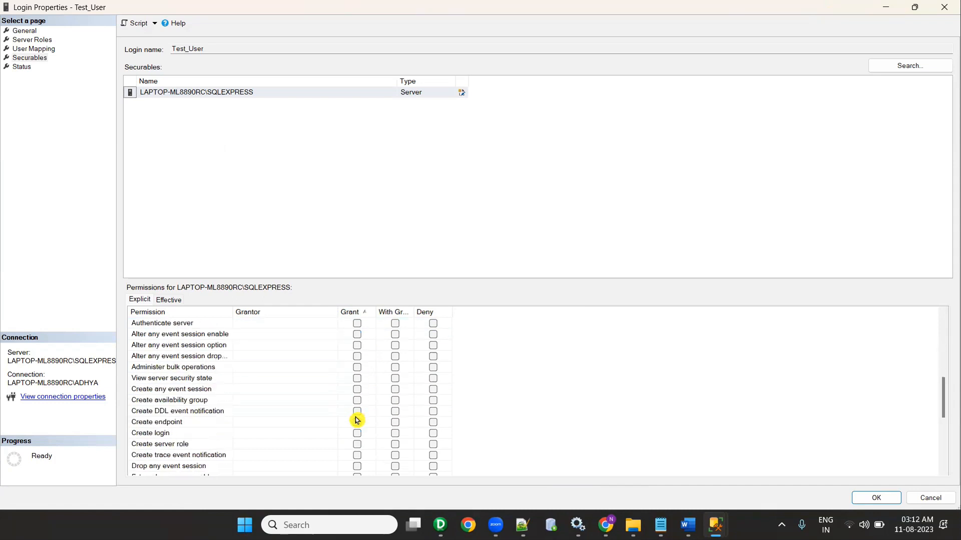
scroll(358, 406, "down", 1)
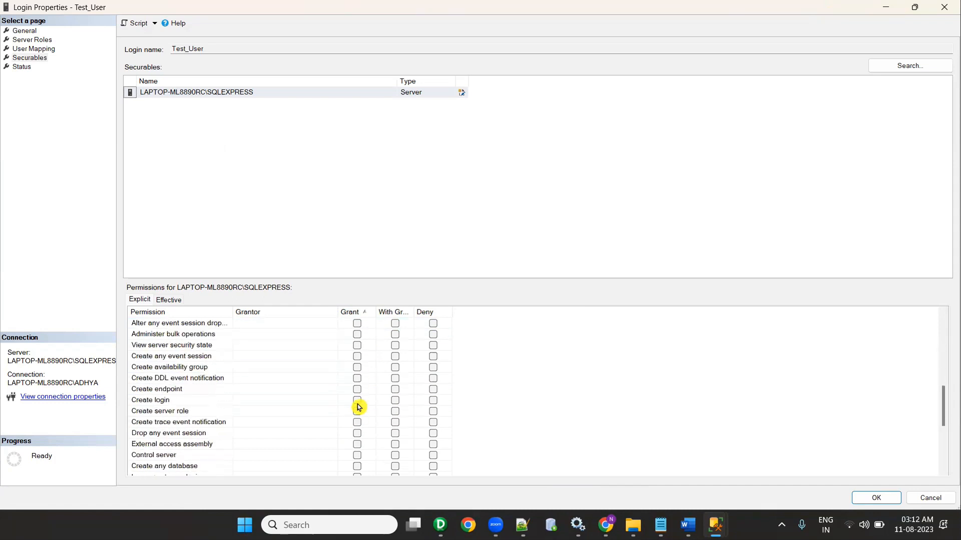
left_click(356, 335)
left_click(357, 345)
left_click(357, 356)
left_click(357, 367)
left_click(356, 378)
left_click(357, 389)
left_click(357, 400)
left_click(357, 411)
left_click(357, 422)
left_click(356, 434)
left_click(357, 444)
Step: Grant Select all user securables, Shutdown, Connect SQL, the View permissions, Unsafe assembly and Impersonate any login
scroll(359, 434, "down", 4)
scroll(358, 433, "down", 1)
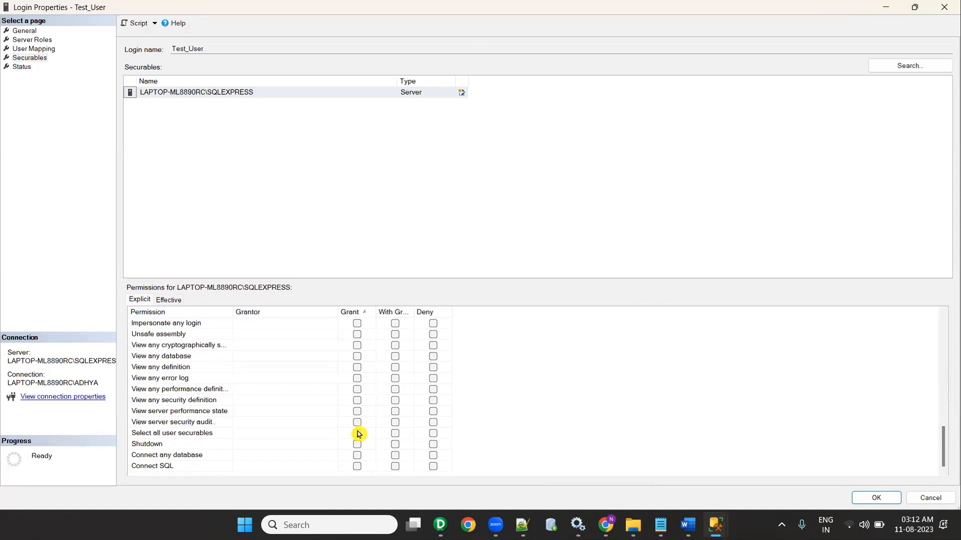
left_click(357, 433)
left_click(356, 444)
left_click(357, 456)
left_click(357, 467)
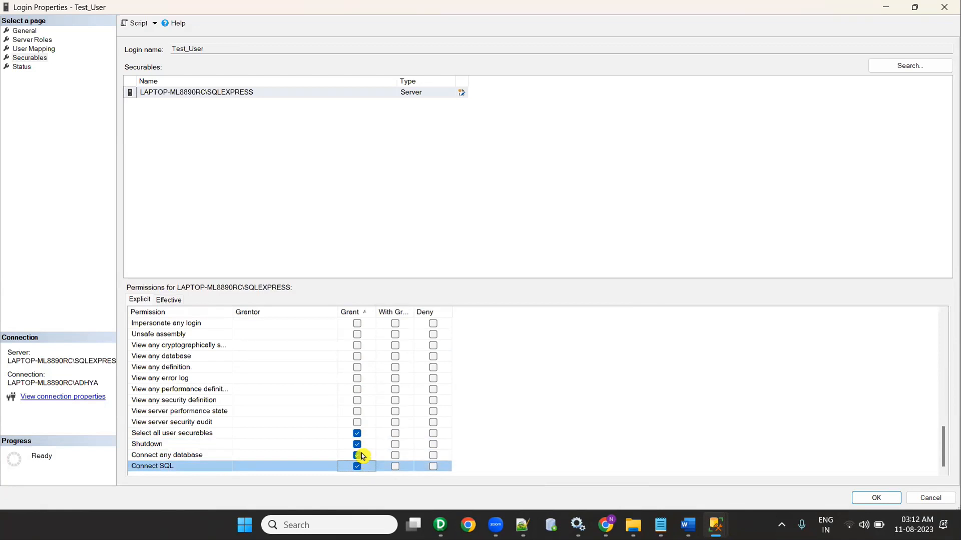
left_click(358, 423)
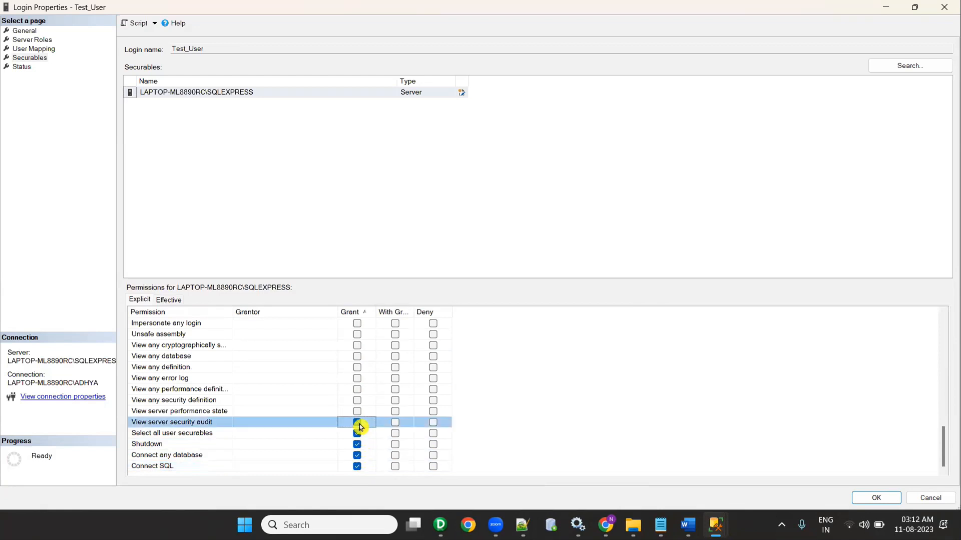
left_click(357, 411)
left_click(357, 401)
left_click(357, 389)
left_click(357, 378)
left_click(357, 367)
left_click(357, 357)
left_click(357, 345)
left_click(357, 335)
left_click(357, 324)
Step: Grant Create any database, Authenticate server, Alter trace, linked server, connection and event session permissions
scroll(358, 381, "up", 3)
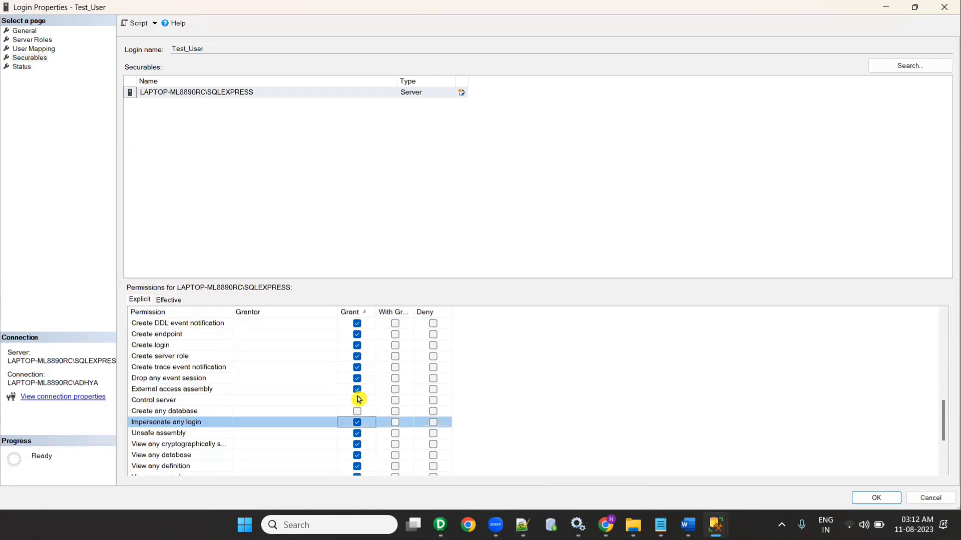
left_click(357, 411)
scroll(360, 400, "up", 4)
left_click(357, 400)
left_click(357, 390)
left_click(358, 379)
left_click(357, 367)
left_click(357, 356)
scroll(356, 390, "up", 6)
scroll(356, 396, "down", 2)
left_click(357, 400)
left_click(358, 389)
left_click(357, 378)
left_click(358, 368)
left_click(357, 357)
left_click(357, 346)
left_click(357, 335)
left_click(357, 324)
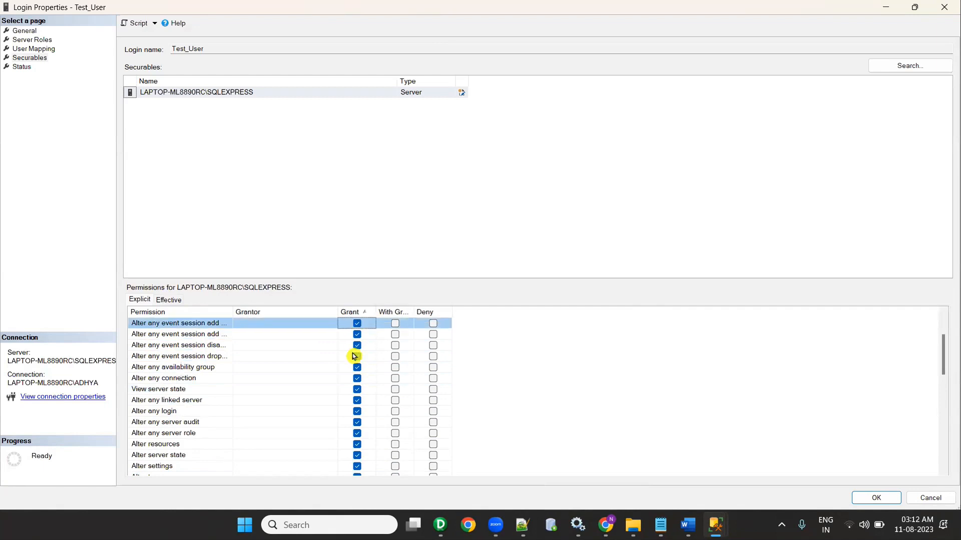
Step: Grant Alter any event session, endpoint, database and credential, then save the login properties
scroll(354, 356, "up", 2)
left_click(357, 378)
left_click(357, 367)
left_click(357, 356)
left_click(358, 345)
left_click(357, 334)
scroll(356, 397, "down", 10)
scroll(354, 400, "up", 10)
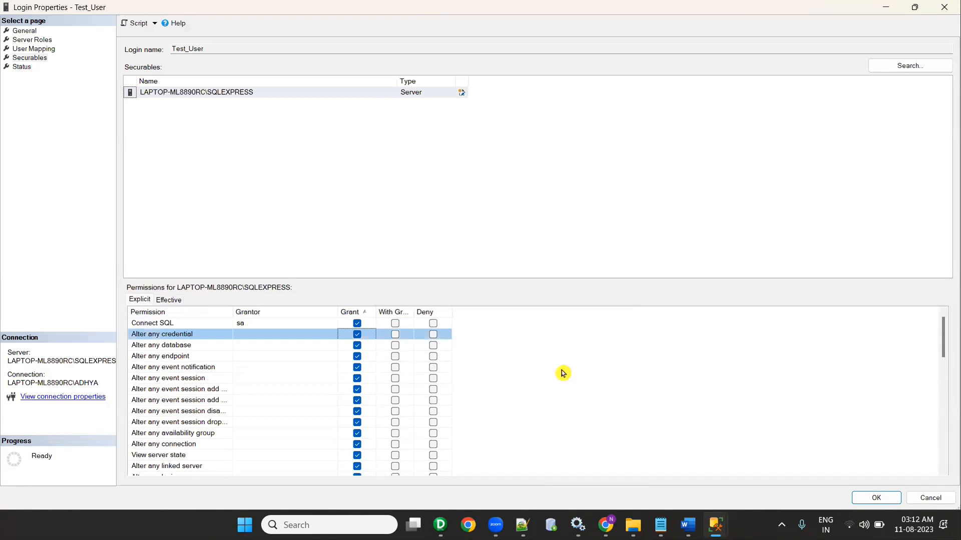
left_click(856, 498)
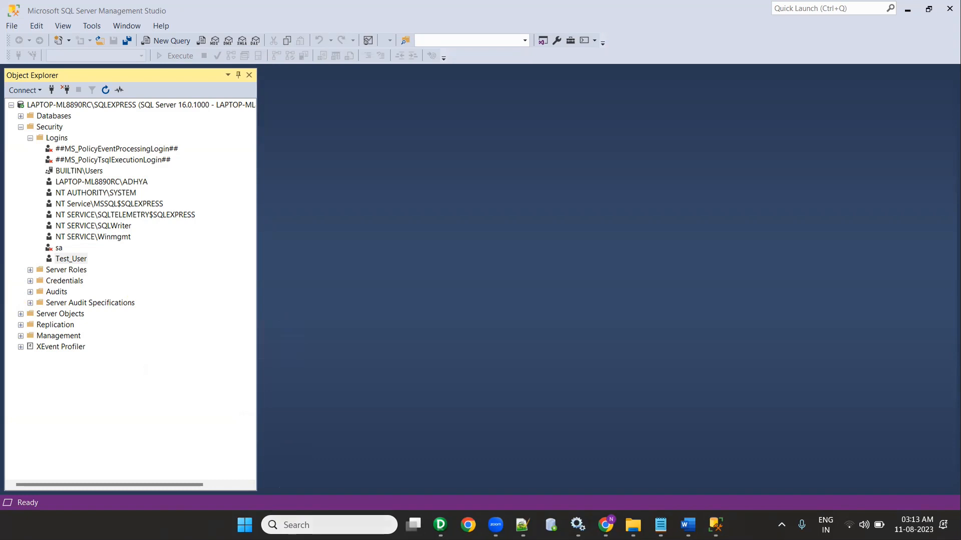
left_click(295, 525)
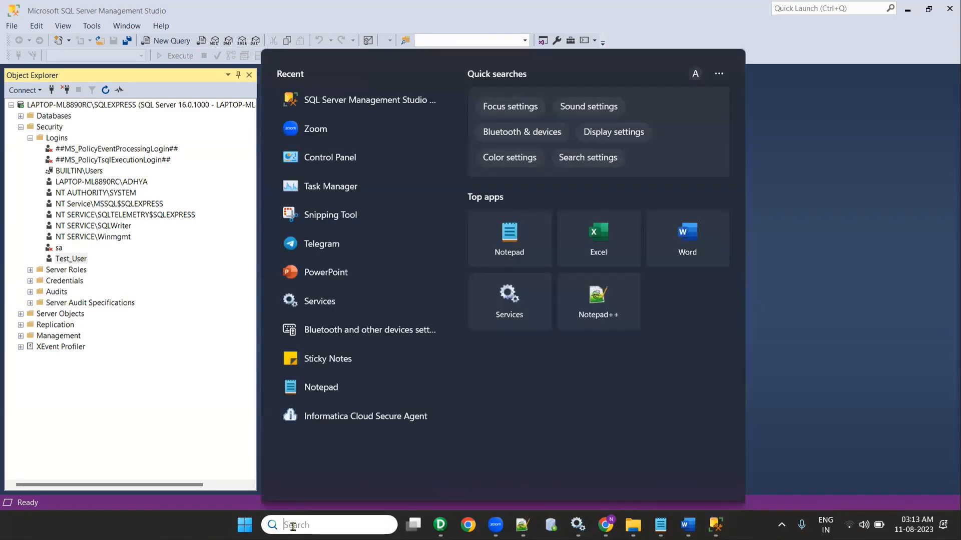
Step: Launch Services and locate the SQL Server Browser service in the name-sorted list
type("servi")
left_click(526, 226)
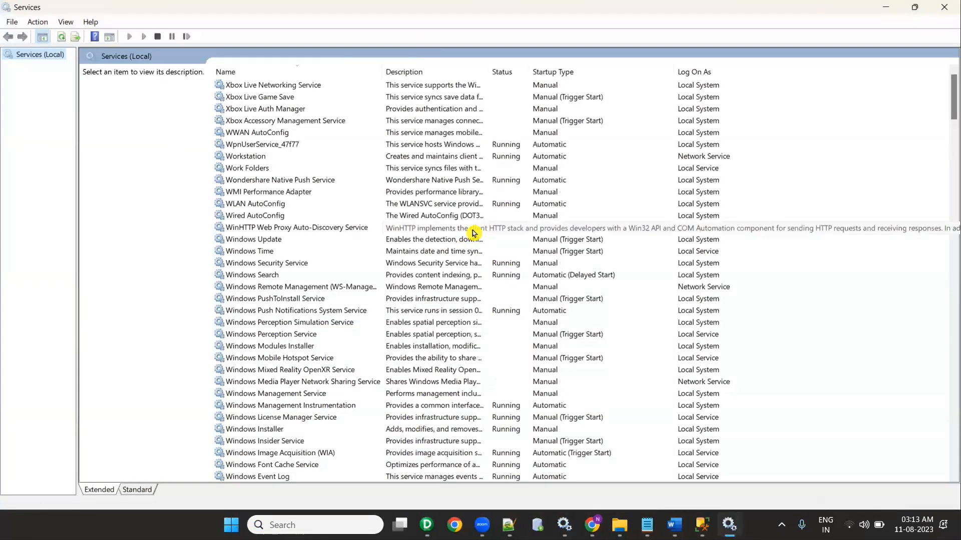
left_click(302, 230)
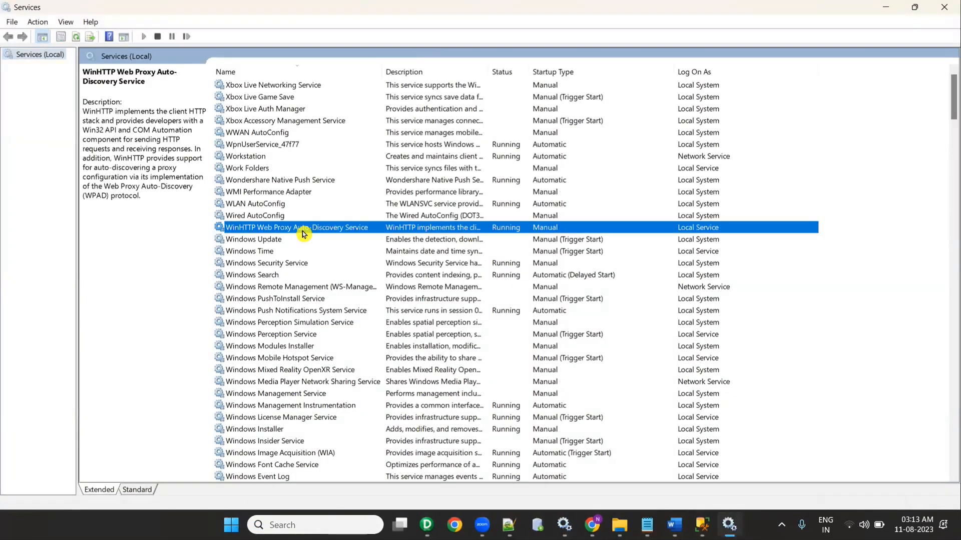
scroll(305, 233, "up", 20)
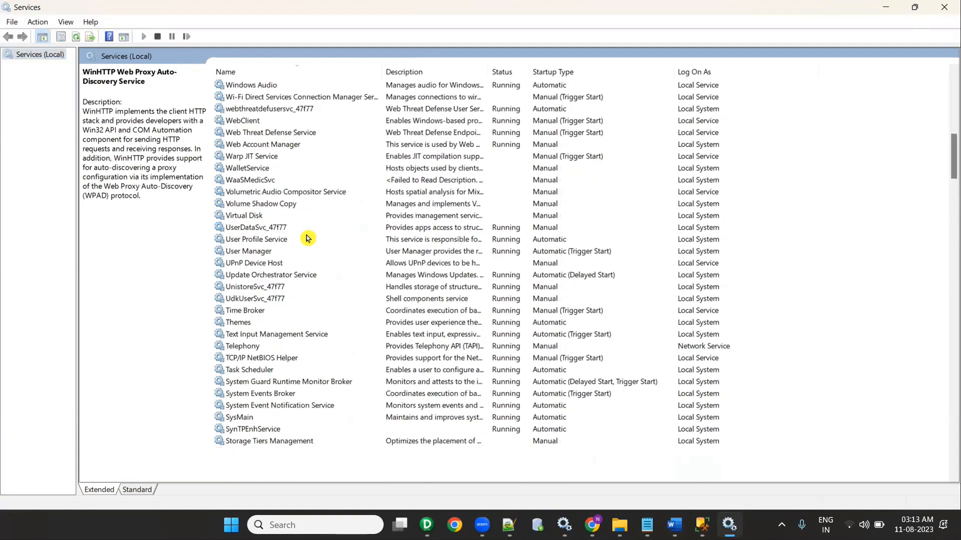
scroll(288, 106, "up", 4)
left_click(249, 74)
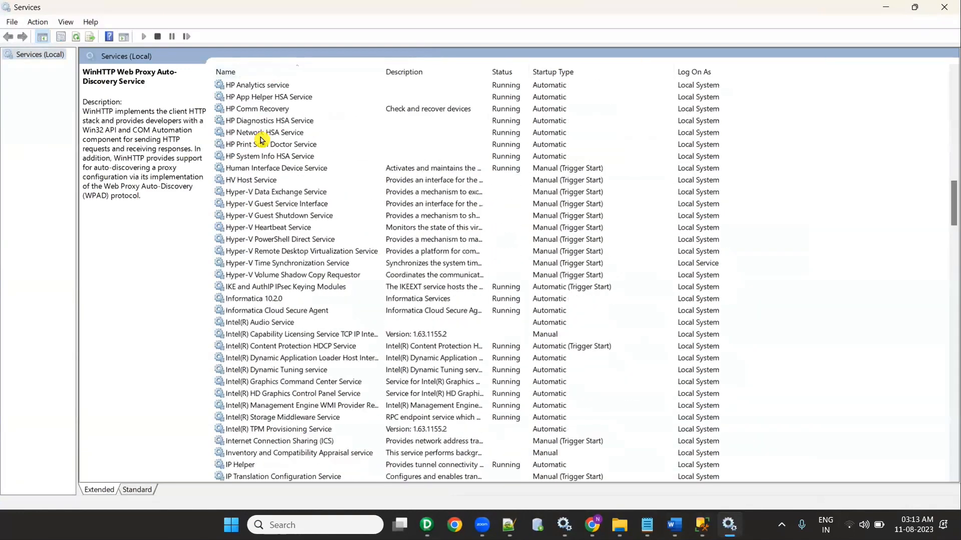
key("s")
scroll(281, 191, "down", 3)
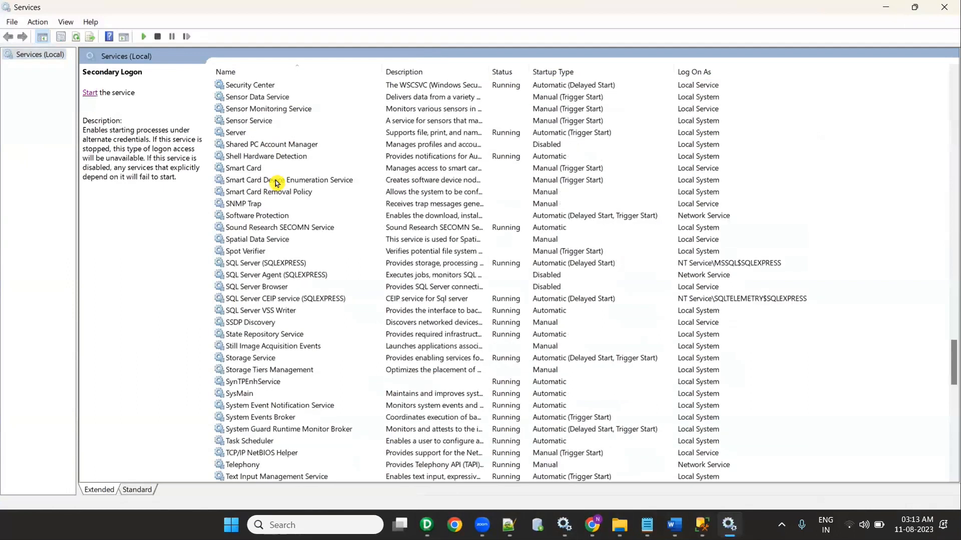
left_click(270, 194)
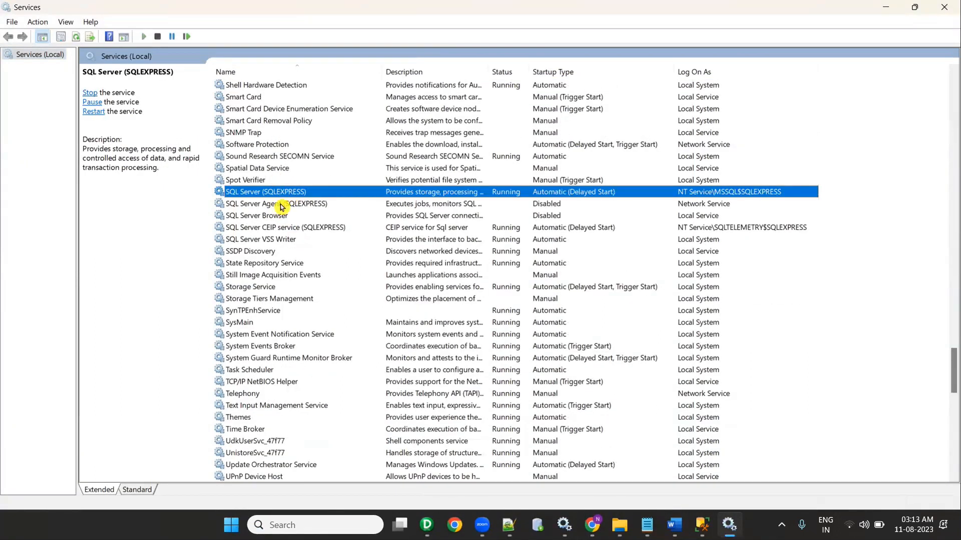
left_click(265, 218)
right_click(266, 219)
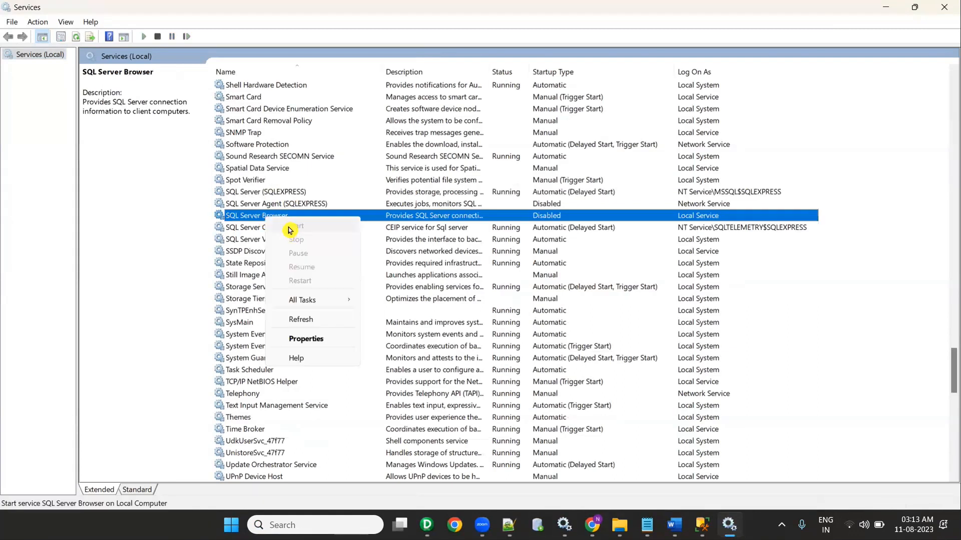
left_click(264, 220)
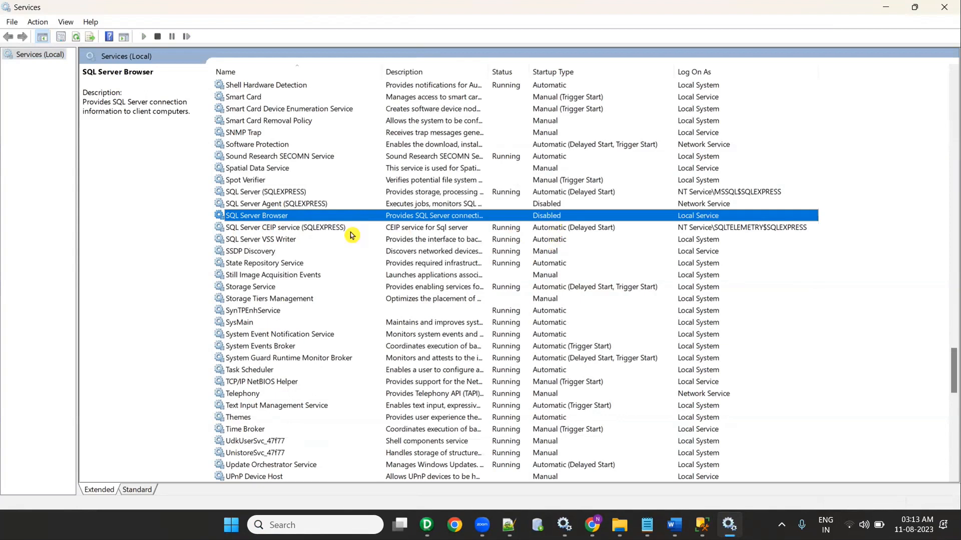
Step: Set SQL Server Browser's startup type to Automatic and apply it
right_click(304, 216)
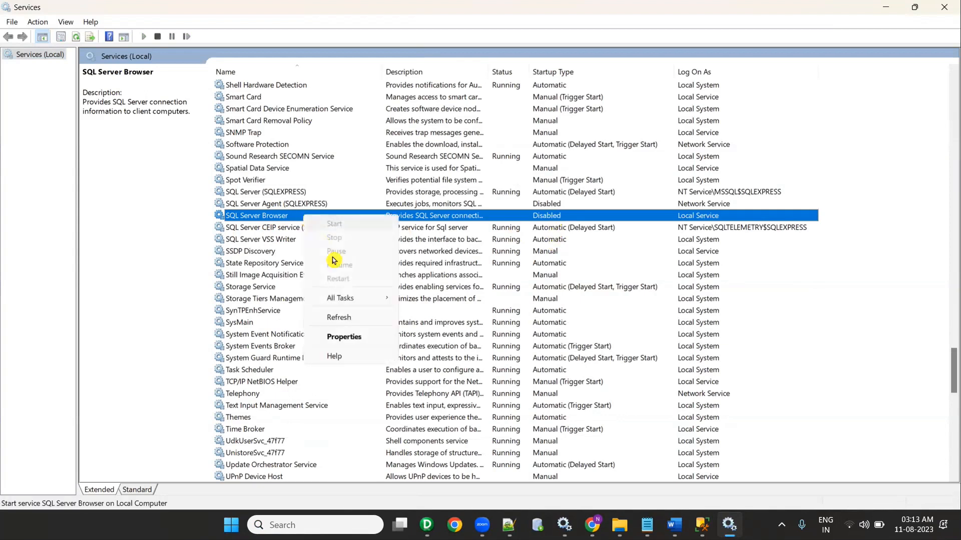
left_click(351, 338)
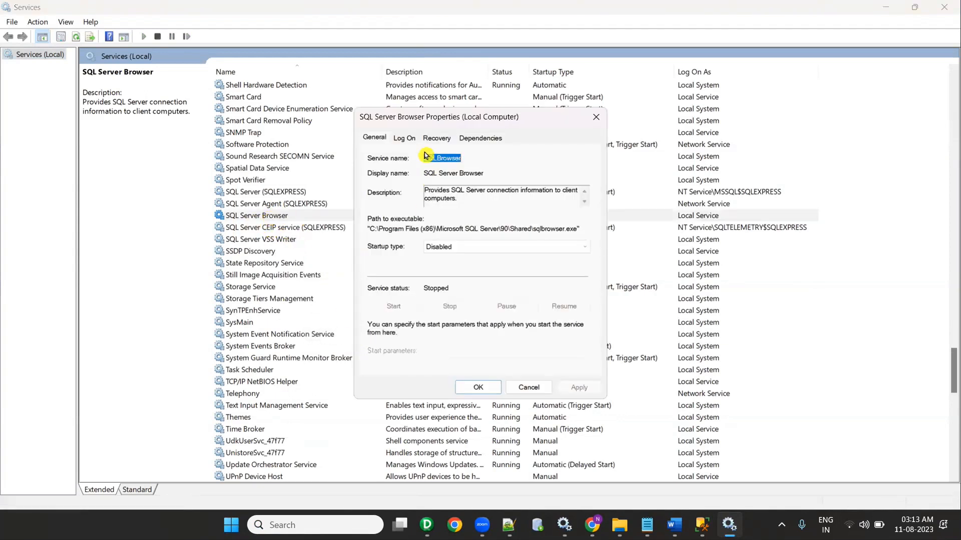
left_click(409, 140)
left_click(436, 139)
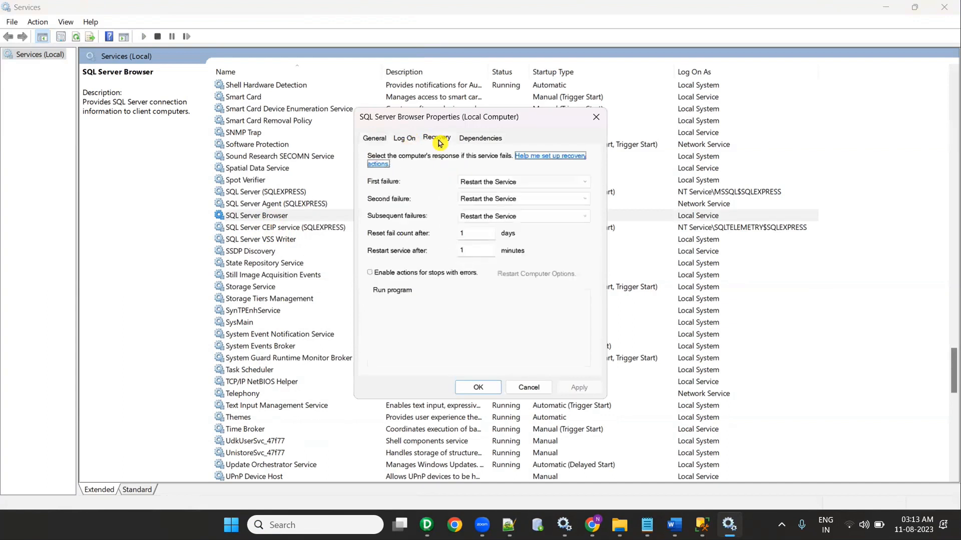
left_click(409, 139)
left_click(387, 141)
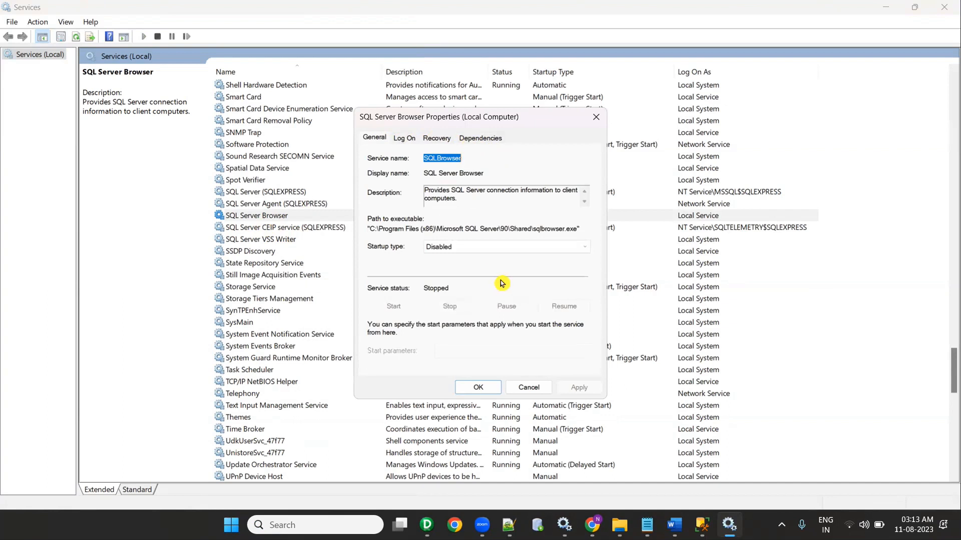
left_click(459, 247)
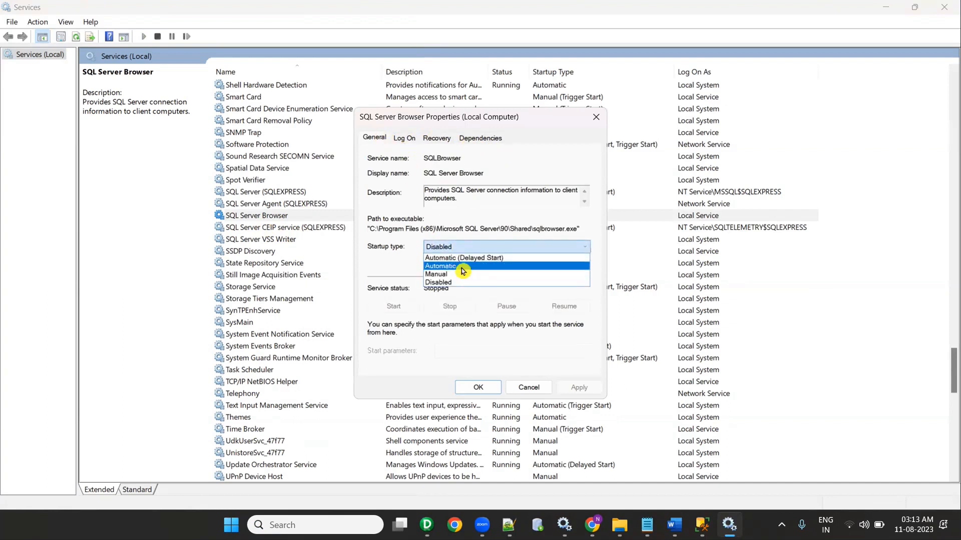
left_click(461, 266)
left_click(579, 388)
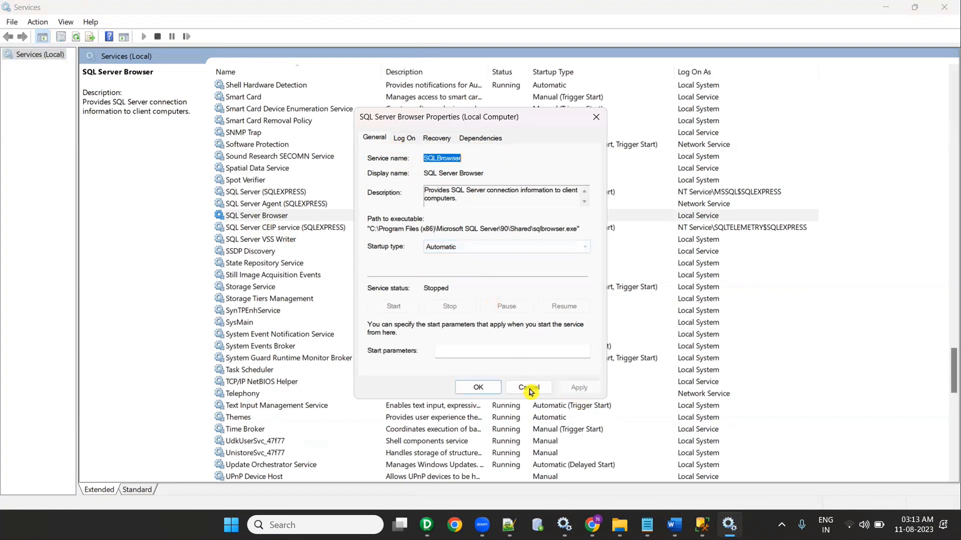
left_click(478, 389)
Step: Start the SQL Server Browser service and check the SQL Server (SQLEXPRESS) status
right_click(276, 223)
left_click(290, 230)
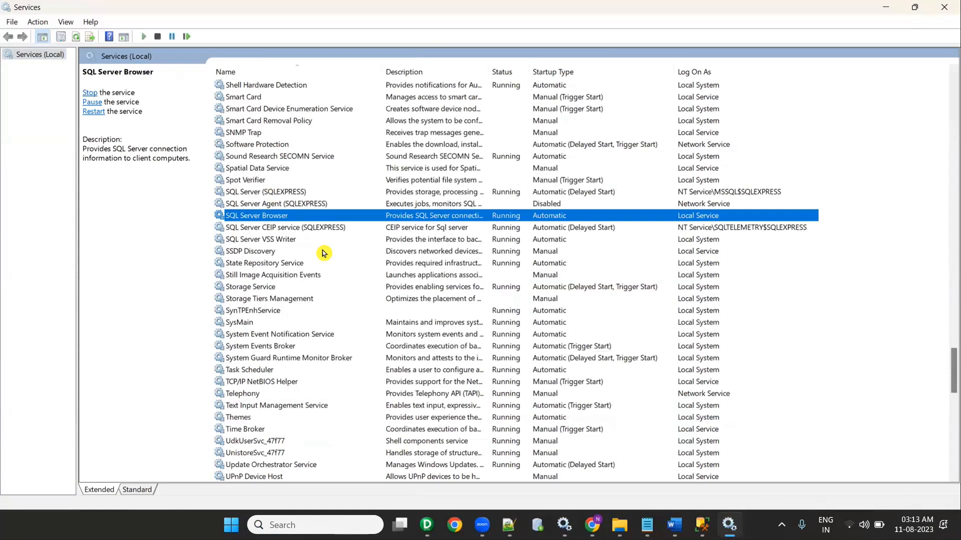
left_click(294, 194)
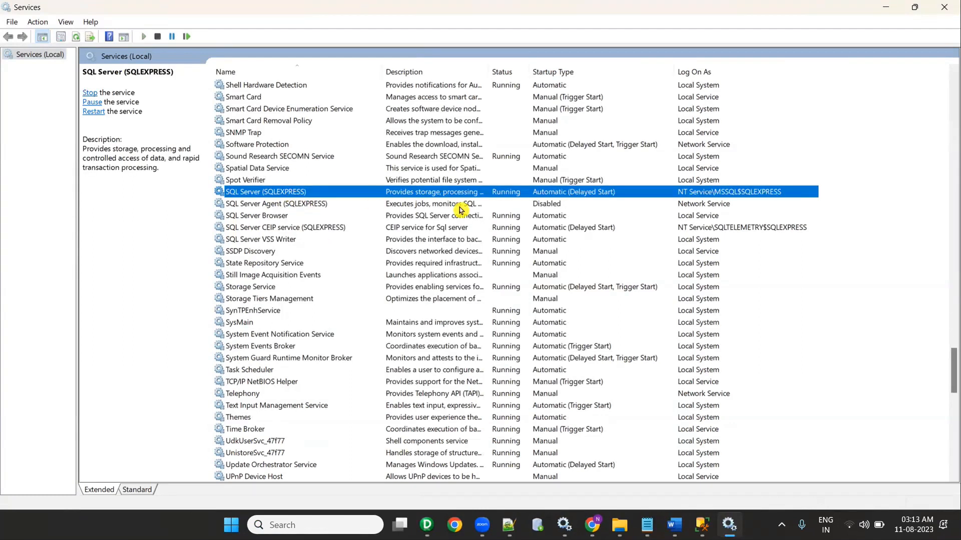
Step: Set the SQL Server Agent (SQLEXPRESS) startup type to Automatic and apply it
right_click(301, 208)
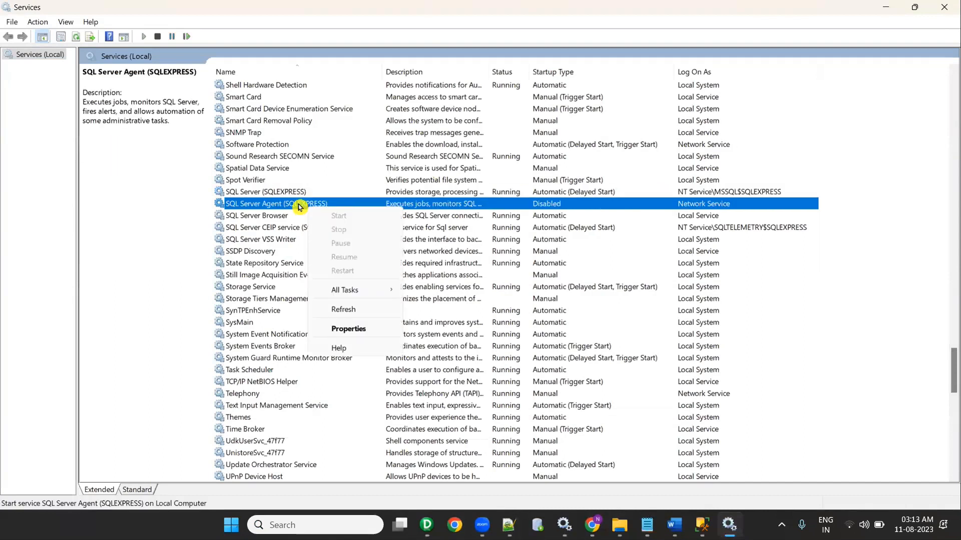
right_click(278, 204)
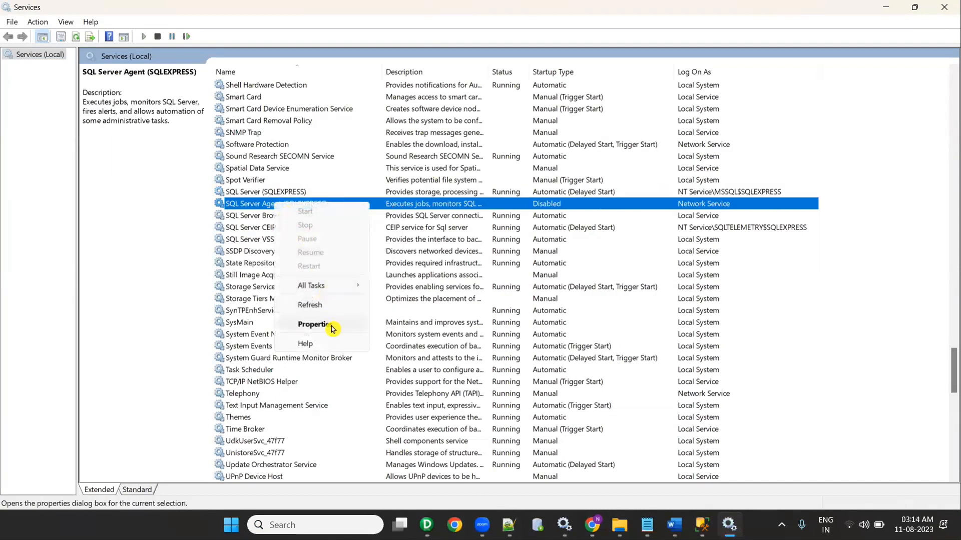
left_click(332, 326)
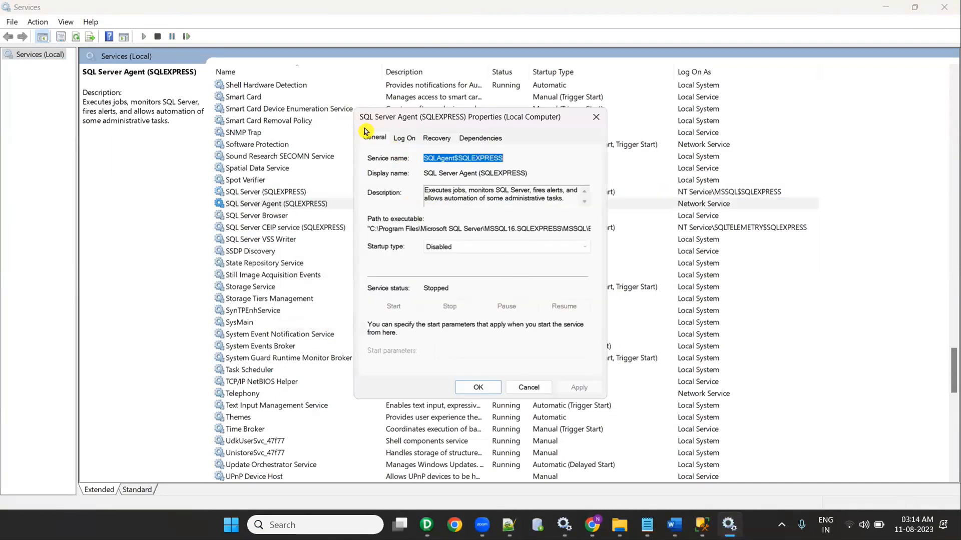
left_click(370, 142)
left_click(436, 247)
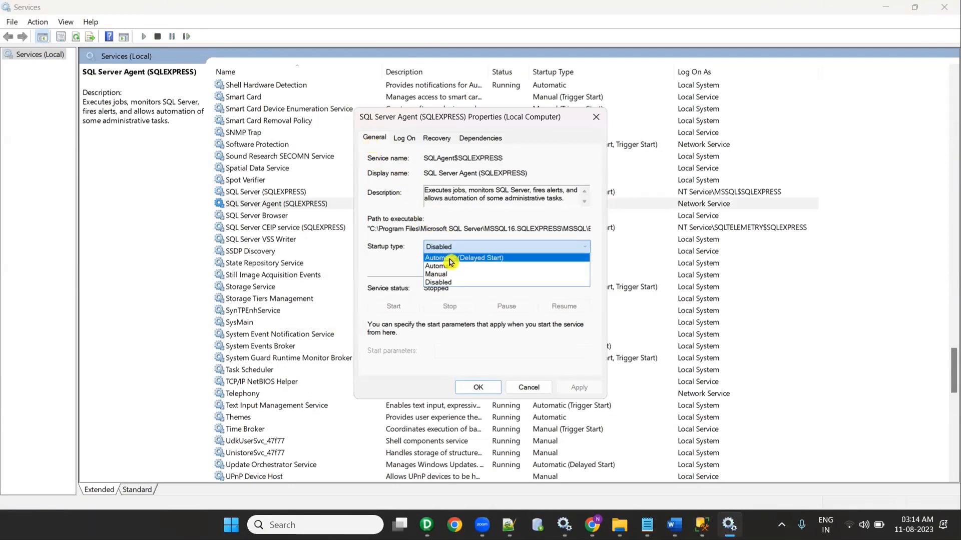
left_click(456, 267)
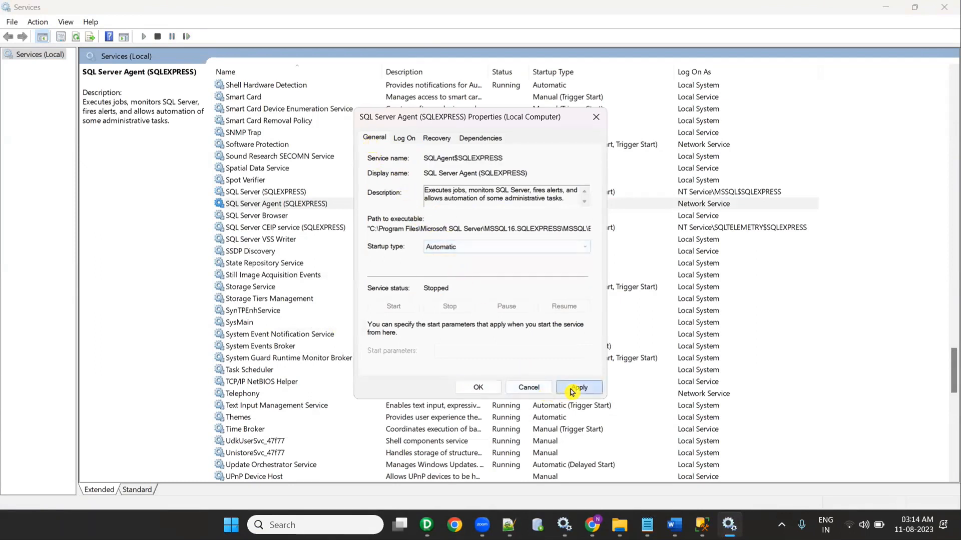
left_click(575, 388)
left_click(474, 388)
Step: Try starting SQL Server Agent (SQLEXPRESS) and dismiss the warning that appears
right_click(281, 204)
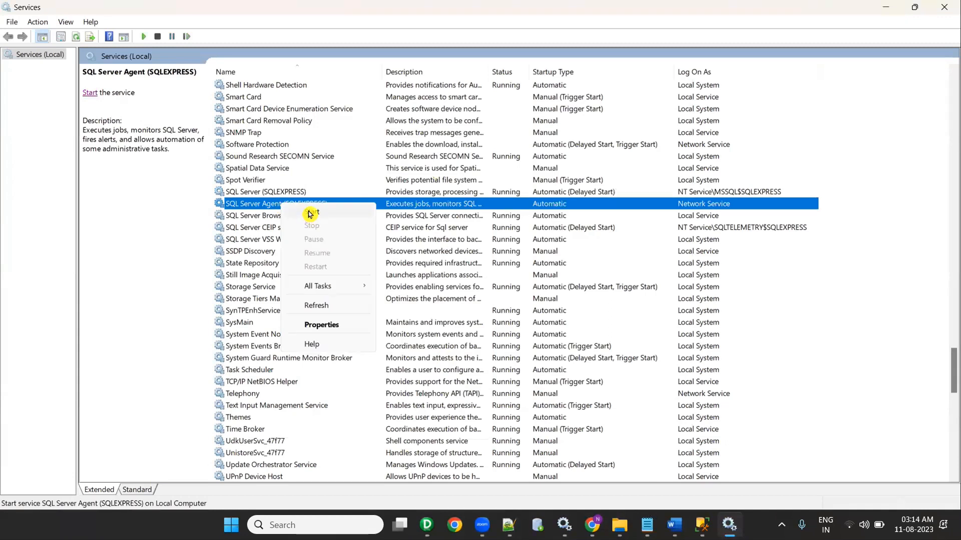
right_click(270, 205)
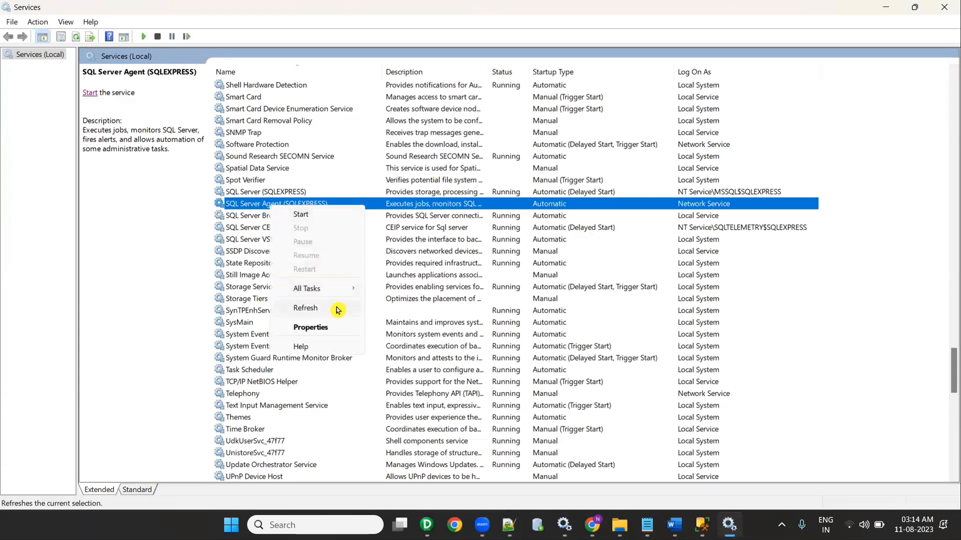
left_click(305, 221)
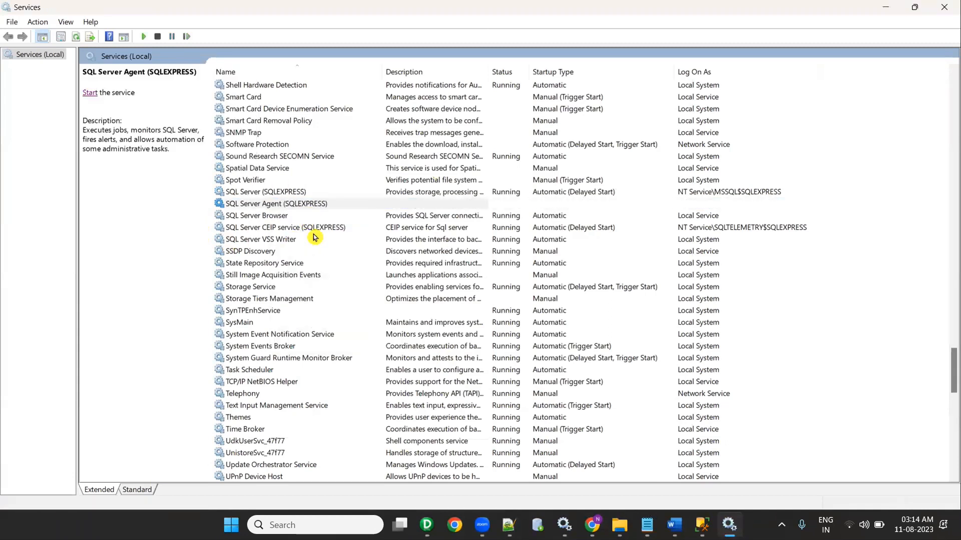
left_click(588, 353)
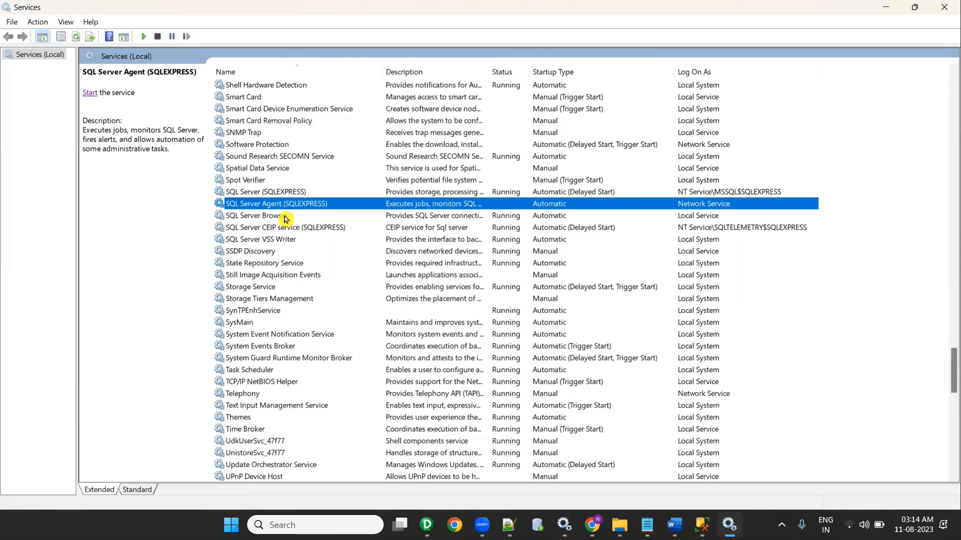
Step: Refresh and check the status of the SQL Server, Browser and Agent services
left_click(285, 219)
left_click(276, 195)
right_click(277, 195)
left_click(311, 296)
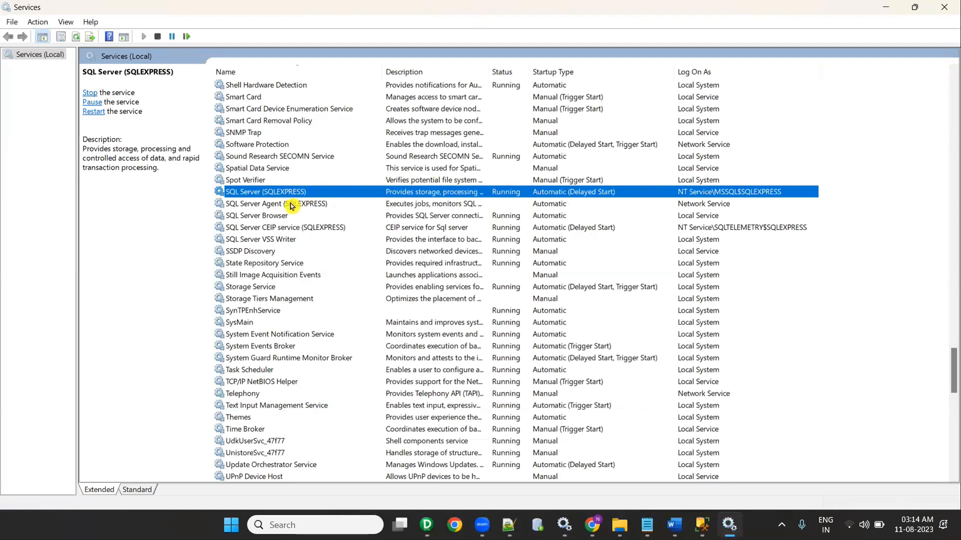
left_click(292, 204)
left_click(293, 216)
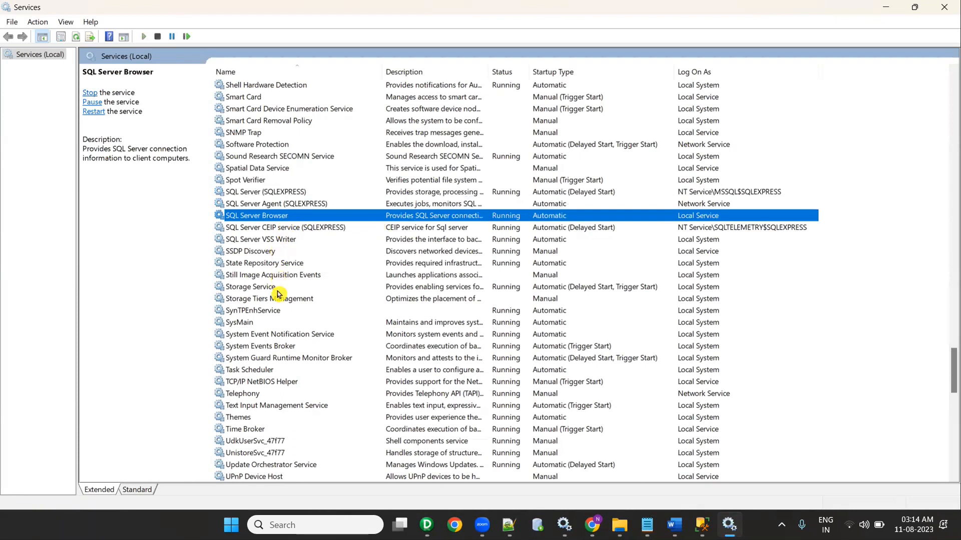
Step: Close Services, disconnect from SQLEXPRESS, and cancel a SQL Server Authentication connection attempt
left_click(938, 8)
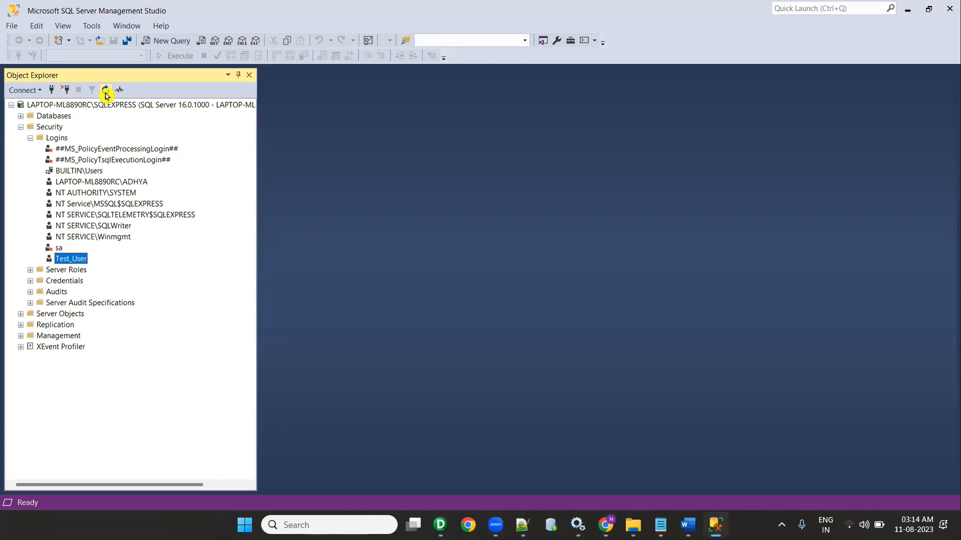
left_click(66, 91)
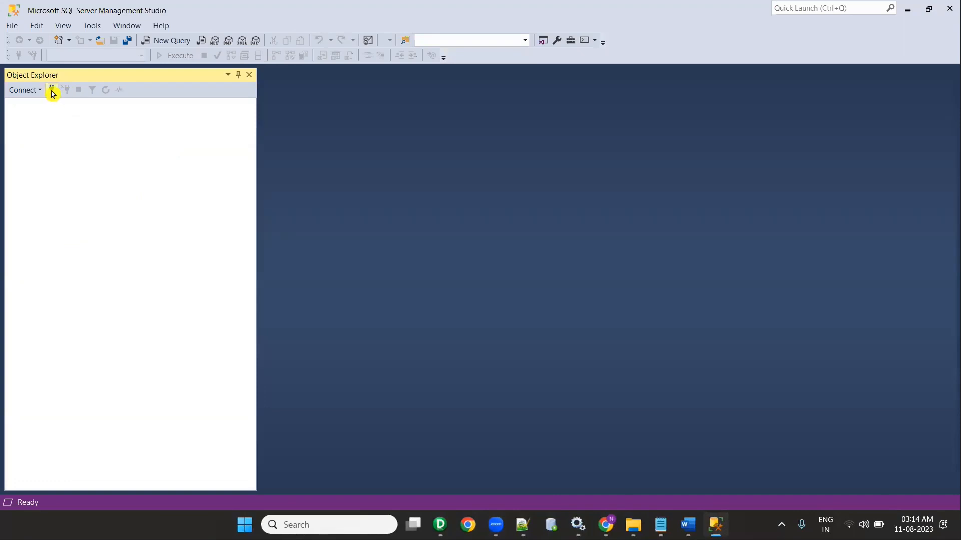
left_click(52, 92)
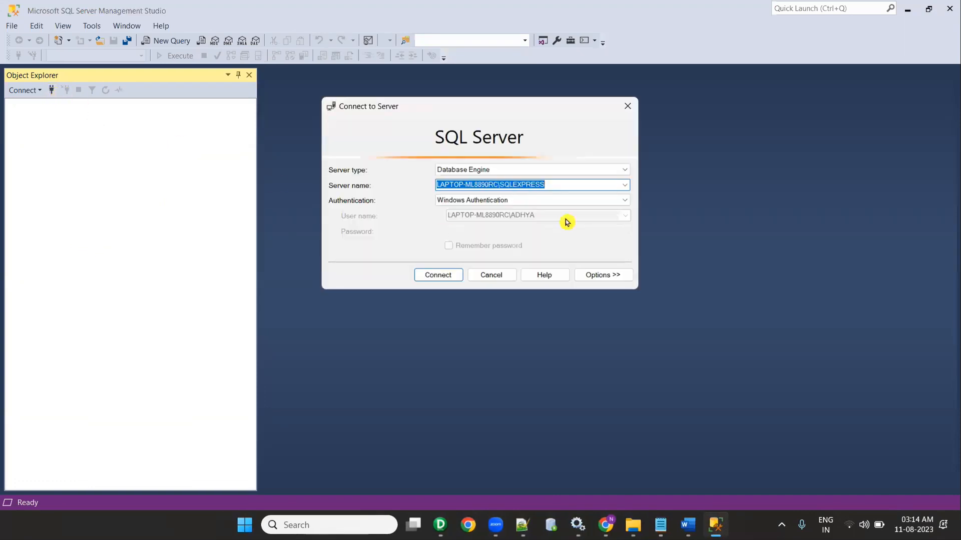
left_click(624, 186)
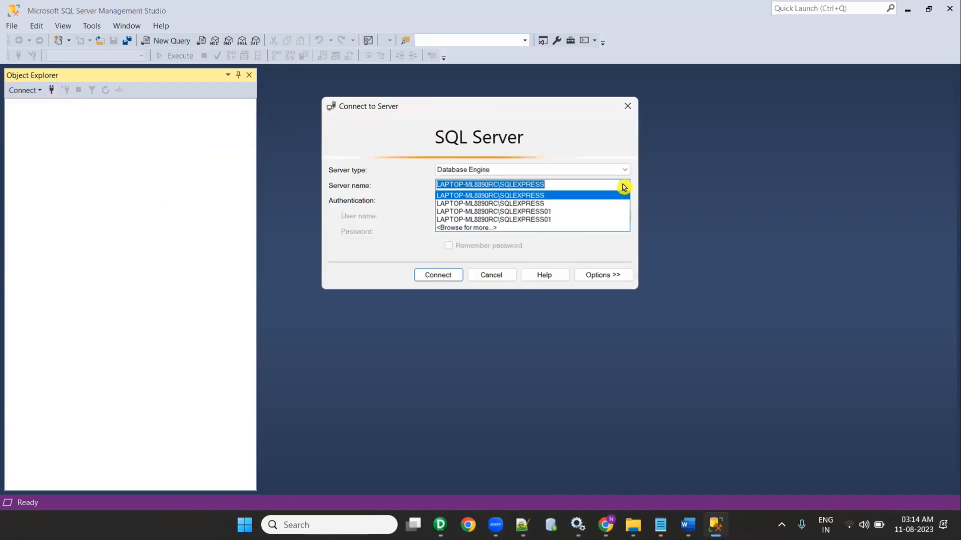
left_click(596, 195)
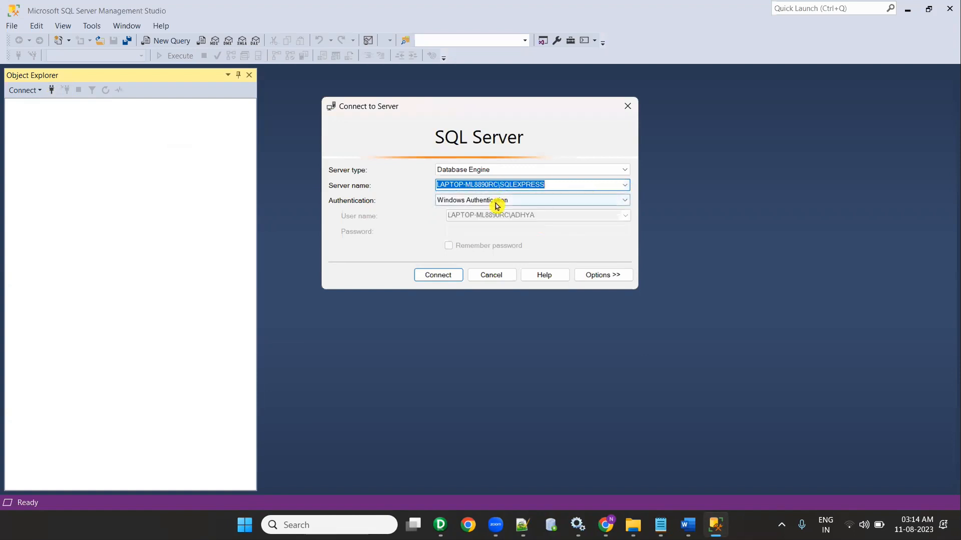
left_click(495, 201)
left_click(495, 218)
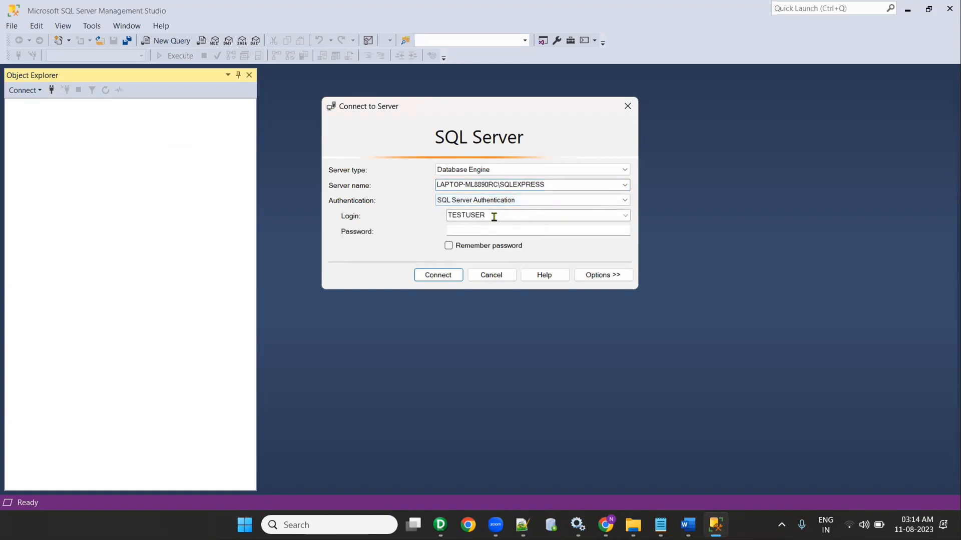
left_click_drag(483, 215, 436, 218)
type("T")
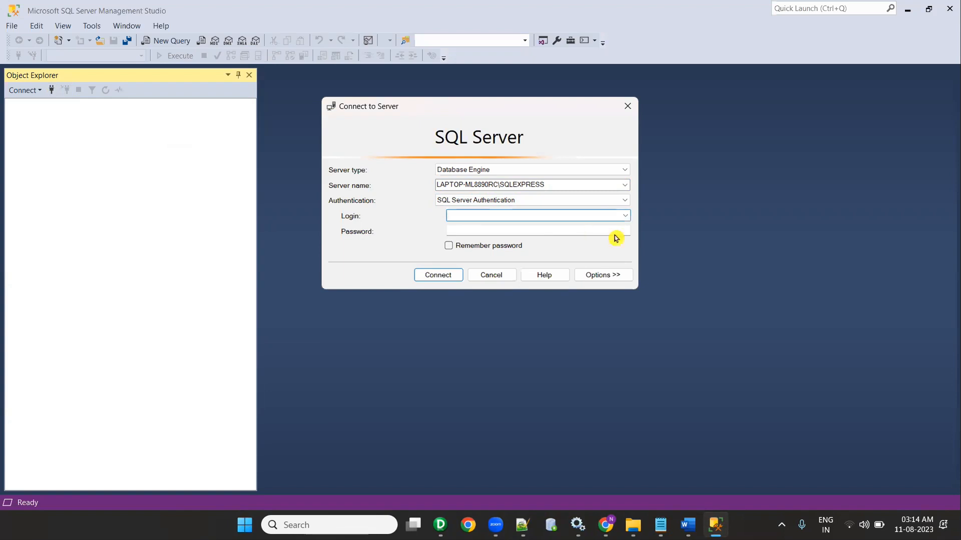
left_click(495, 277)
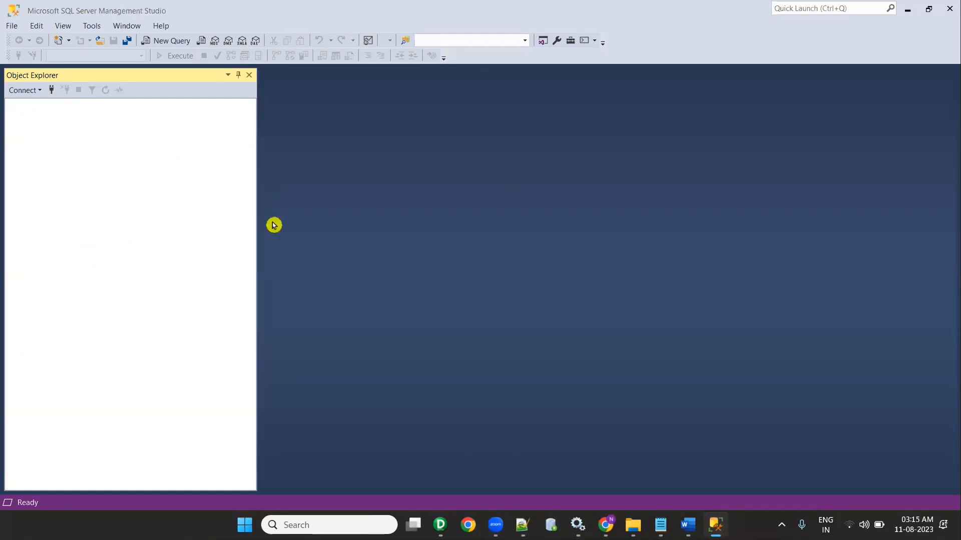
Step: Connect to SQLEXPRESS with Windows login and switch server authentication to SQL Server and Windows mode
left_click(51, 91)
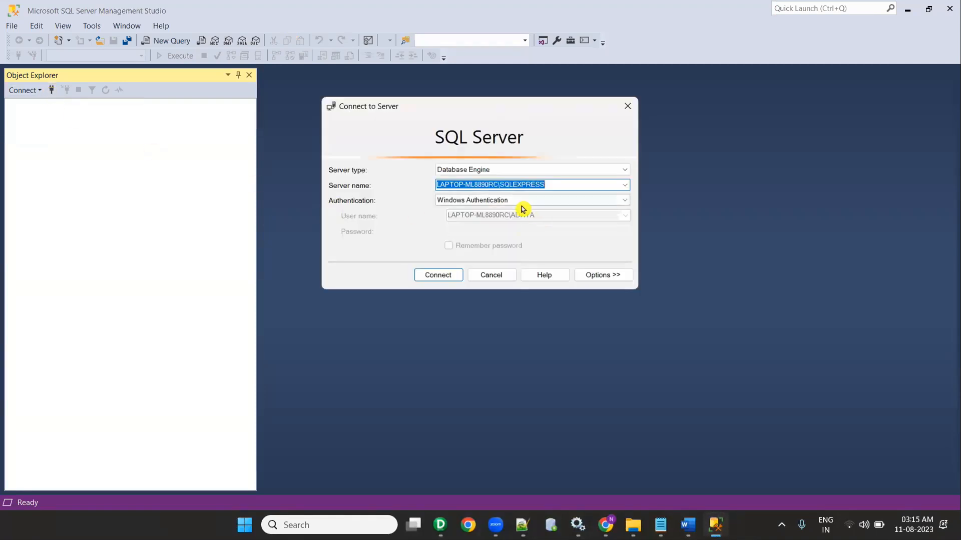
left_click(438, 275)
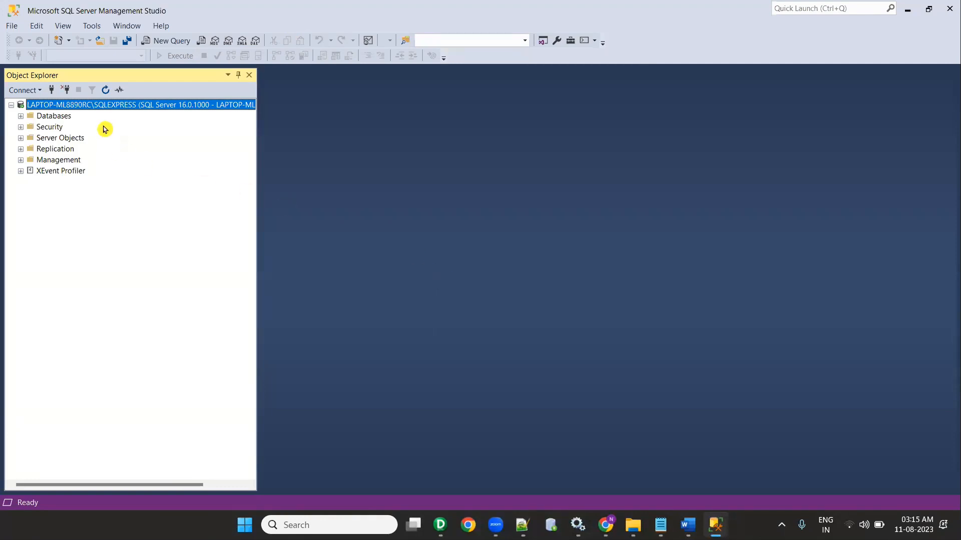
right_click(101, 106)
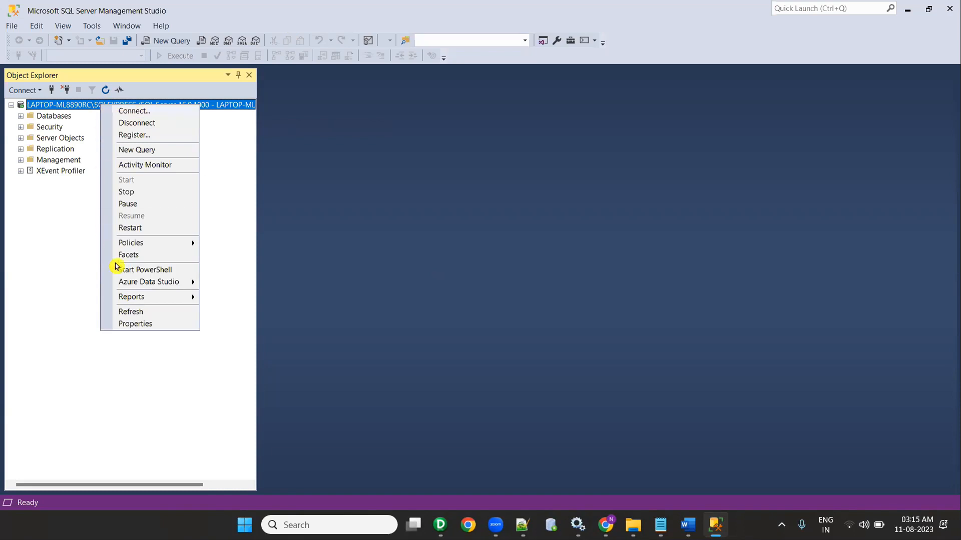
left_click(144, 325)
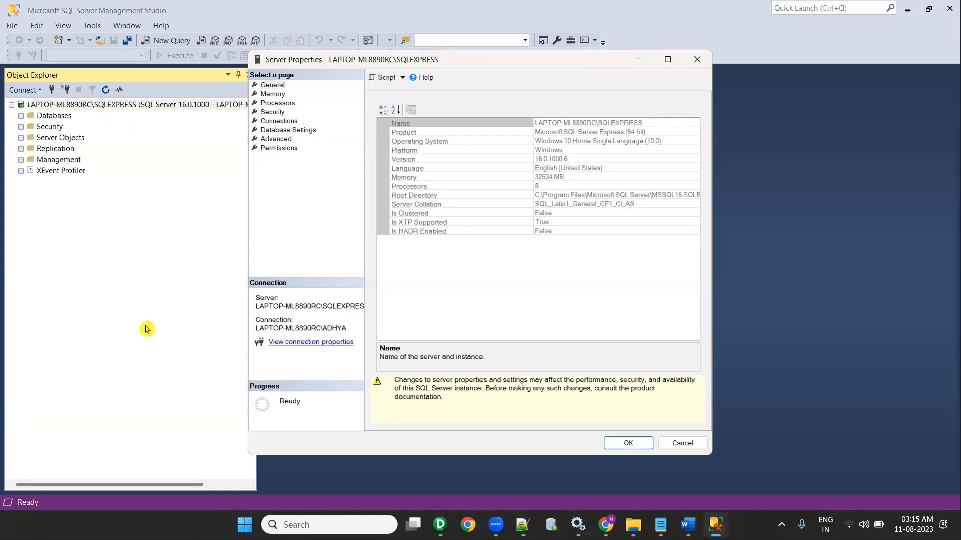
left_click(273, 113)
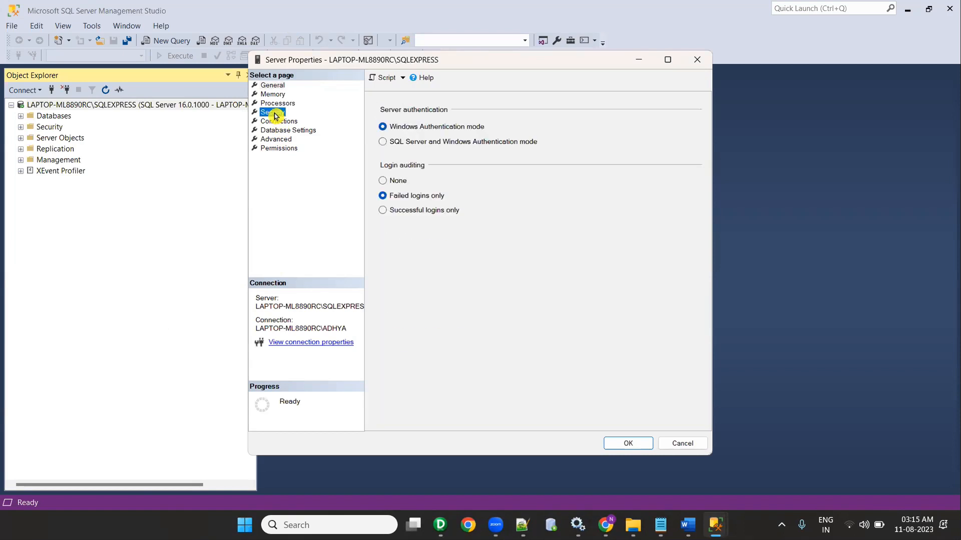
left_click(383, 142)
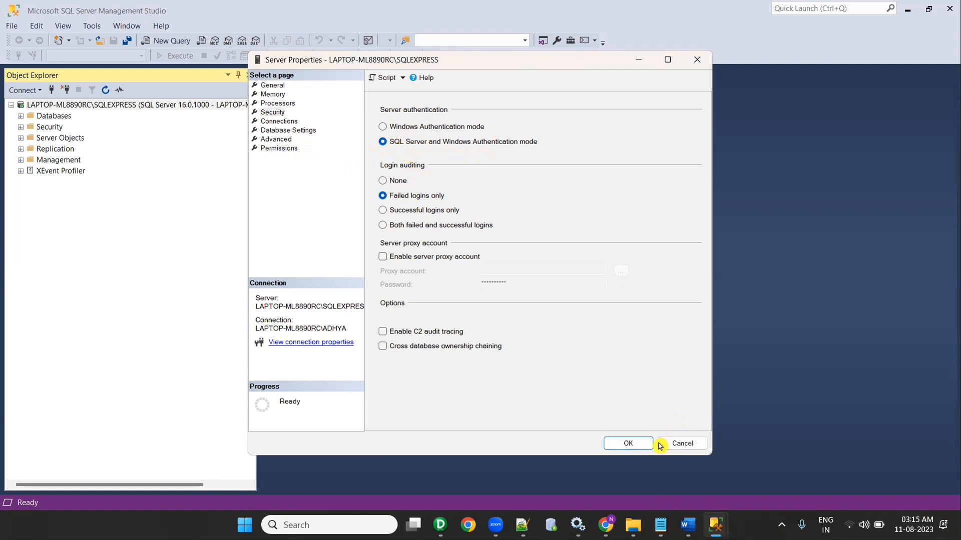
left_click(638, 449)
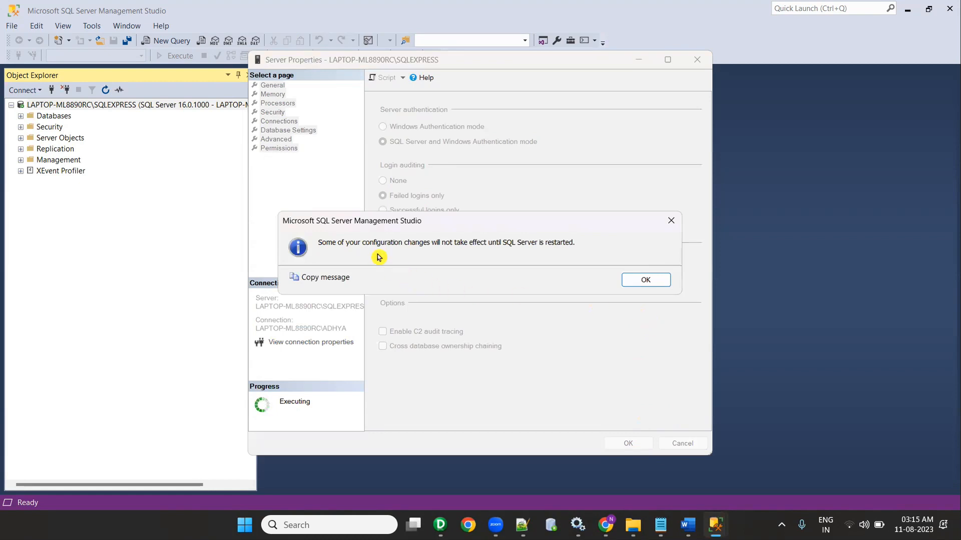
left_click(637, 280)
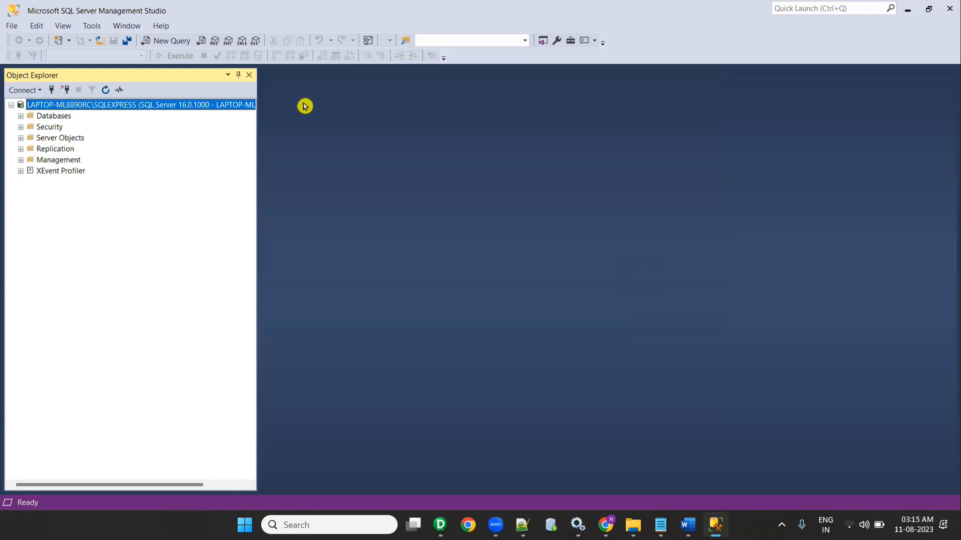
Step: Reconnect with SQL Server Authentication using the test login, dismiss error 18456, and close the dialog
left_click(69, 91)
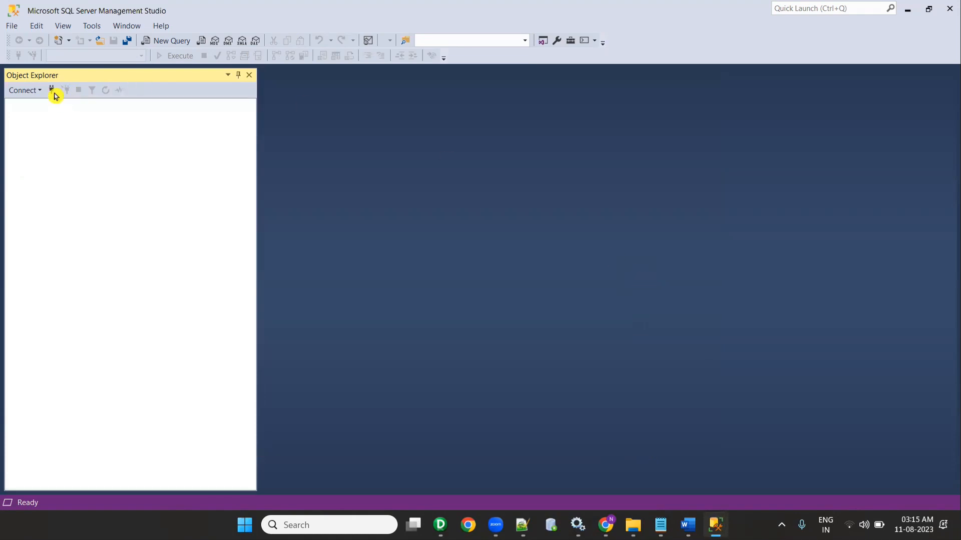
left_click(52, 90)
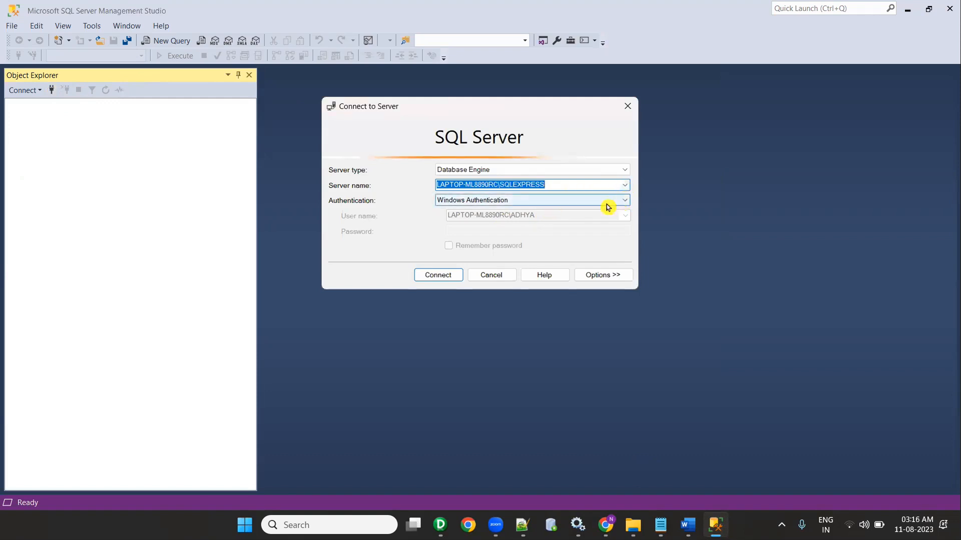
left_click(625, 204)
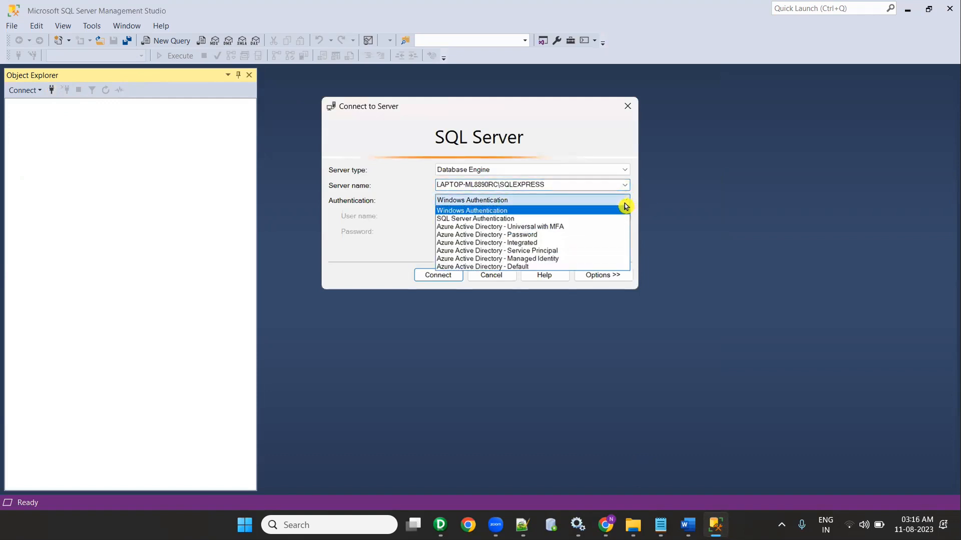
left_click(530, 220)
left_click(493, 215)
type("TEST_USER")
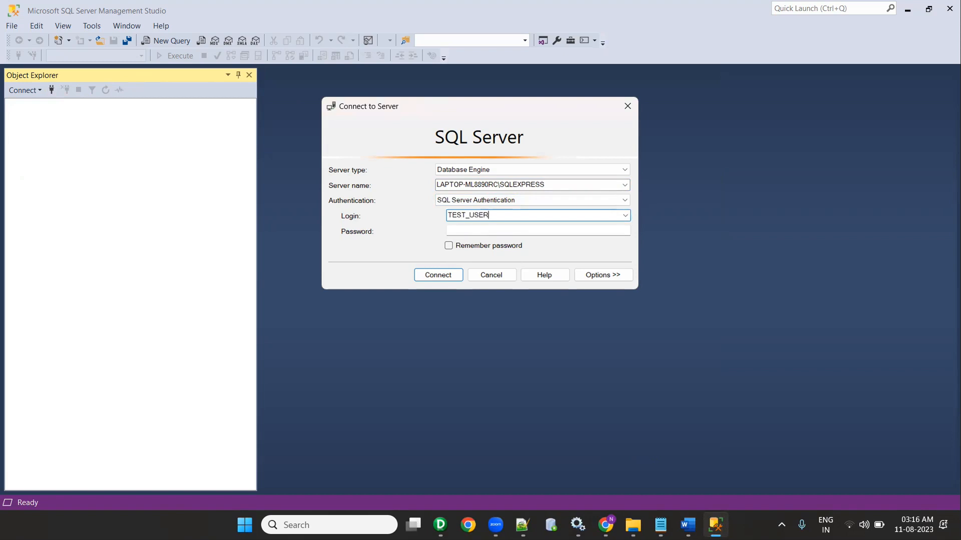
key("Tab")
type("***")
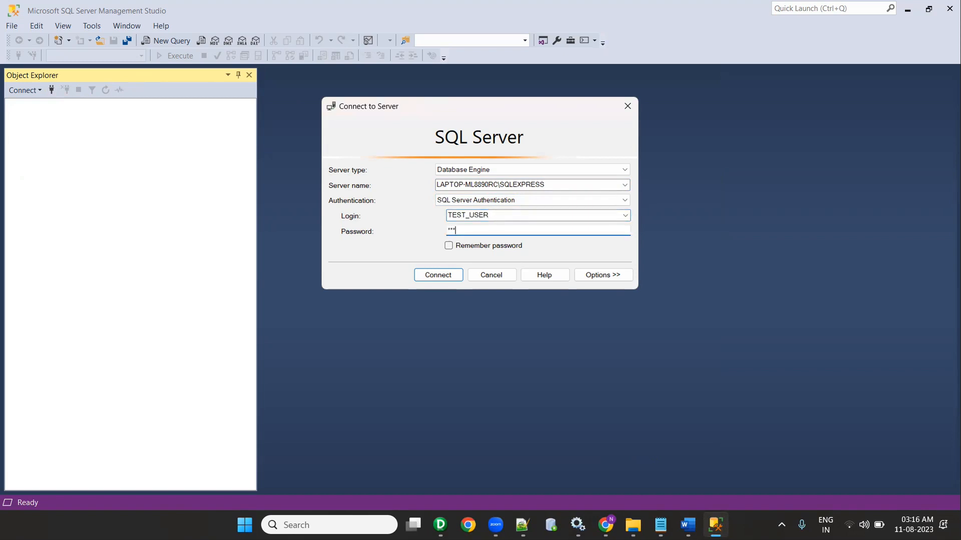
left_click(448, 245)
left_click(445, 275)
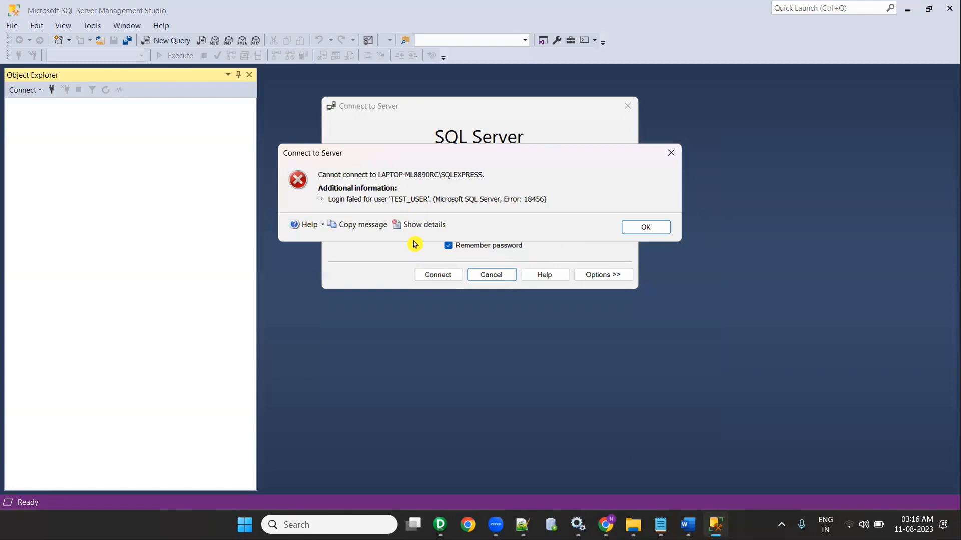
left_click(633, 230)
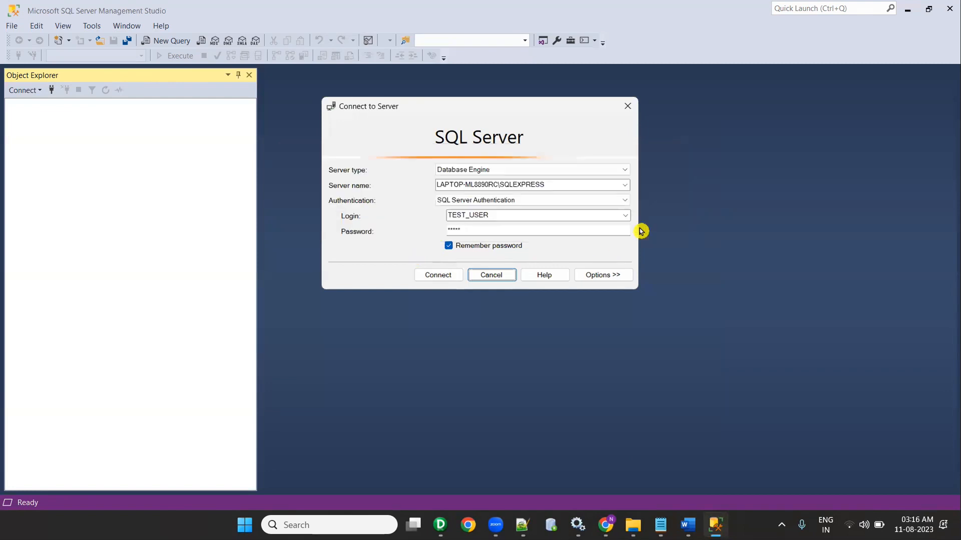
left_click(629, 109)
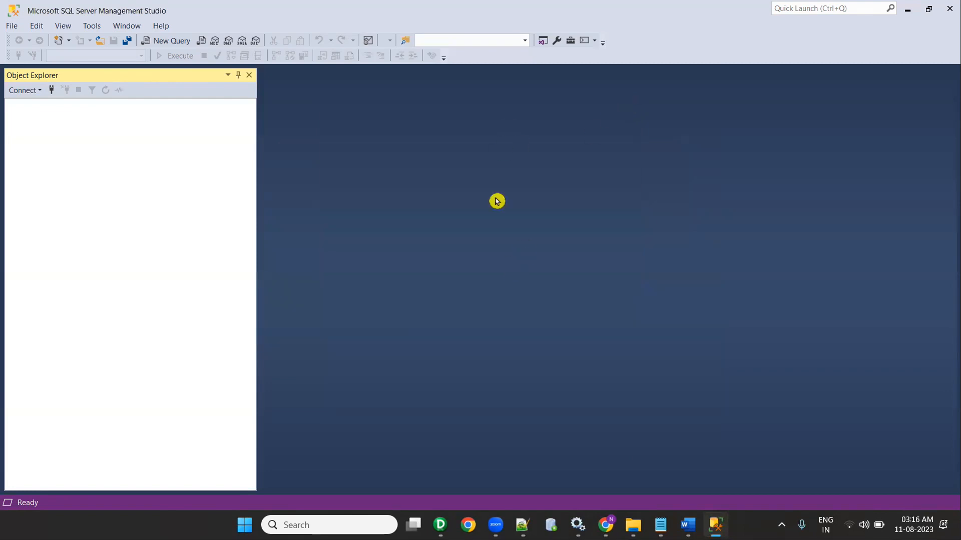
Step: Bring Services to the front and browse the list for the SQL Server services
left_click(578, 525)
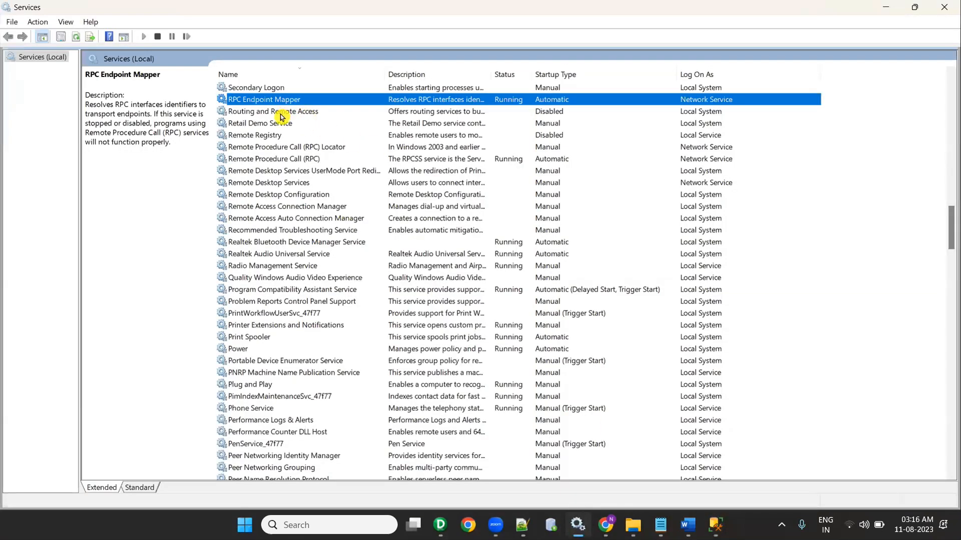
key("s")
key("s")
key("s")
key("s")
key("s")
key("s")
key("s")
key("s")
key("s")
key("s")
key("s")
key("s")
key("s")
key("s")
key("s")
key("s")
key("s")
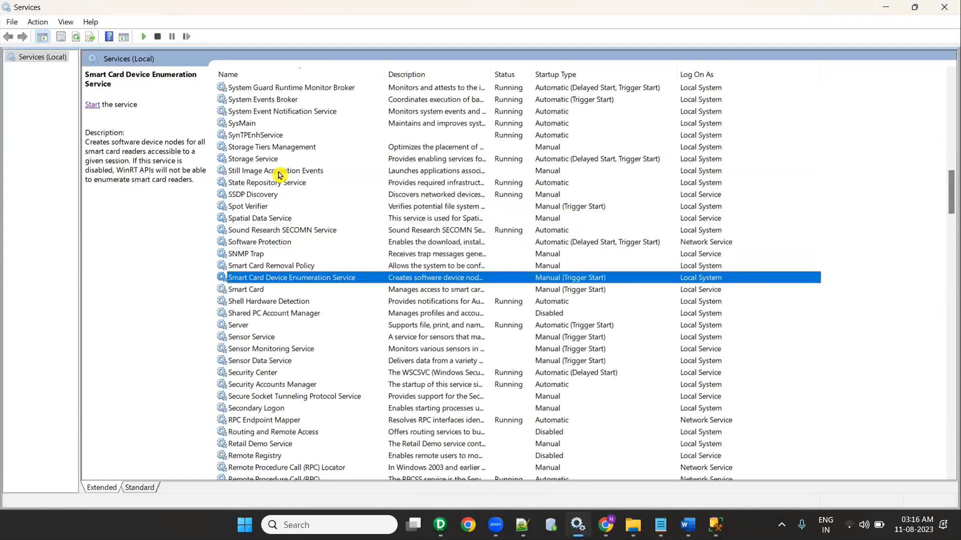
key("s")
key("s")
key("s")
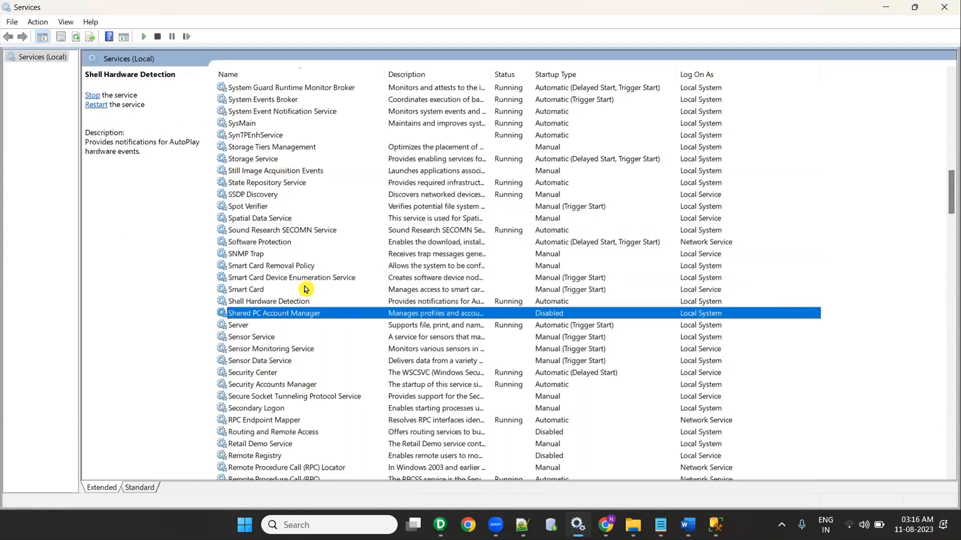
scroll(305, 291, "down", 1)
scroll(305, 290, "up", 8)
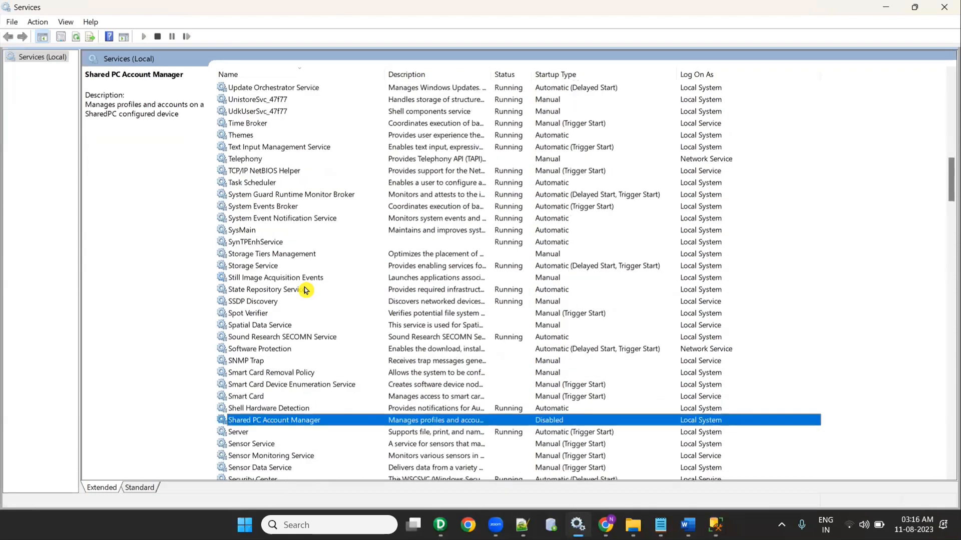
scroll(305, 292, "down", 9)
scroll(306, 291, "down", 3)
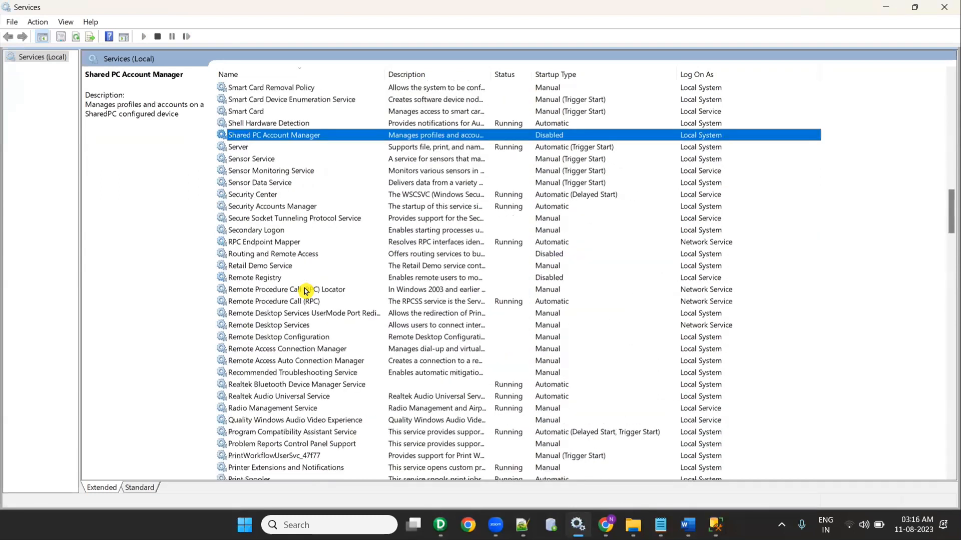
scroll(305, 291, "up", 3)
left_click(305, 290)
key("m")
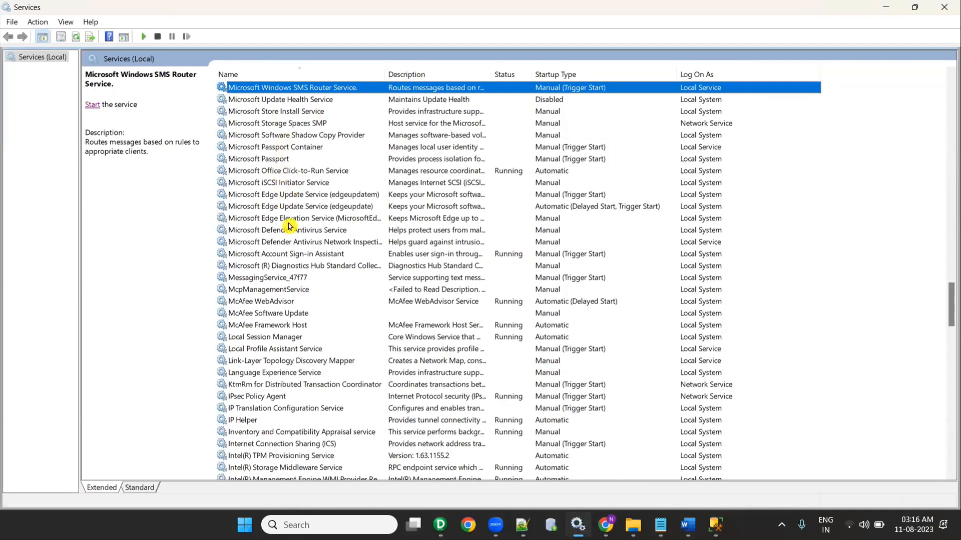
scroll(371, 89, "up", 3)
Step: Sort the services by Name and select SQL Server (SQLEXPRESS)
left_click(258, 74)
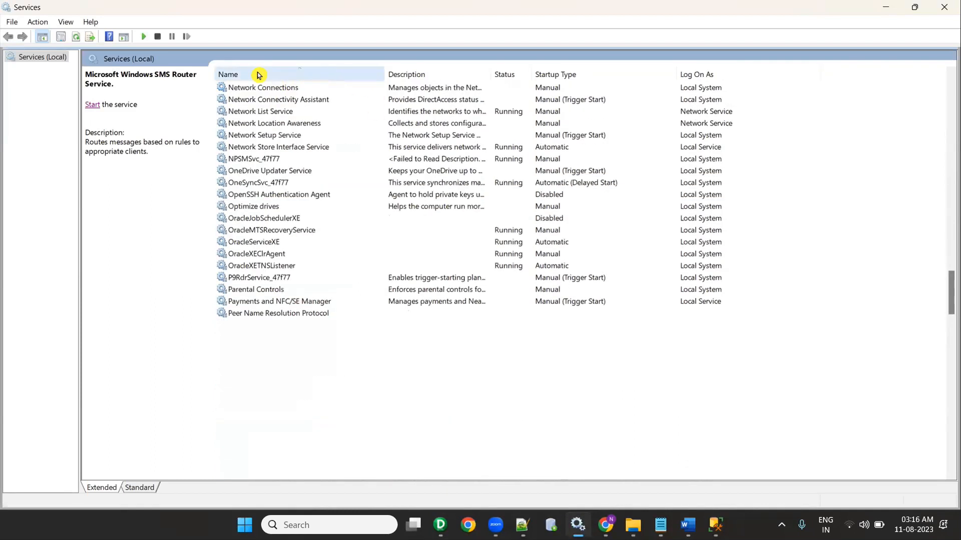
left_click(271, 192)
key("s")
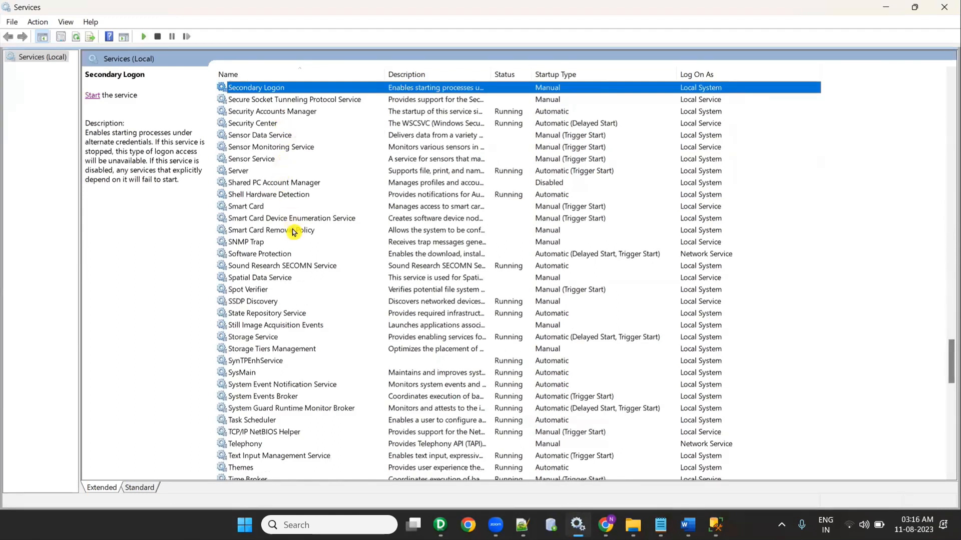
scroll(293, 235, "down", 3)
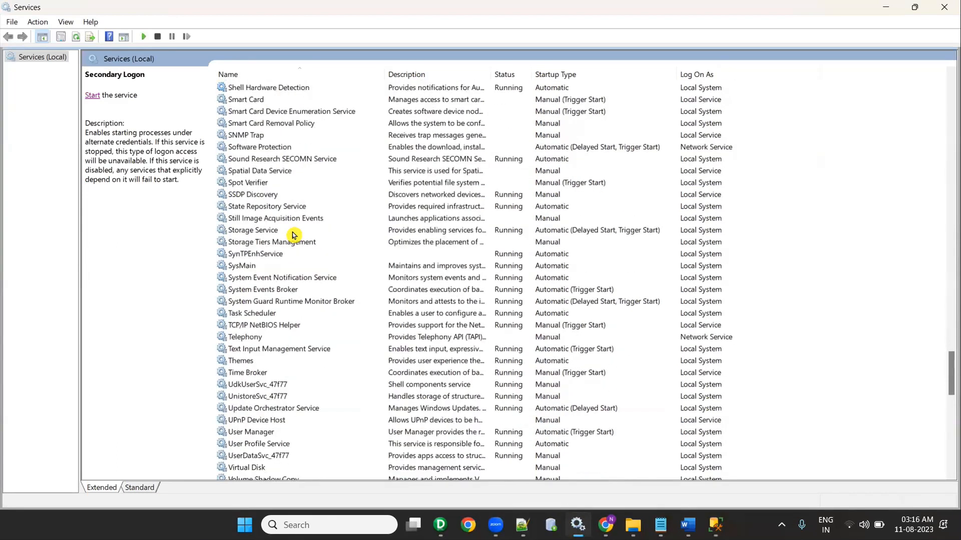
scroll(294, 235, "up", 3)
scroll(294, 235, "up", 2)
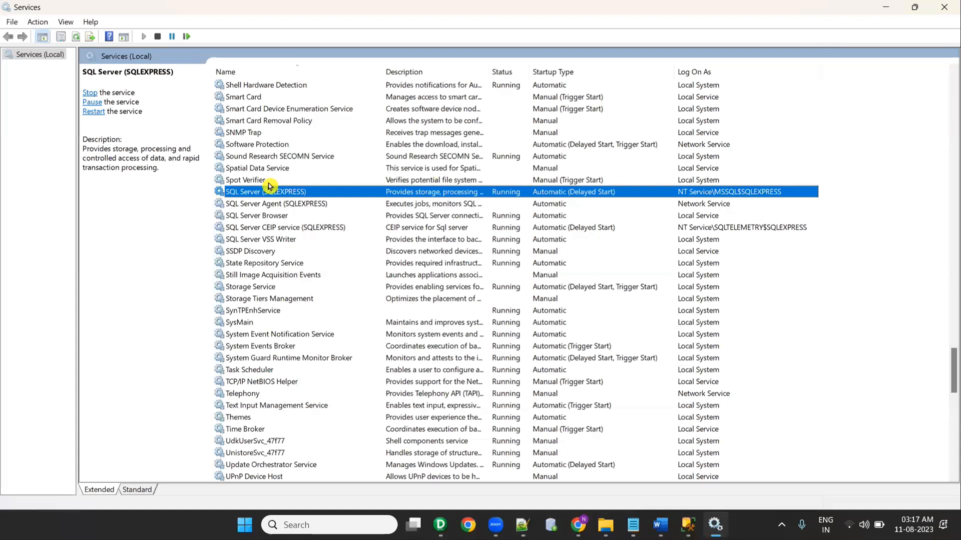
left_click(271, 194)
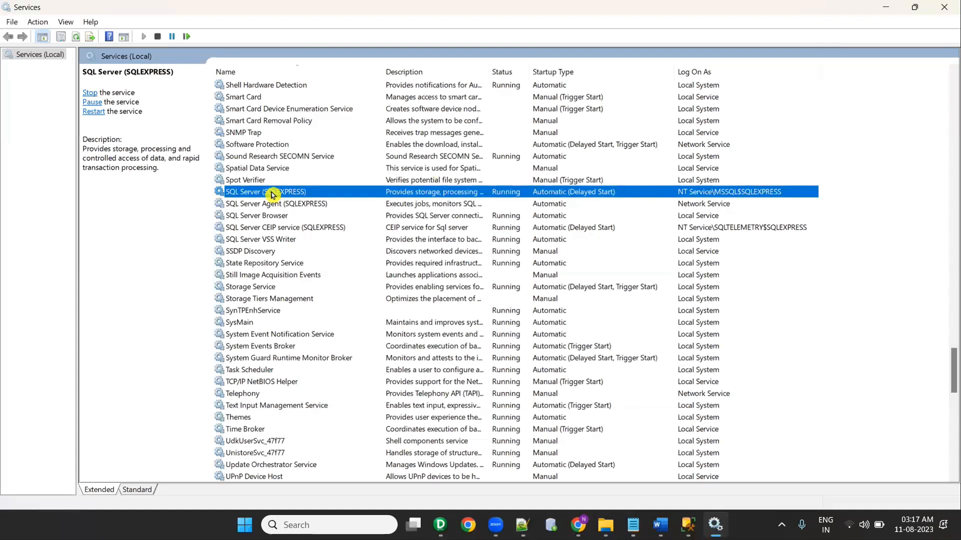
Step: Restart SQL Server (SQLEXPRESS), refresh its status, and return to SSMS
right_click(271, 195)
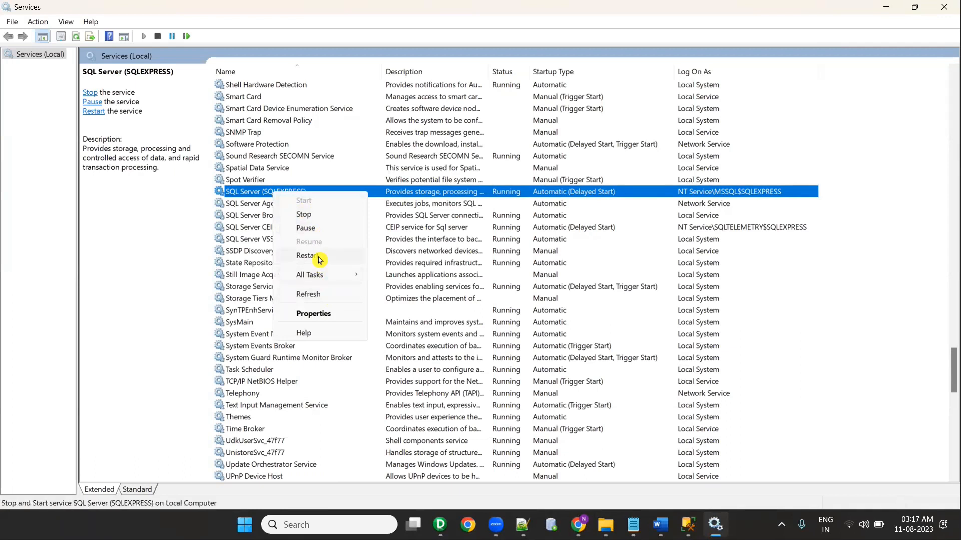
left_click(304, 214)
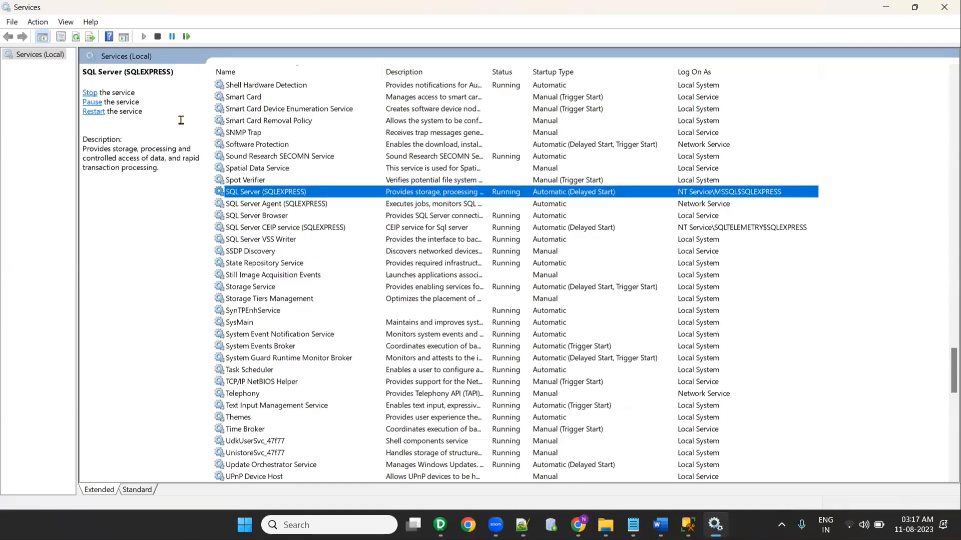
right_click(293, 195)
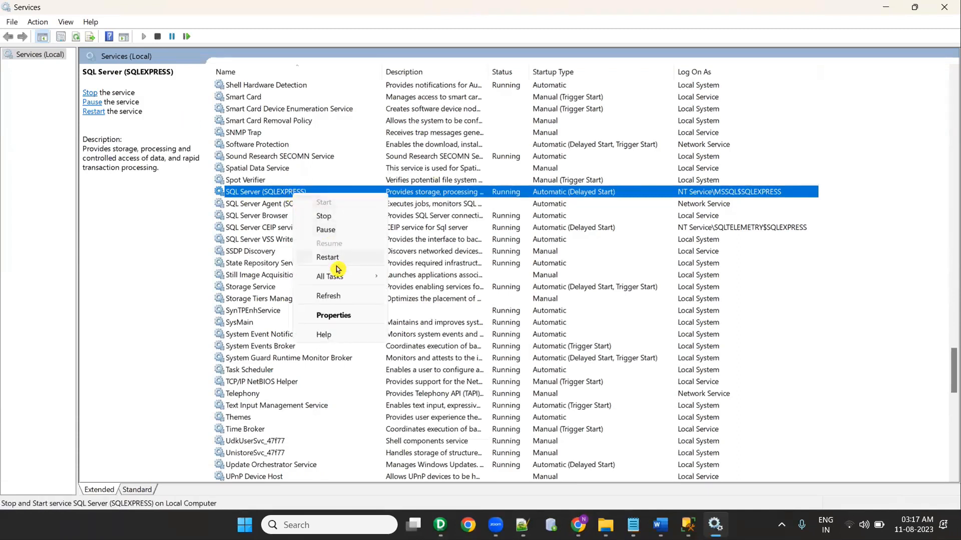
left_click(341, 293)
right_click(279, 193)
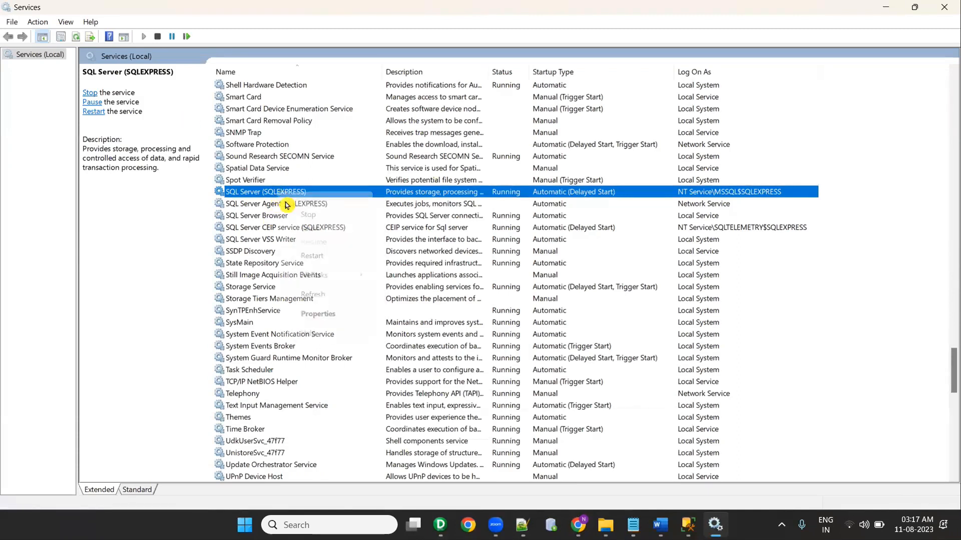
left_click(336, 295)
right_click(275, 194)
left_click(330, 294)
left_click(688, 524)
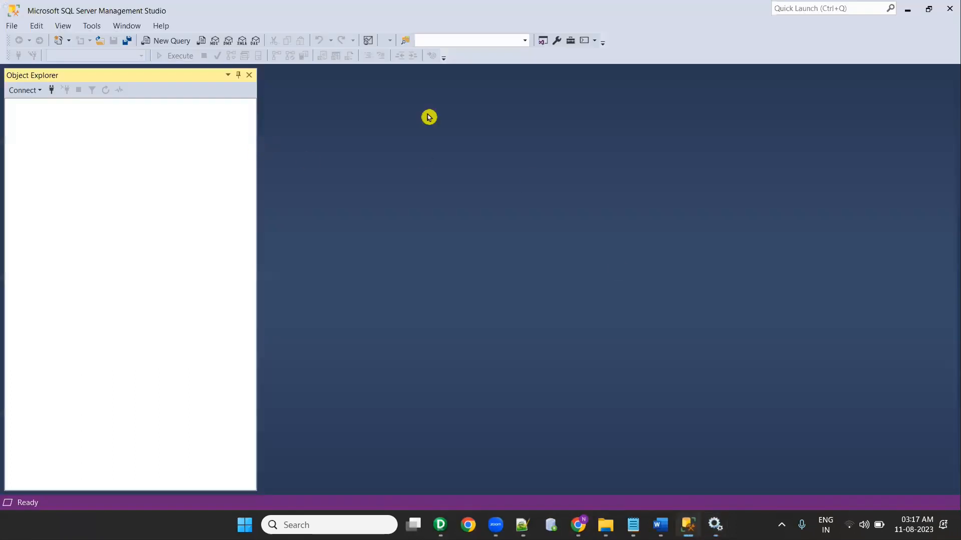
Step: Close and relaunch SQL Server Management Studio from Windows search
left_click(948, 9)
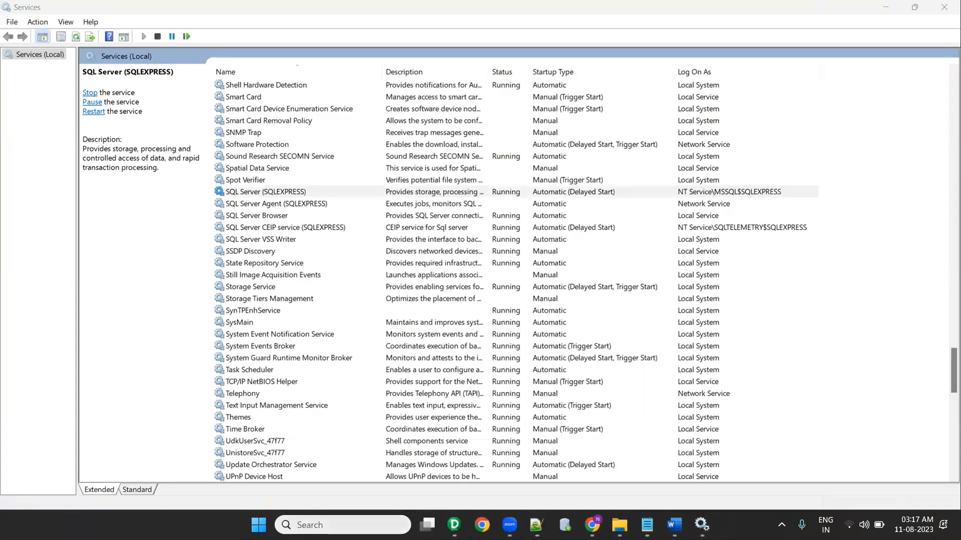
left_click(317, 525)
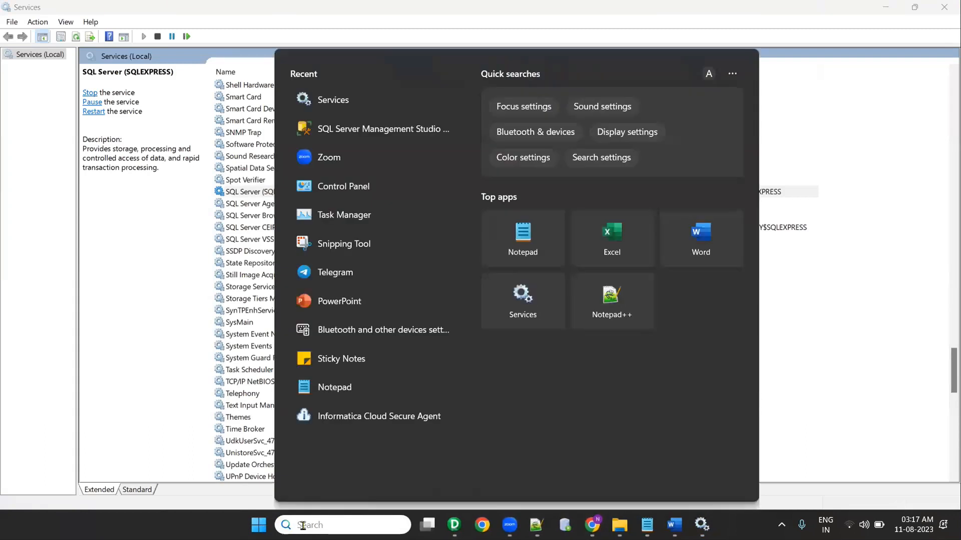
left_click(365, 129)
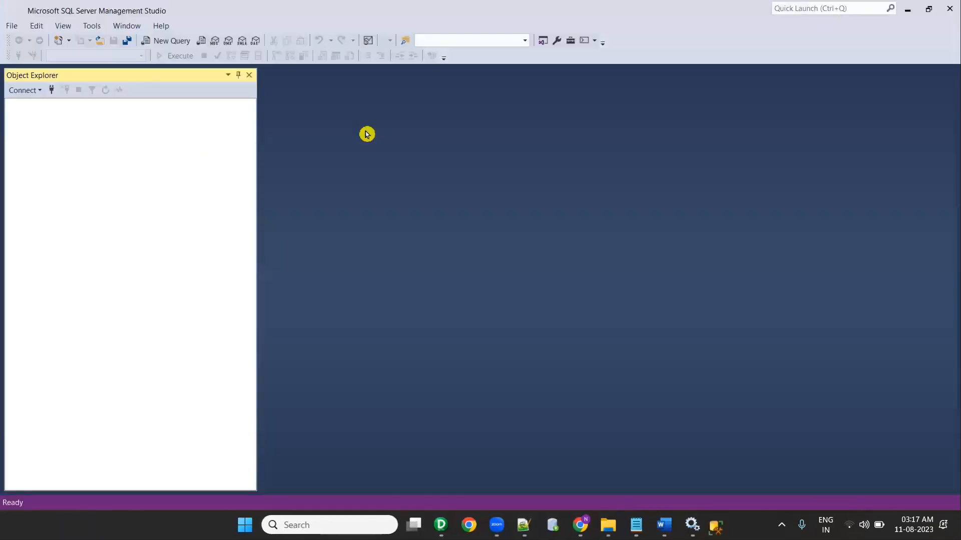
Step: Connect to SQLEXPRESS with SQL Server Authentication using the test login and its password
left_click(512, 201)
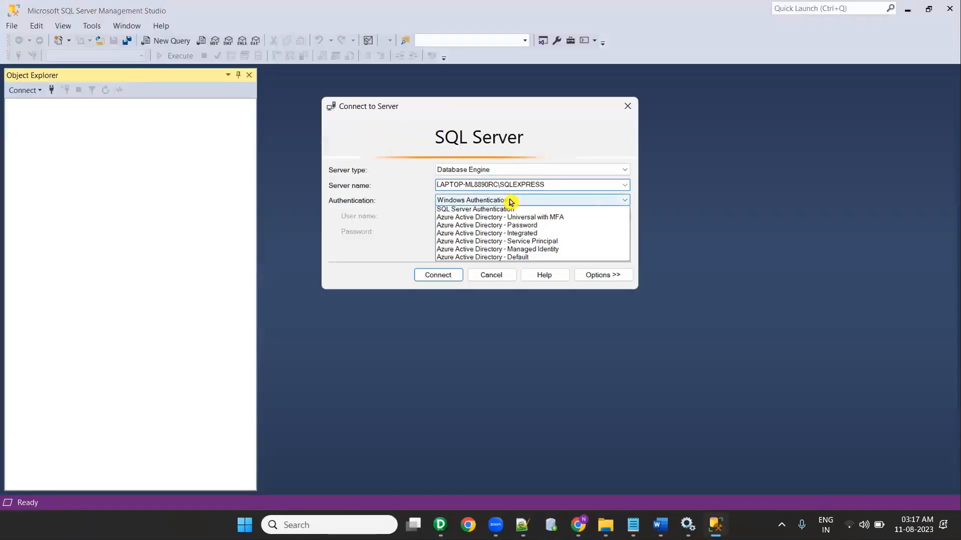
left_click(509, 216)
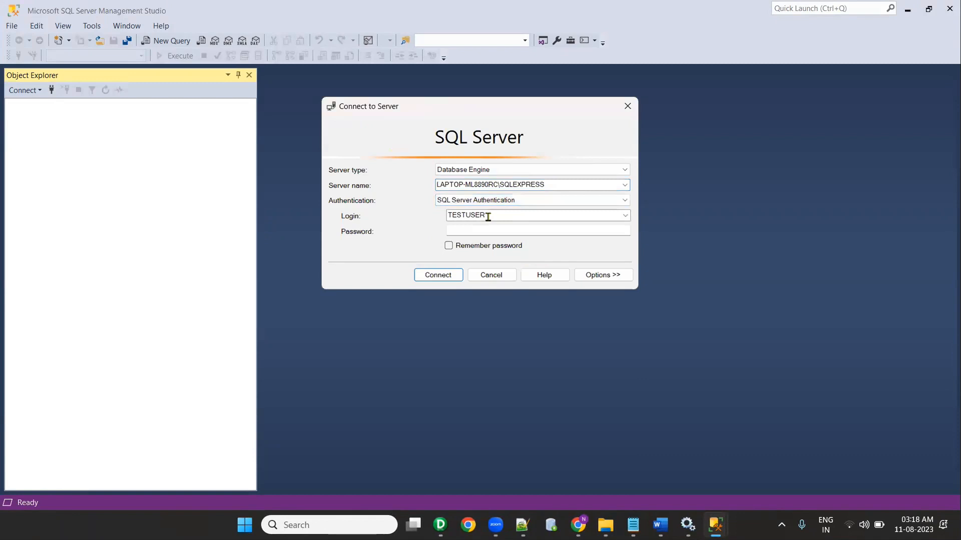
double_click(488, 217)
type("TEST")
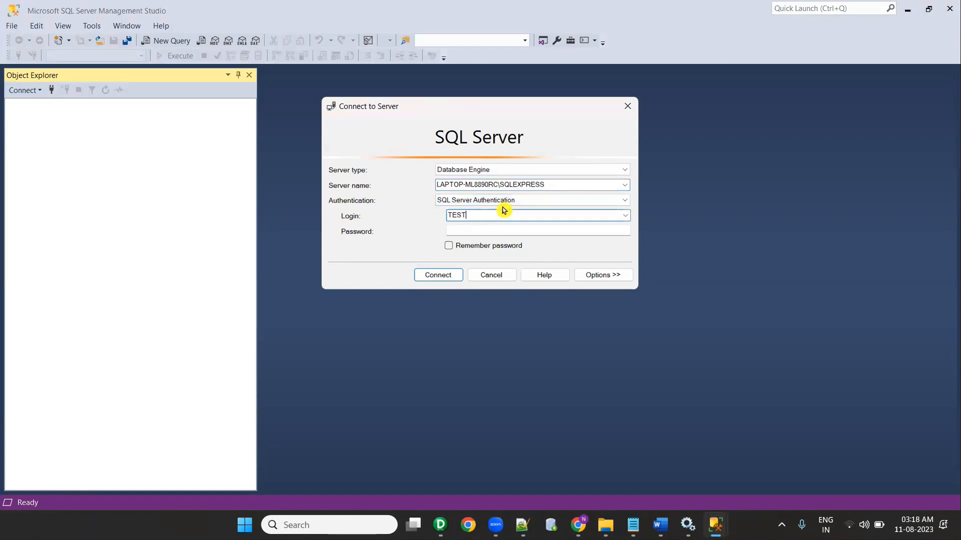
type("UStest_user")
key("Tab")
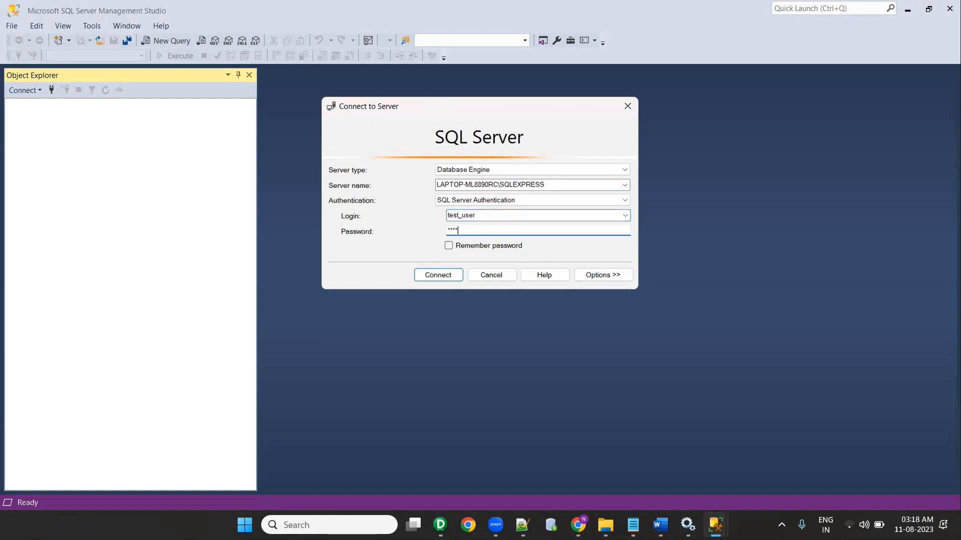
left_click(447, 275)
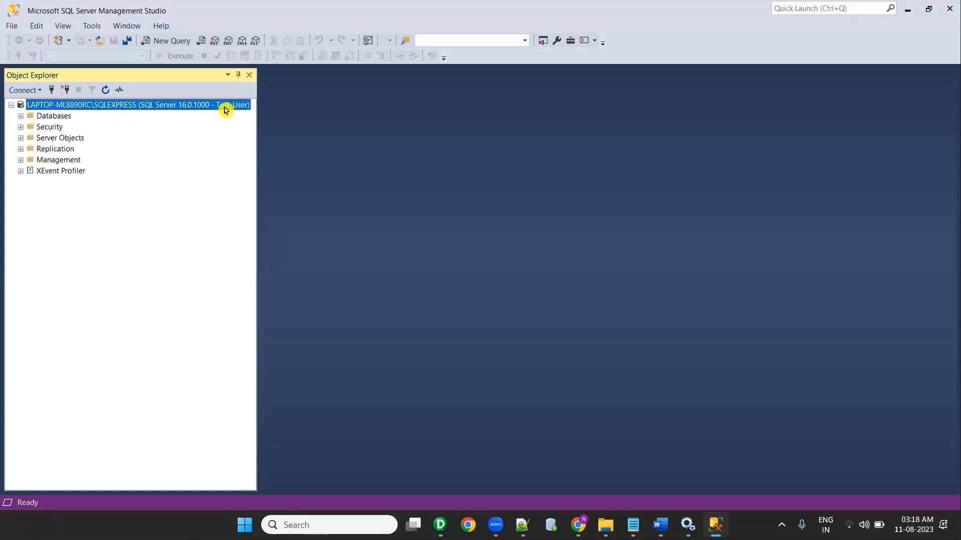
Step: Open a new query and execute 'create database DB_RAJ1' copied from the Notepad++ script
right_click(222, 109)
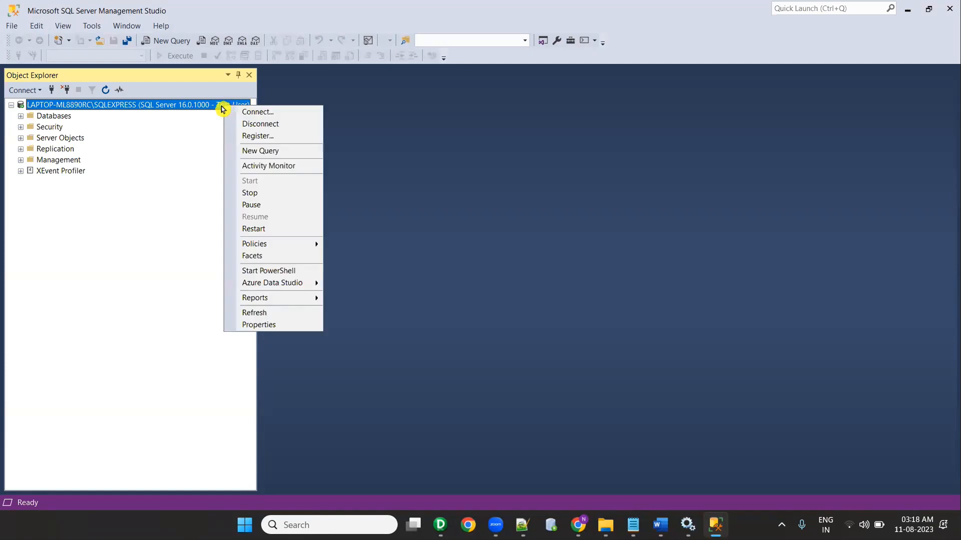
left_click(268, 152)
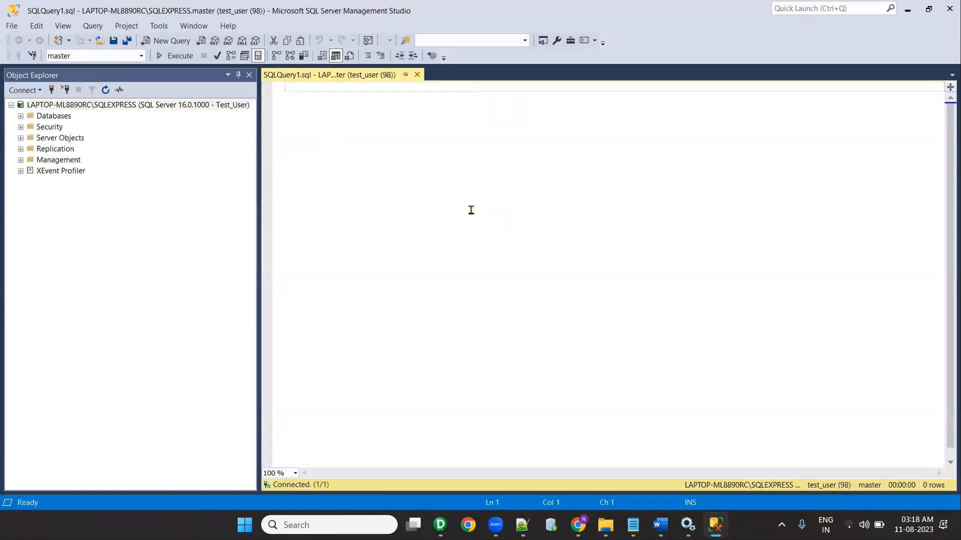
left_click(522, 525)
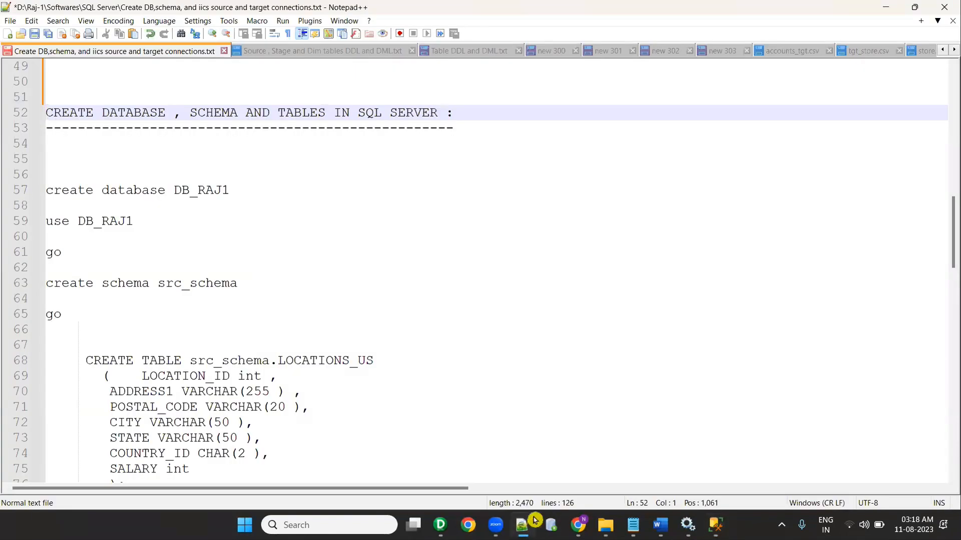
left_click_drag(250, 186, 41, 188)
key("ctrl+c")
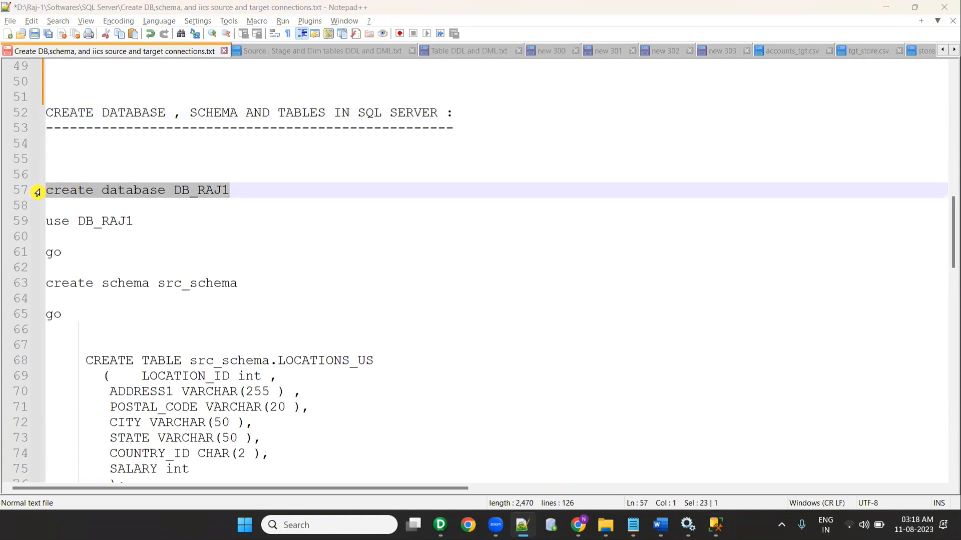
key("alt+Tab")
key("ctrl+v")
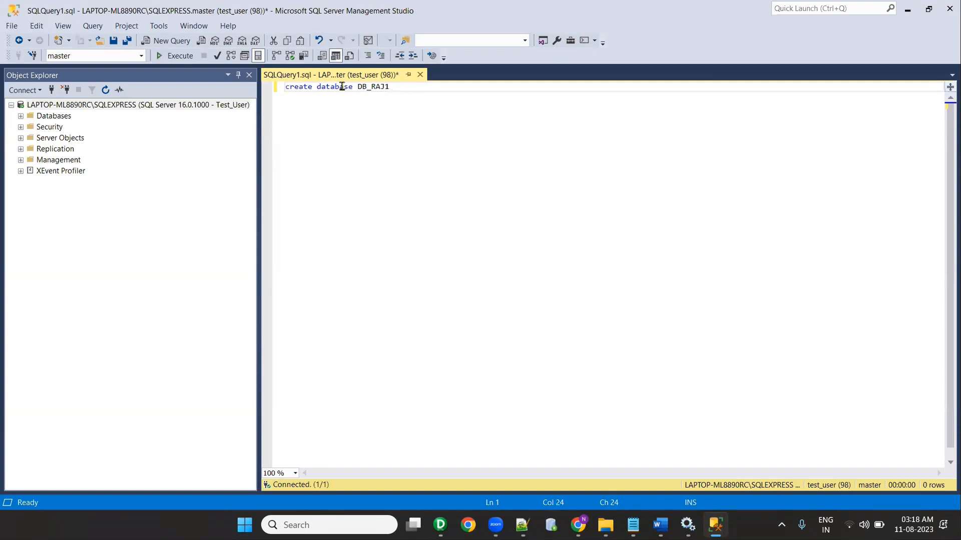
key("ctrl+a")
left_click(179, 56)
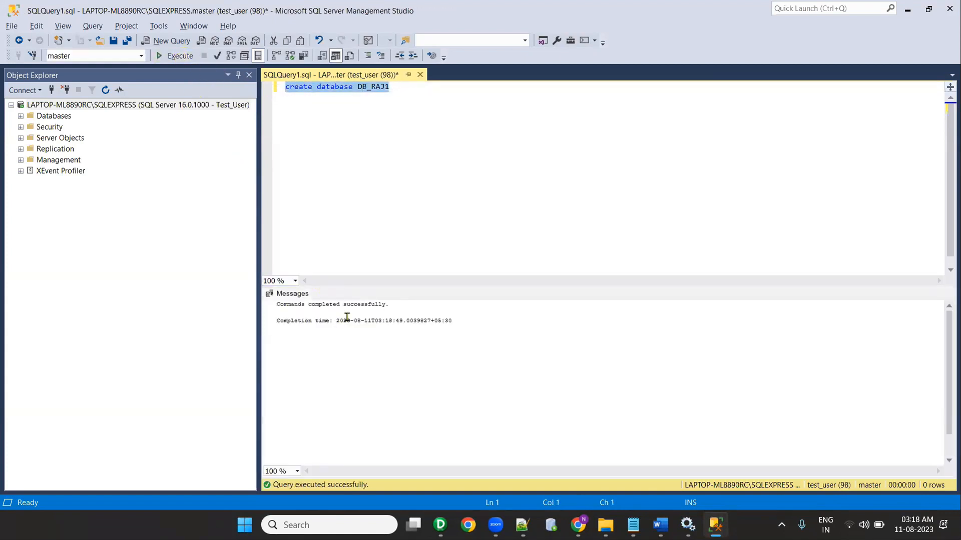
Step: Paste and execute 'use DB_RAJ1' to switch to the new database
key("alt+Tab")
left_click_drag(137, 221, 44, 222)
key("ctrl+c")
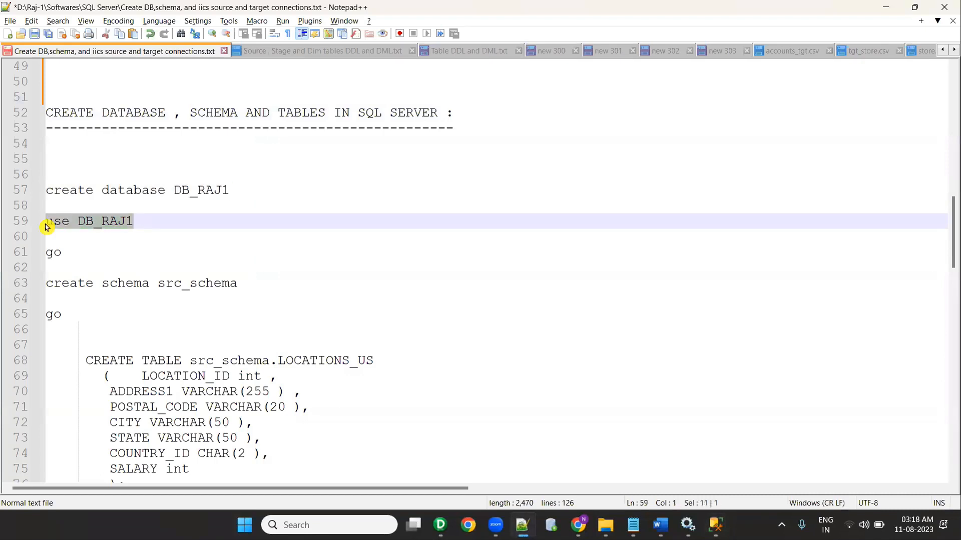
key("alt+Tab")
left_click(424, 99)
key("Return")
key("Return")
key("ctrl+v")
left_click_drag(335, 108, 284, 108)
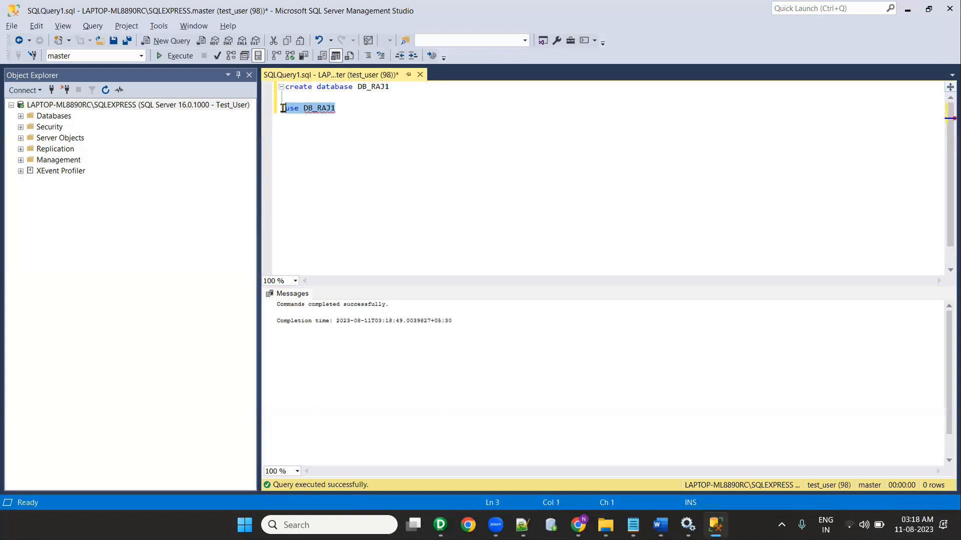
left_click(172, 57)
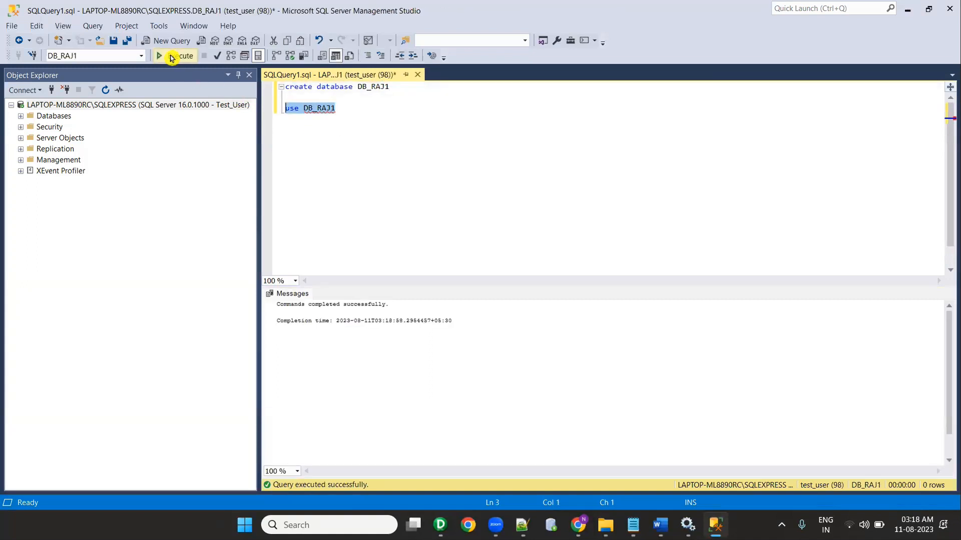
Step: Paste and execute the 'go' batch separator from the script
key("alt+Tab")
left_click_drag(63, 255, 29, 257)
key("alt+Tab")
left_click(381, 126)
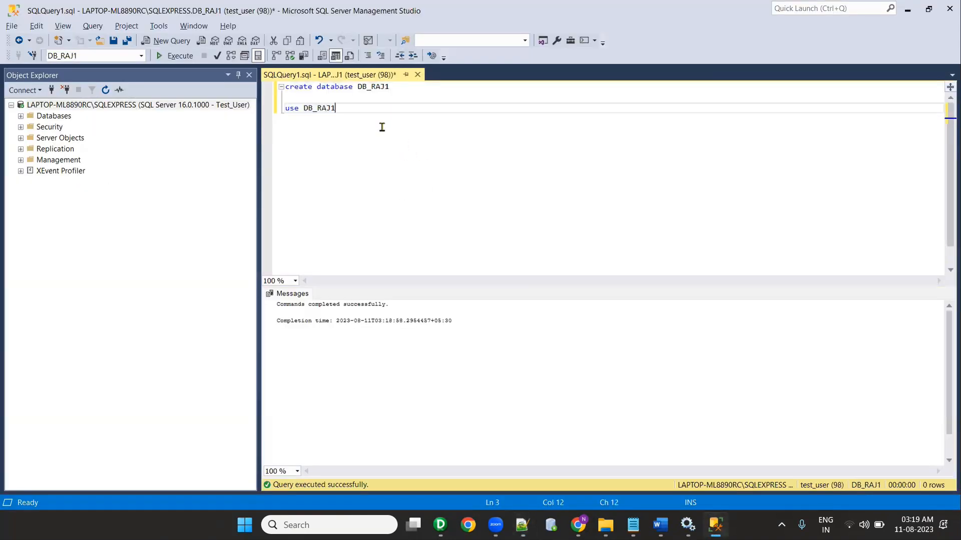
left_click_drag(373, 127, 286, 119)
left_click(173, 55)
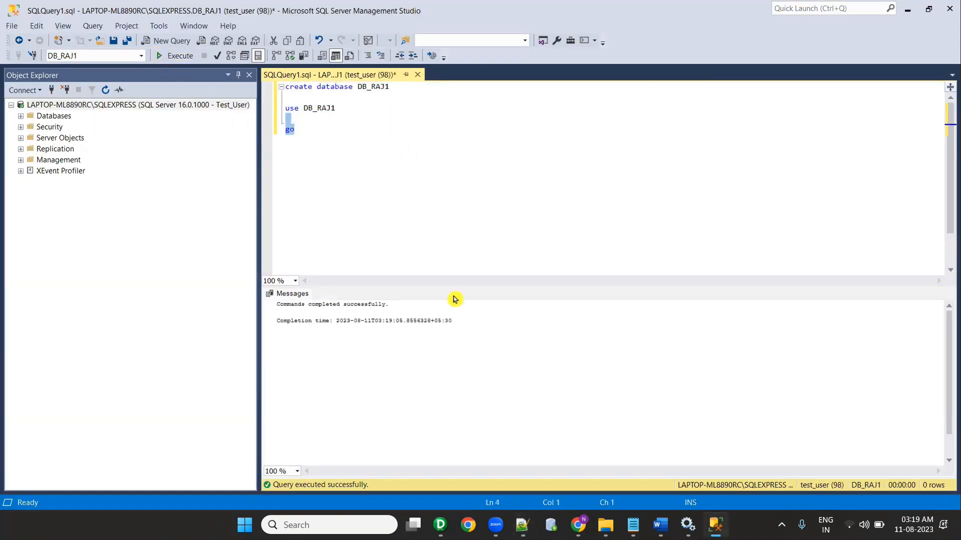
key("alt+Tab")
Step: Paste 'create schema src_schema' into the query and execute it
left_click_drag(77, 281, 34, 289)
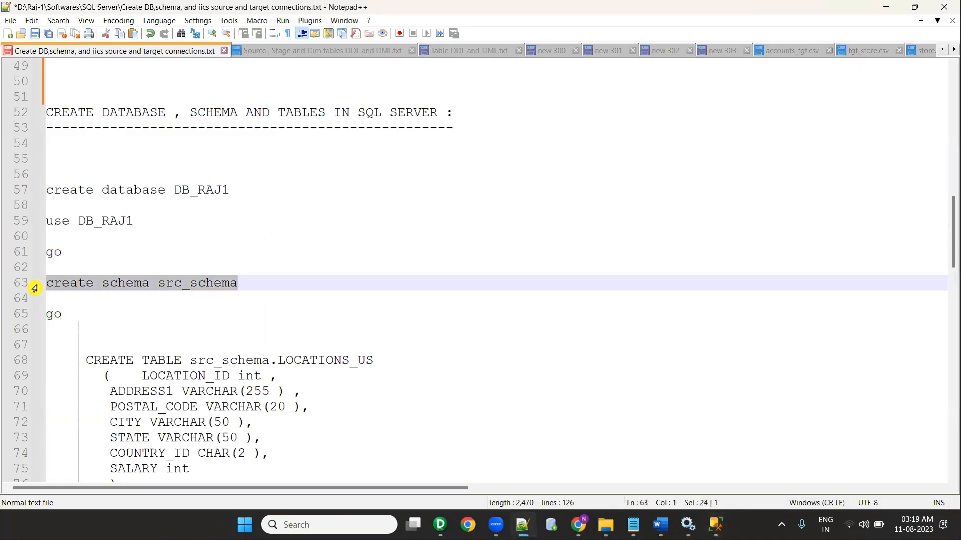
key("ctrl+c")
key("alt+Tab")
left_click(345, 135)
key("Return")
key("Return")
key("ctrl+v")
left_click_drag(411, 156, 261, 153)
left_click(165, 59)
Step: Add a 'go' line below the create schema statement and run it
key("alt+Tab")
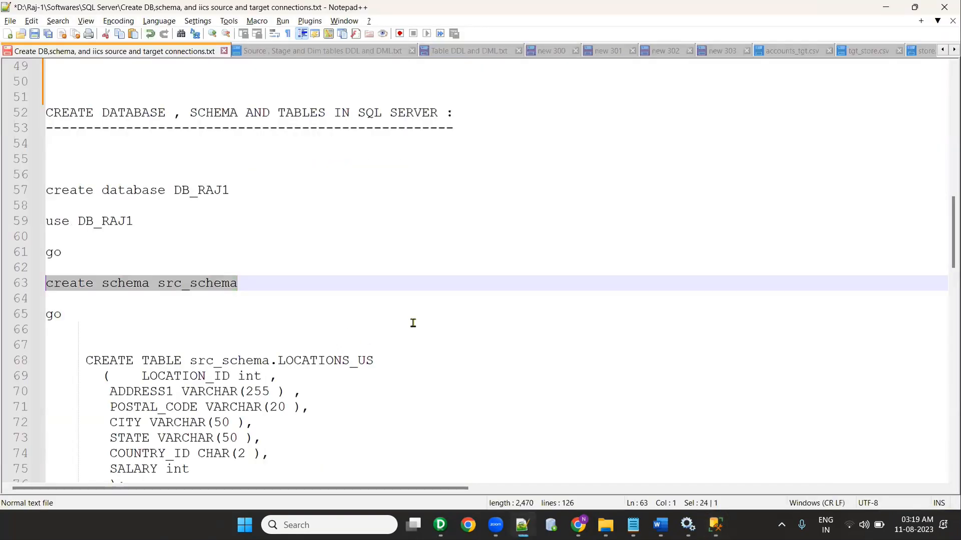
scroll(413, 323, "down", 2)
double_click(47, 220)
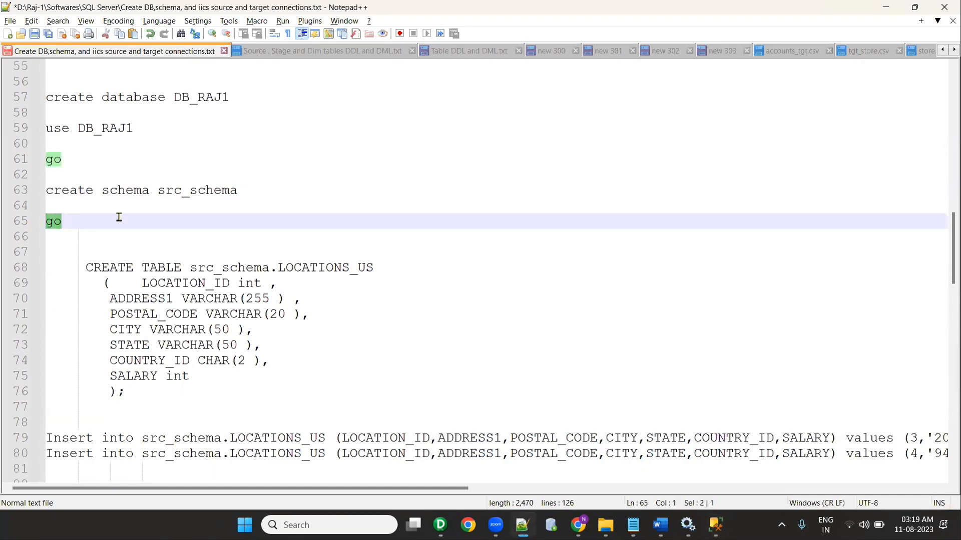
key("alt+Tab")
left_click(295, 169)
left_click(412, 154)
key("Return")
key("Return")
left_click_drag(333, 173, 252, 171)
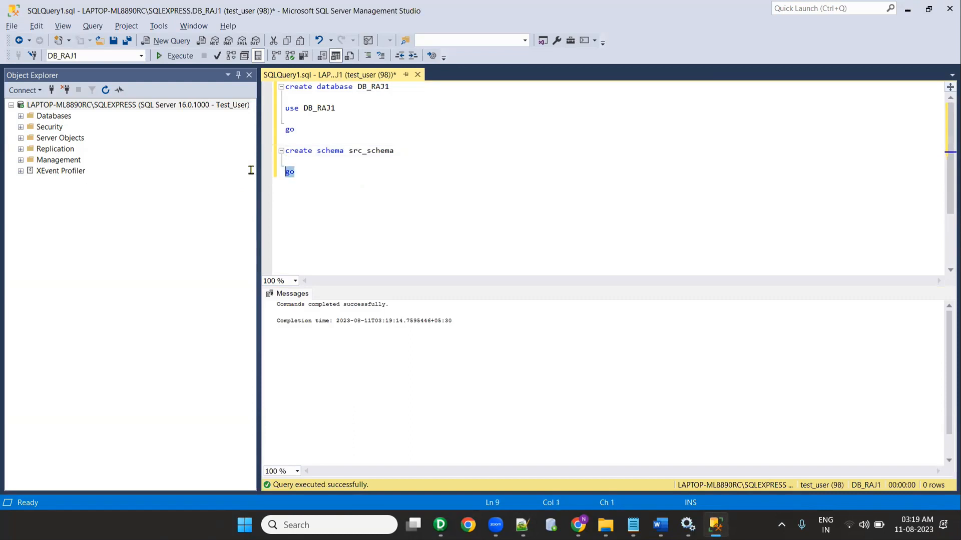
left_click(175, 56)
Step: Paste the CREATE TABLE LOCATIONS_US block below go, checking the DB_RAJ1 and src_schema names
left_click(330, 185)
key("alt+Tab")
left_click_drag(172, 395, 8, 263)
key("ctrl+c")
key("alt+Tab")
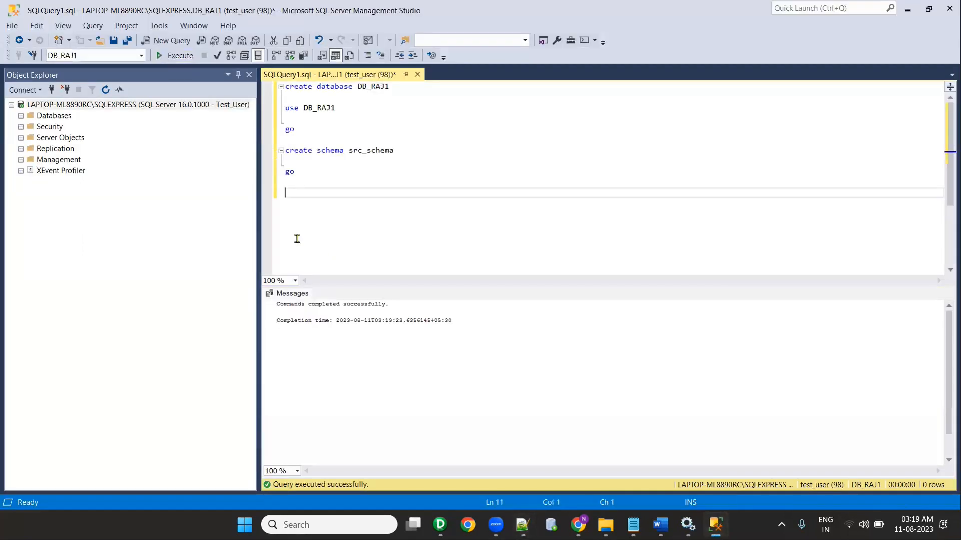
key("ctrl+v")
double_click(382, 176)
double_click(311, 90)
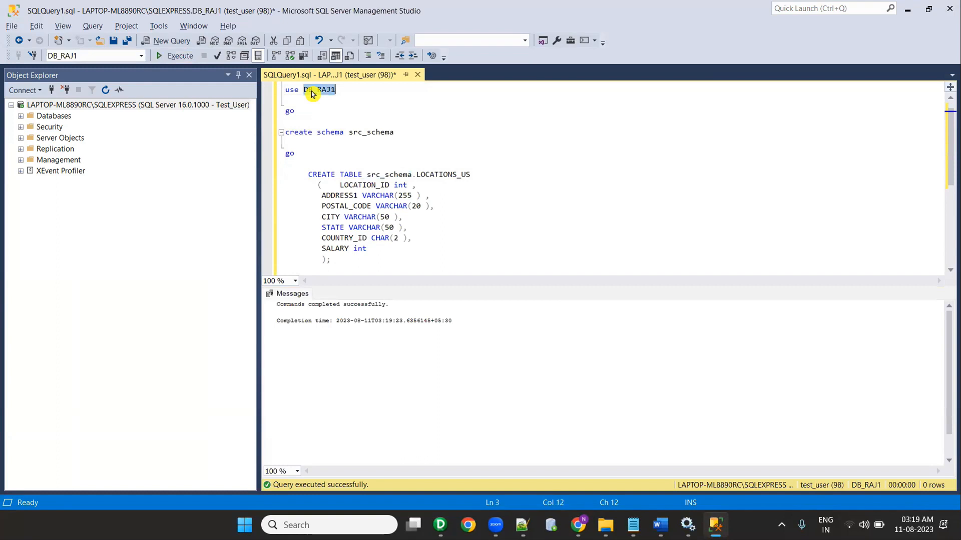
double_click(366, 133)
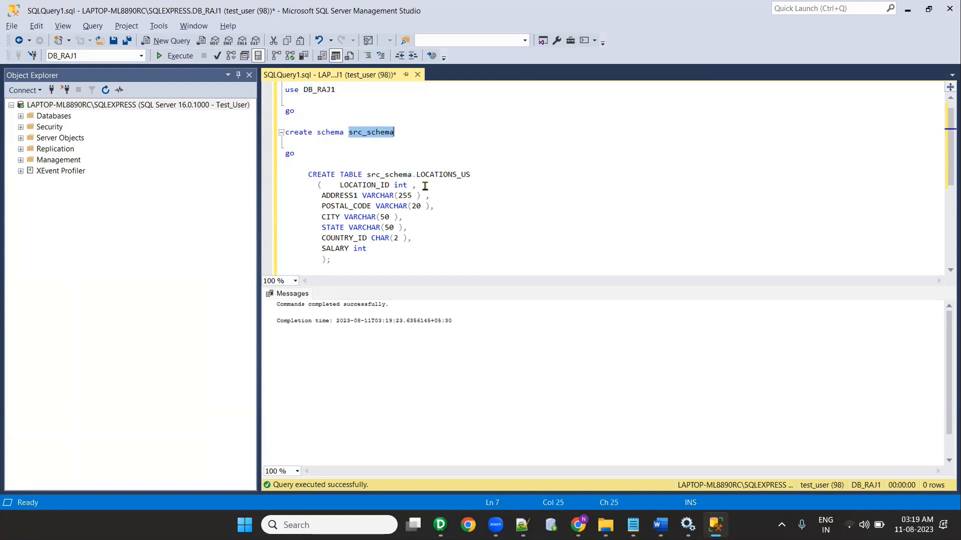
left_click(440, 175)
Step: Execute the full CREATE TABLE src_schema.LOCATIONS_US block
left_click(388, 168)
left_click_drag(347, 265, 276, 176)
left_click(371, 257)
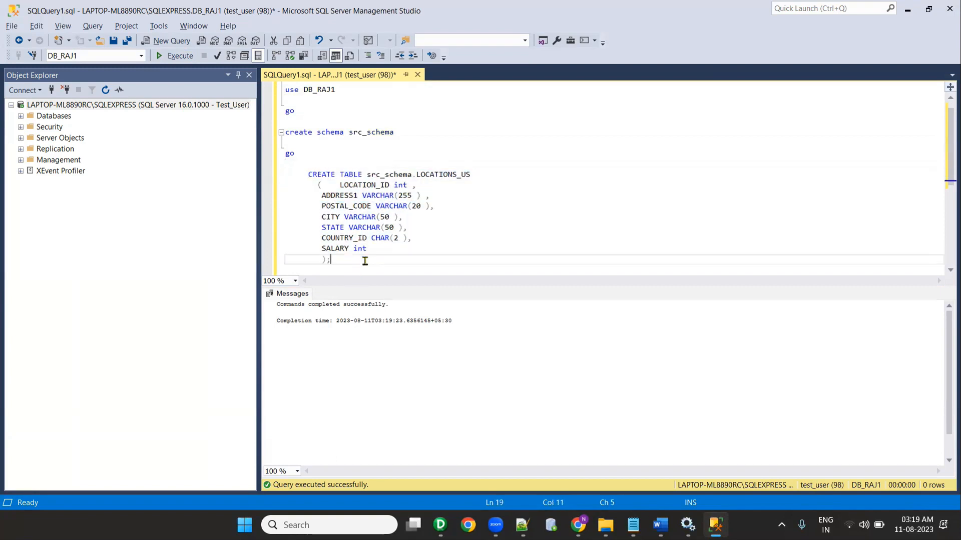
double_click(367, 175)
left_click(460, 174)
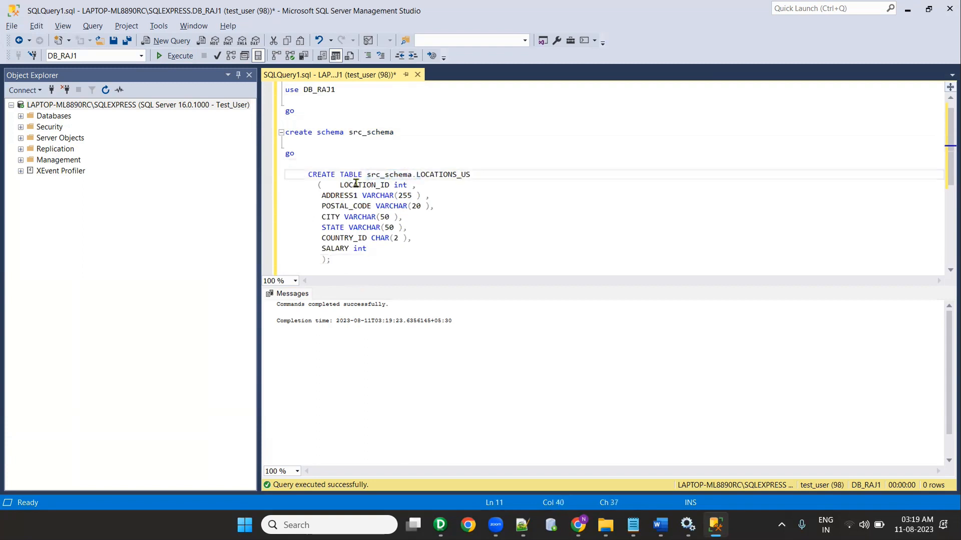
left_click_drag(342, 268, 276, 175)
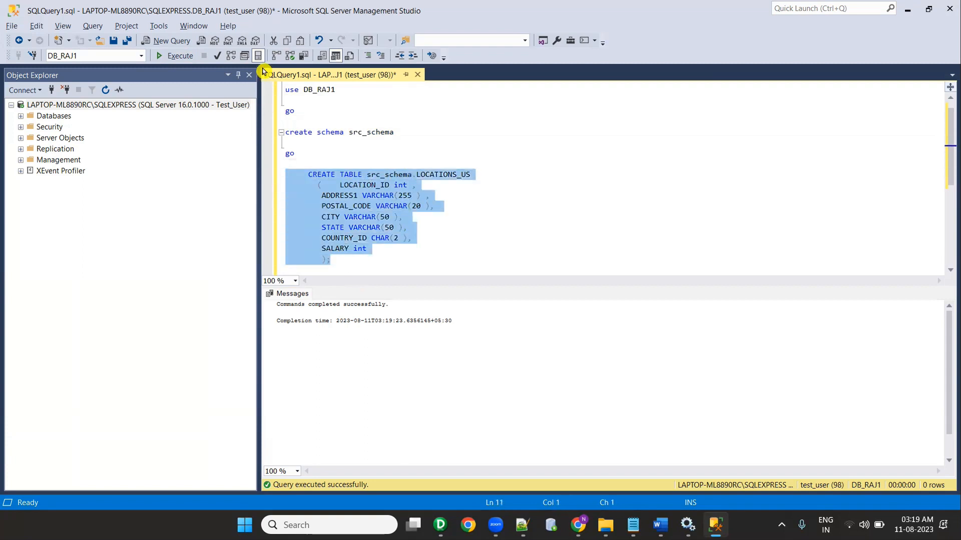
left_click(181, 56)
left_click(401, 264)
scroll(402, 264, "down", 2)
key("alt+Tab")
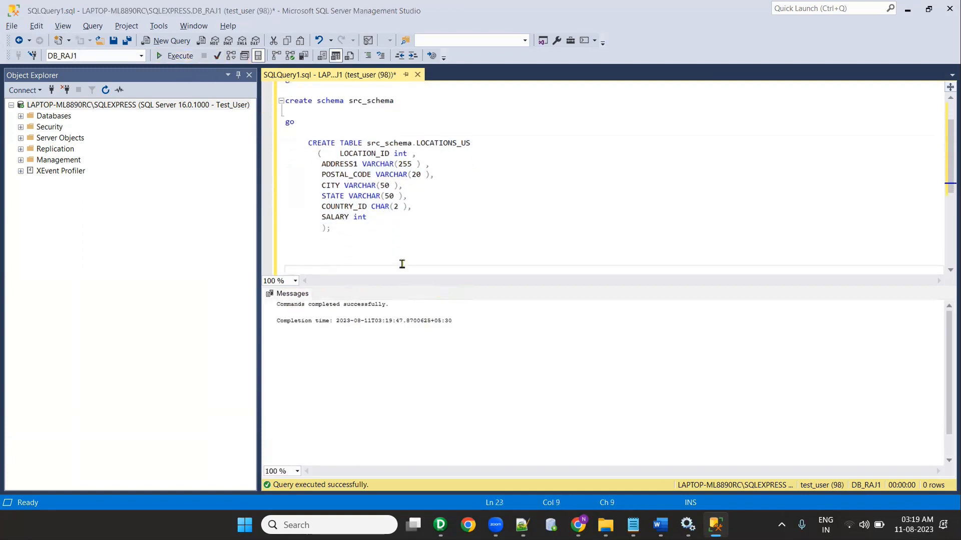
scroll(219, 374, "down", 3)
left_click_drag(55, 330, 14, 277)
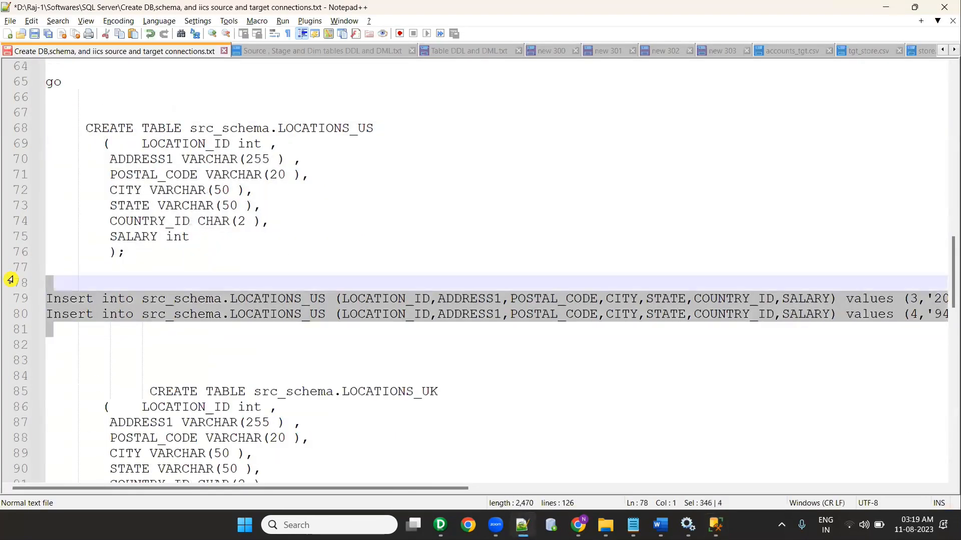
key("alt+Tab")
left_click(290, 250)
key("ctrl+v")
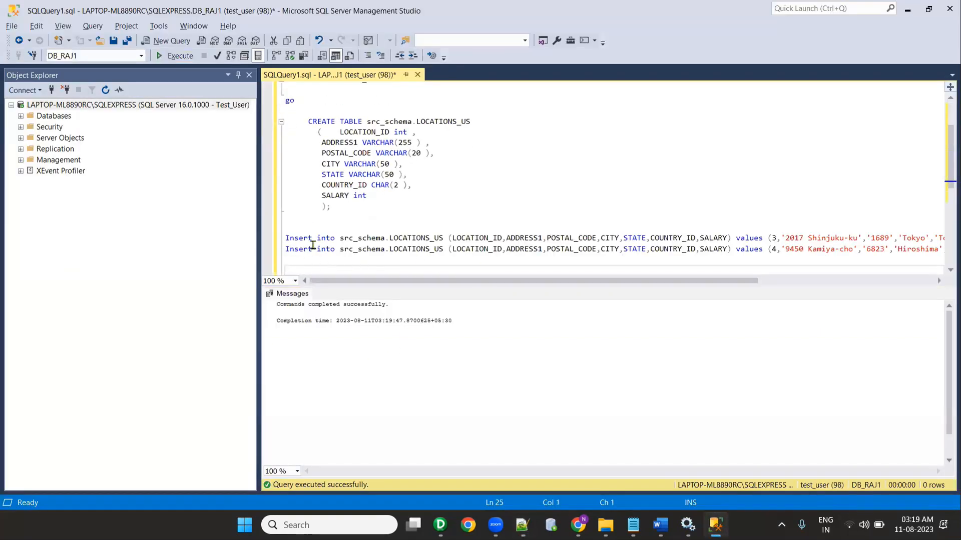
left_click_drag(331, 260, 278, 239)
left_click(188, 56)
left_click(366, 268)
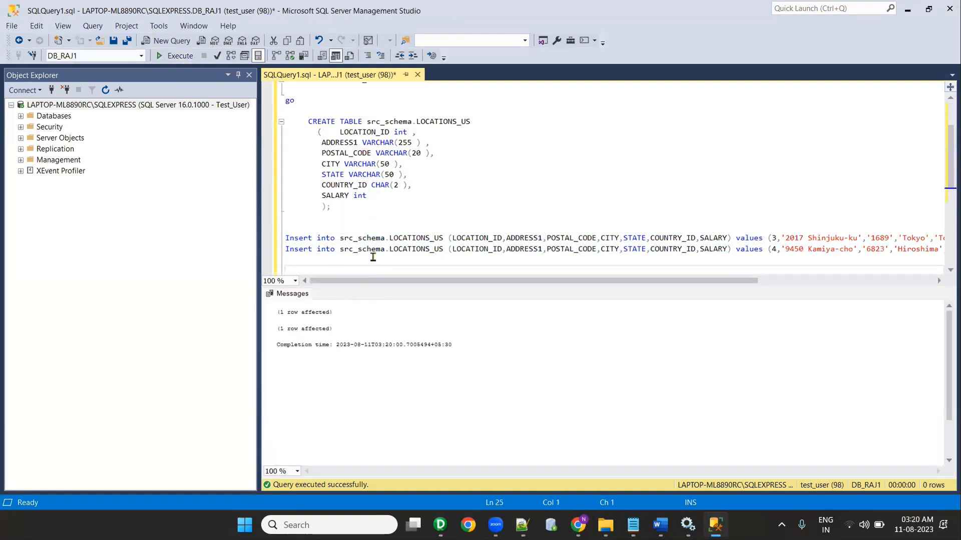
key("Return")
key("Return")
type("select *")
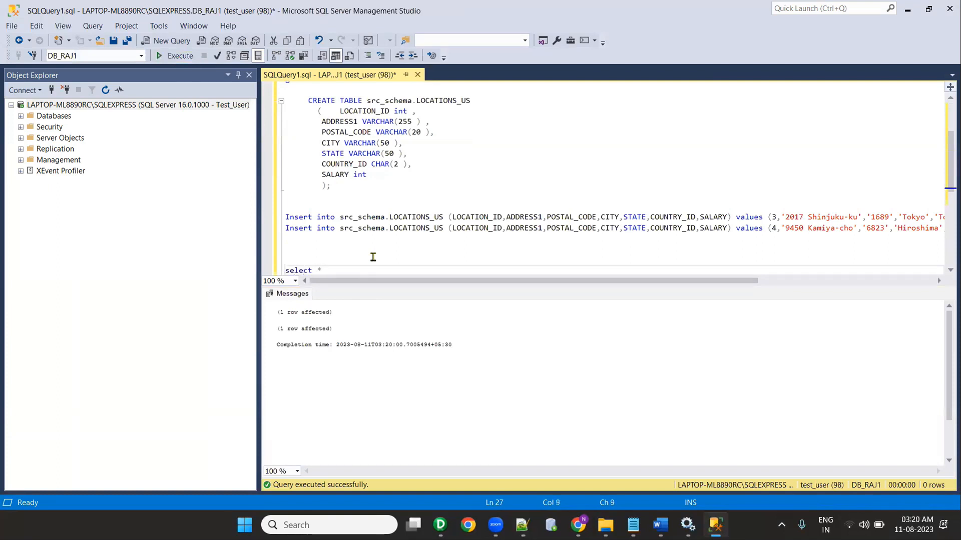
left_click_drag(340, 228, 443, 230)
key("ctrl+c")
left_click(378, 269)
key("ctrl+v")
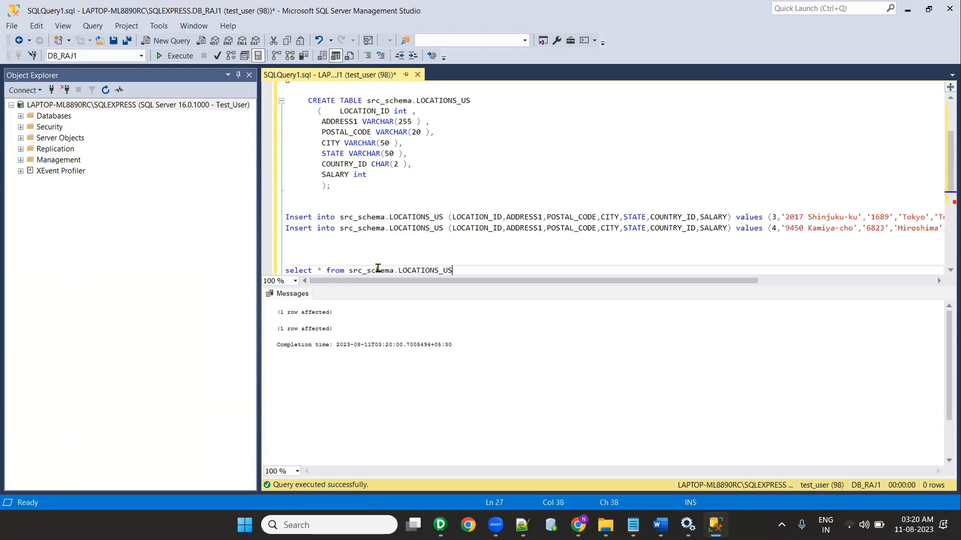
type(";")
left_click(174, 61)
left_click_drag(456, 270, 289, 271)
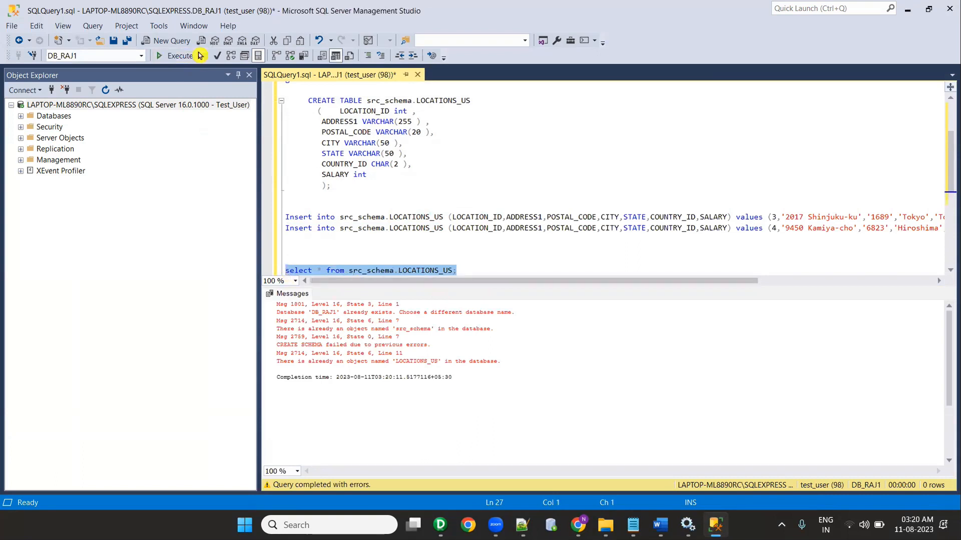
left_click(176, 56)
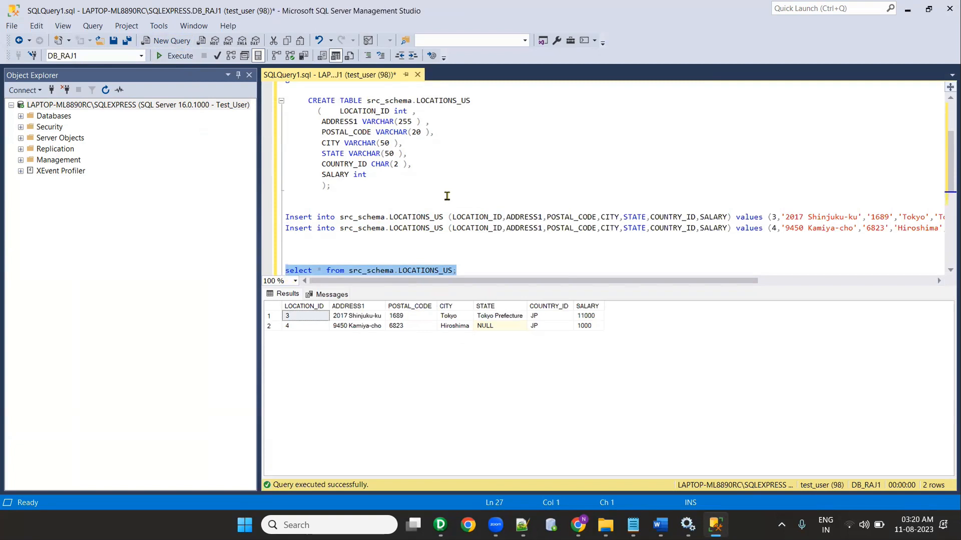
scroll(467, 180, "up", 3)
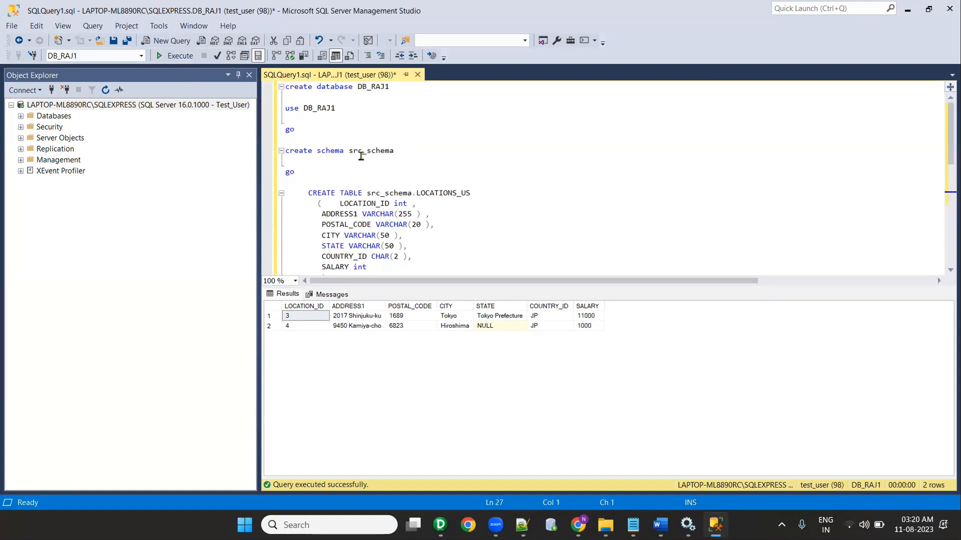
scroll(361, 156, "down", 2)
scroll(362, 156, "down", 4)
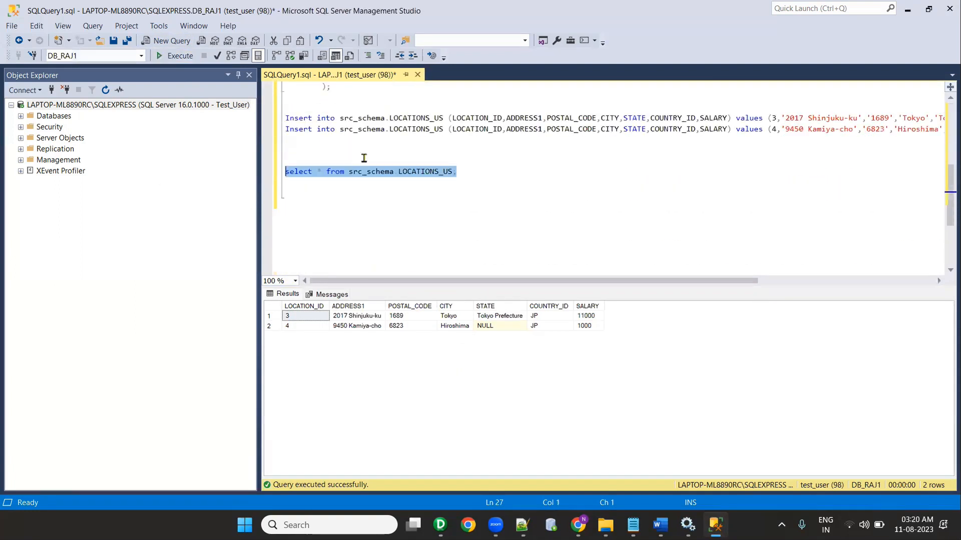
scroll(371, 160, "up", 2)
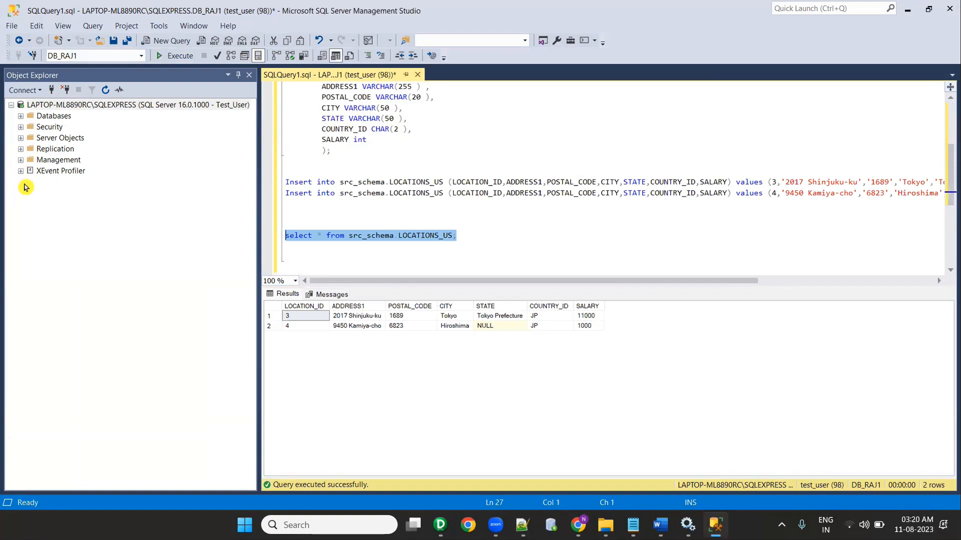
scroll(368, 156, "up", 4)
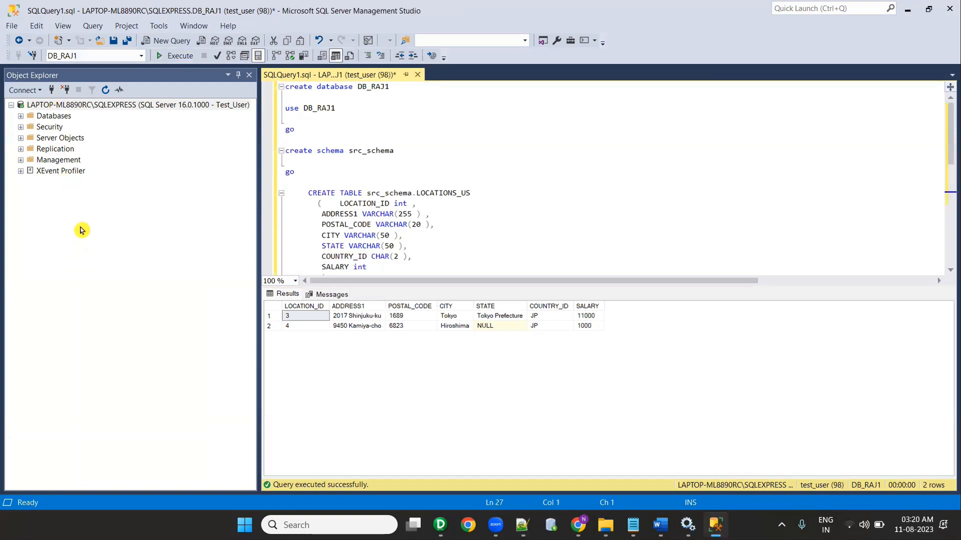
Step: Refresh Object Explorer and expand Databases > DB_RAJ1 > Tables
left_click(106, 90)
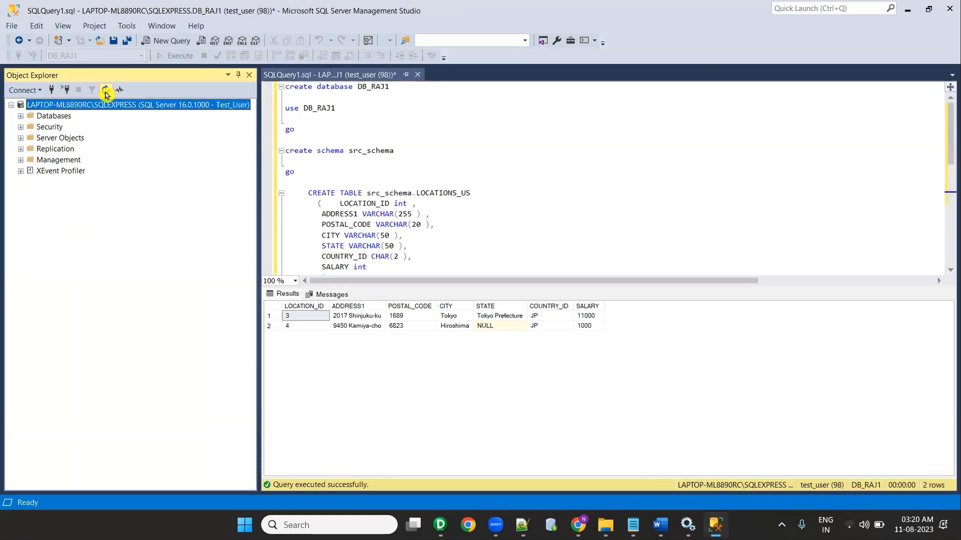
left_click(21, 116)
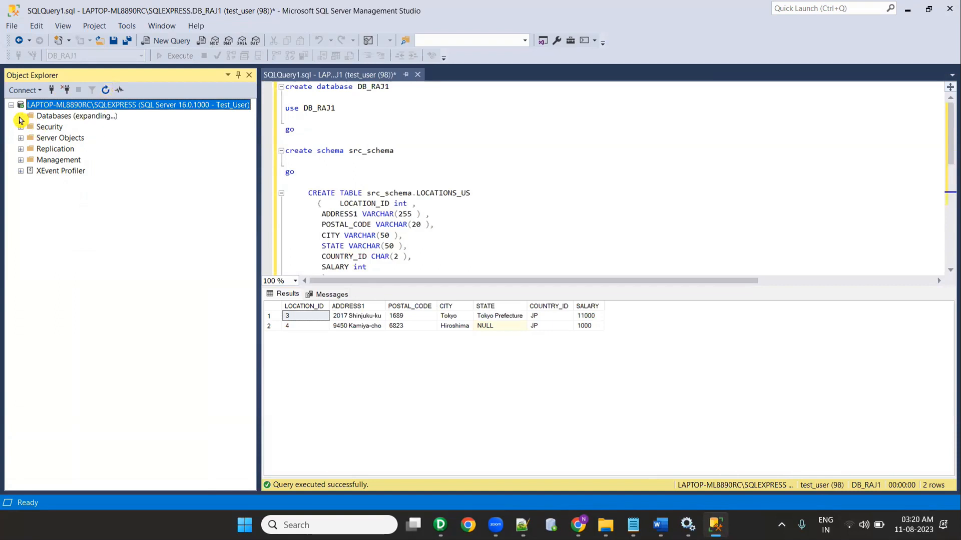
double_click(319, 108)
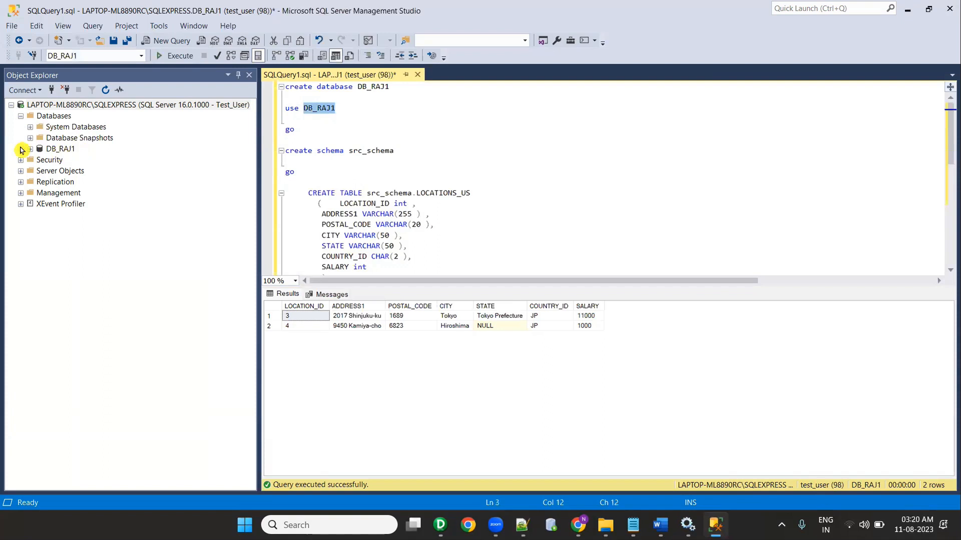
left_click(29, 150)
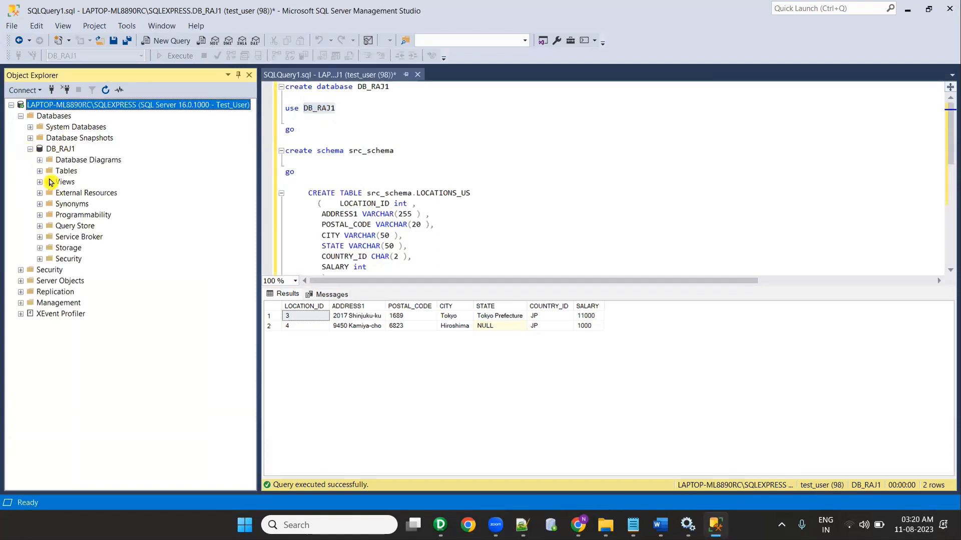
left_click(40, 172)
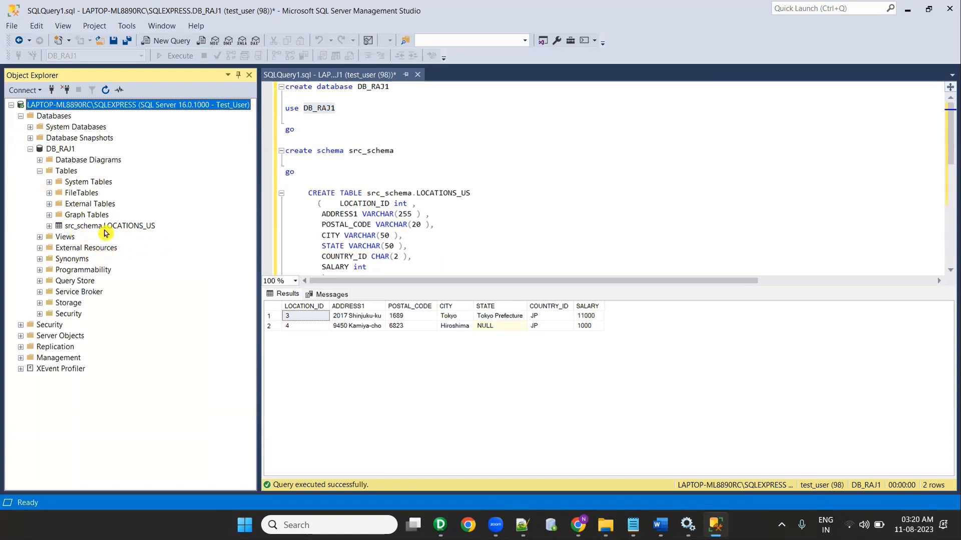
Step: Review the LOCATIONS_US, DB_RAJ1 and src_schema names in the script
left_click(434, 194)
double_click(434, 194)
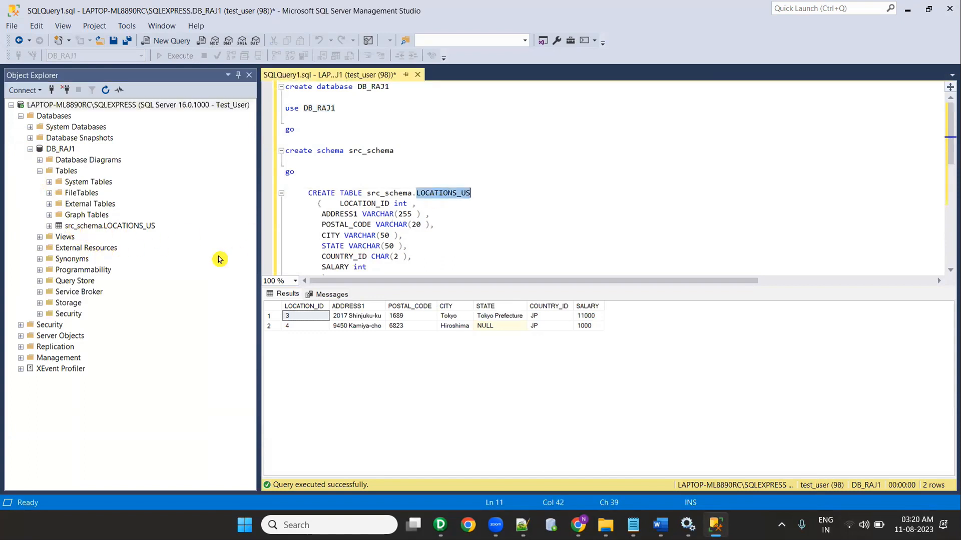
scroll(455, 232, "down", 5)
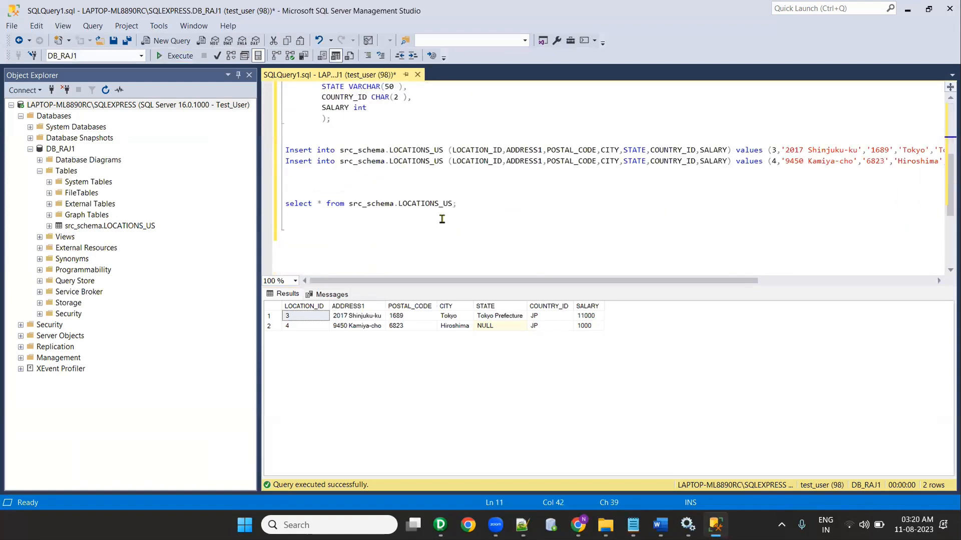
scroll(383, 234, "up", 5)
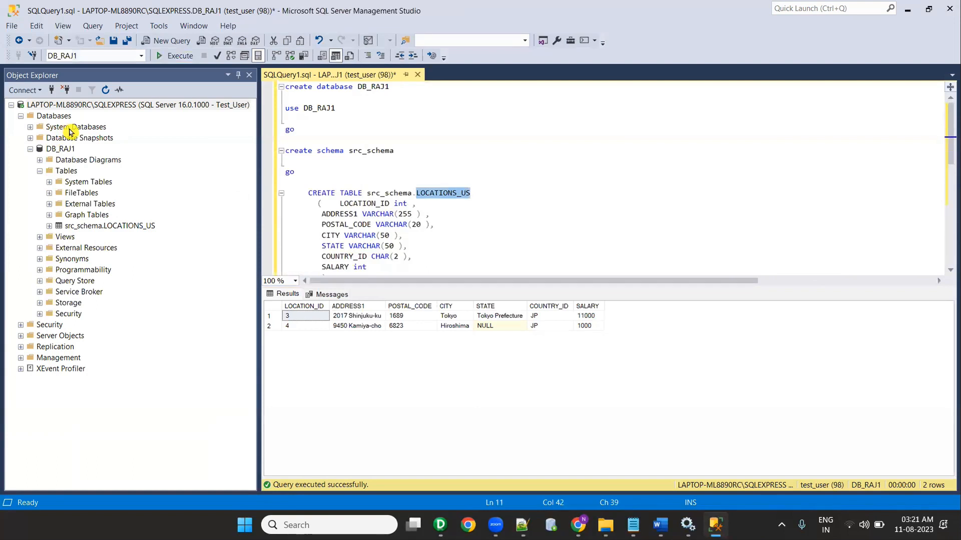
double_click(318, 109)
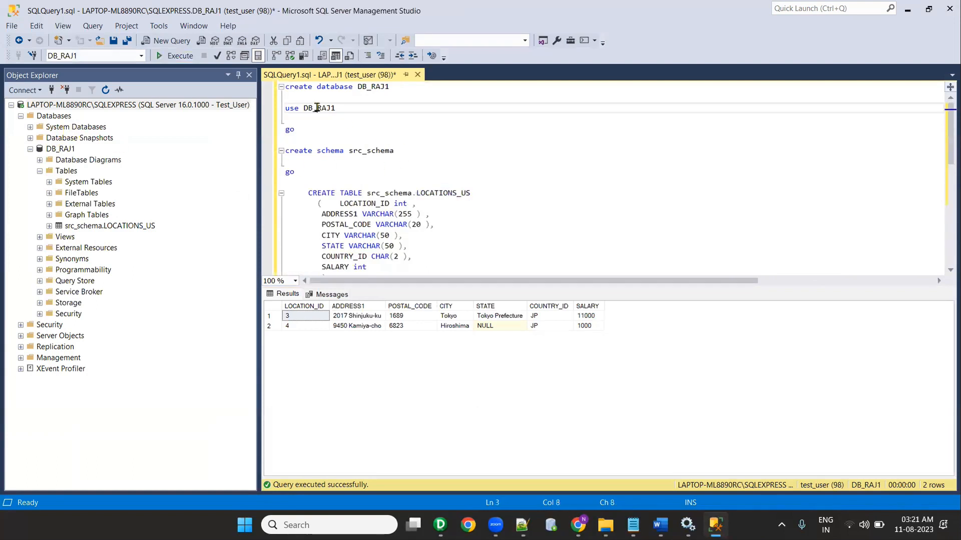
double_click(376, 151)
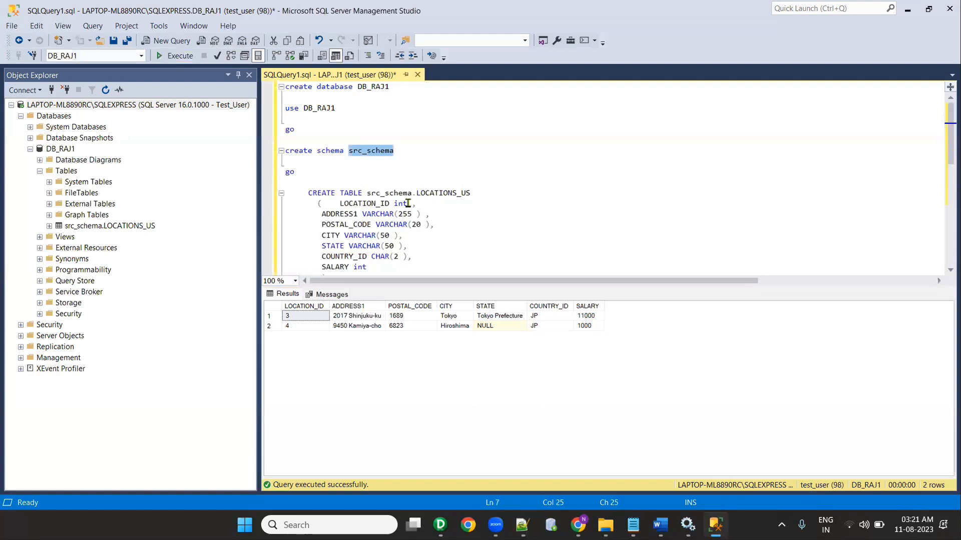
scroll(408, 203, "down", 2)
scroll(408, 202, "down", 3)
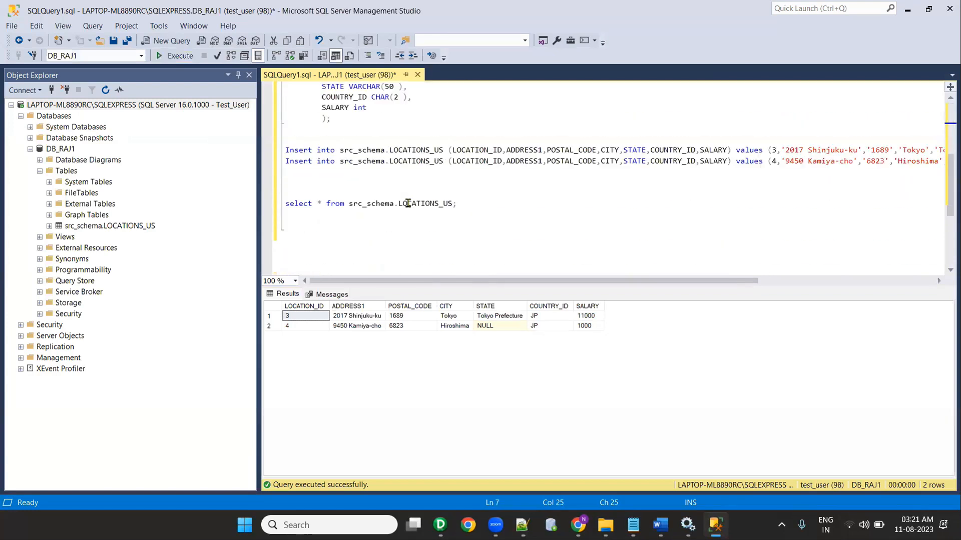
double_click(411, 150)
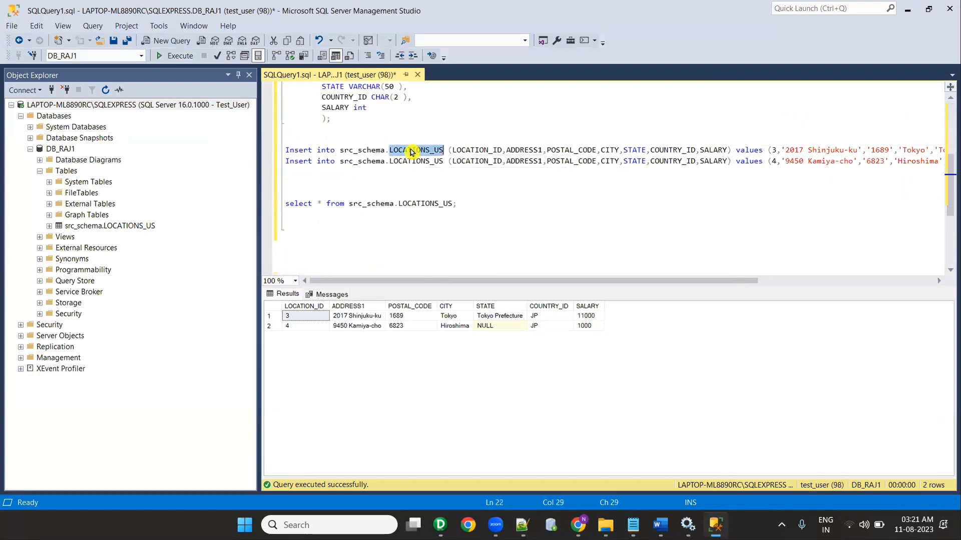
left_click(423, 179)
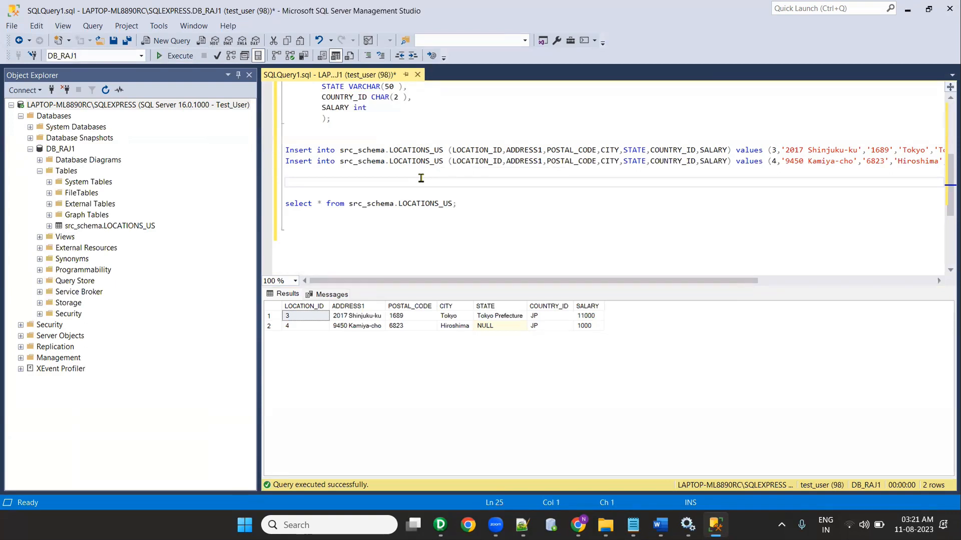
Step: Search Windows for 'connec', 'odbc conn' and 'conne', then dismiss the search results
left_click(335, 523)
type("connec")
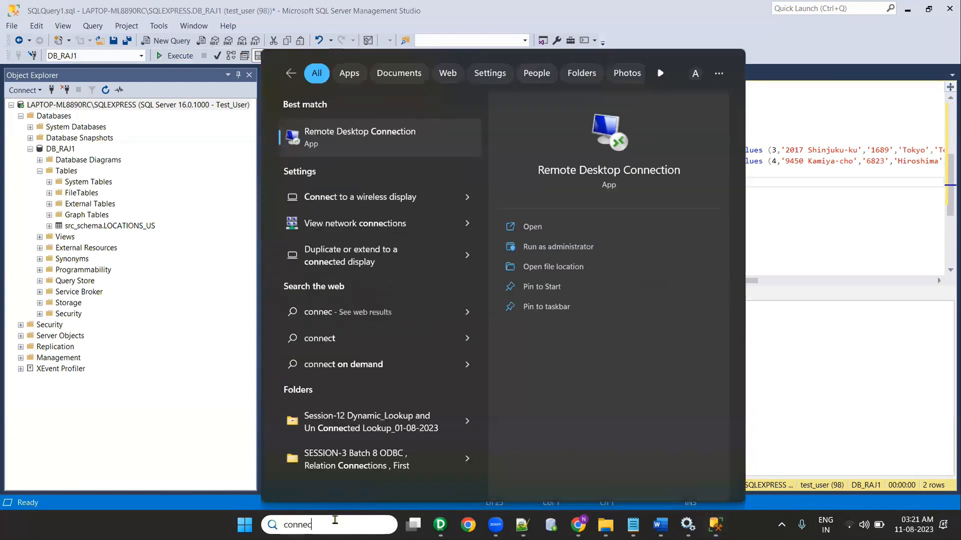
key("BackSpace")
key("BackSpace")
key("BackSpace")
key("BackSpace")
key("BackSpace")
key("BackSpace")
type("odbc")
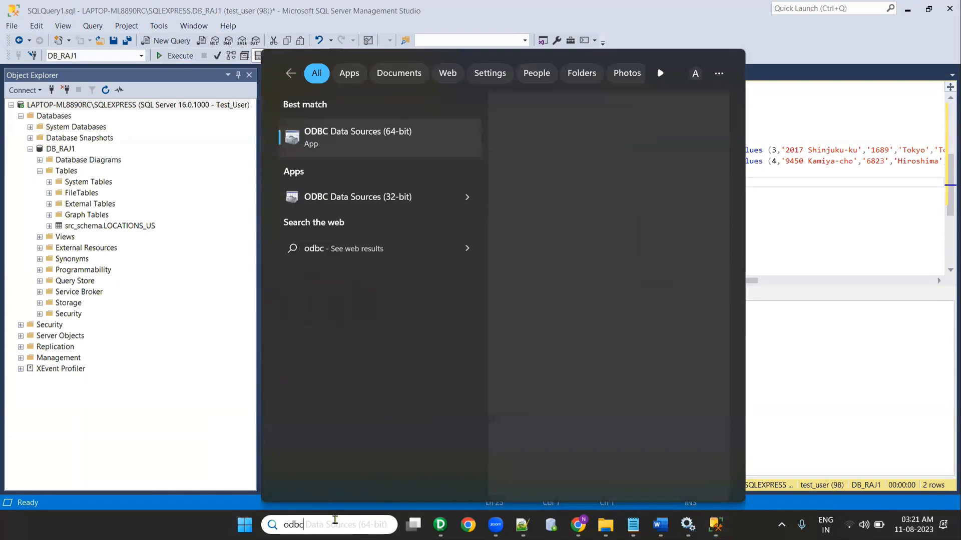
type(" conn")
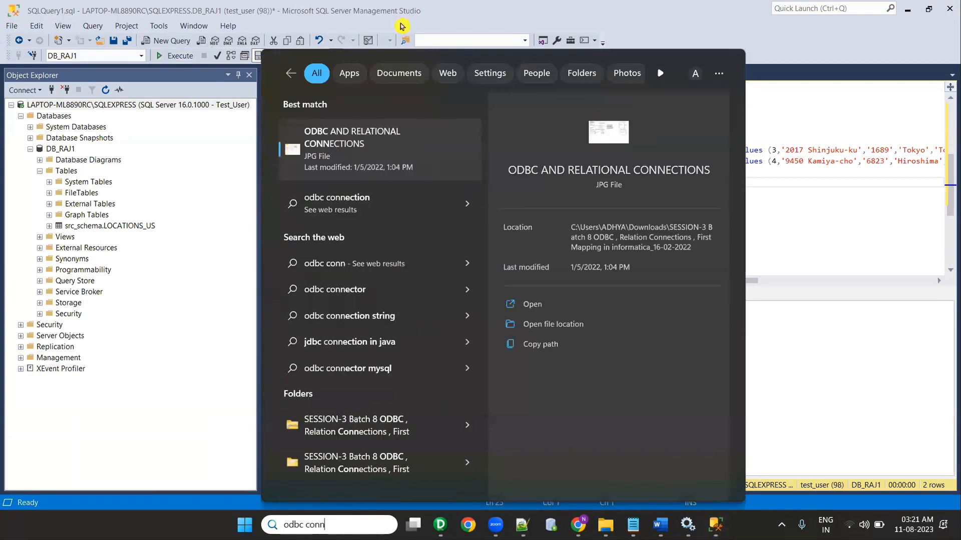
left_click_drag(326, 524, 259, 521)
type("conne")
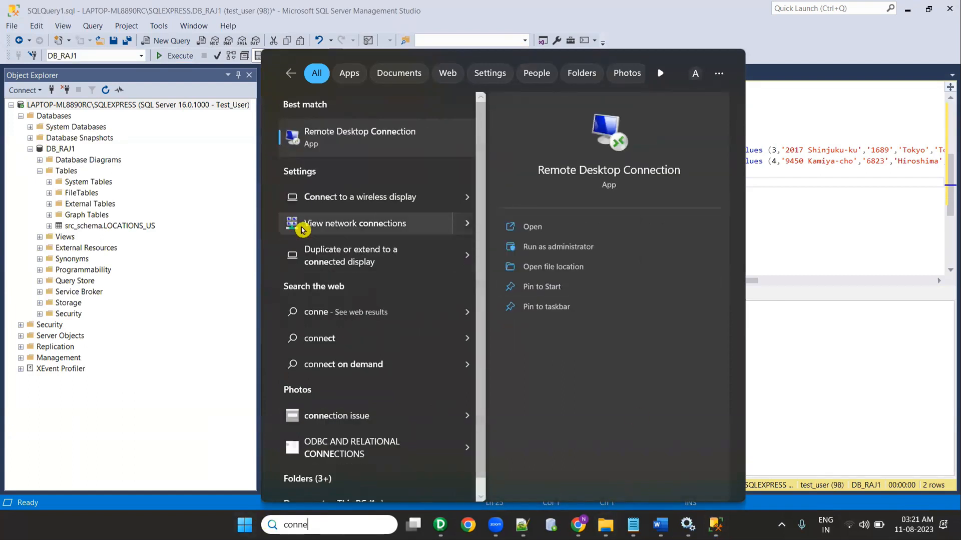
scroll(426, 280, "down", 1)
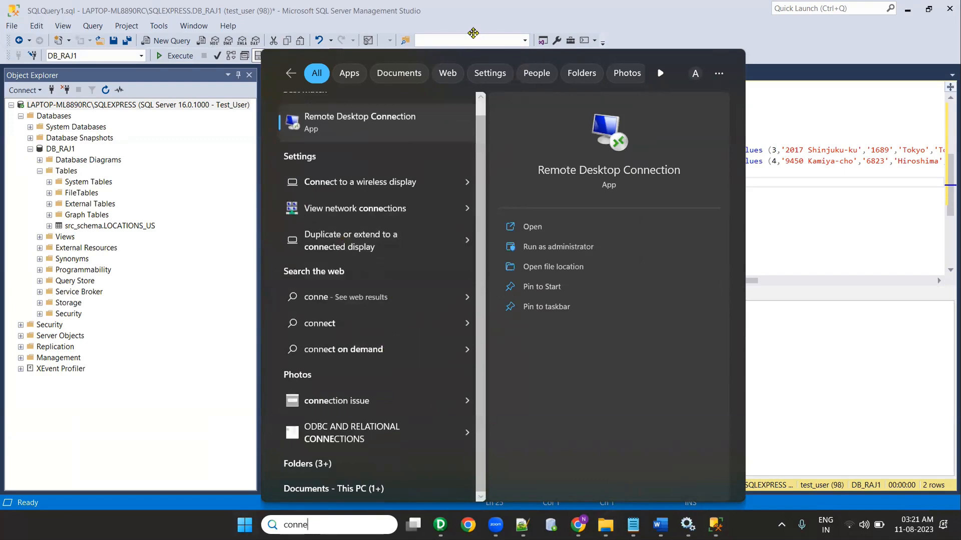
left_click(792, 104)
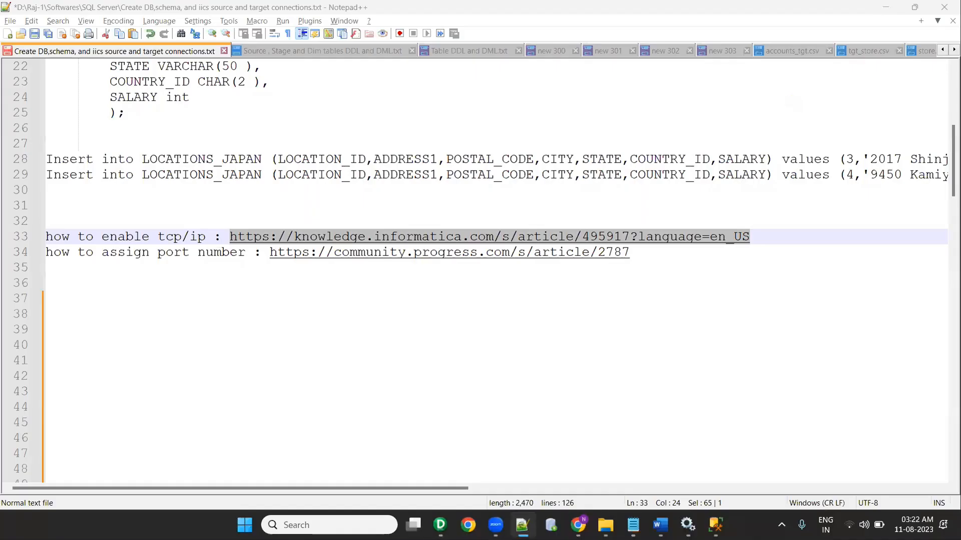
Step: Search 'confi' and launch SQL Server 2022 Configuration Manager
left_click(330, 525)
type("confi")
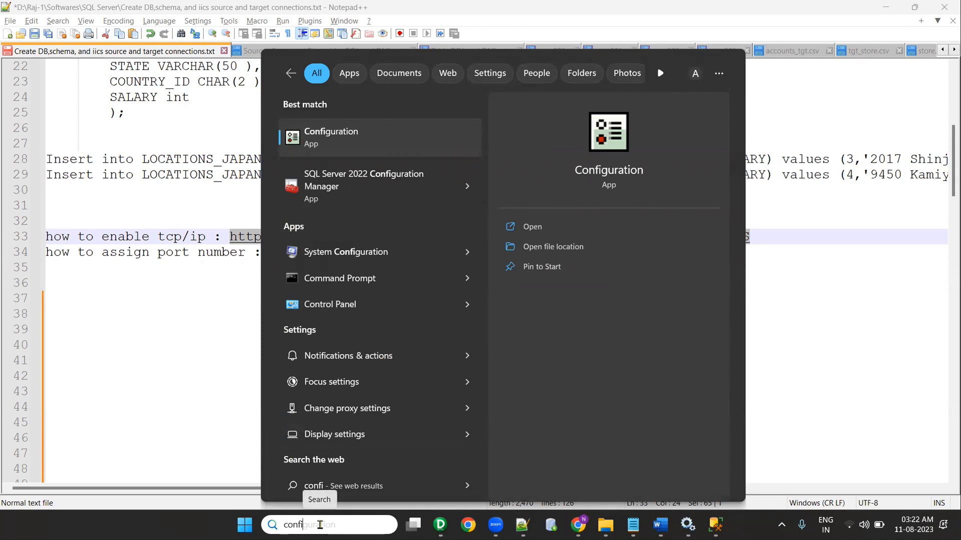
left_click(337, 184)
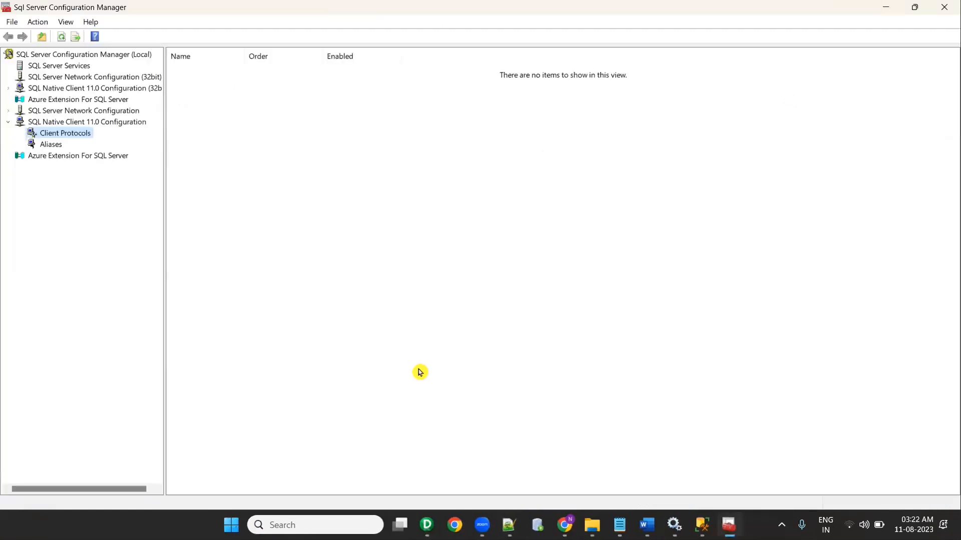
Step: Browse the Configuration Manager nodes and open SQL Server Network Configuration > Protocols for SQLEXPRESS
left_click(52, 78)
left_click(48, 66)
left_click(50, 77)
left_click(49, 66)
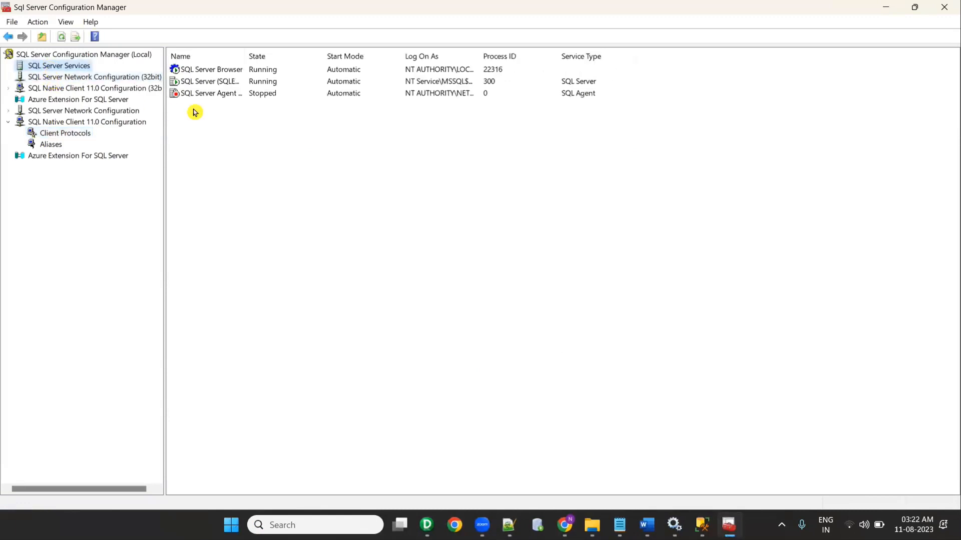
left_click(60, 90)
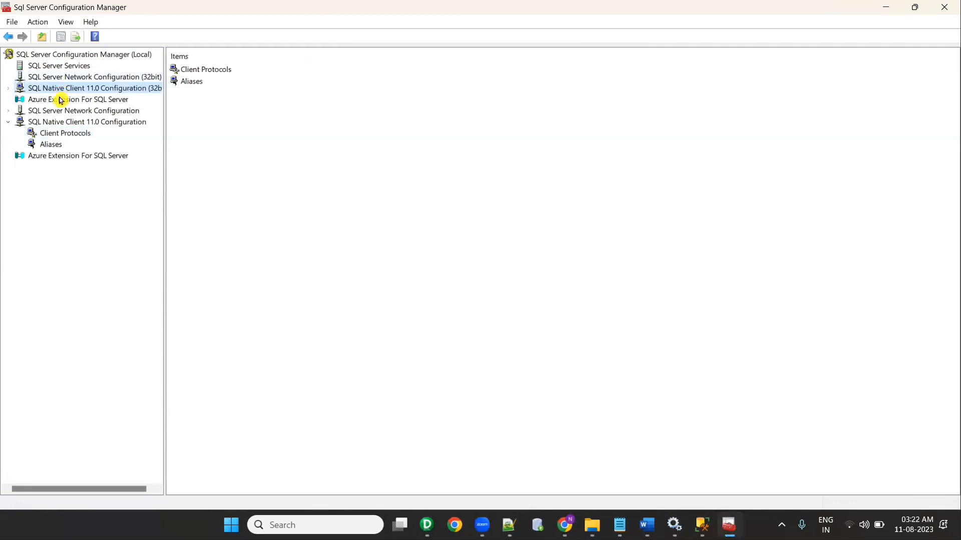
left_click(60, 102)
left_click(60, 110)
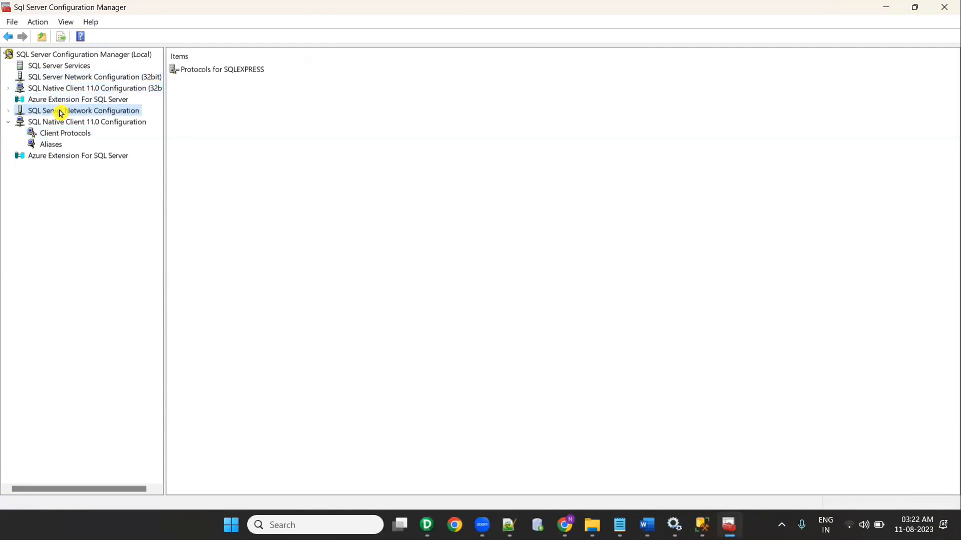
left_click(8, 111)
left_click(47, 122)
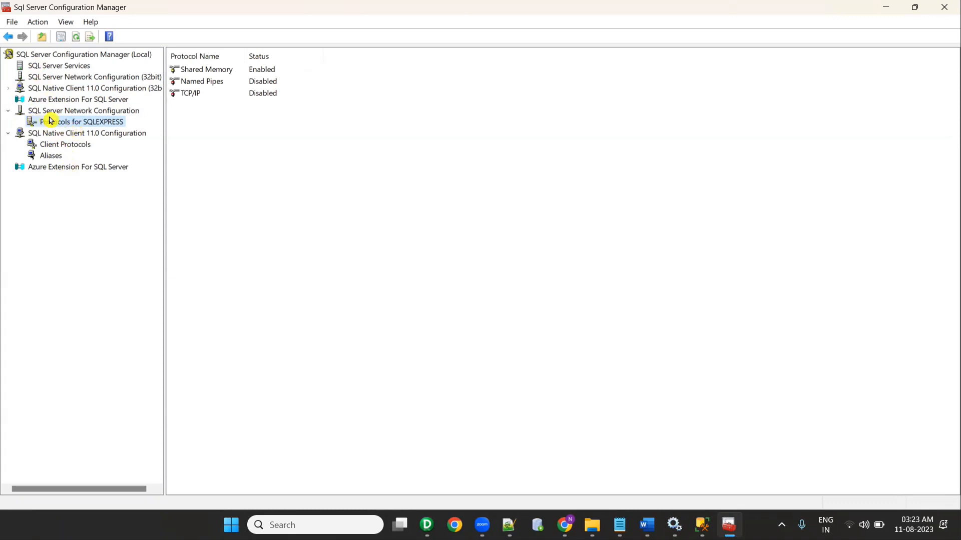
Step: Inspect the TCP/IP properties, including the IP Addresses tab, without changes
double_click(190, 95)
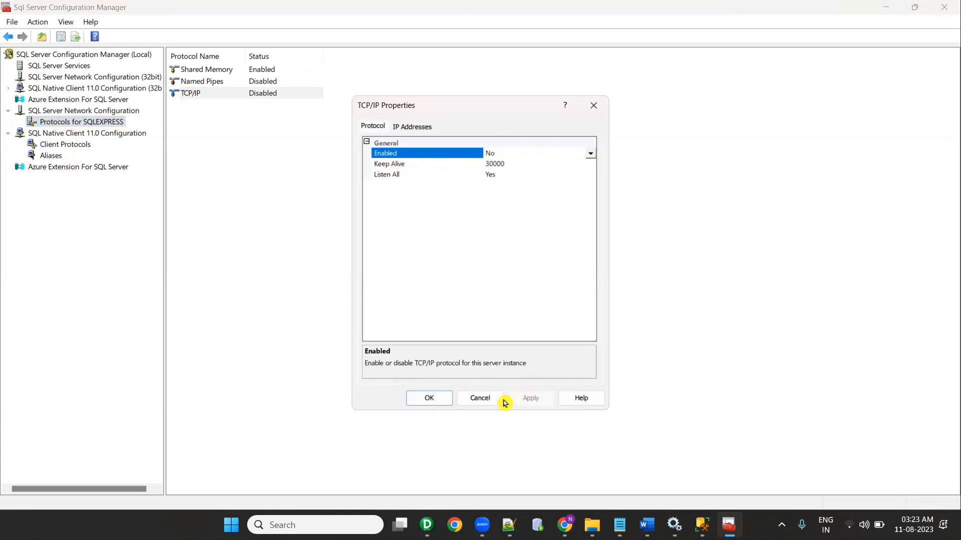
left_click(479, 399)
double_click(272, 95)
left_click(408, 127)
left_click(375, 128)
left_click(439, 399)
Step: Enable TCP/IP for SQLEXPRESS and accept the restart warning
right_click(196, 96)
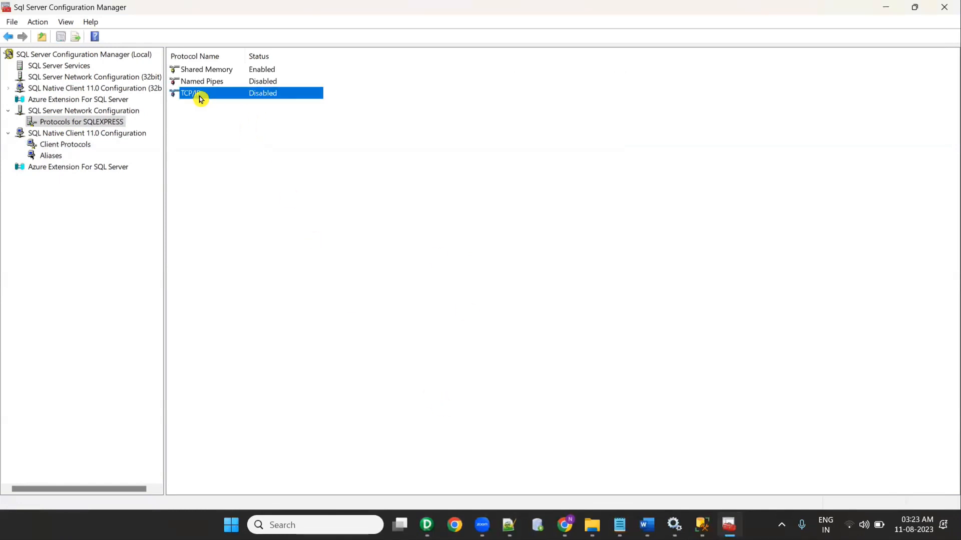
left_click(214, 103)
right_click(186, 97)
left_click(203, 102)
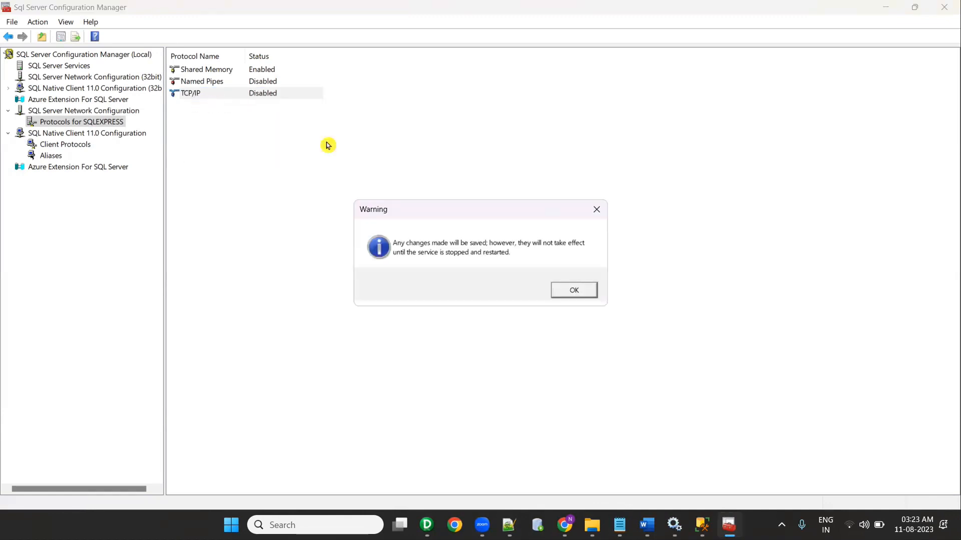
left_click(572, 293)
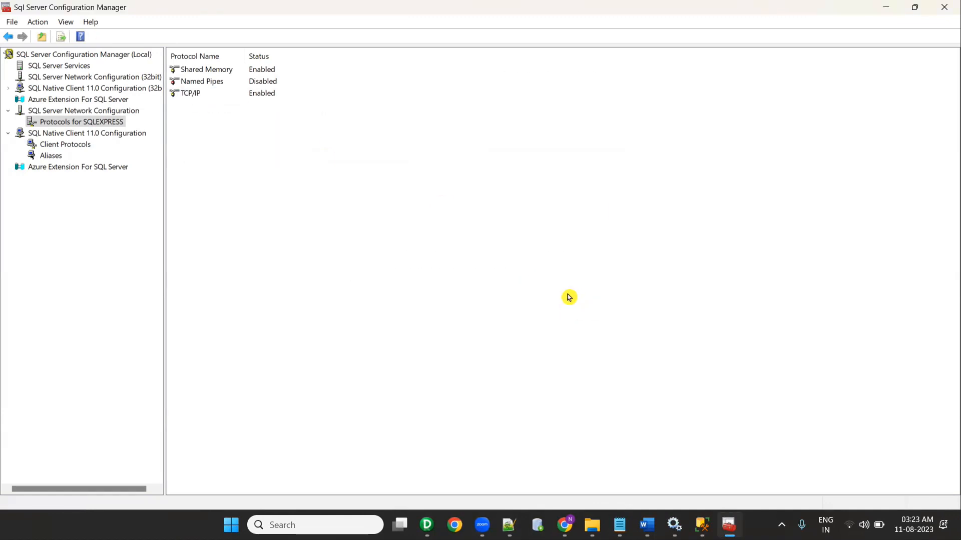
Step: Browse the client protocol, alias and network nodes, ending on TCP/IP under Protocols for SQLEXPRESS
left_click(186, 95)
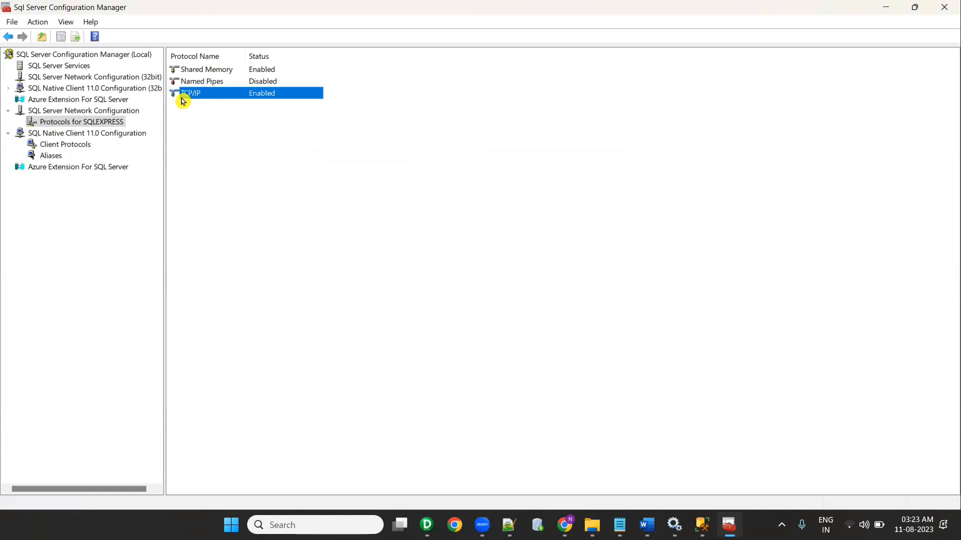
left_click(57, 145)
left_click(50, 155)
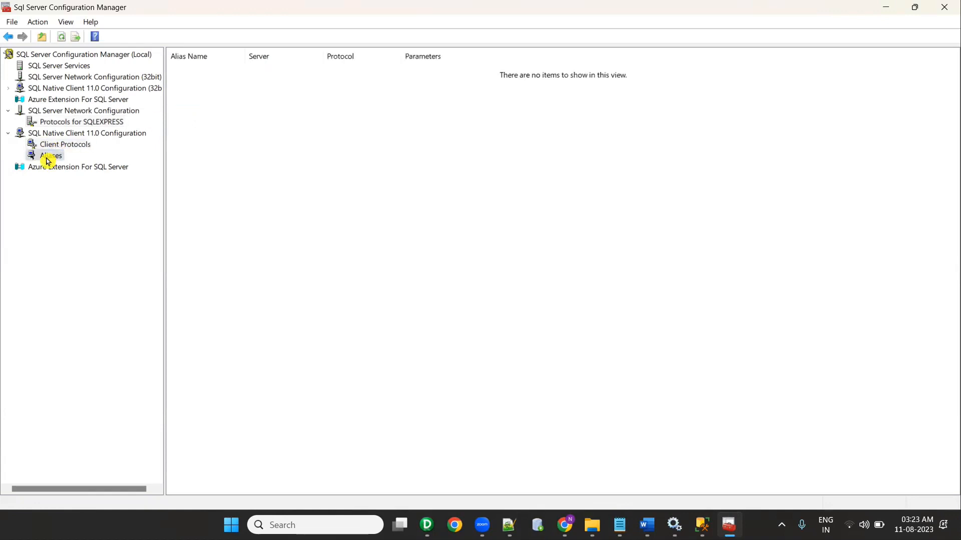
left_click(25, 171)
left_click(8, 88)
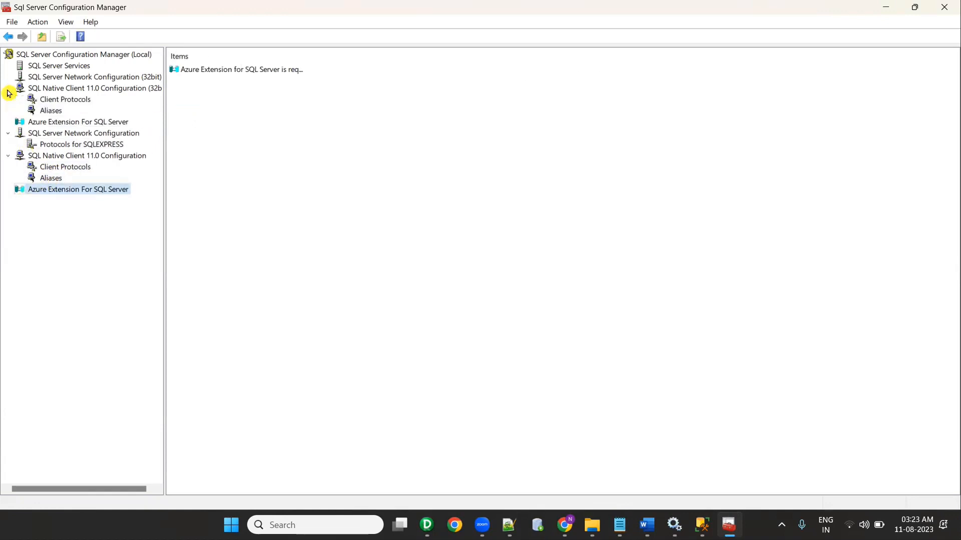
left_click(41, 99)
left_click(50, 110)
left_click(53, 99)
left_click(55, 87)
left_click(55, 78)
left_click(56, 67)
left_click(57, 77)
left_click(59, 67)
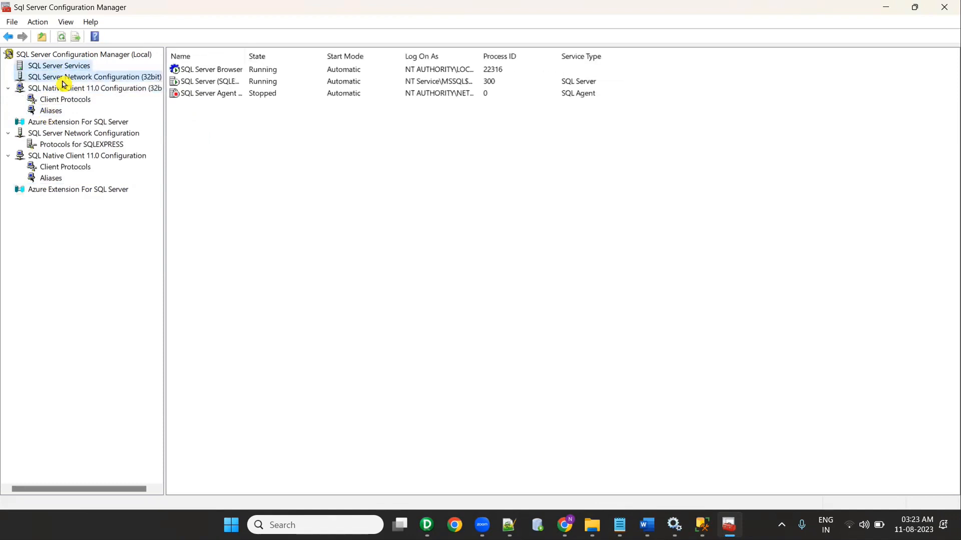
left_click(63, 79)
left_click(64, 89)
left_click(62, 99)
left_click(54, 110)
left_click(61, 133)
left_click(63, 144)
left_click(68, 166)
left_click(59, 178)
left_click(65, 167)
left_click(66, 144)
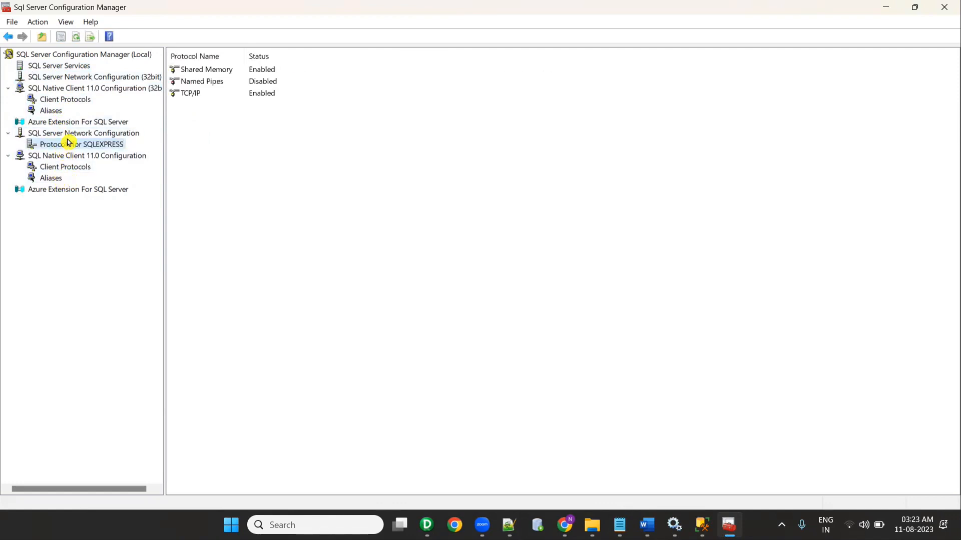
left_click(189, 95)
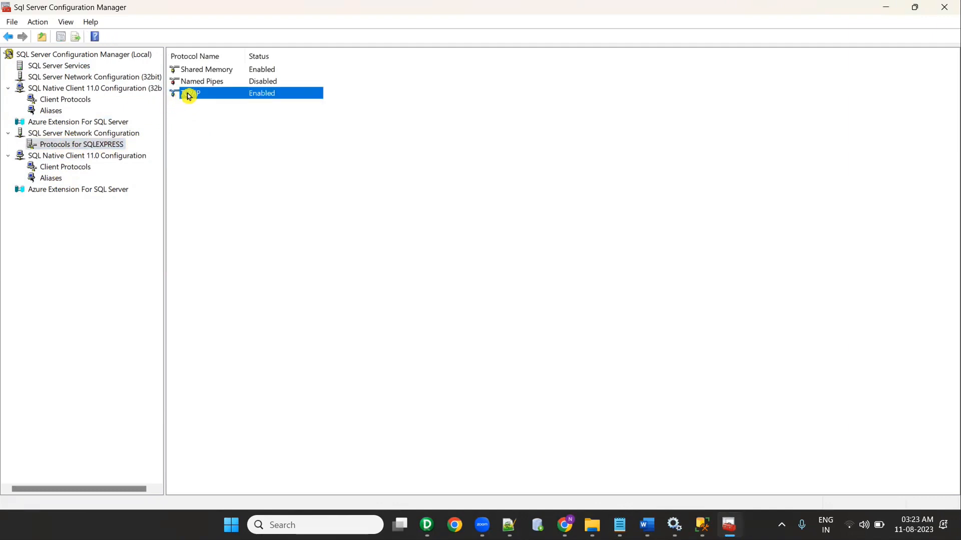
Step: Set the IPAll TCP Port of the TCP/IP protocol to 1433
double_click(193, 97)
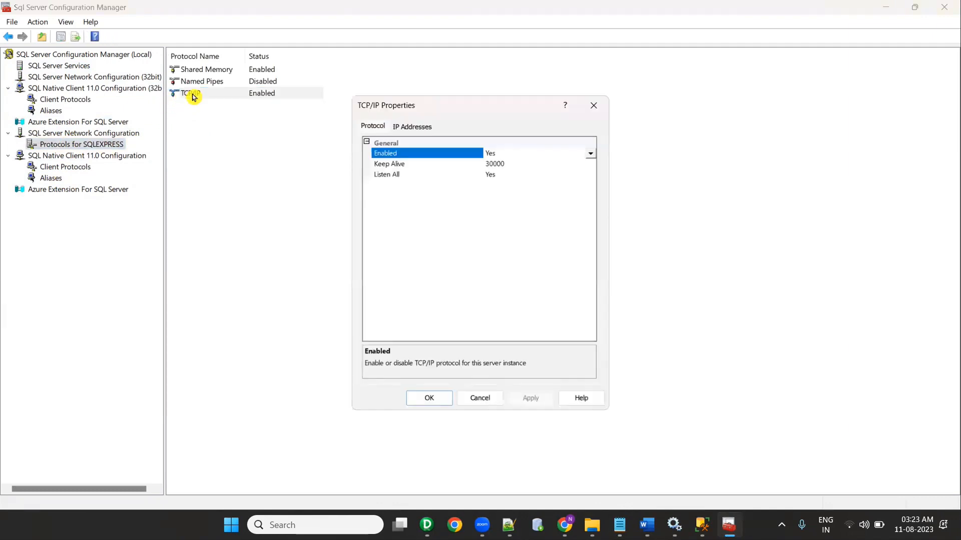
left_click(411, 128)
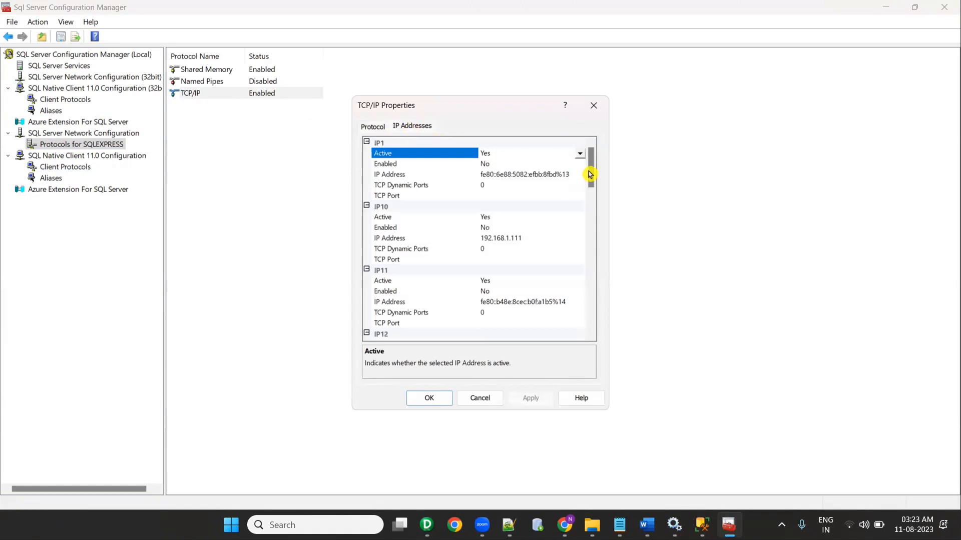
left_click_drag(589, 171, 588, 358)
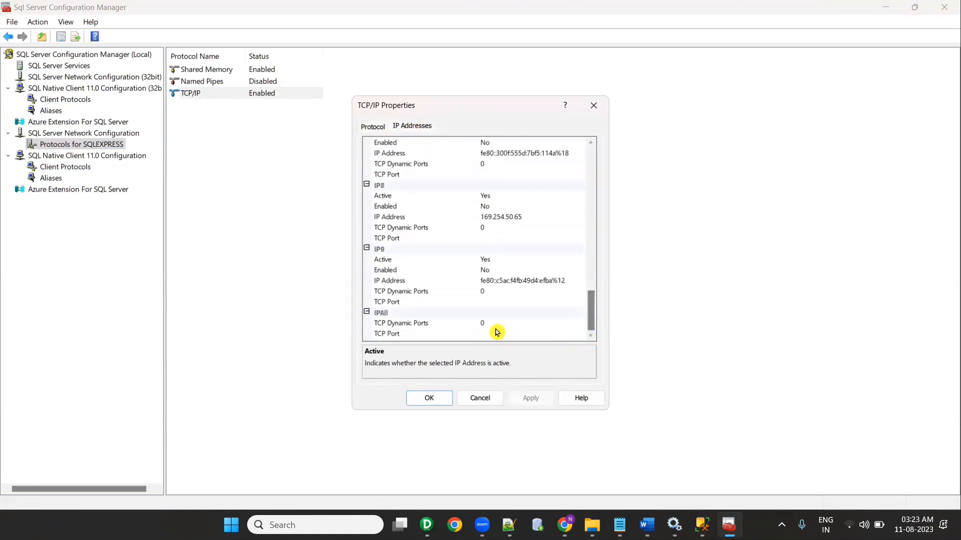
left_click(491, 332)
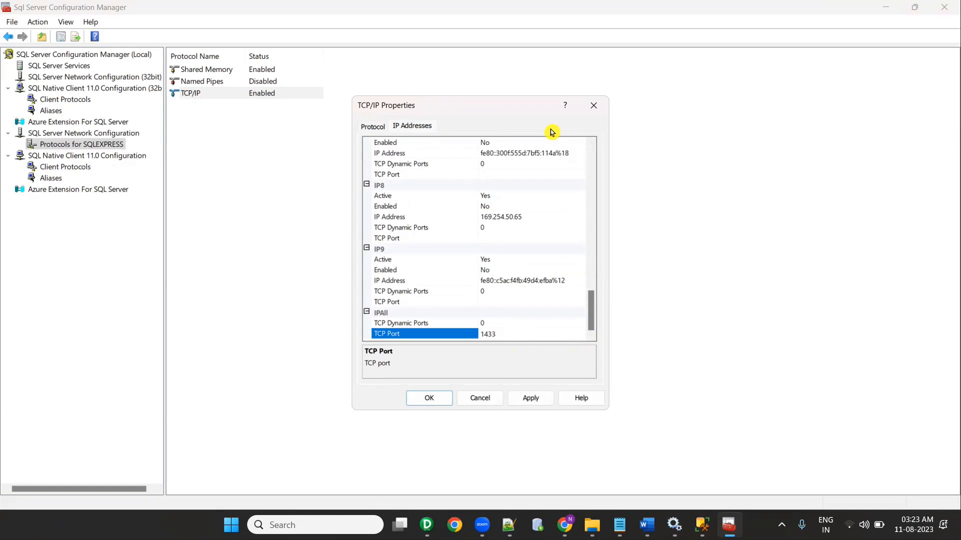
key("Return")
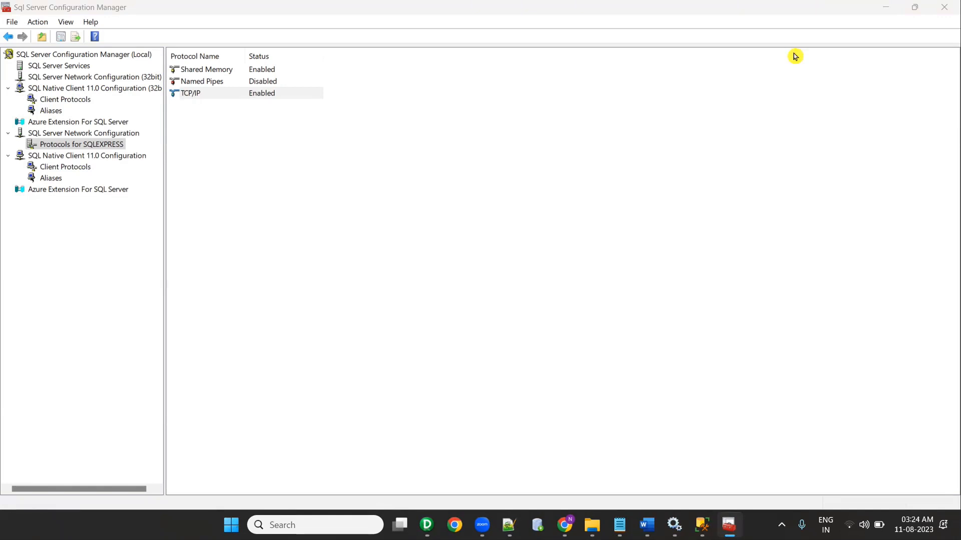
Step: Verify IPAll TCP Port 1433, apply it and acknowledge the restart warning
left_click(85, 144)
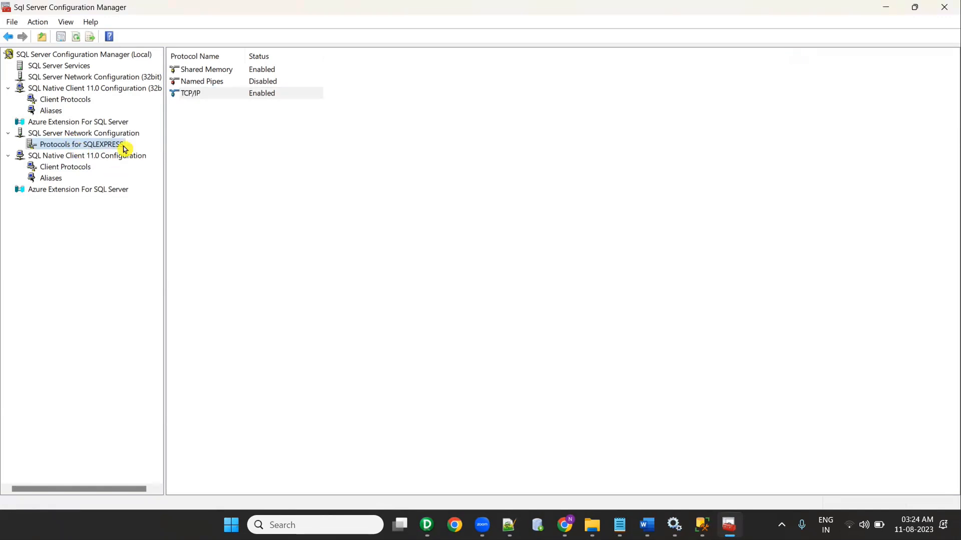
double_click(192, 93)
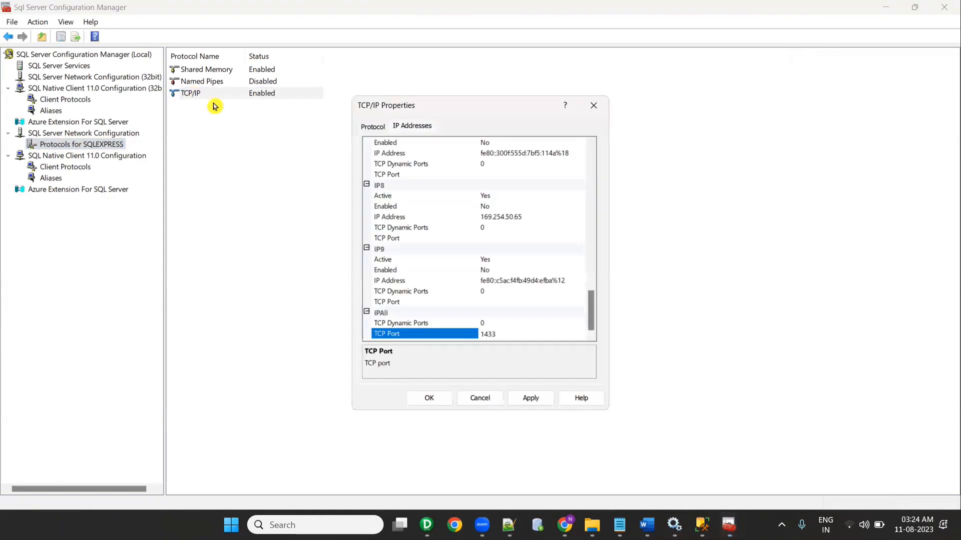
left_click(414, 127)
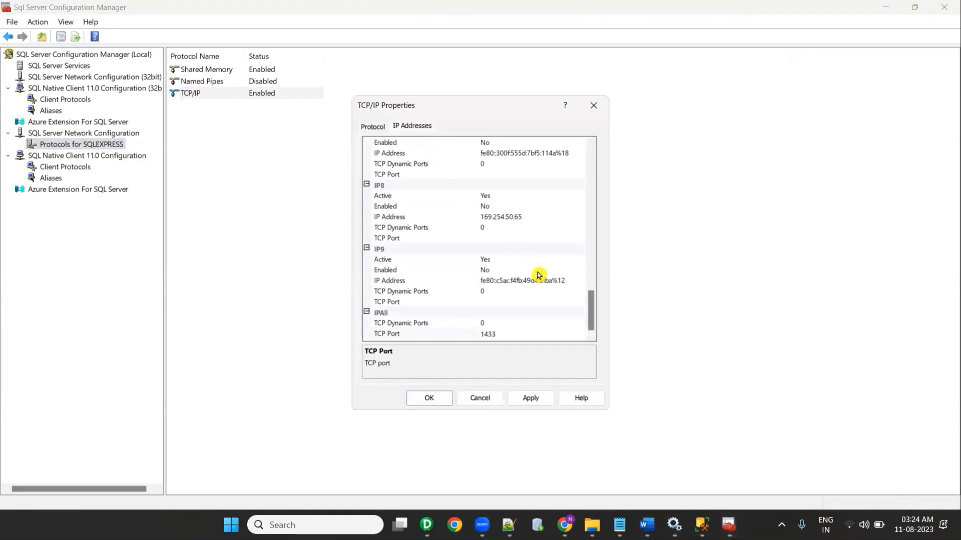
left_click(388, 333)
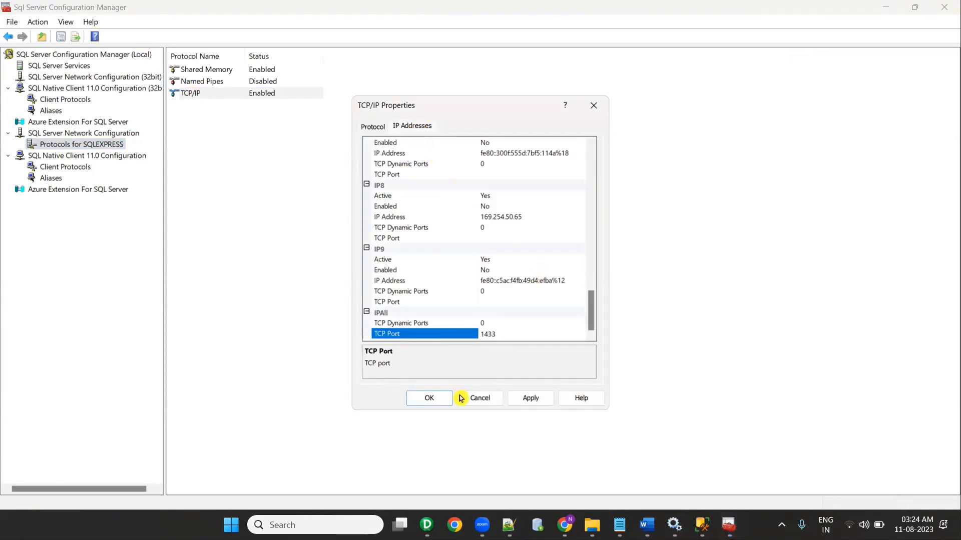
left_click(530, 399)
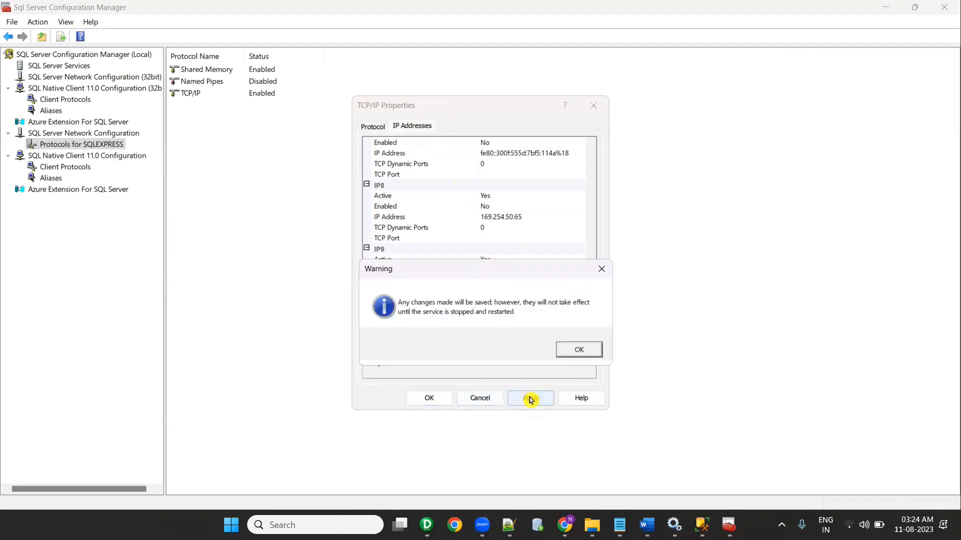
left_click(570, 351)
left_click(434, 399)
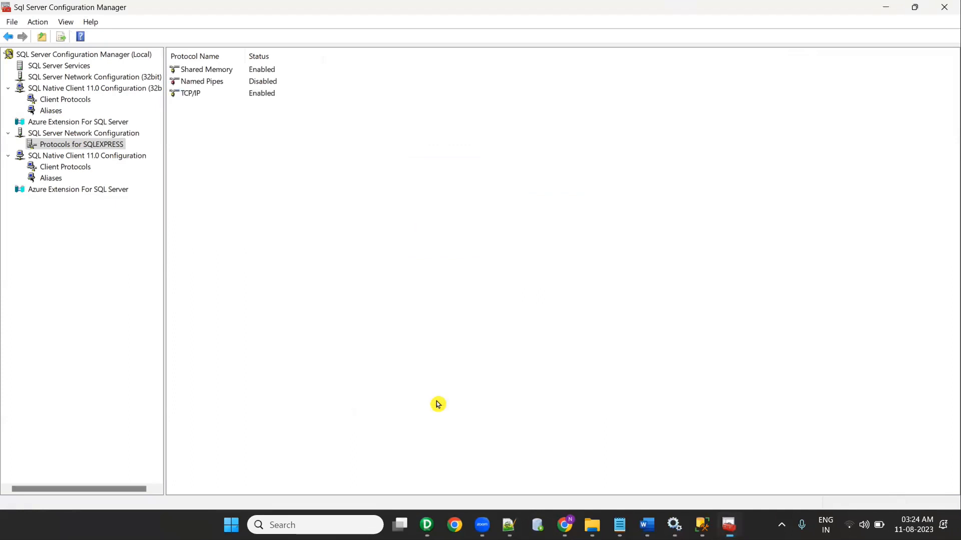
Step: Close Configuration Manager and minimize Management Studio and Notepad++
left_click(945, 7)
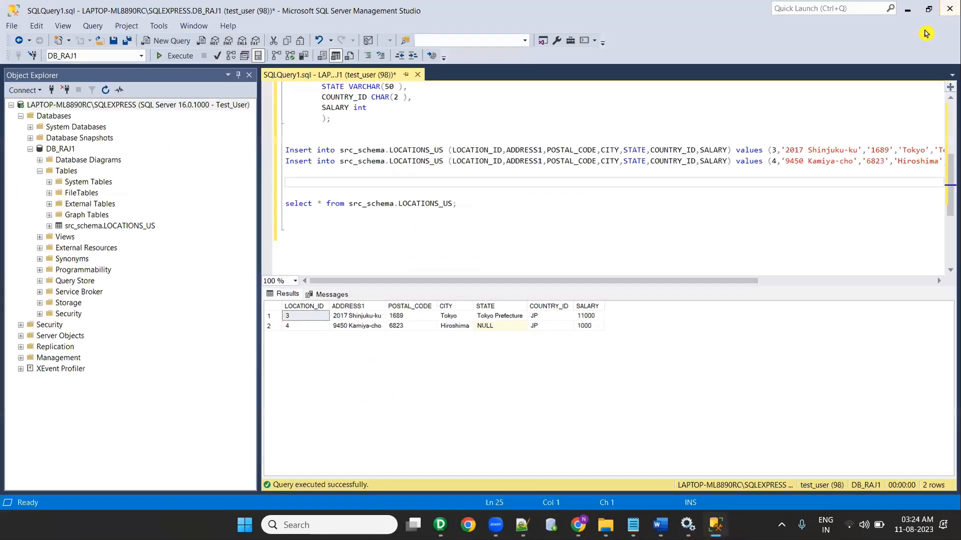
left_click(909, 9)
left_click(887, 11)
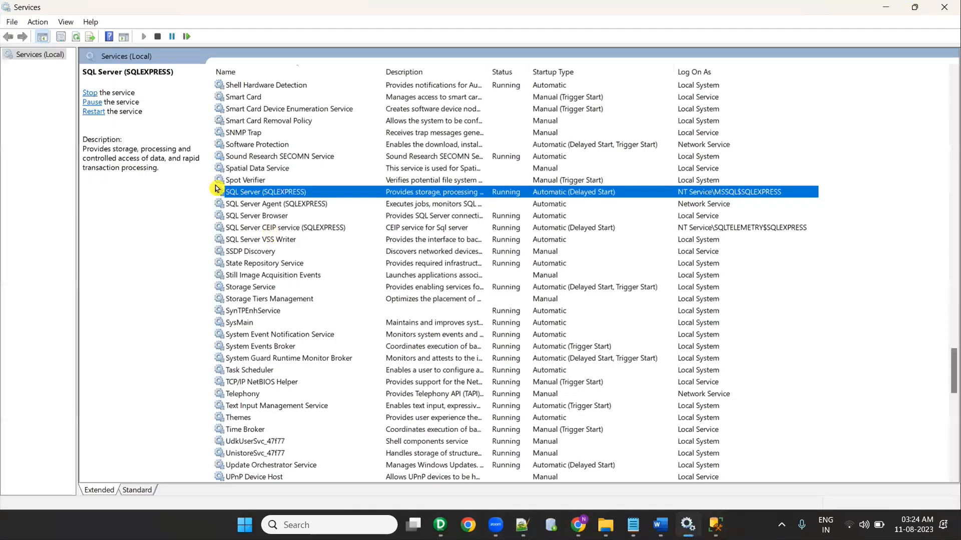
Step: Restart the SQL Server (SQLEXPRESS) service in Services, then bring up the Word checklist
right_click(253, 194)
left_click(241, 193)
right_click(258, 192)
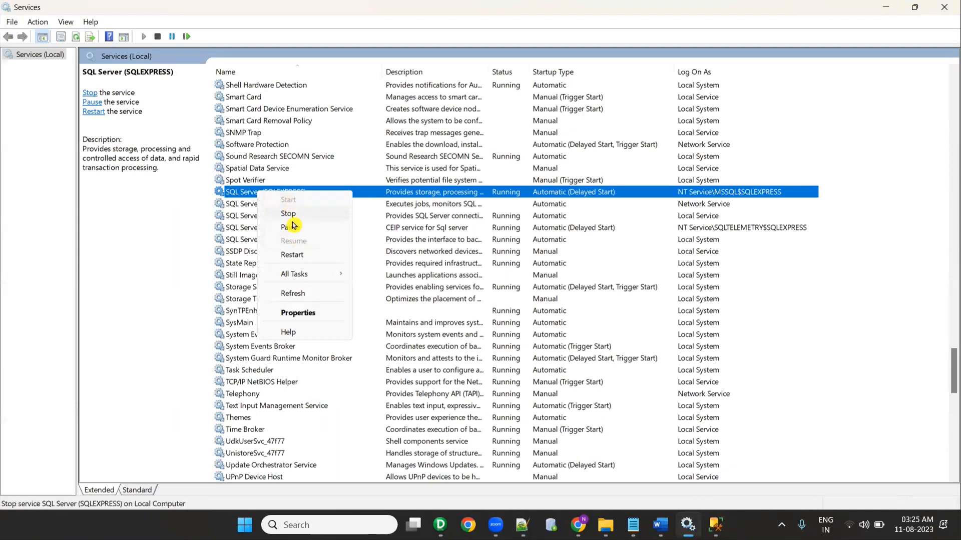
left_click(294, 256)
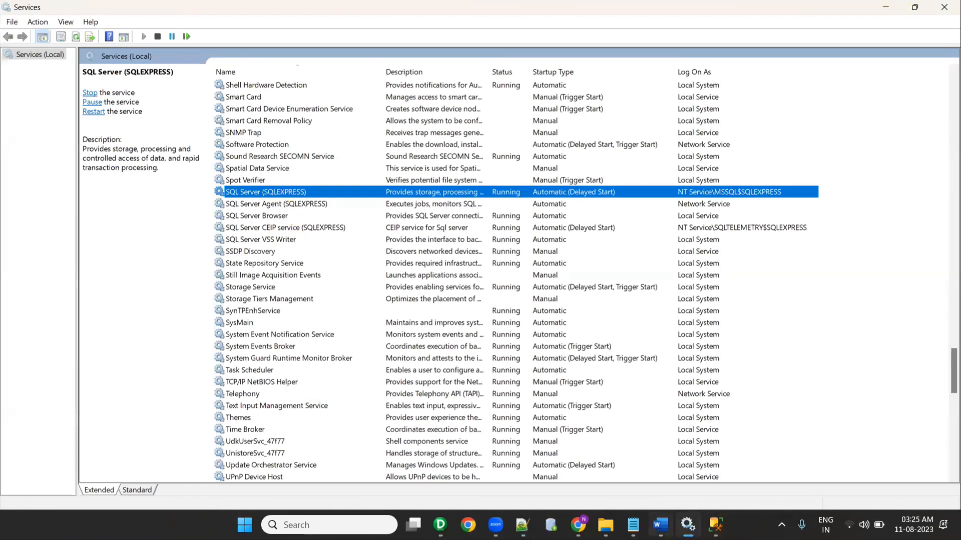
left_click(661, 525)
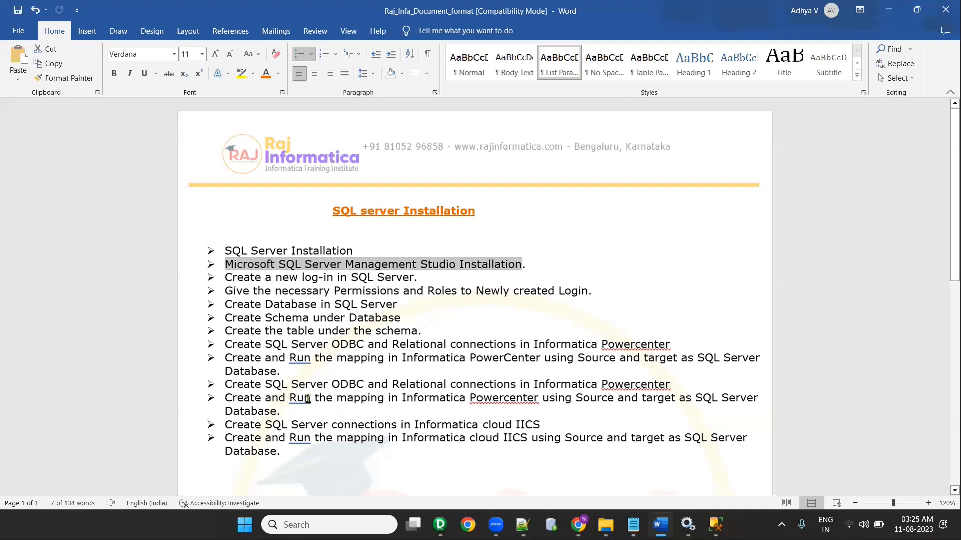
Step: Highlight the ODBC and Relational connections checklist line, then minimize windows to reach Management Studio
scroll(346, 377, "down", 2)
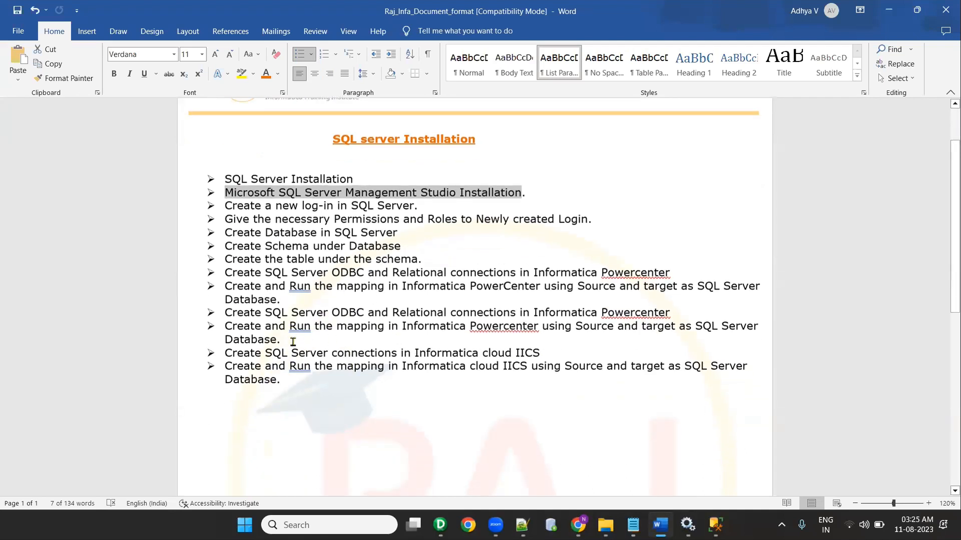
left_click_drag(683, 312, 222, 319)
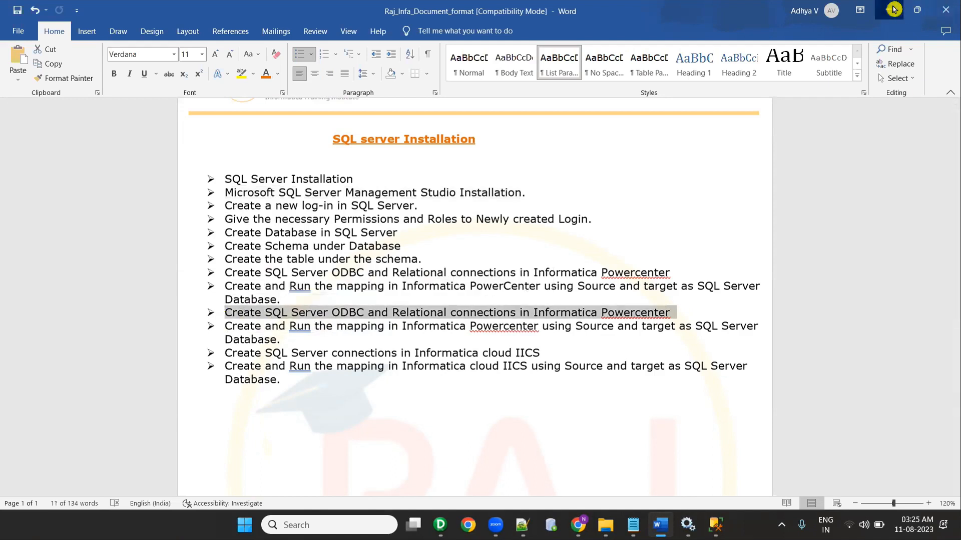
left_click(891, 9)
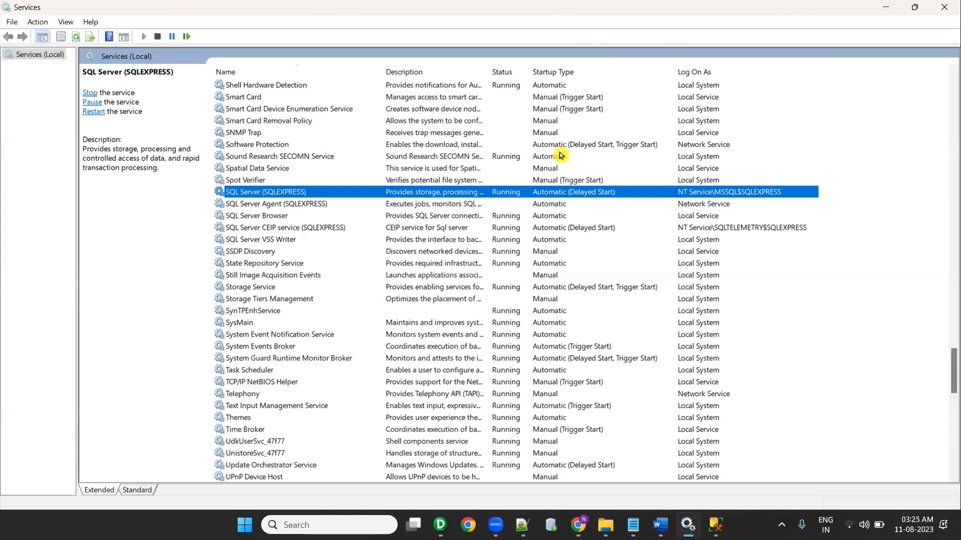
left_click(840, 28)
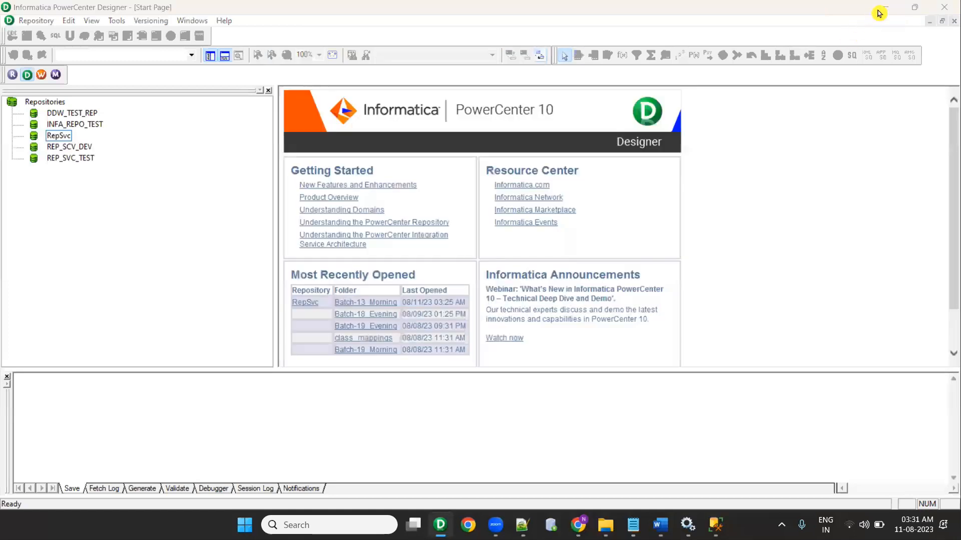
left_click(885, 8)
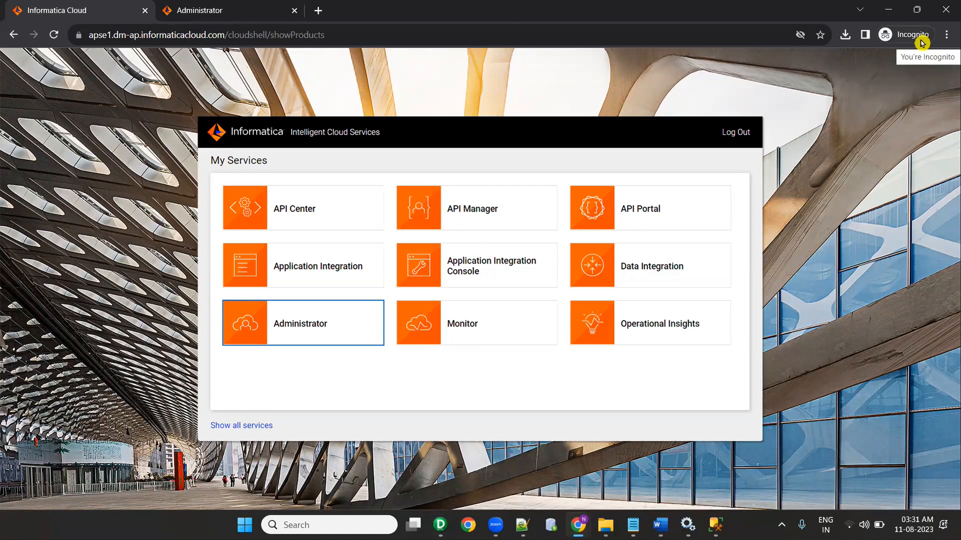
left_click(716, 525)
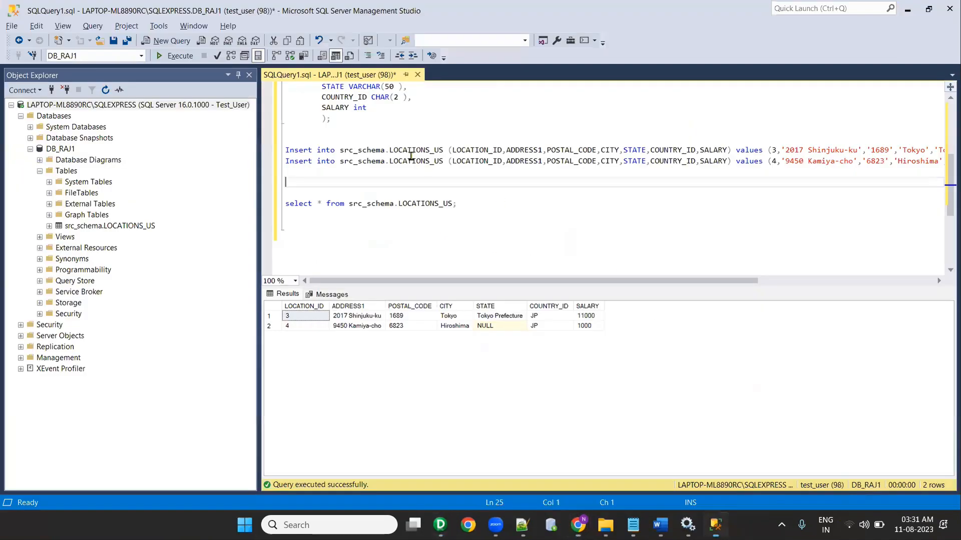
Step: Disconnect Object Explorer and reopen Connect to Server, selecting the LAPTOP-ML8890RC\SQLEXPRESS server name
left_click_drag(399, 203, 452, 204)
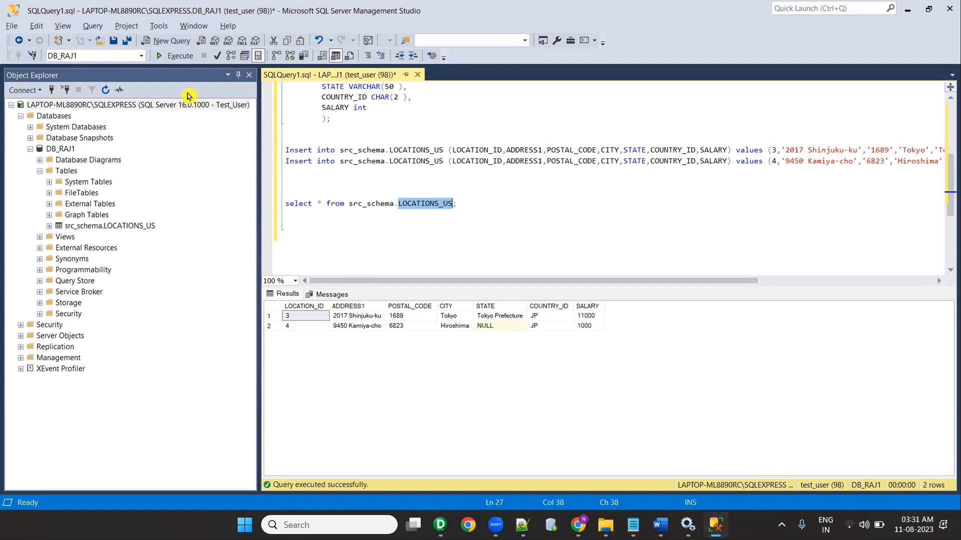
double_click(171, 105)
double_click(135, 106)
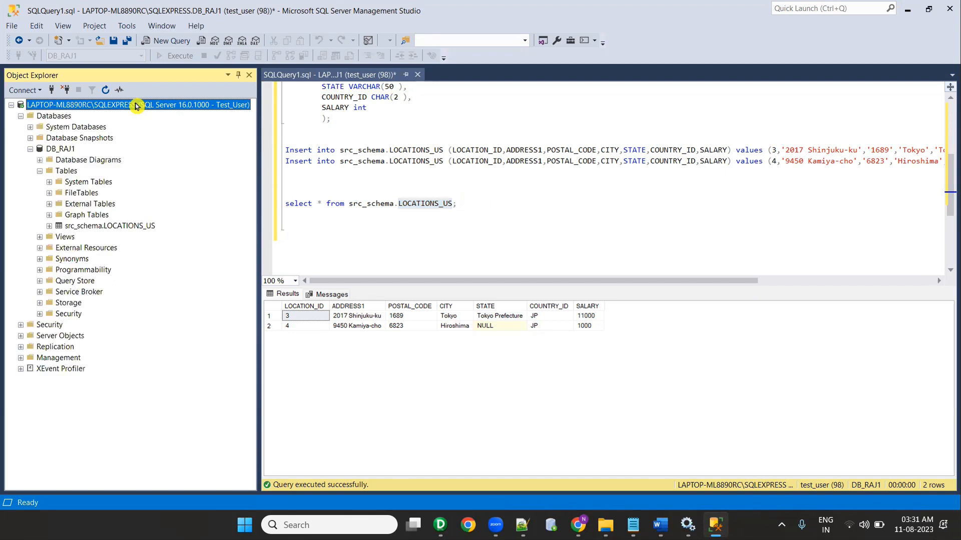
left_click(67, 90)
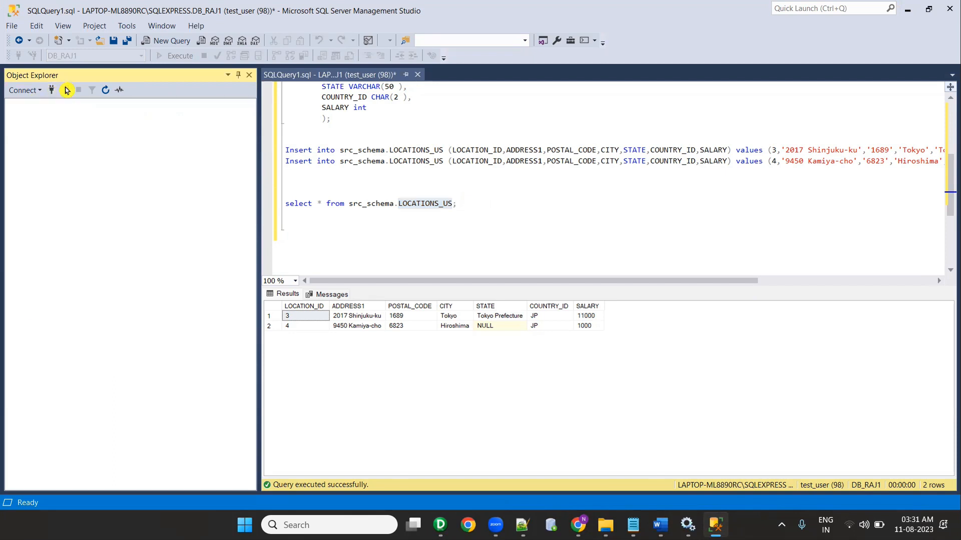
left_click(50, 90)
left_click_drag(551, 184, 420, 172)
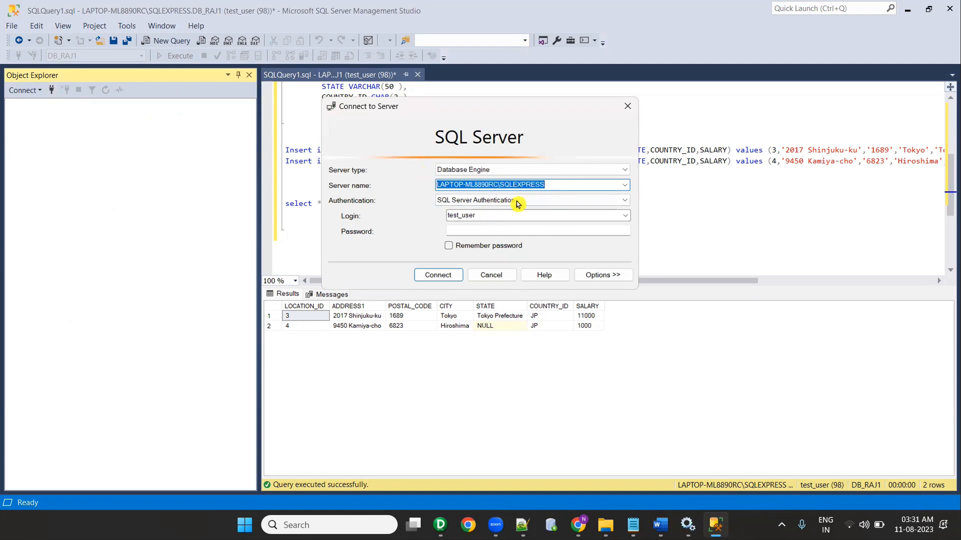
Step: Trim the trailing 01 so the server name in the notes reads LAPTOP-ML8890RC\SQLEXPRESS
left_click(522, 525)
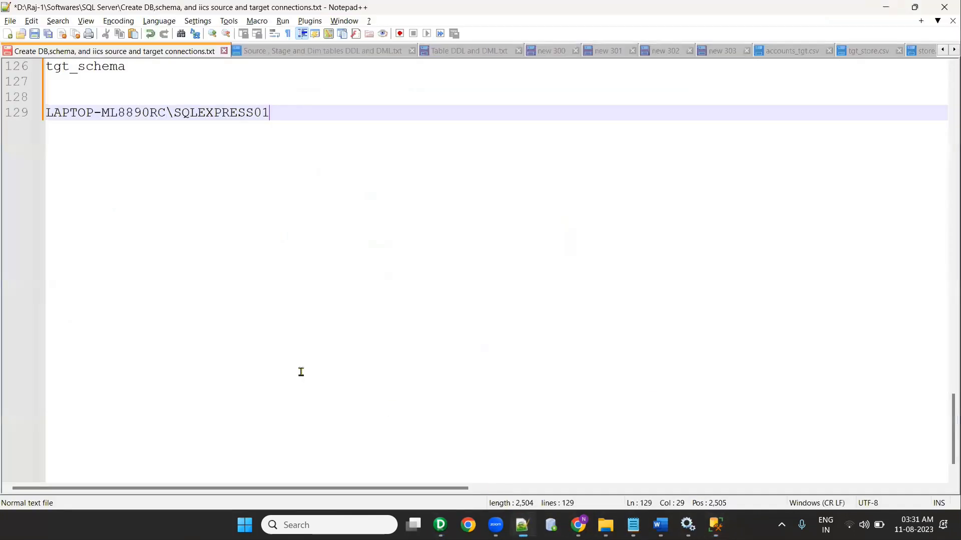
left_click_drag(304, 111, 33, 118)
left_click(304, 165)
key("BackSpace")
key("BackSpace")
Step: Add the SQL login name from the SSMS connect form on a new notes line
key("alt+Tab")
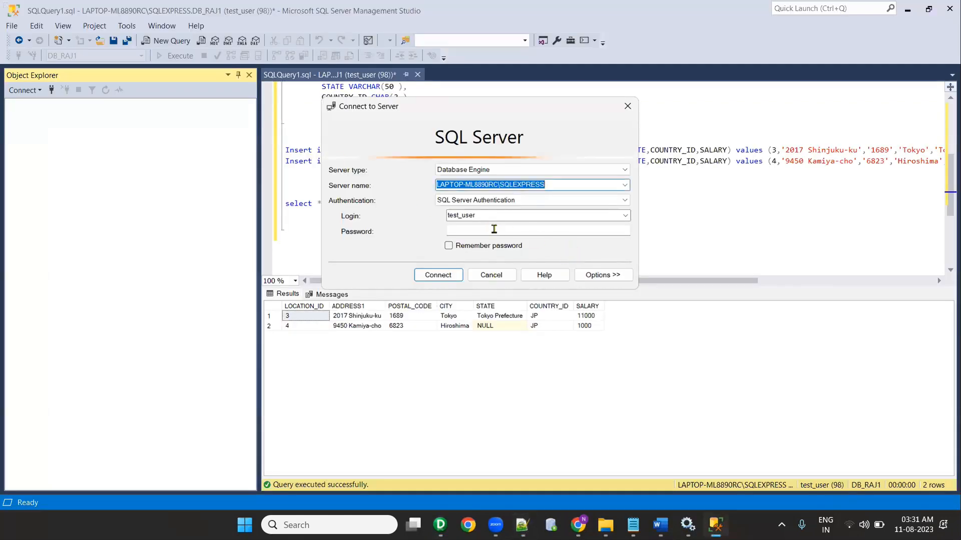
left_click(482, 218)
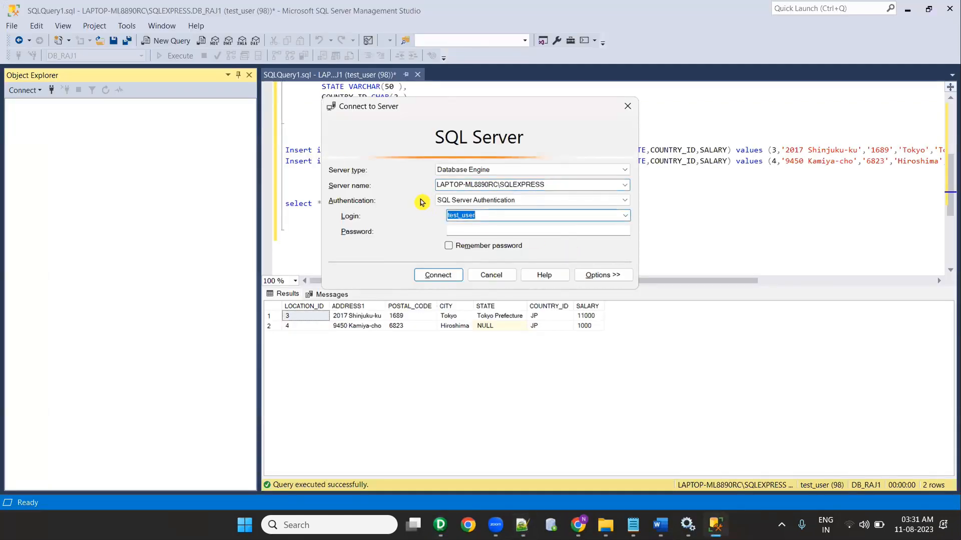
key("alt+Tab")
key("Return")
key("Return")
type("test_user")
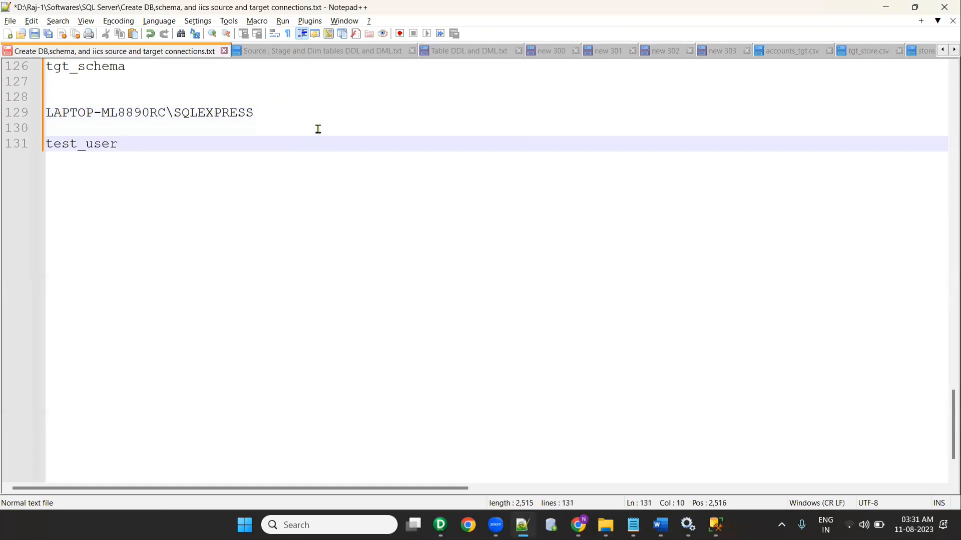
Step: Enter the login password in SSMS and record it on the next notes line
key("alt+Tab")
left_click(459, 230)
type("*")
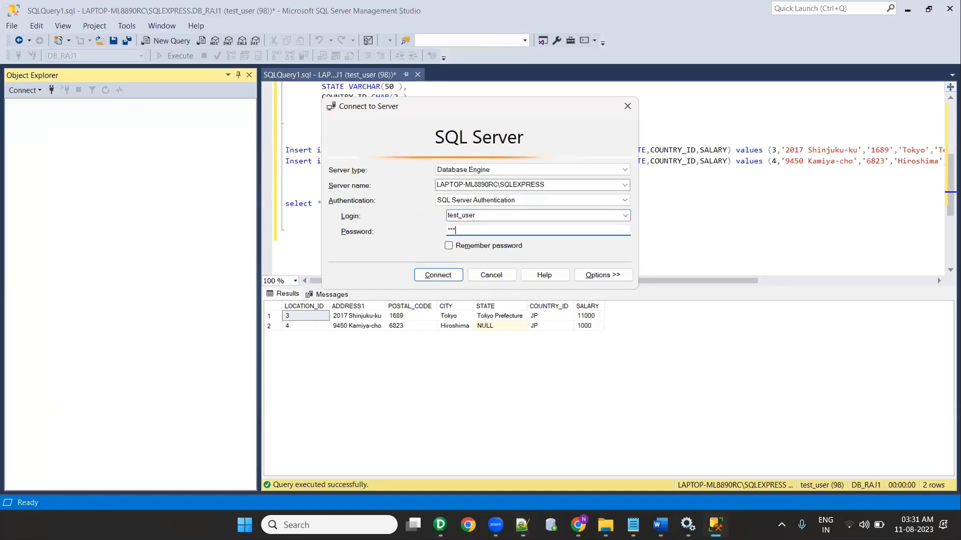
key("alt+Tab")
key("Return")
key("Return")
type("admin")
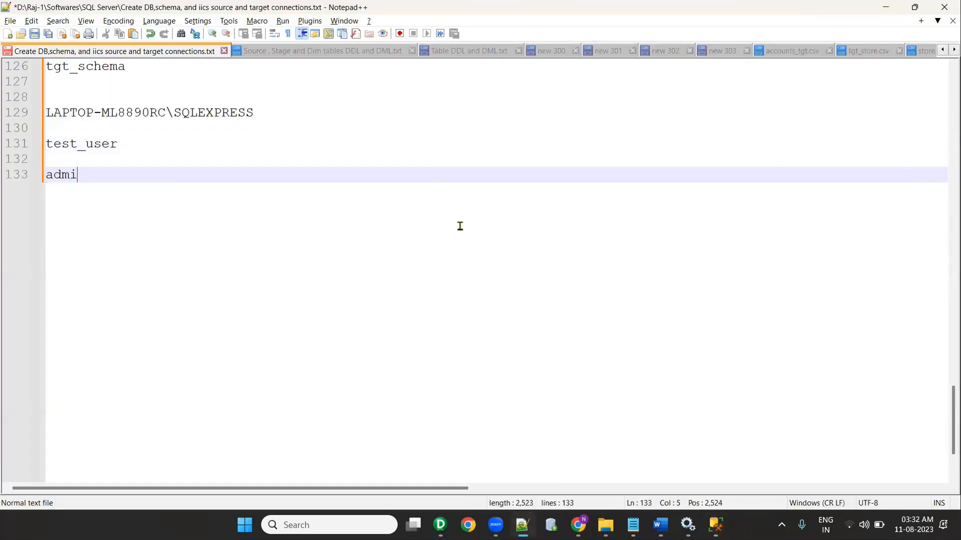
Step: Connect to the SQL Server instance with the password remembered and expand Databases
key("alt+Tab")
left_click(449, 247)
left_click(438, 275)
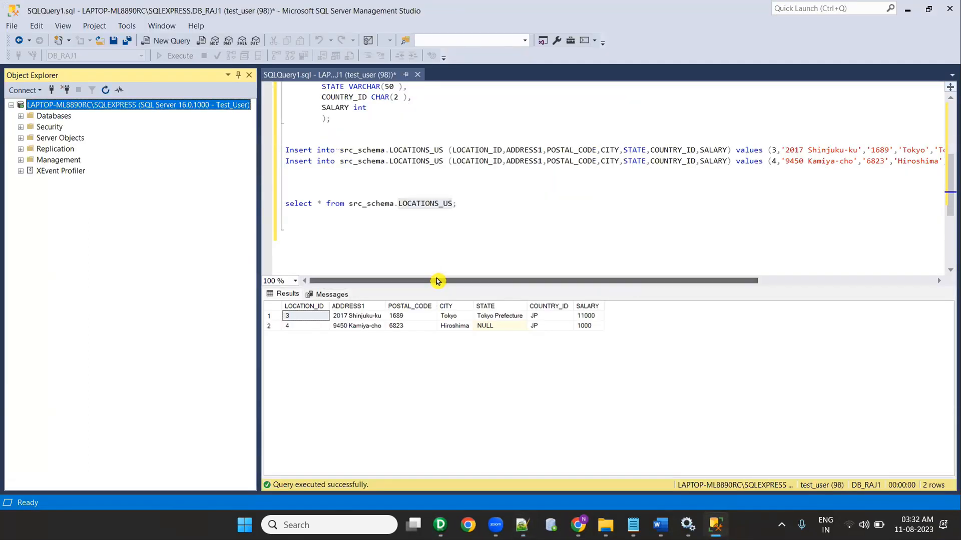
left_click(21, 116)
Step: Add the DB_Raj1 database line to the notes and insert a blank line above the server name
key("alt")
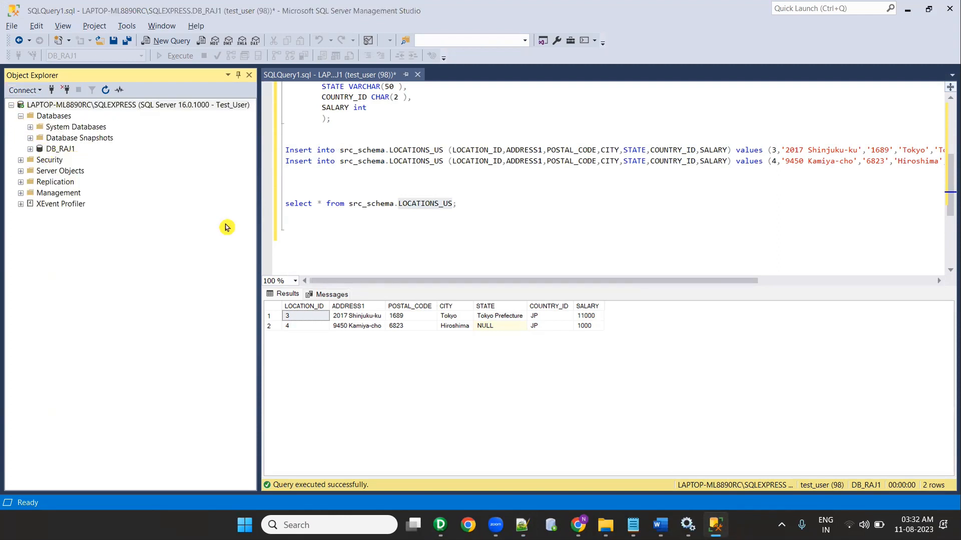
key("alt+Tab")
key("Return")
key("Return")
type("DB)")
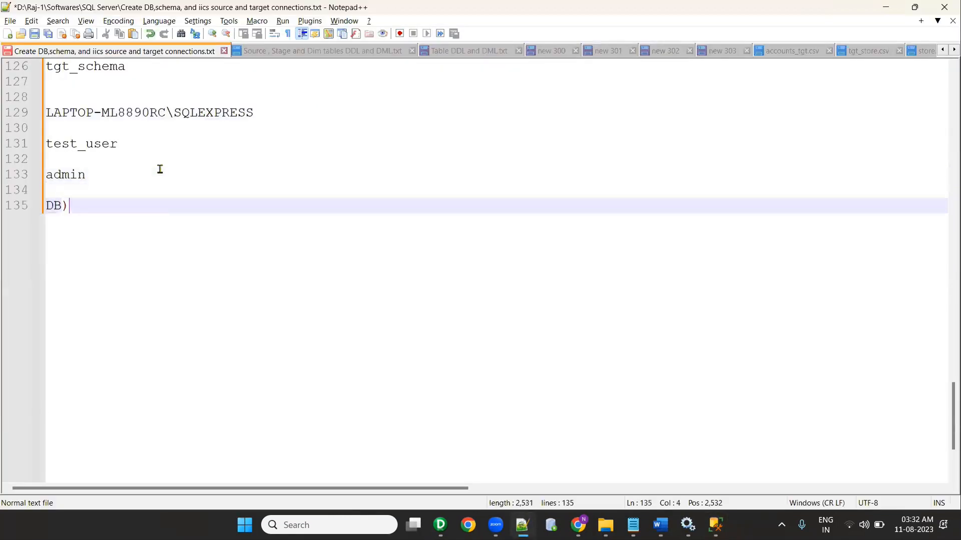
type("_Raj")
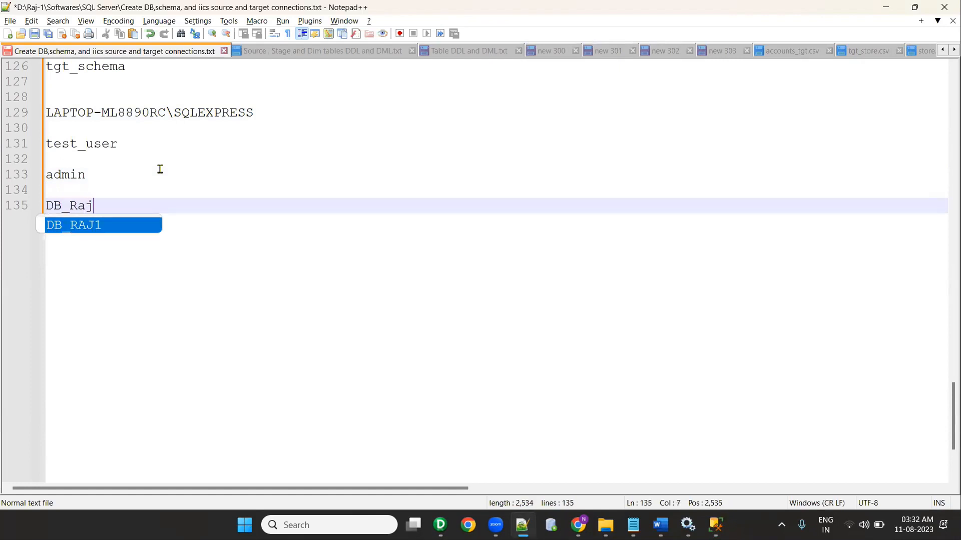
left_click_drag(180, 187, 191, 199)
left_click(93, 102)
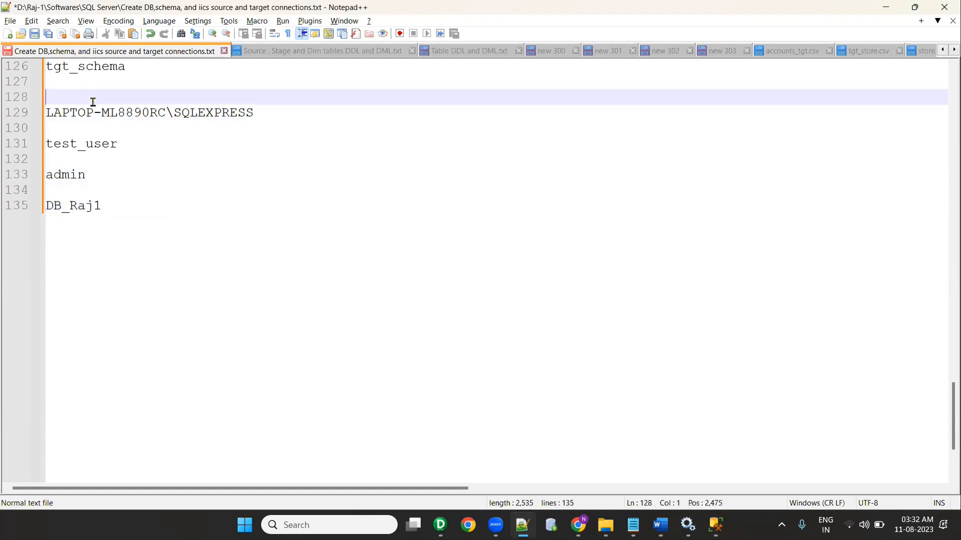
key("Return")
key("Return")
key("Return")
key("Return")
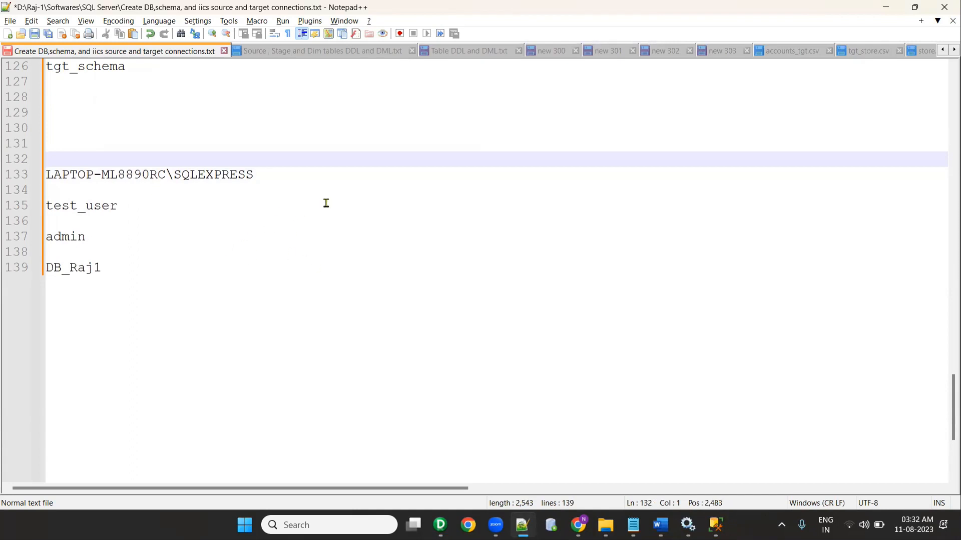
left_click(443, 526)
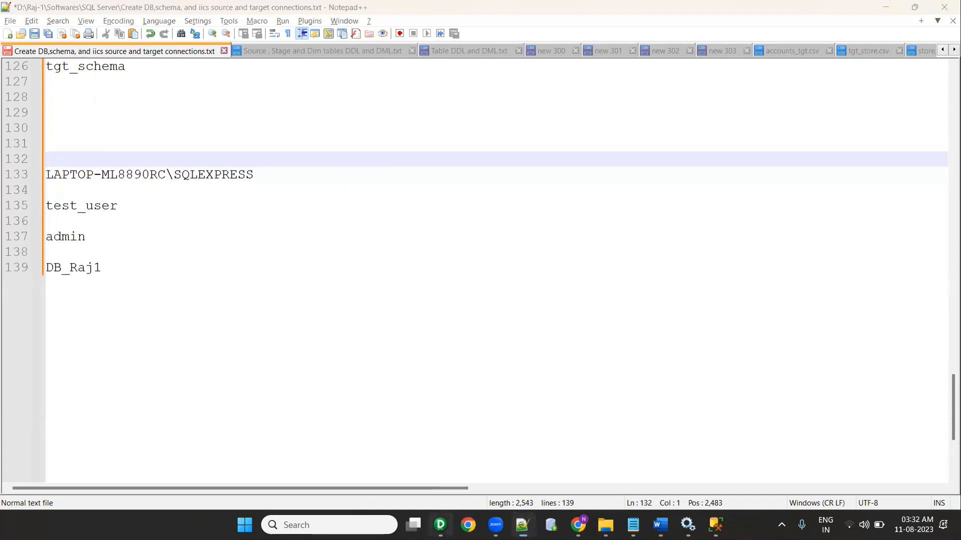
Step: Connect to the RepSvc repository with its password
left_click(52, 135)
left_click(14, 56)
left_click(423, 273)
type("****")
key("Return")
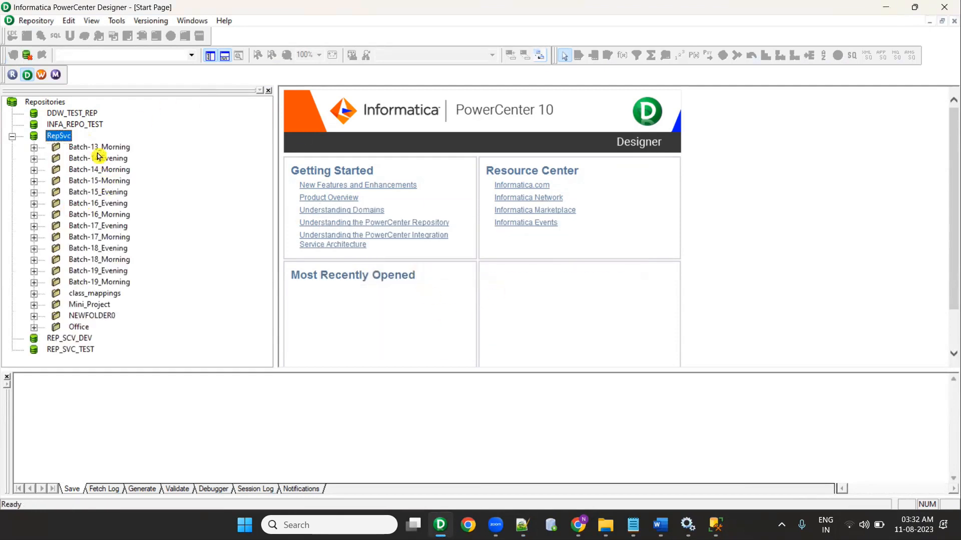
Step: Open folder Batch-13_Morning and start Sources > Import from Database
right_click(97, 147)
left_click(140, 235)
left_click(597, 223)
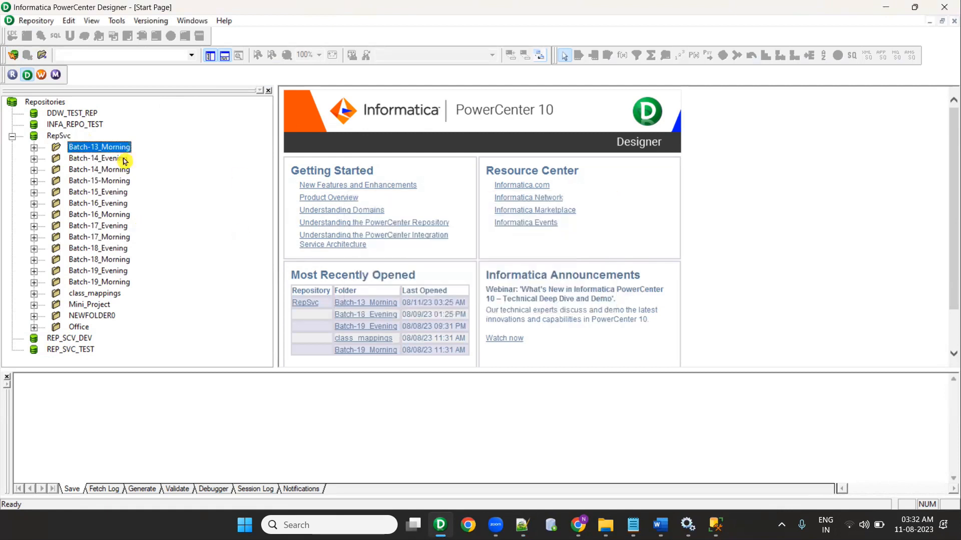
right_click(125, 147)
left_click(160, 222)
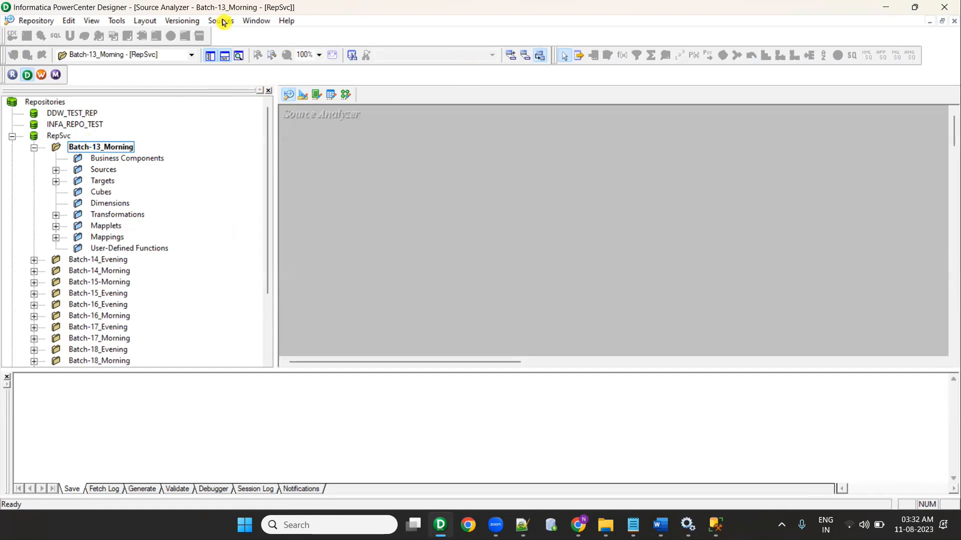
left_click(223, 22)
left_click(231, 35)
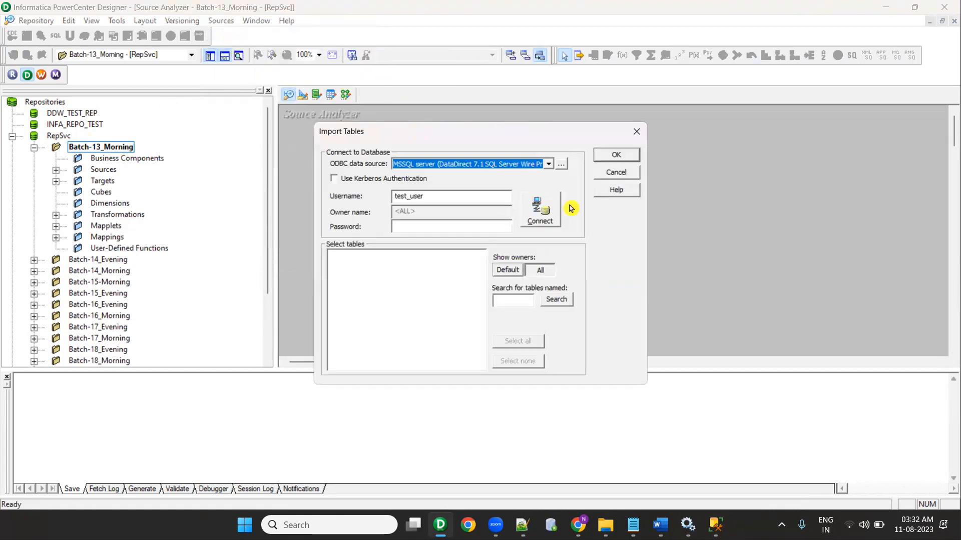
Step: Add a new user DSN using the DataDirect 7.1 New SQL Server Wire Protocol driver
left_click(561, 167)
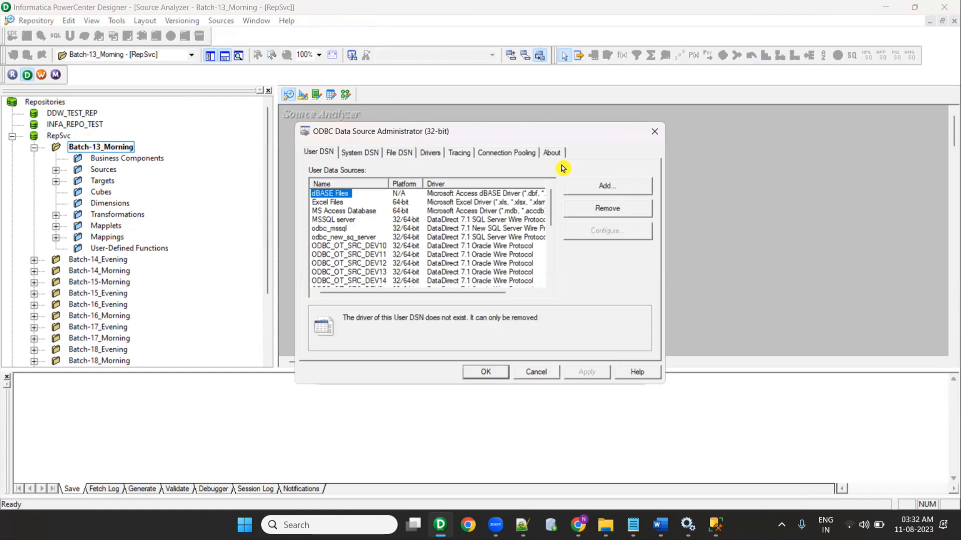
left_click(611, 189)
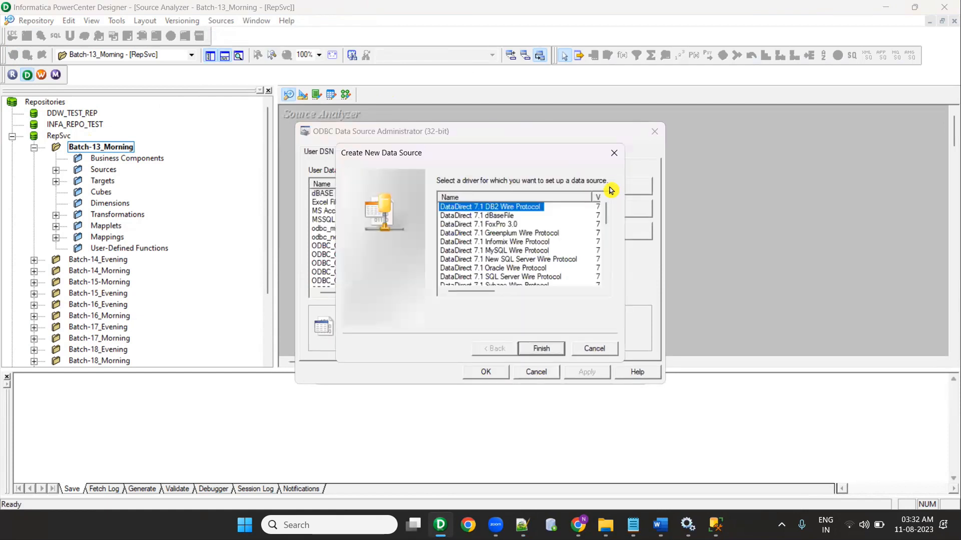
left_click(512, 261)
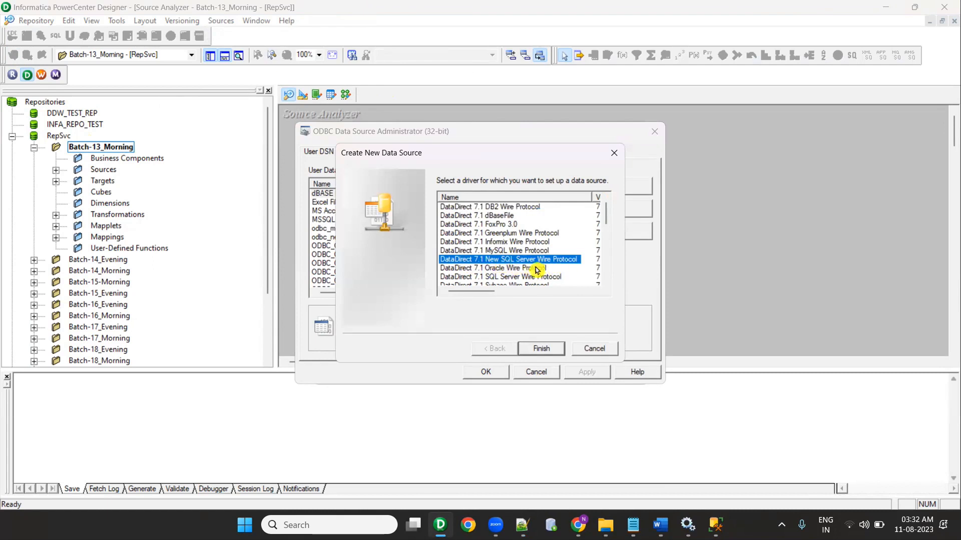
left_click(540, 350)
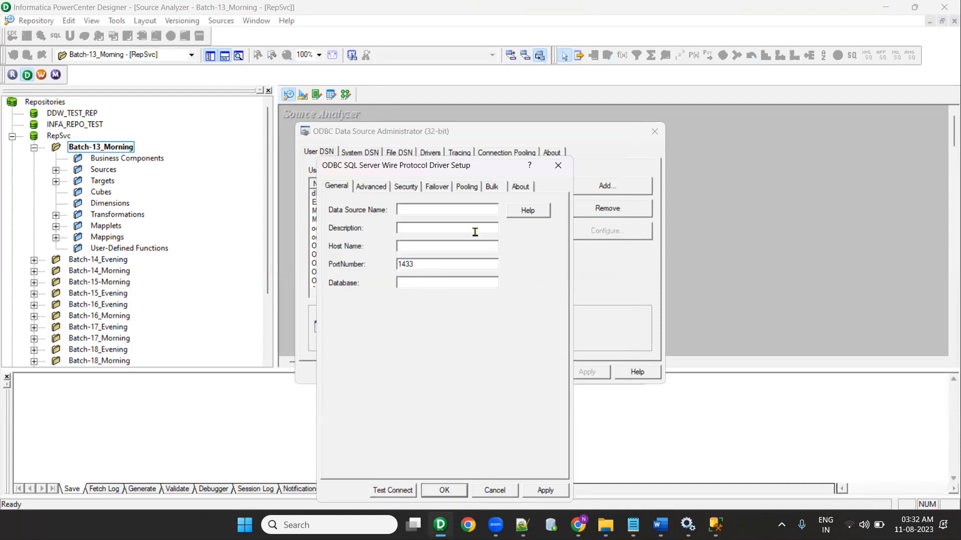
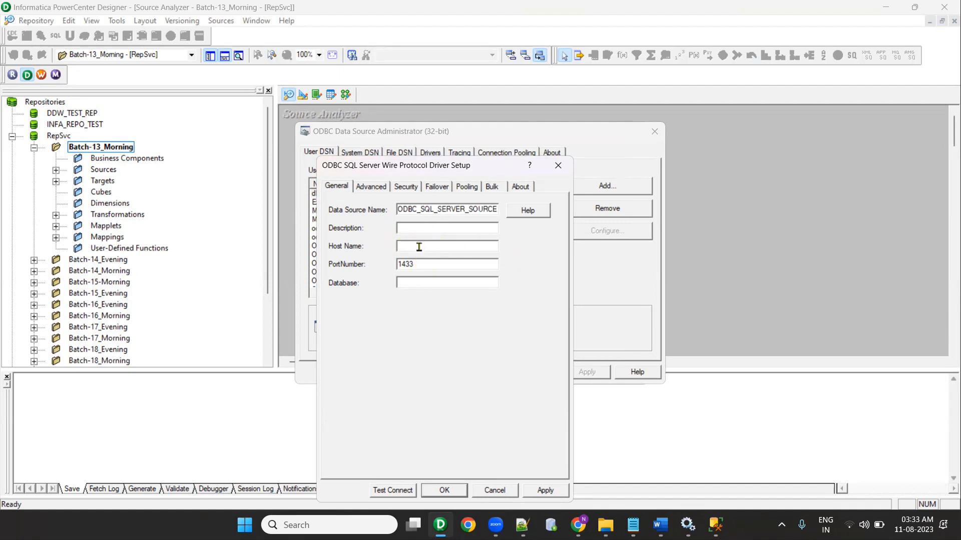
Step: Discard the half-filled ODBC driver setup form
key("alt+Tab")
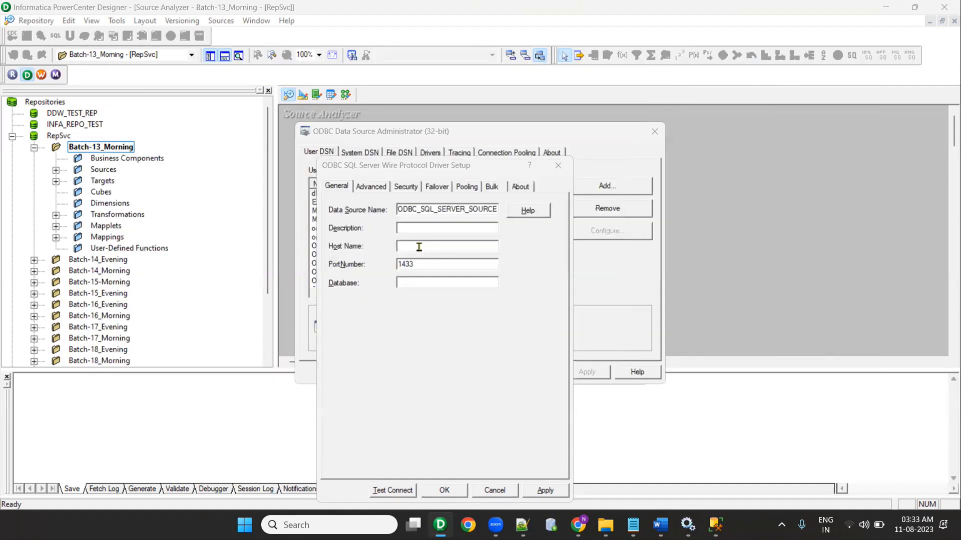
left_click(444, 168)
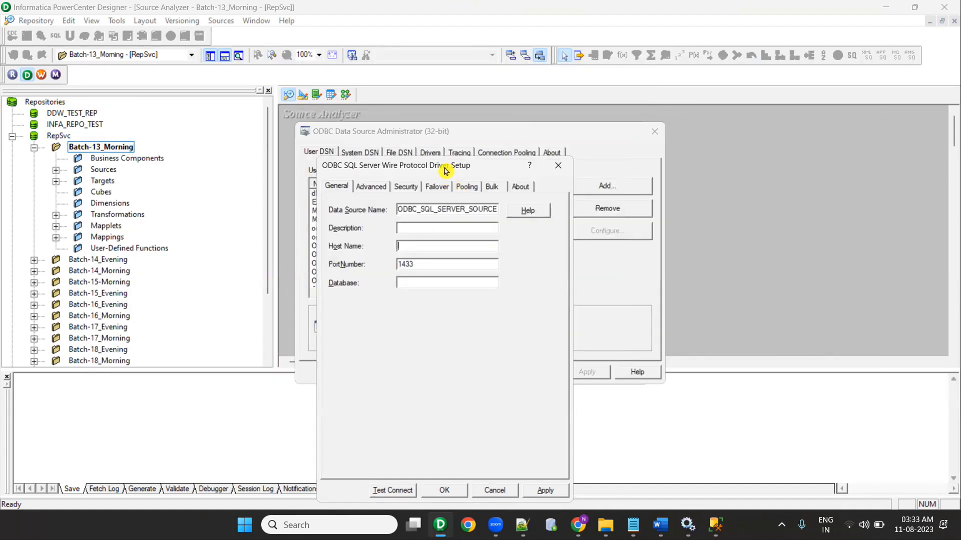
left_click_drag(444, 168, 615, 169)
left_click(728, 166)
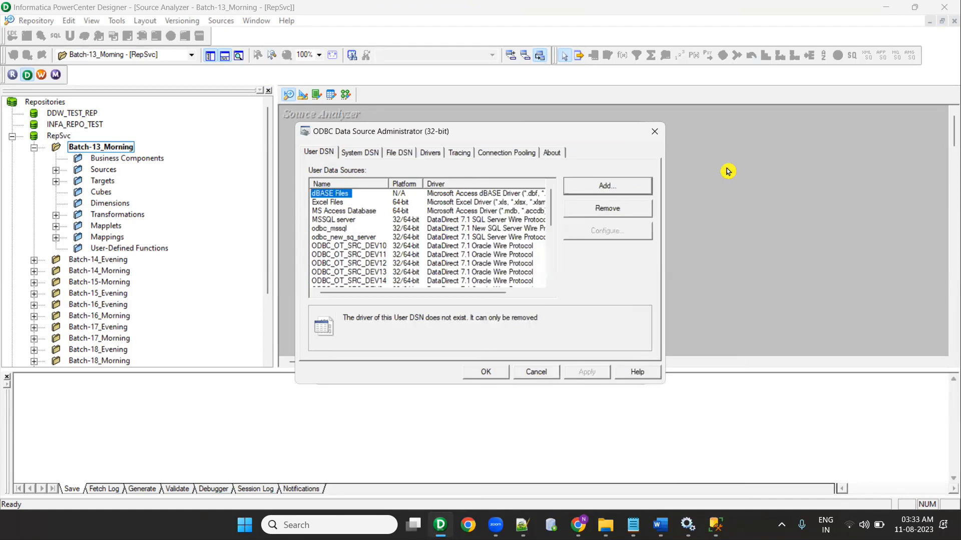
Step: Start a new data source with the New SQL Server Wire Protocol driver, then cancel its setup
left_click(608, 189)
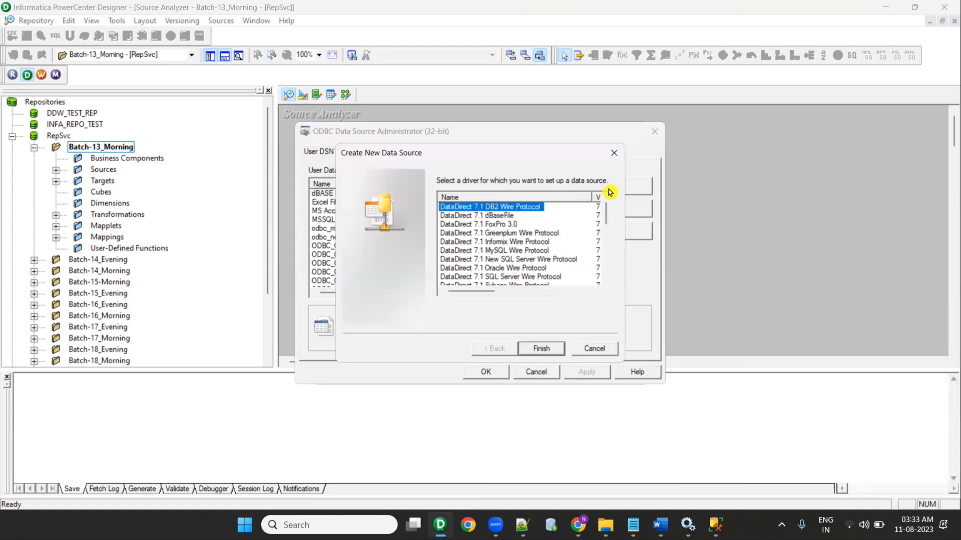
left_click(519, 261)
left_click(525, 277)
left_click(522, 261)
left_click(525, 274)
left_click(527, 262)
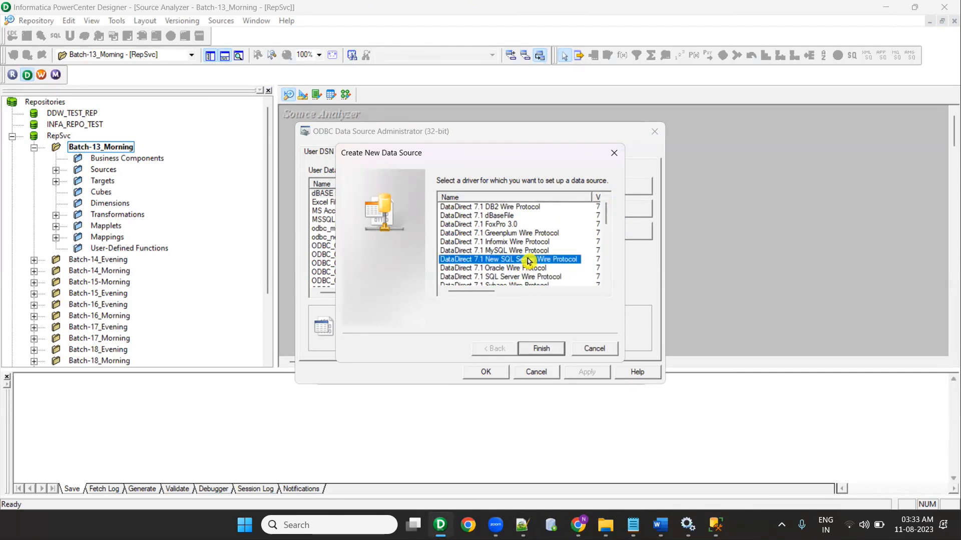
double_click(514, 260)
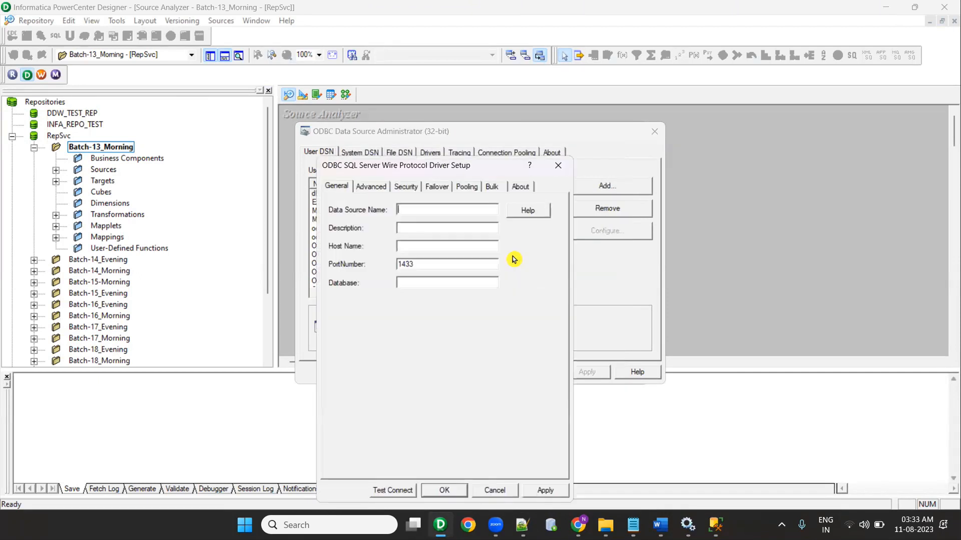
left_click(558, 166)
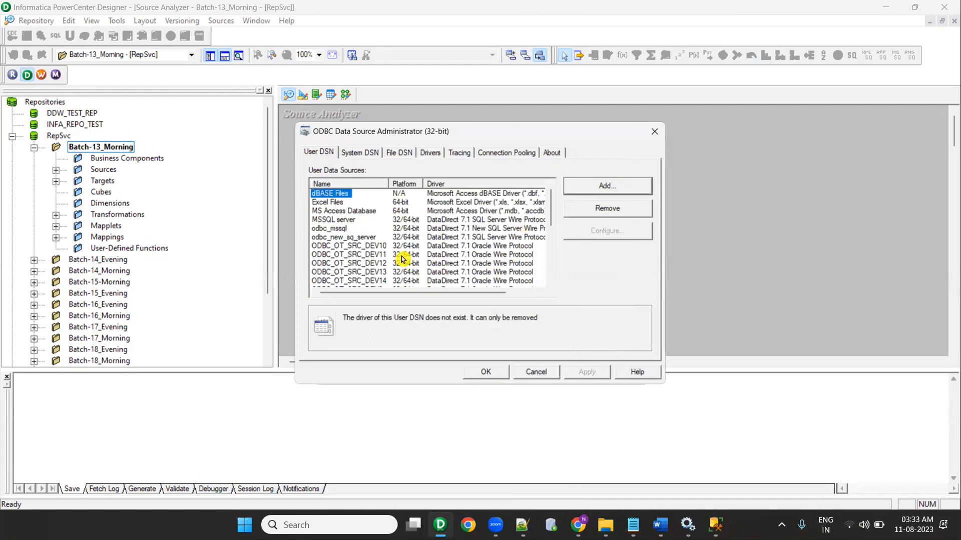
Step: Try the SQL Server Wire Protocol driver setup, then close it and the ODBC manager
left_click(595, 186)
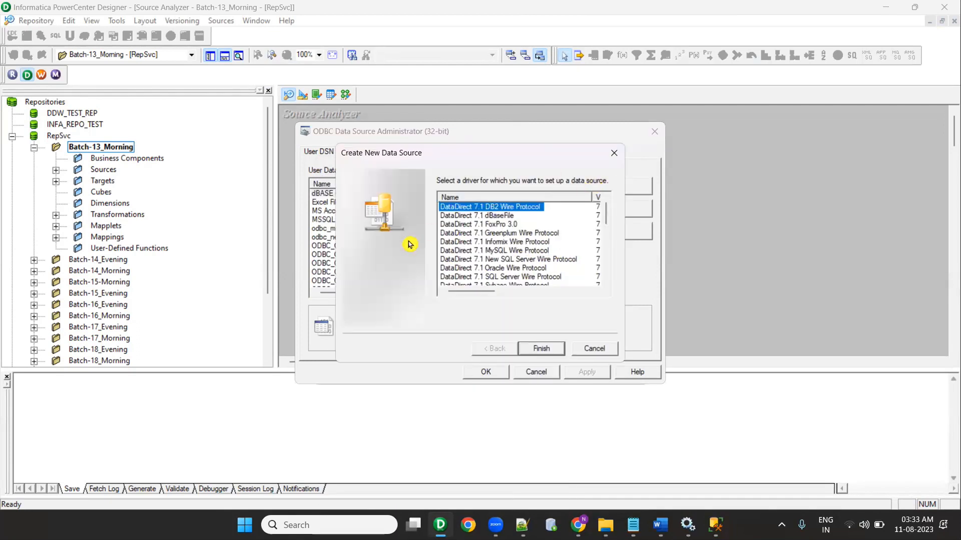
double_click(523, 279)
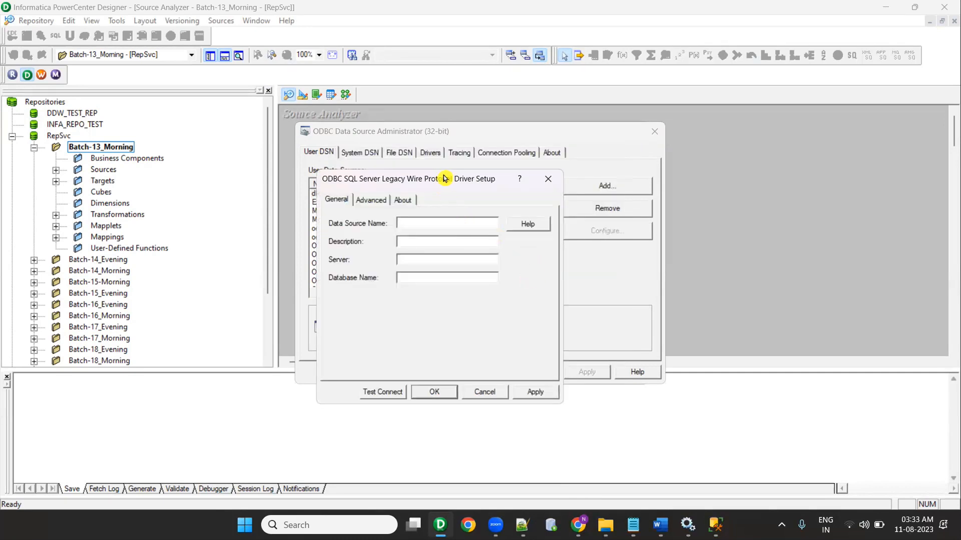
left_click_drag(444, 179, 520, 167)
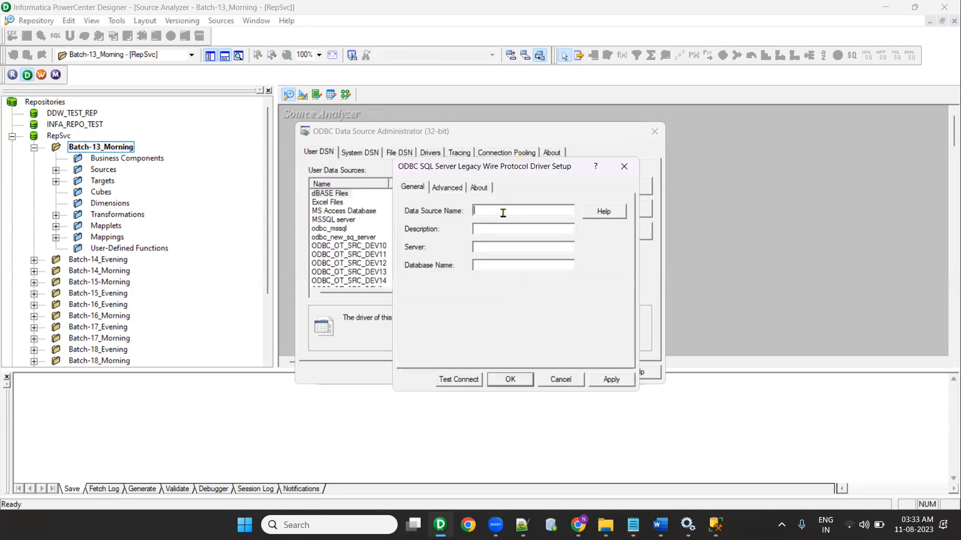
left_click(624, 166)
left_click(654, 131)
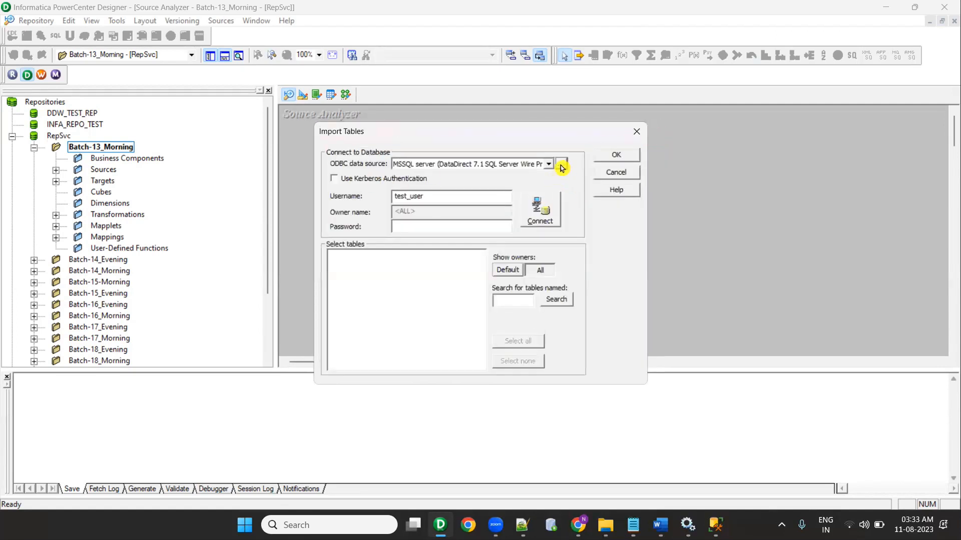
Step: Reopen the ODBC administrator and pick DataDirect 7.1 SQL Server Wire Protocol for a new source
left_click(562, 165)
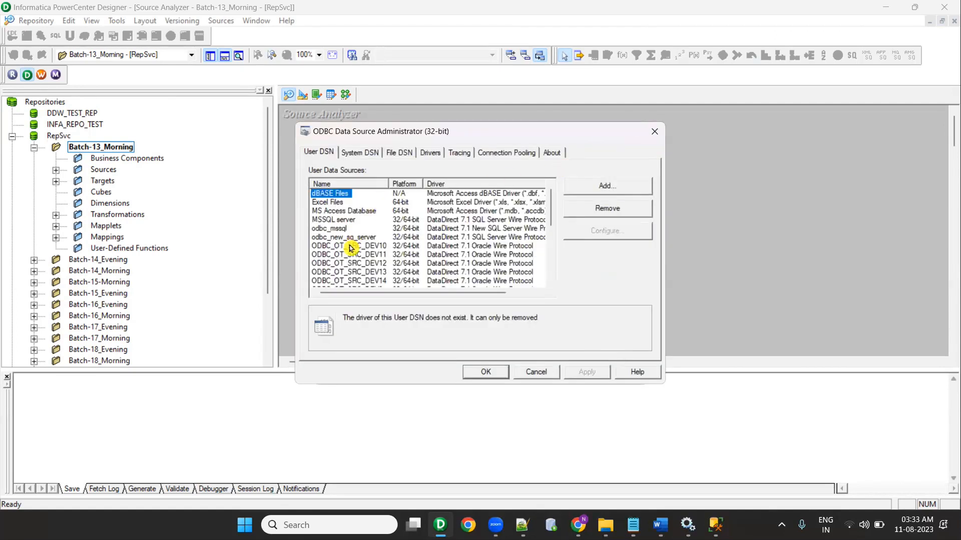
left_click(624, 186)
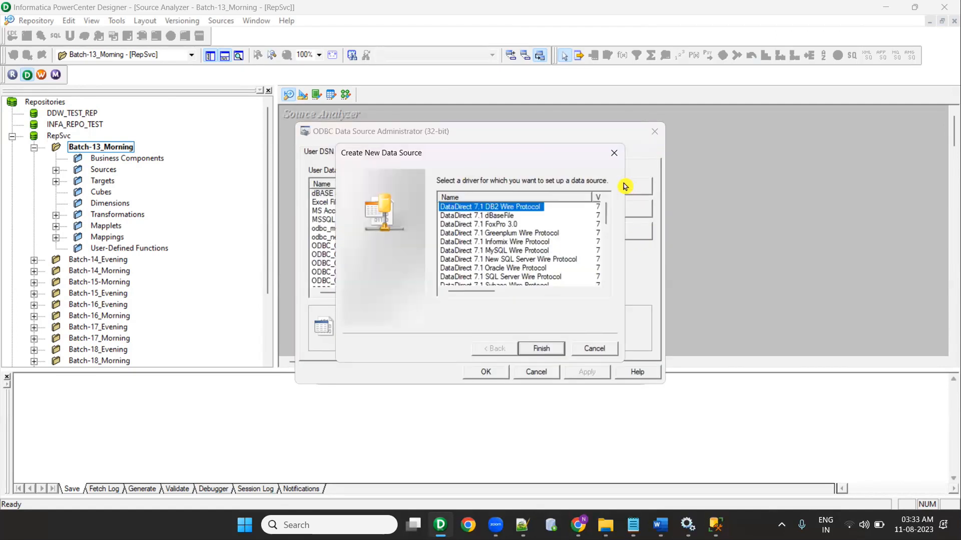
left_click(503, 276)
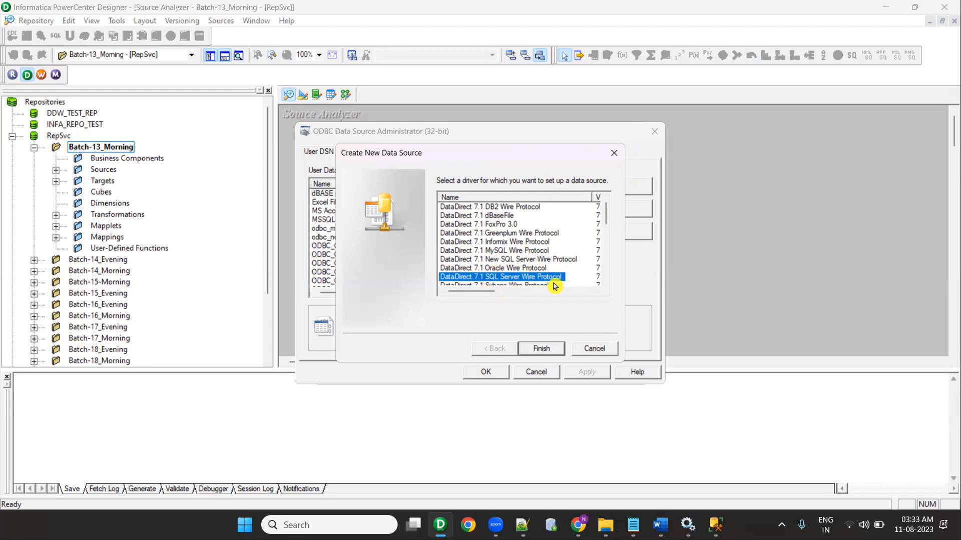
Step: Confirm the driver and name the data source ODBC_SQL_SERVER_SOURCE
left_click(537, 350)
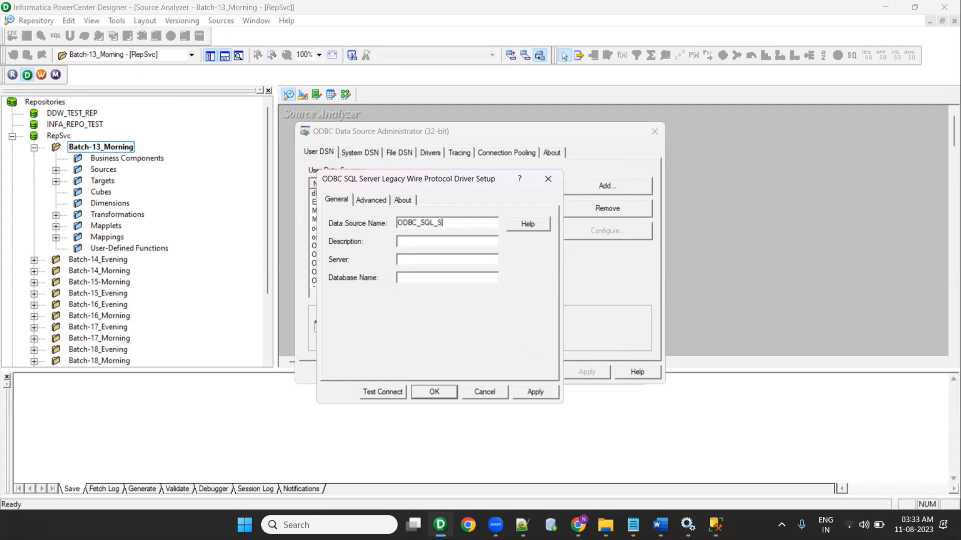
type("ODBC_SQL_SERVER_SOURE")
key("Tab")
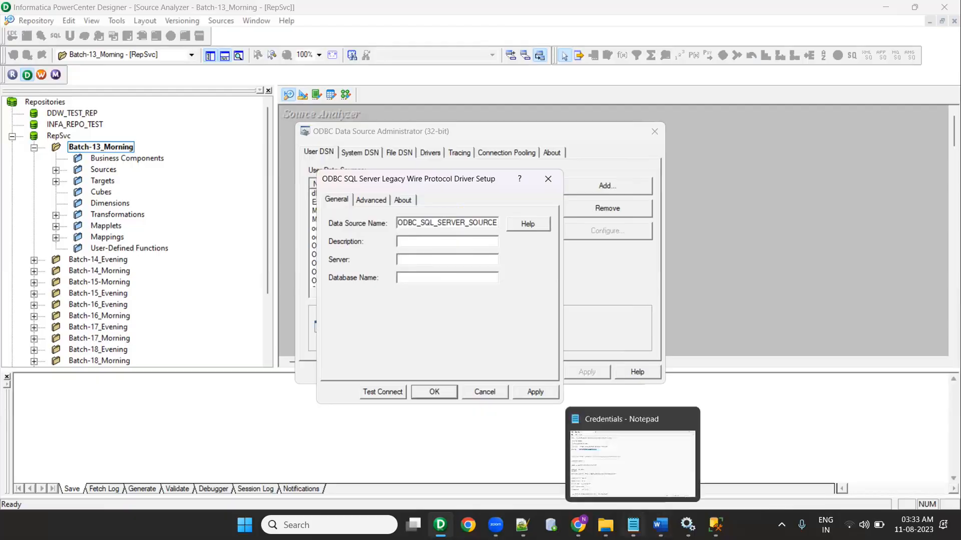
Step: Fill in server LAPTOP-ML8890RC\SQLEXPRESS, copied from the Notepad++ connection notes
left_click(633, 525)
left_click(633, 525)
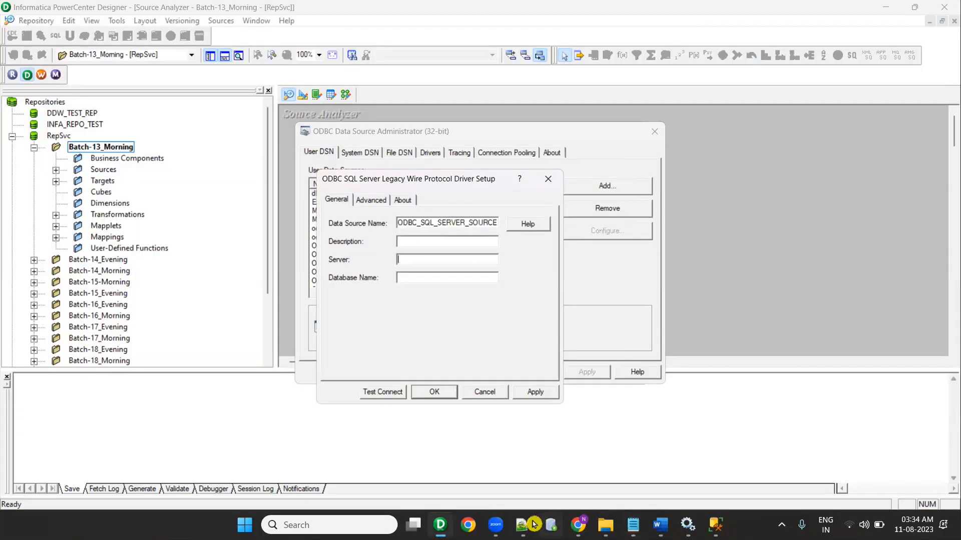
left_click(523, 525)
left_click_drag(258, 177, 45, 176)
left_click(45, 176)
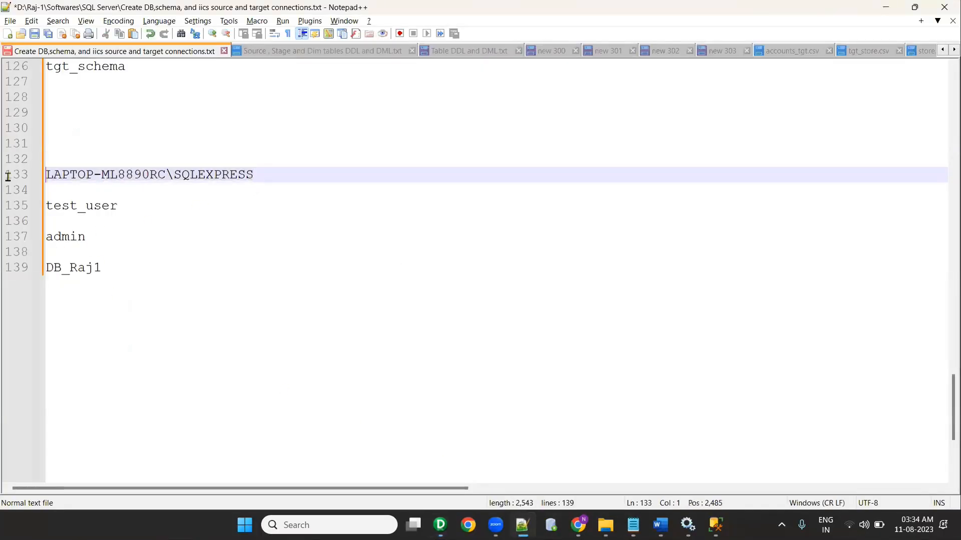
left_click_drag(275, 174, 20, 179)
key("ctrl+c")
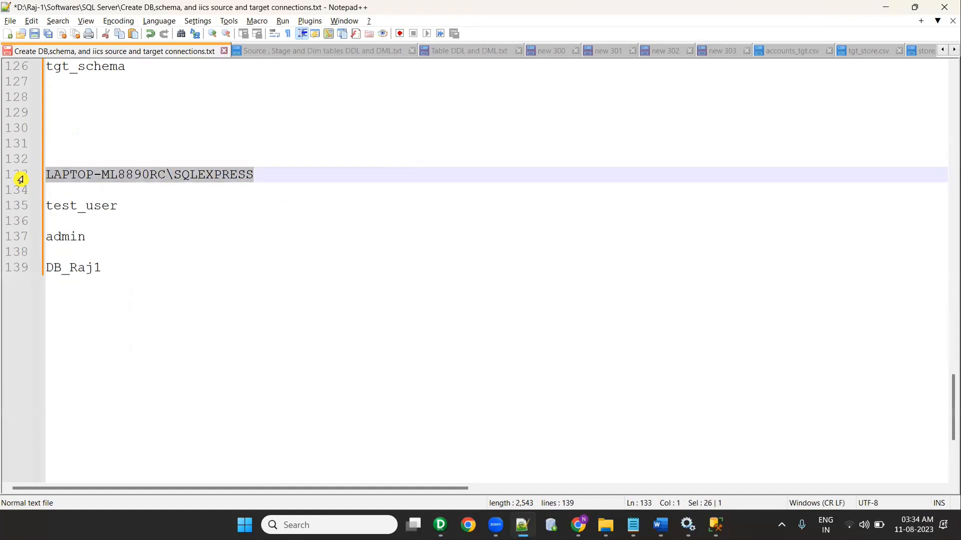
key("alt+Tab")
left_click(440, 260)
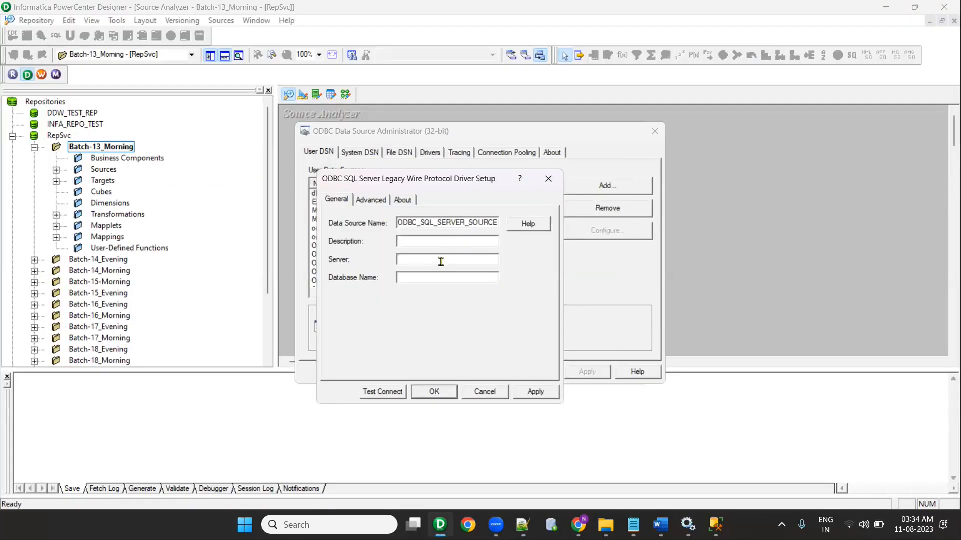
key("ctrl+v")
Step: Copy the database name from the notes into the driver setup
key("alt+Tab")
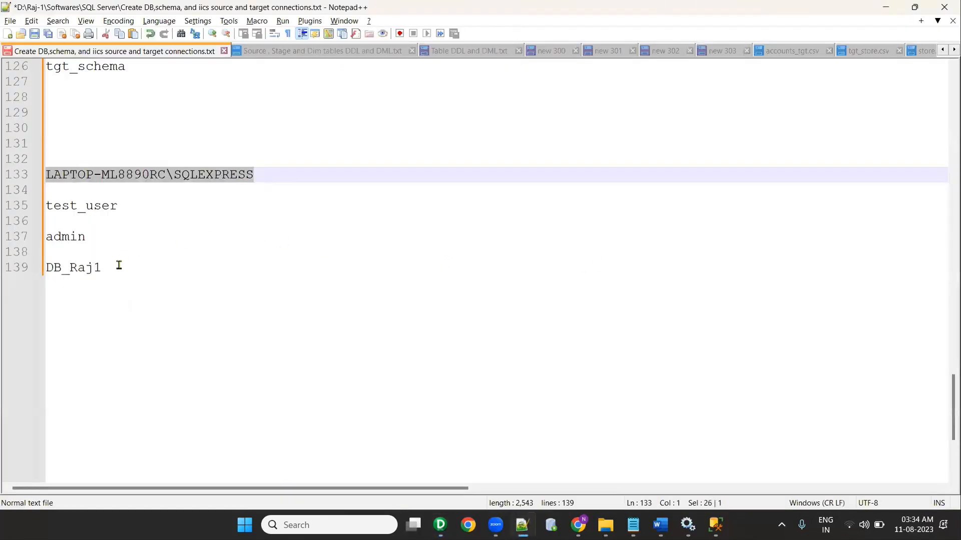
left_click_drag(119, 265, 27, 262)
key("ctrl+c")
key("alt+Tab")
left_click(433, 277)
key("ctrl+v")
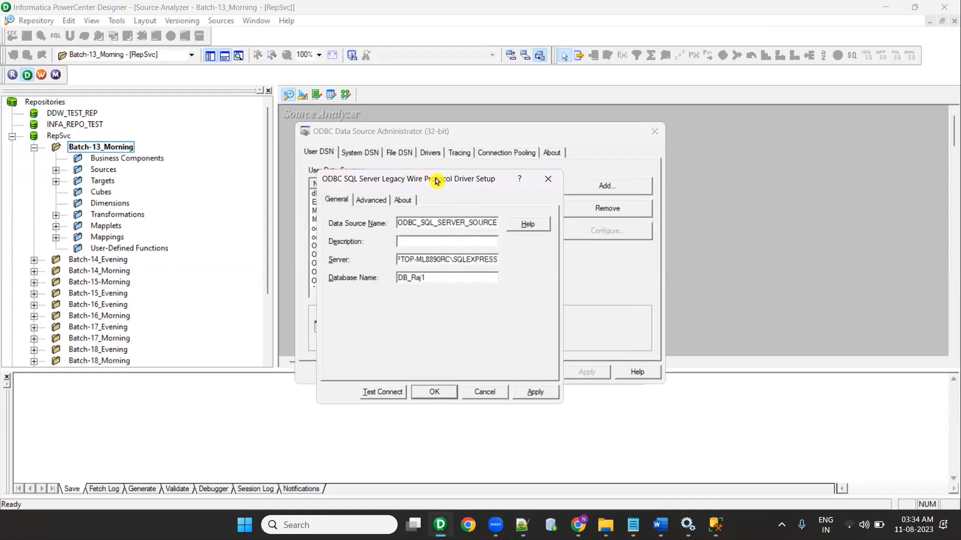
Step: Test the connection, save the data source, and close the ODBC administrator
left_click_drag(436, 181, 545, 139)
left_click(490, 350)
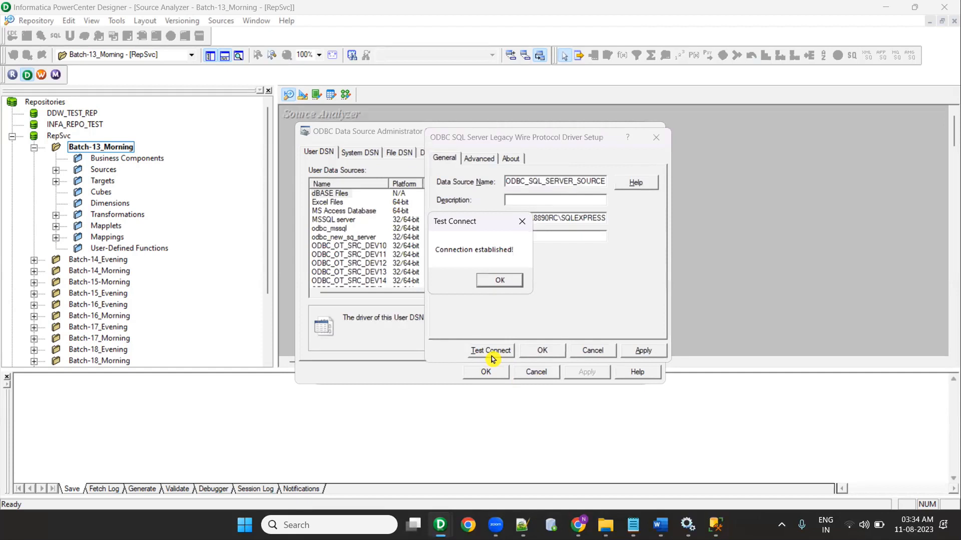
left_click(500, 280)
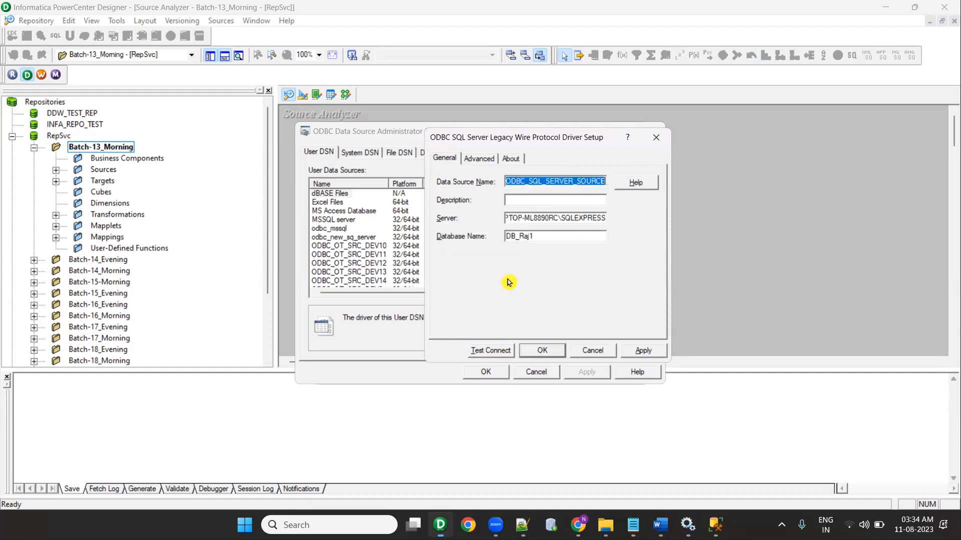
left_click(544, 350)
left_click(486, 372)
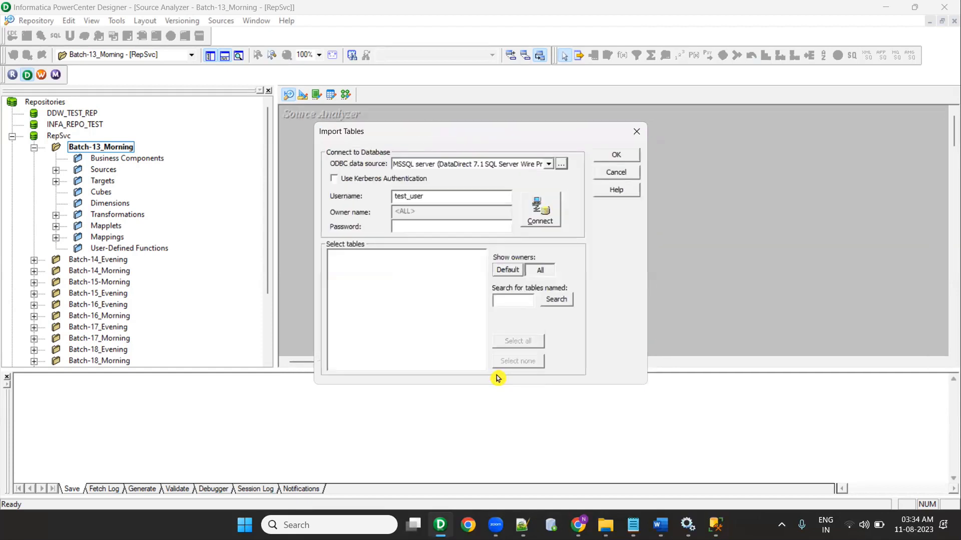
Step: Choose ODBC_SQL_SERVER_SOURCE as the import data source
left_click(489, 166)
scroll(491, 213, "down", 6)
scroll(491, 213, "down", 3)
left_click(483, 209)
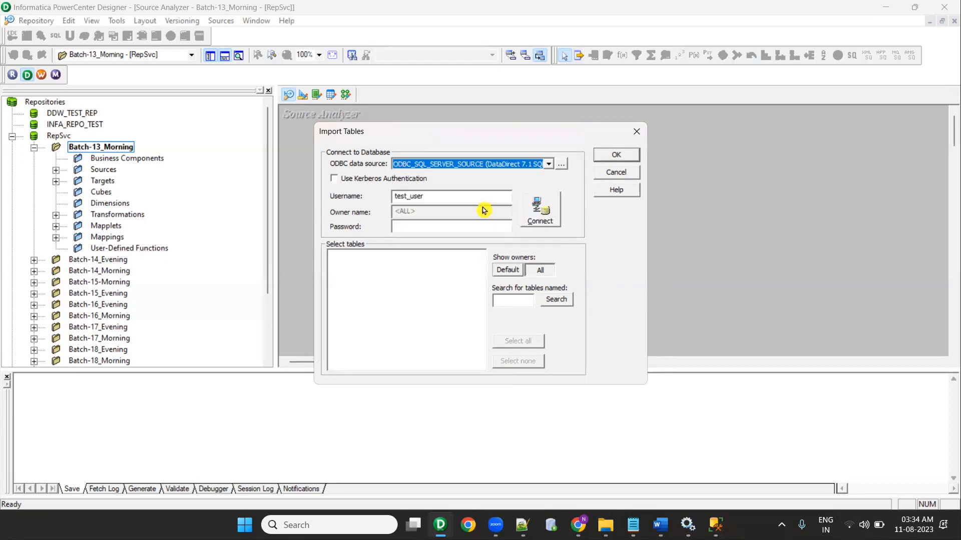
Step: Replace the owner name with test_user, copied from the connection notes
left_click(459, 197)
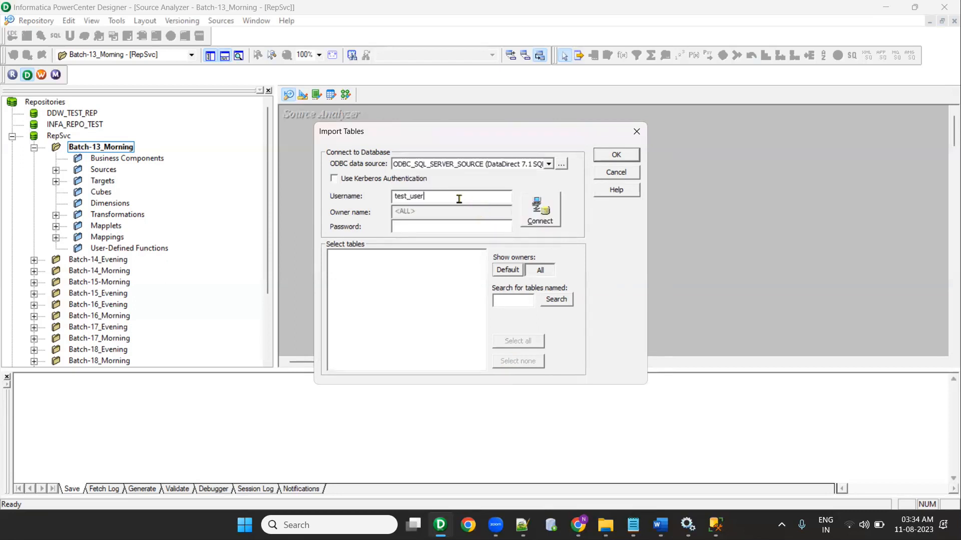
left_click(507, 270)
left_click_drag(429, 210, 323, 208)
key("BackSpace")
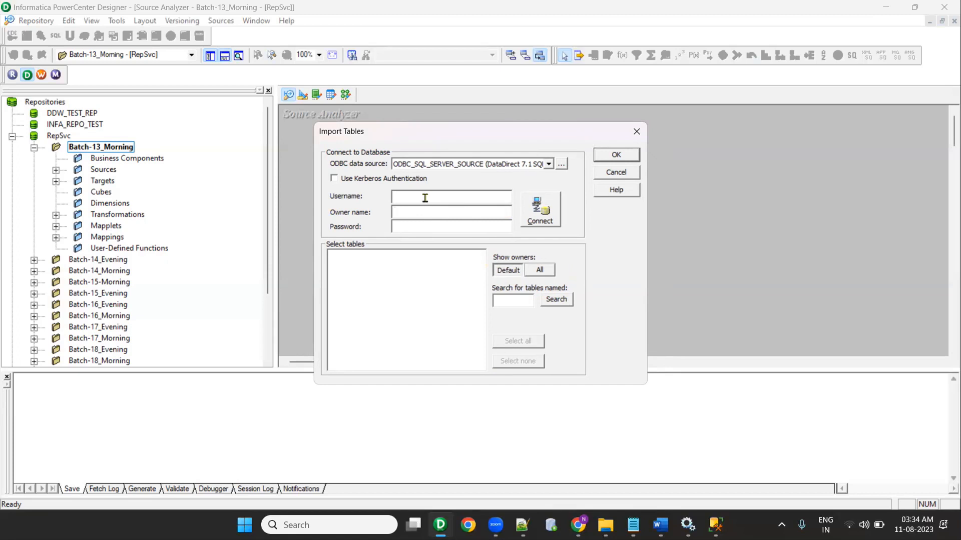
left_click(523, 524)
left_click_drag(128, 208, 13, 209)
key("alt+Tab")
left_click(456, 196)
left_click(448, 212)
key("ctrl+v")
Step: Supply the password, connect, and show tables from all owners
key("alt+Tab")
left_click_drag(89, 240, 34, 237)
key("alt+Tab")
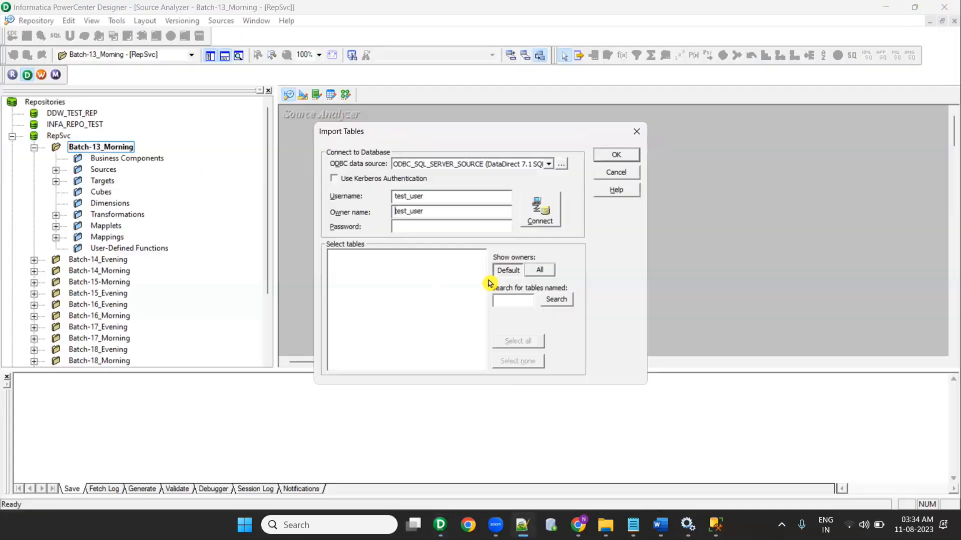
left_click(539, 221)
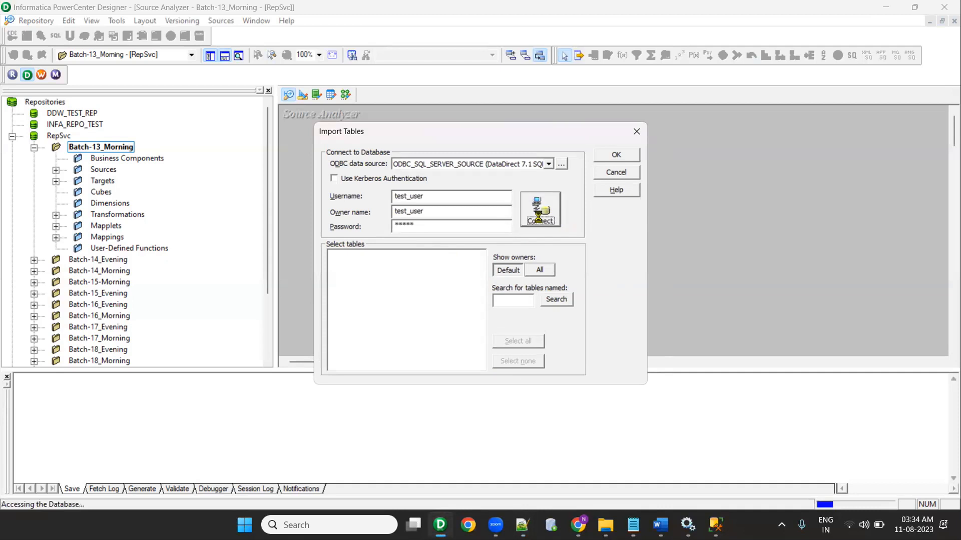
left_click(546, 273)
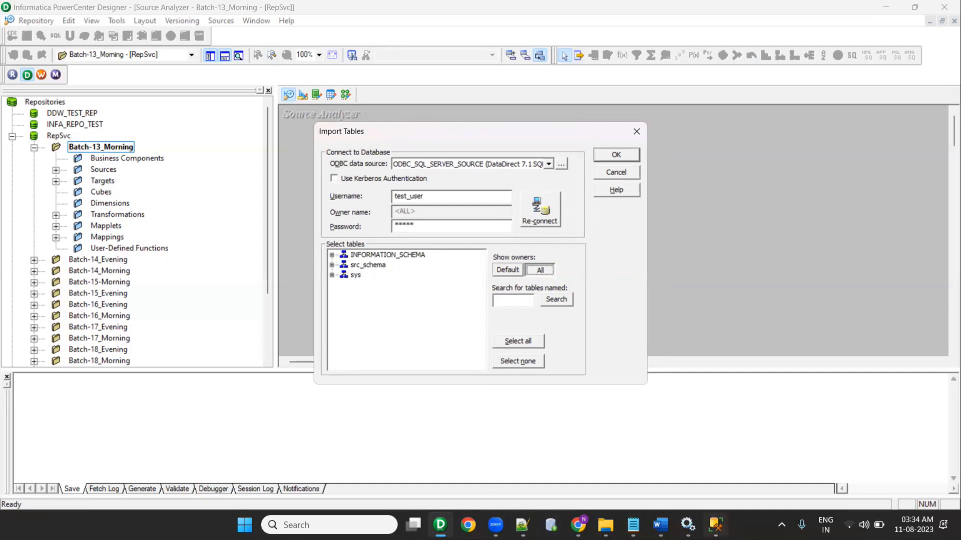
left_click(716, 525)
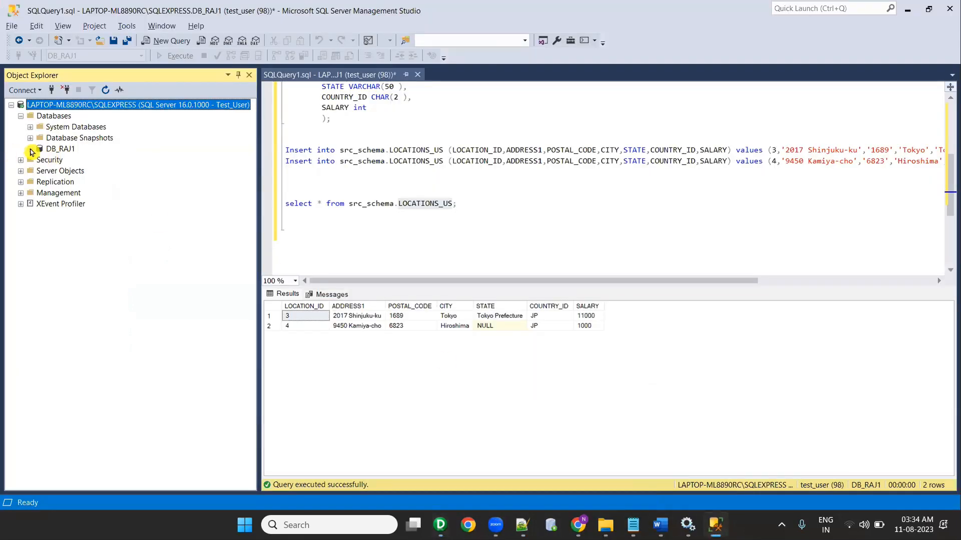
Step: Expand DB_RAJ1 > Tables to confirm src_schema.LOCATIONS_US is there
left_click(30, 150)
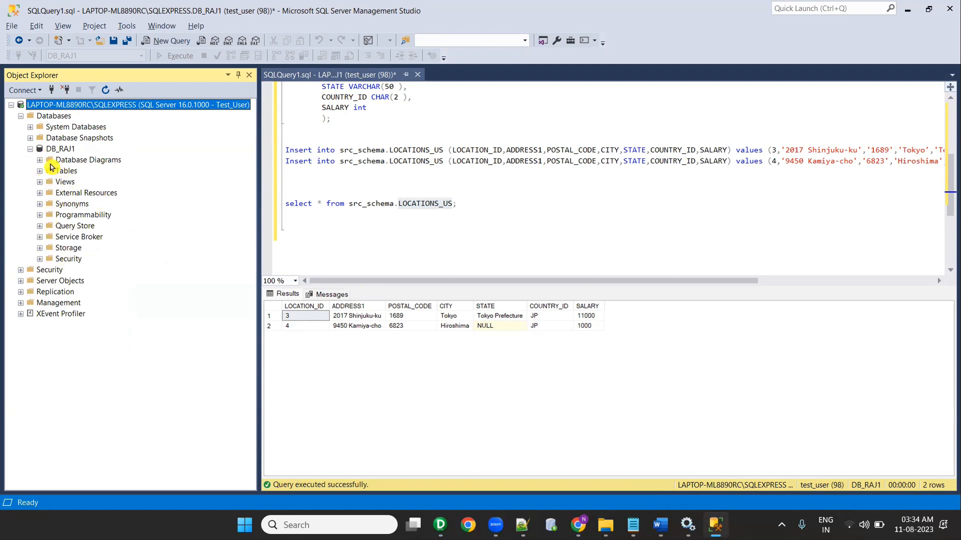
left_click(39, 171)
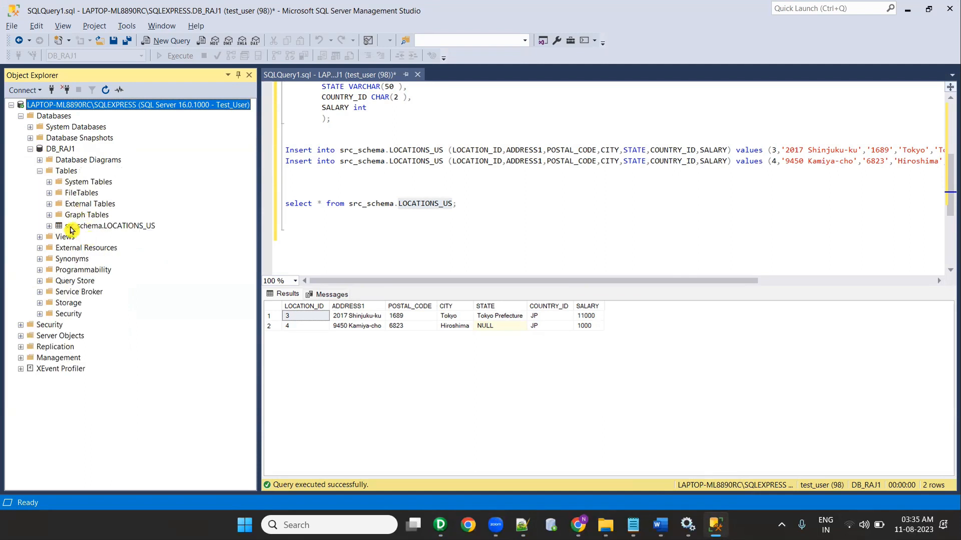
key("alt+Tab")
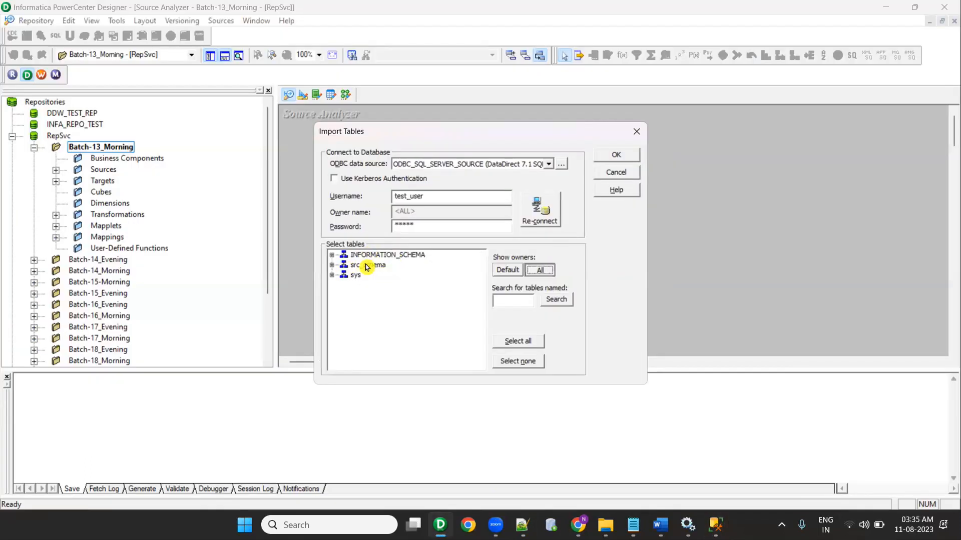
Step: Import src_schema.LOCATIONS_US as a source definition and save it to the repository
left_click(331, 265)
left_click(344, 275)
left_click(396, 286)
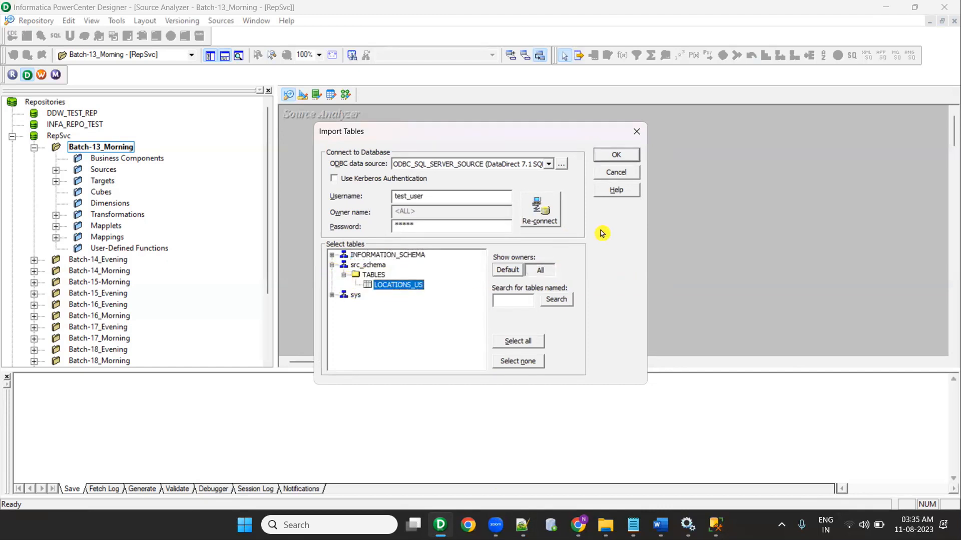
left_click(616, 156)
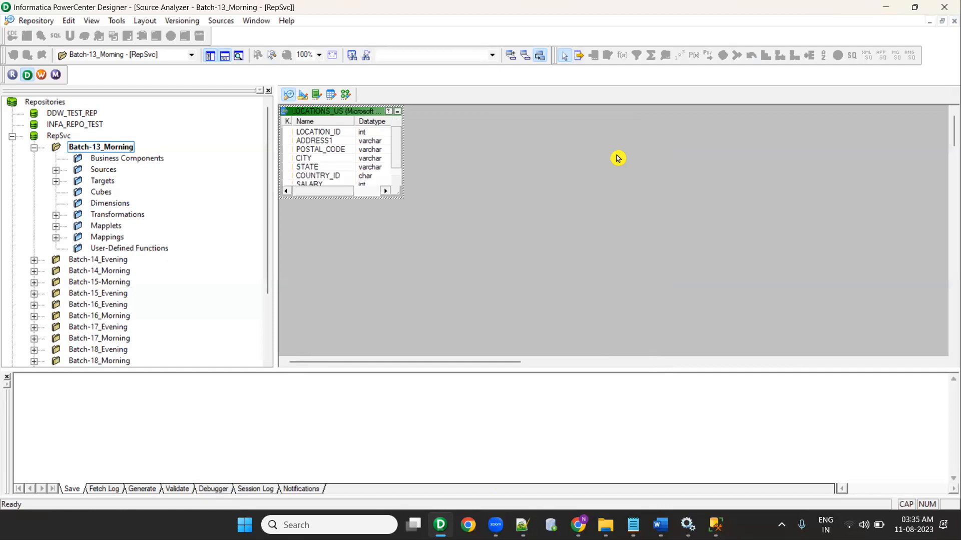
left_click_drag(355, 112, 414, 199)
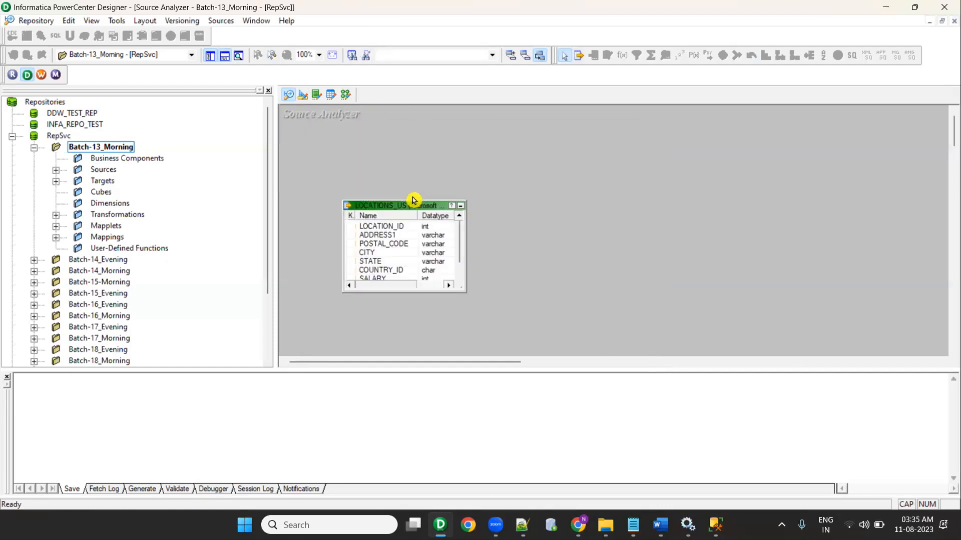
key("ctrl+s")
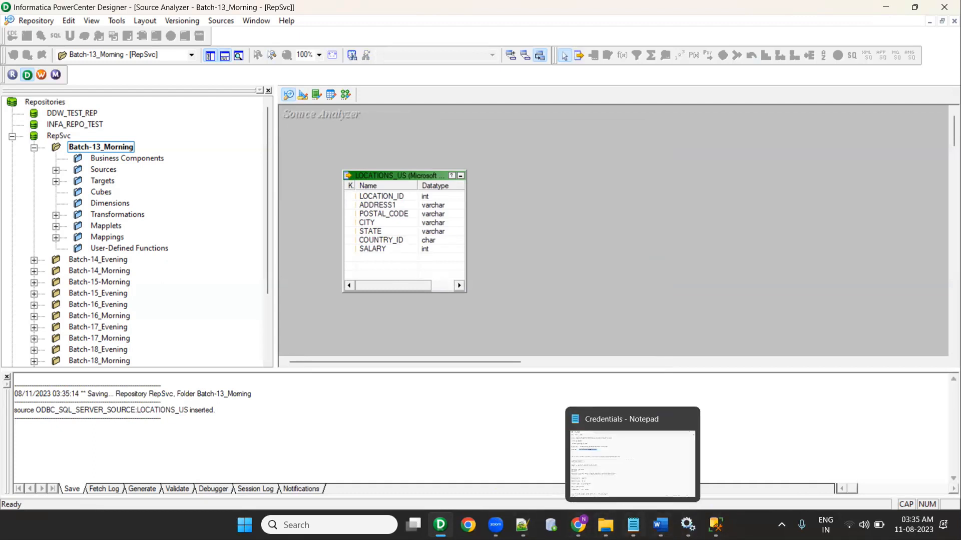
left_click(515, 526)
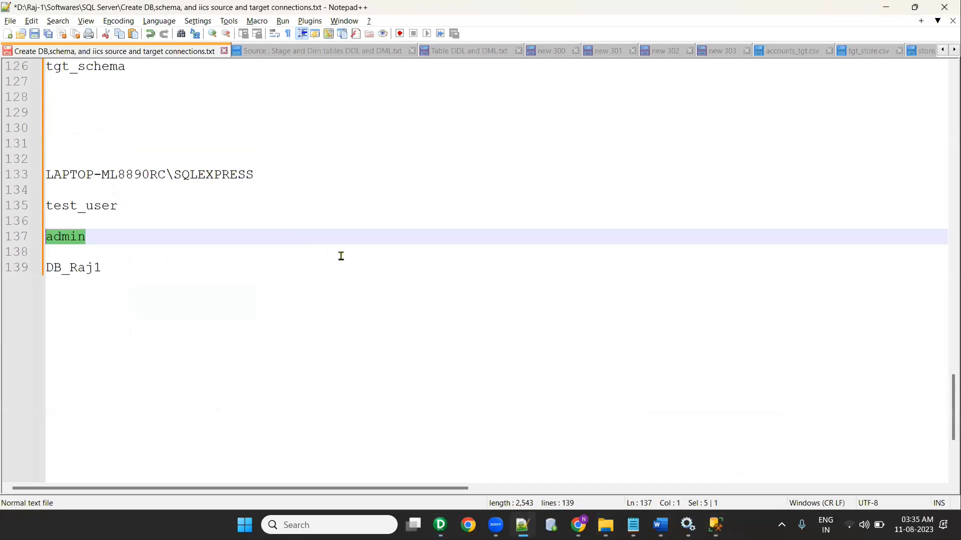
Step: Copy the 'create schema tgt_schema' line from the Notepad++ setup script
scroll(347, 271, "up", 12)
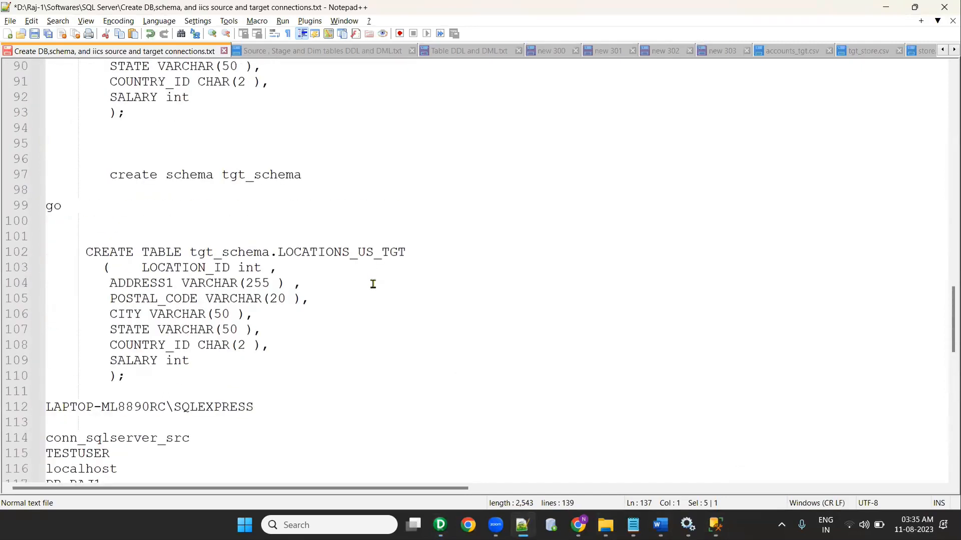
scroll(373, 284, "up", 5)
scroll(375, 285, "down", 3)
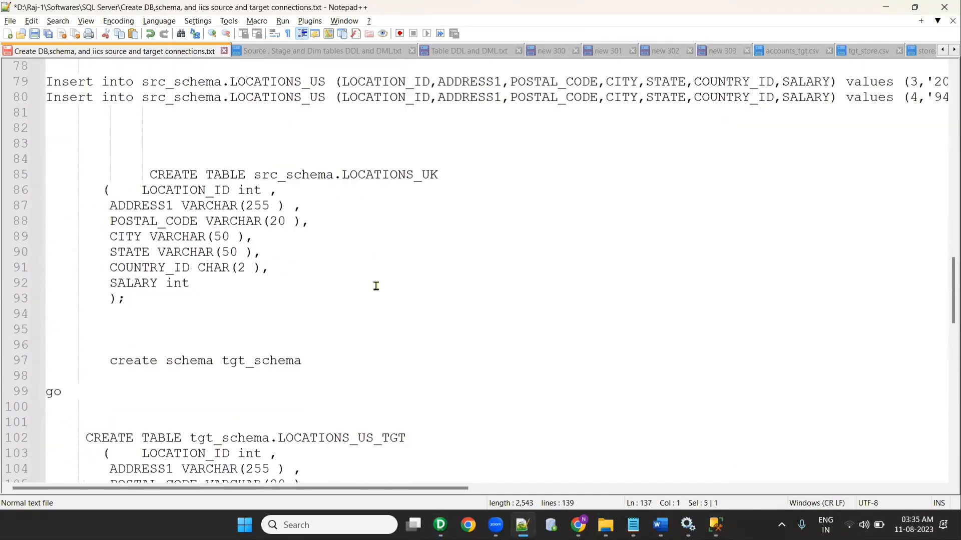
left_click_drag(302, 267, 65, 268)
key("ctrl+c")
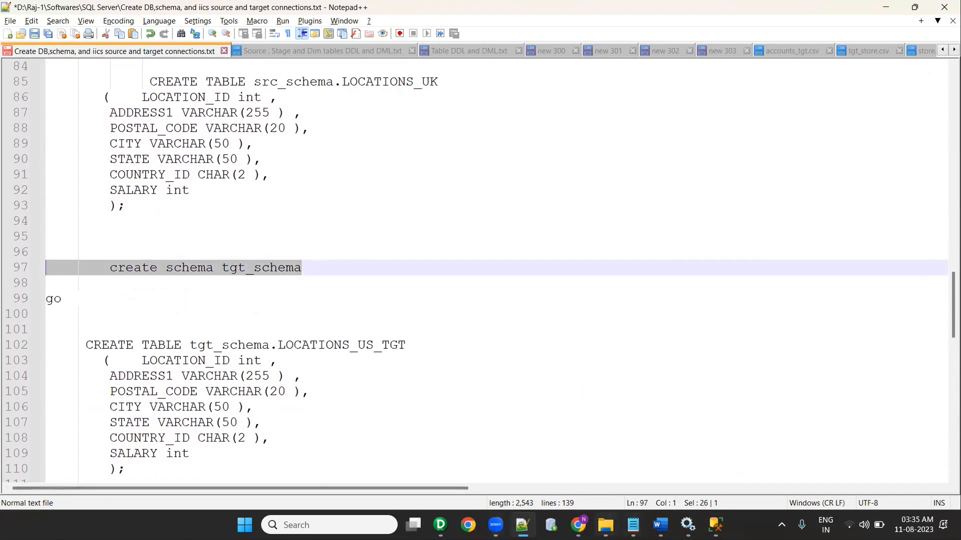
left_click(716, 525)
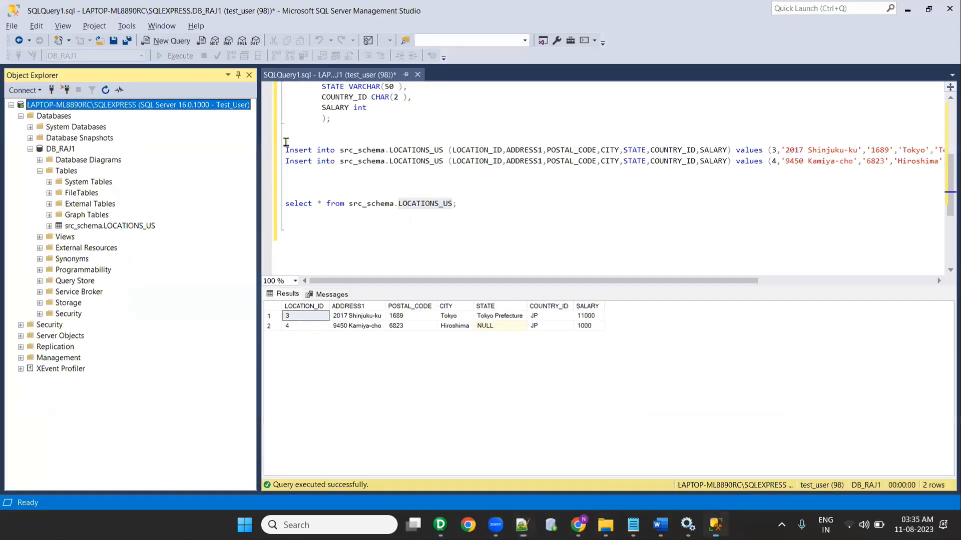
Step: Paste and run 'create schema tgt_schema' below the select query
left_click(475, 211)
key("Return")
key("Return")
key("ctrl+v")
left_click_drag(445, 248, 283, 234)
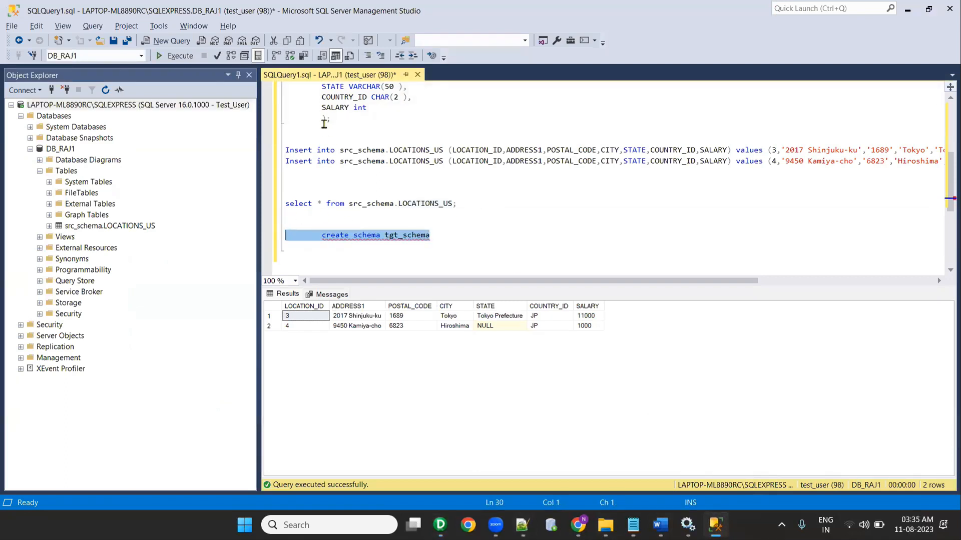
left_click(176, 57)
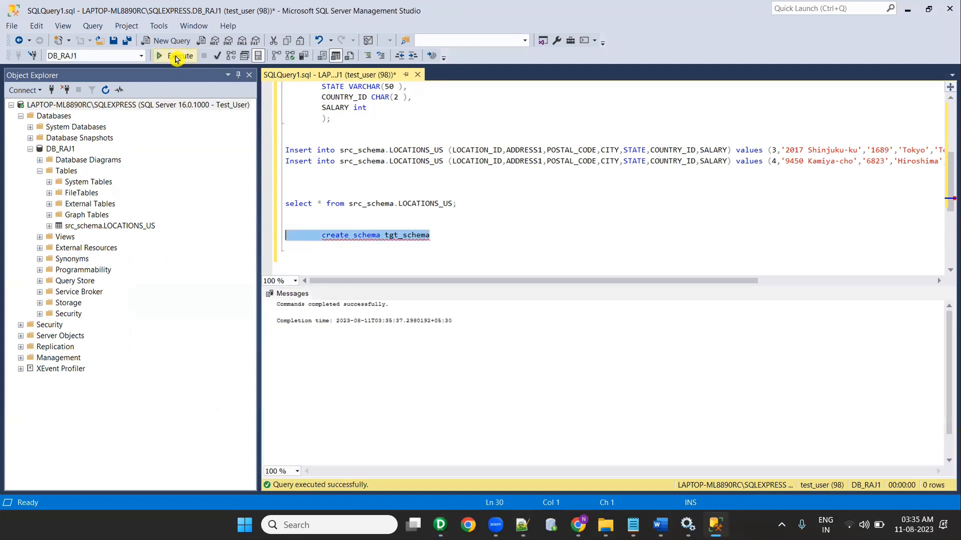
Step: Paste and run the go and CREATE TABLE tgt_schema.LOCATIONS_US_TGT statements
key("alt+Tab")
left_click_drag(141, 281, 8, 120)
key("ctrl+c")
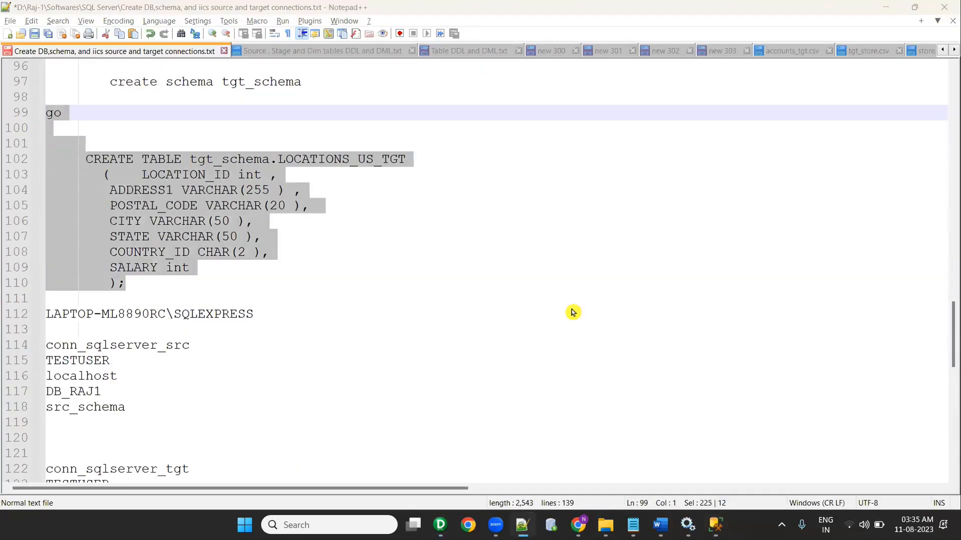
key("alt+Tab")
left_click(457, 243)
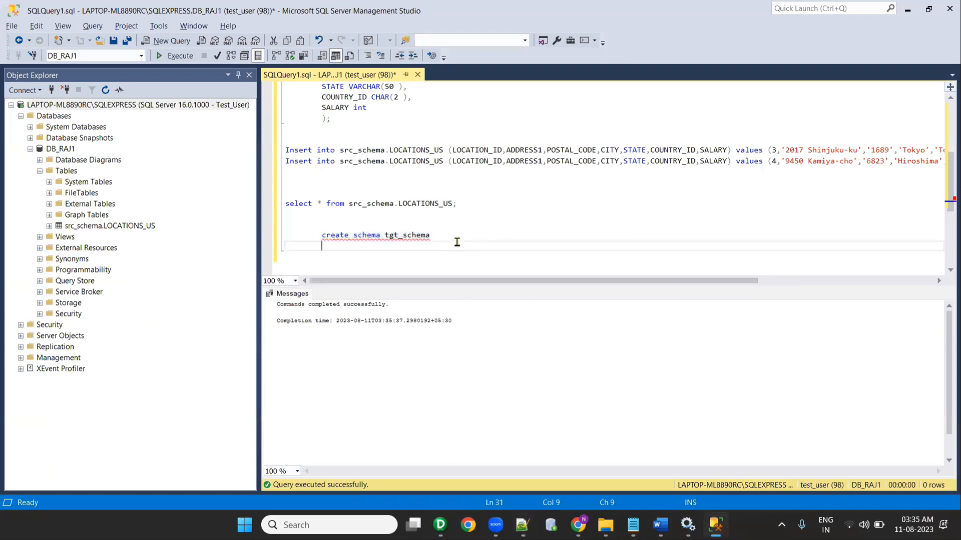
key("ctrl+v")
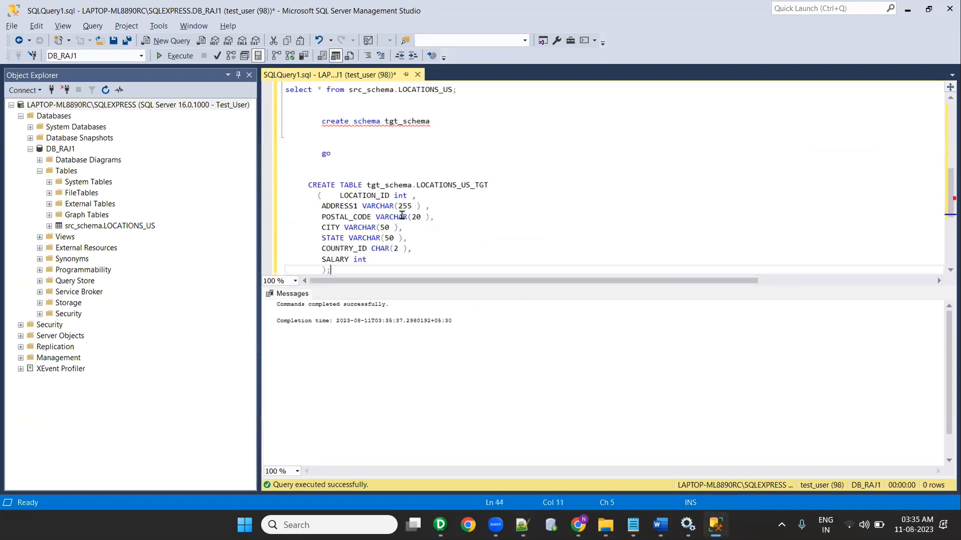
left_click_drag(360, 267, 286, 143)
left_click(176, 56)
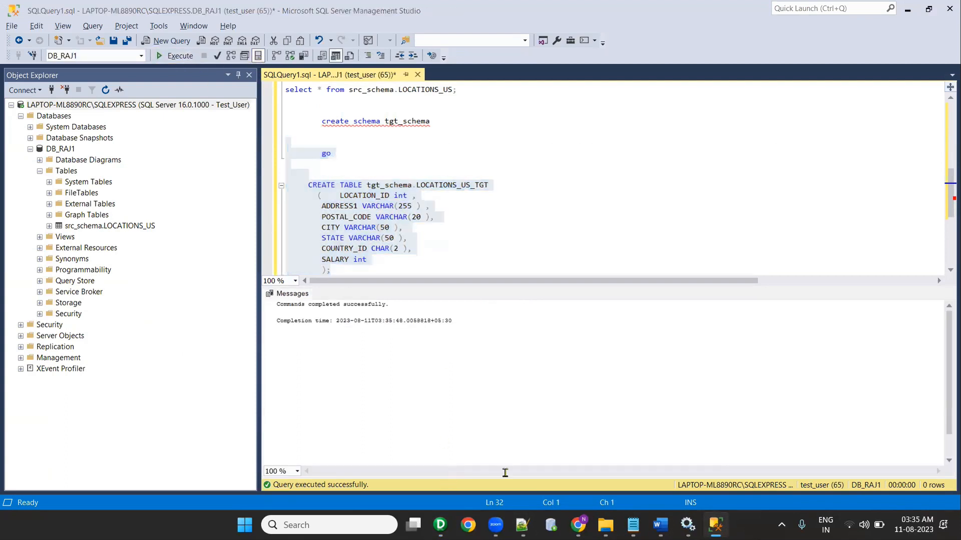
key("alt+Tab")
key("alt+Tab")
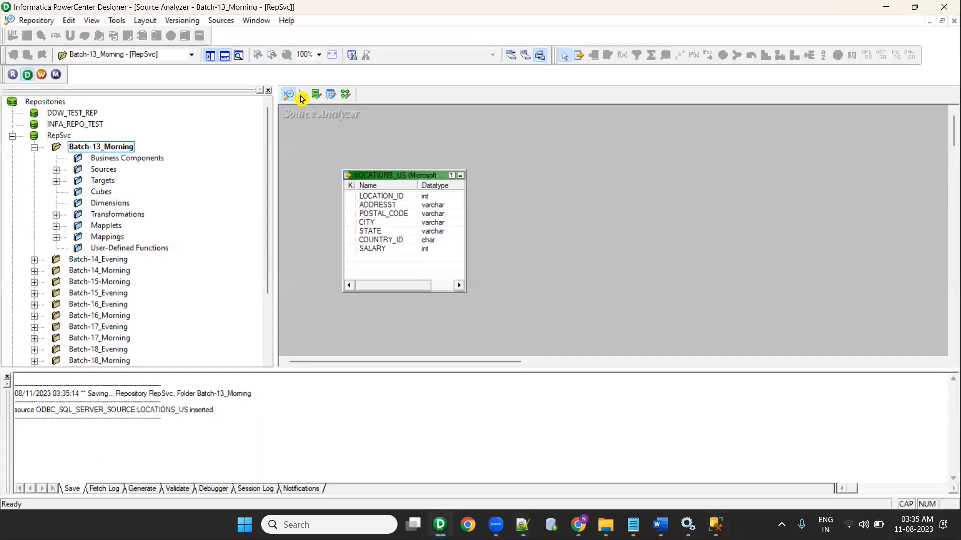
Step: Clear the Target Designer workspace and start importing a target from the database
left_click(302, 94)
right_click(634, 179)
left_click(648, 196)
left_click(216, 20)
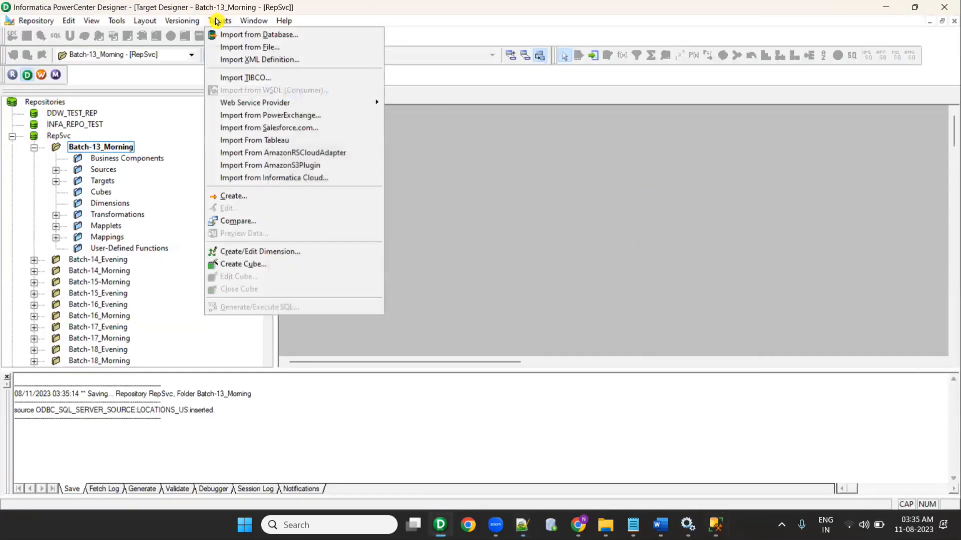
left_click(230, 34)
Step: Add a new ODBC data source using the SQL Server Wire Protocol driver
left_click(562, 164)
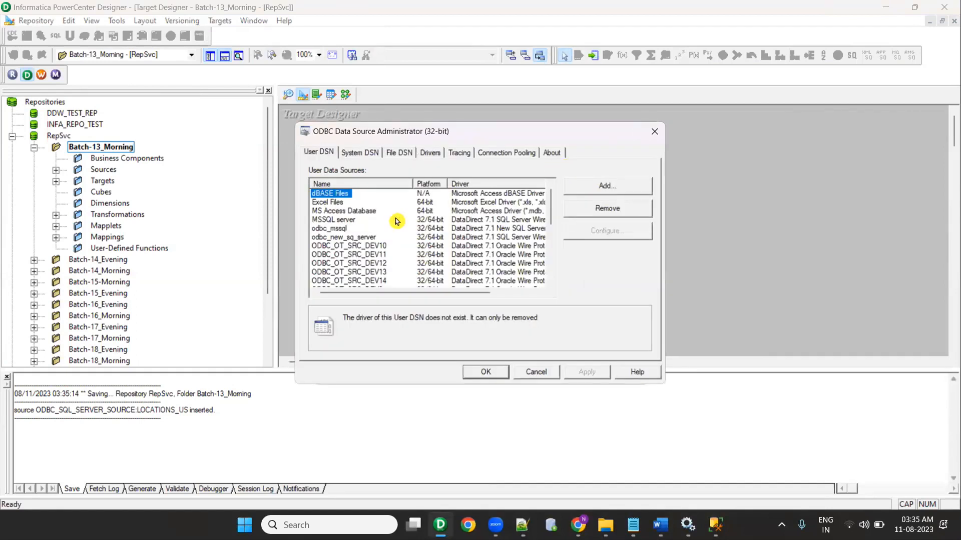
left_click(626, 190)
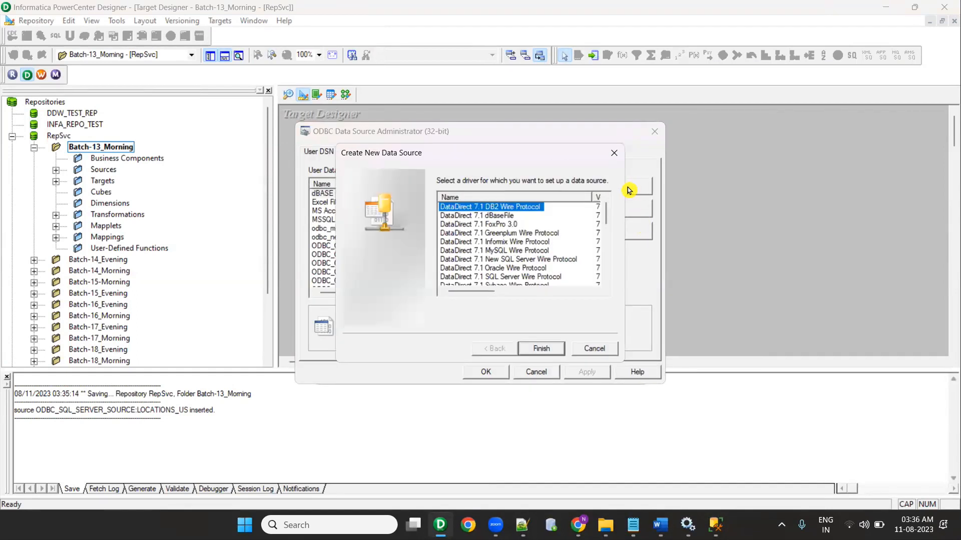
left_click(517, 280)
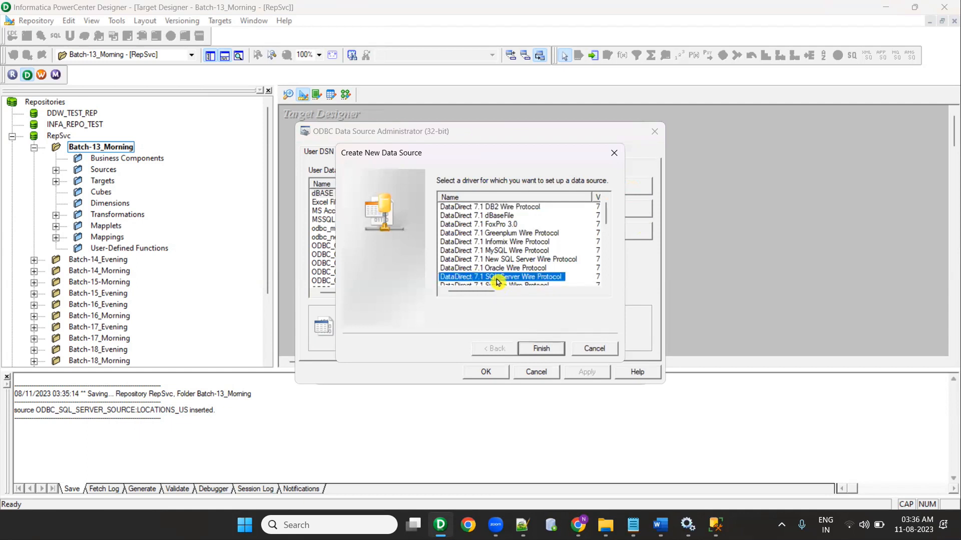
left_click(551, 349)
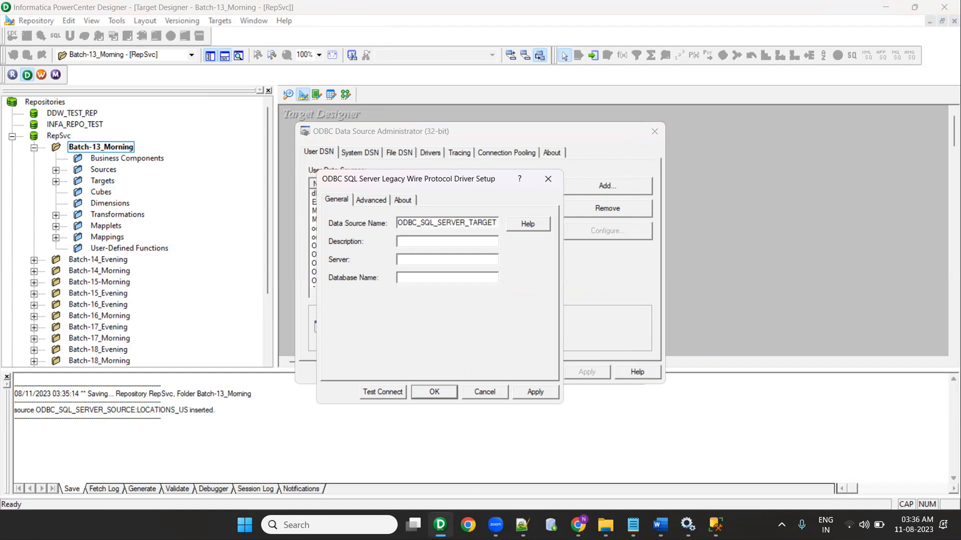
Step: Paste the local SQLEXPRESS server name from the credentials notes into the setup
left_click(522, 525)
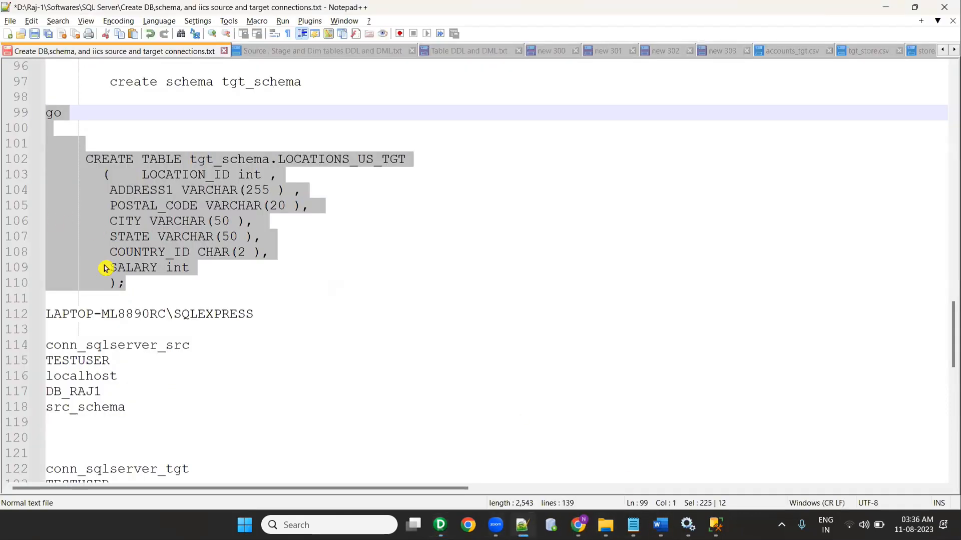
scroll(184, 316, "down", 2)
left_click_drag(255, 230, 36, 228)
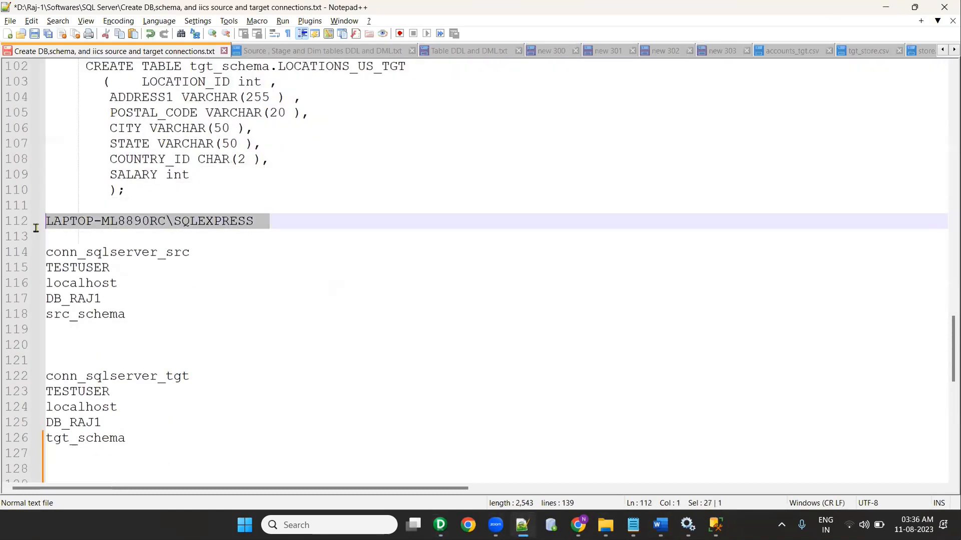
left_click(886, 7)
left_click(631, 524)
scroll(293, 346, "down", 15)
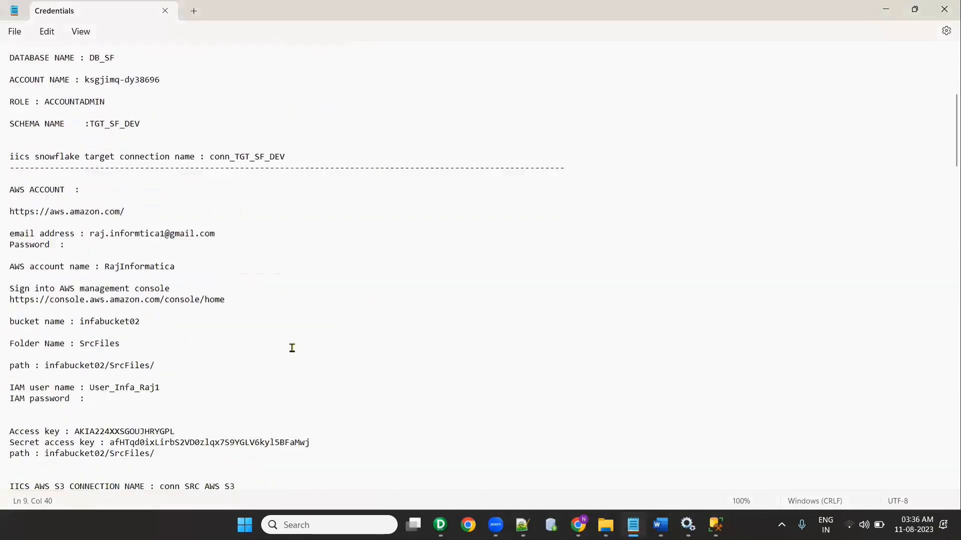
scroll(313, 294, "down", 7)
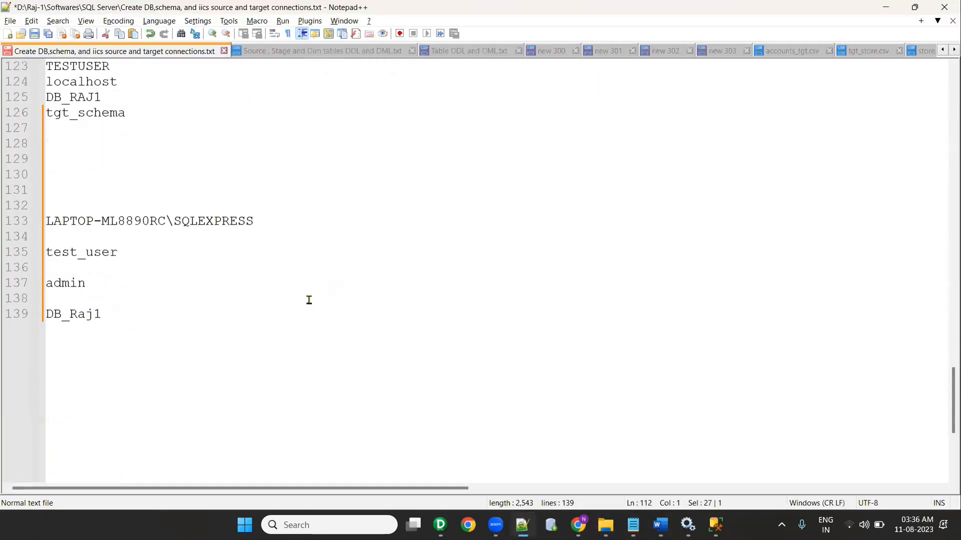
left_click_drag(279, 223, 8, 220)
key("ctrl+c")
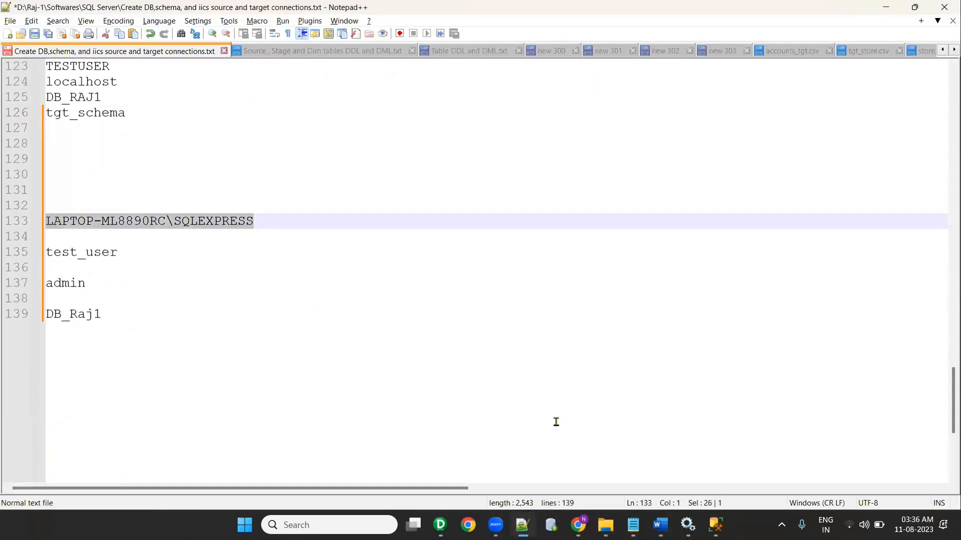
left_click(716, 526)
left_click(715, 525)
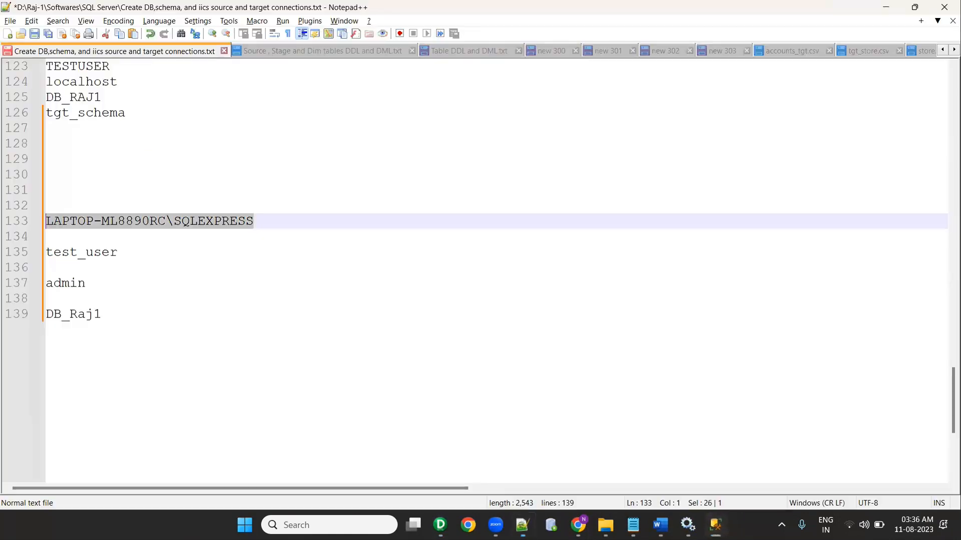
left_click(440, 525)
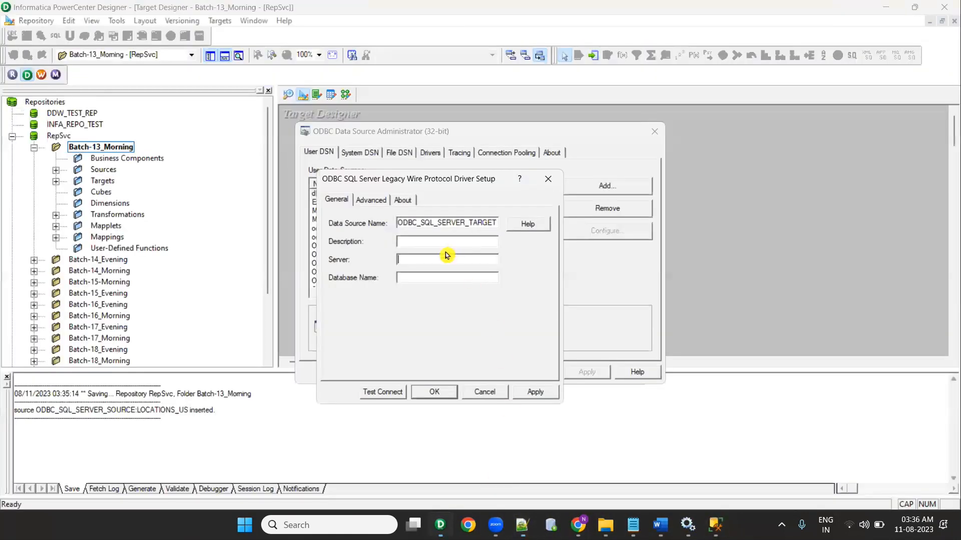
key("ctrl+v")
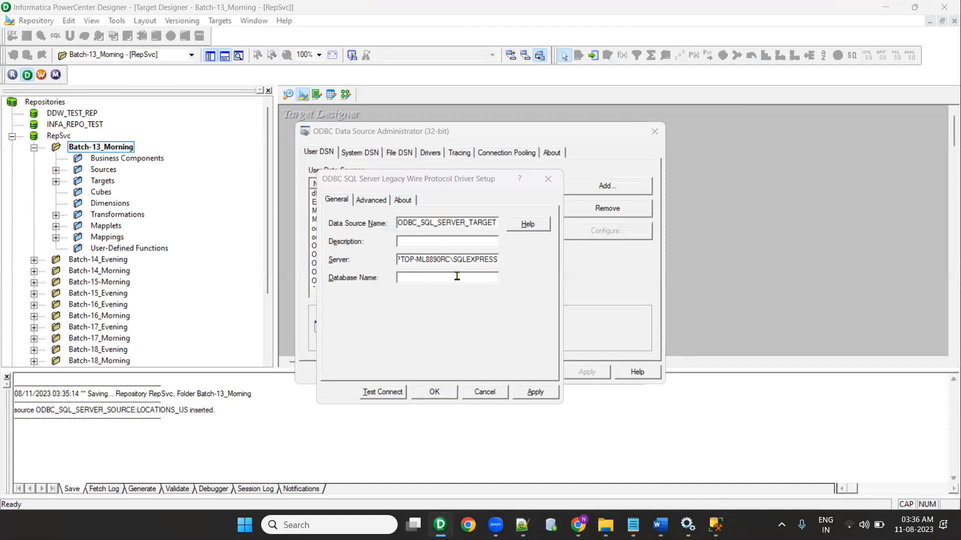
Step: Fill in database name DB_Raj1 from the notes
key("alt+Tab")
left_click_drag(135, 254, 46, 254)
key("alt+Tab")
key("alt+Tab")
left_click_drag(106, 314, 42, 319)
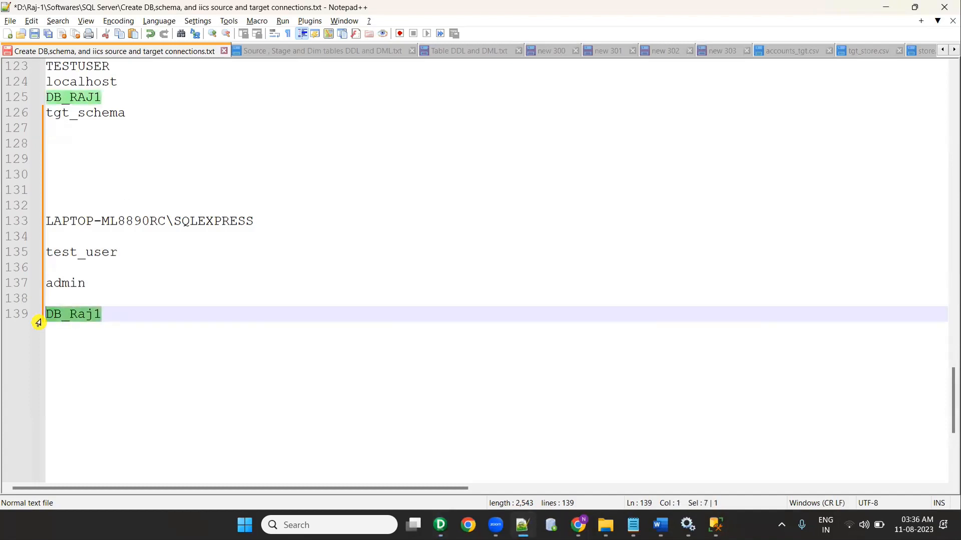
key("alt+Tab")
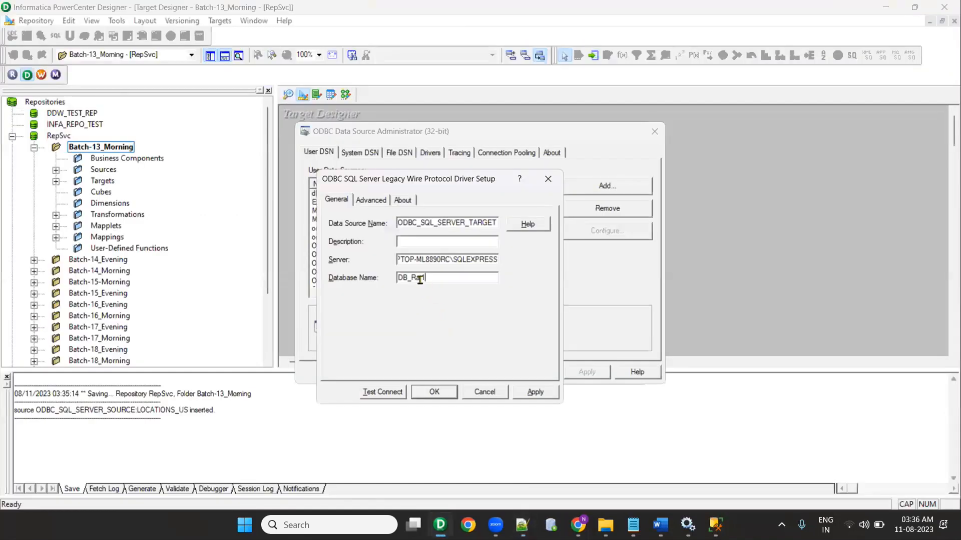
Step: Test the connection, then apply and save the ODBC_SQL_SERVER_TARGET setup
left_click(378, 394)
left_click(499, 283)
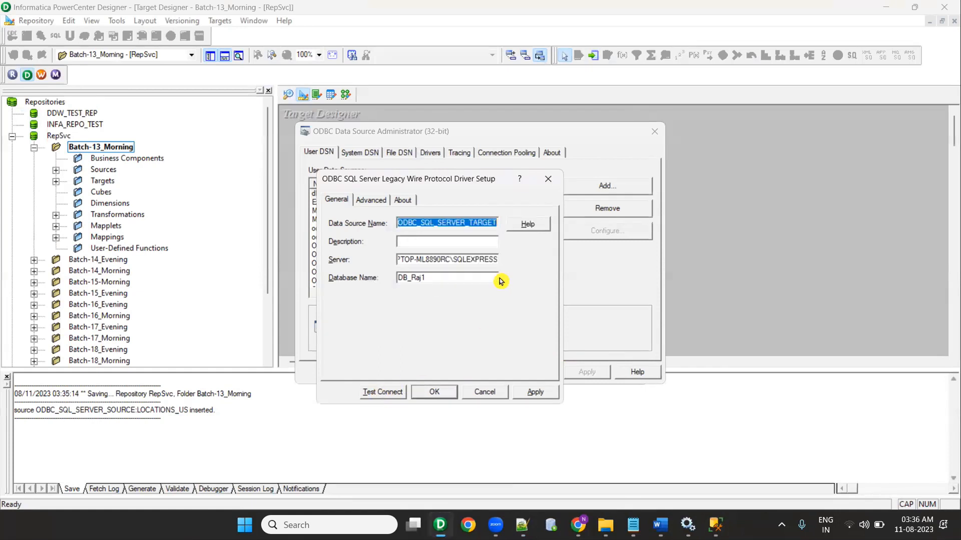
left_click(535, 392)
left_click(435, 393)
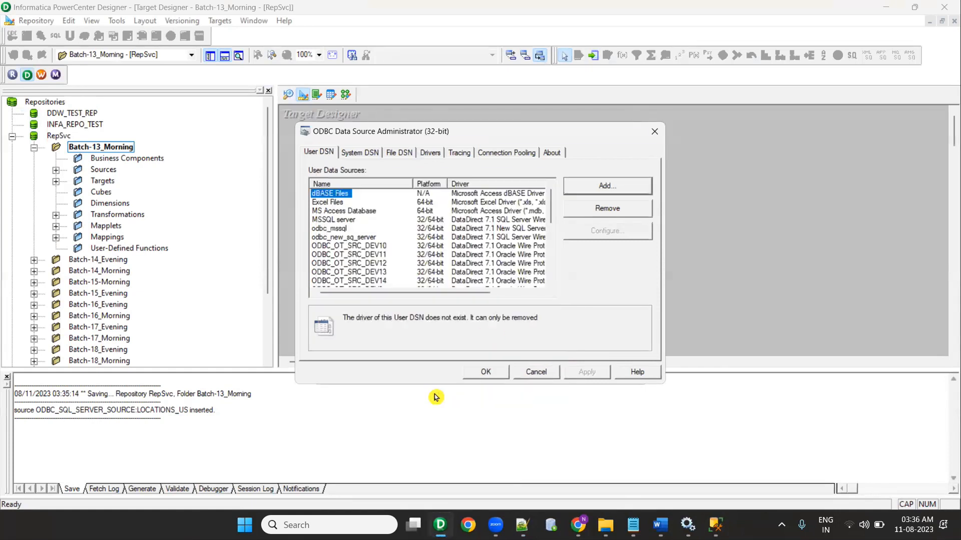
Step: Return to the table import and choose ODBC_SQL_SERVER_TARGET as the data source
left_click(485, 372)
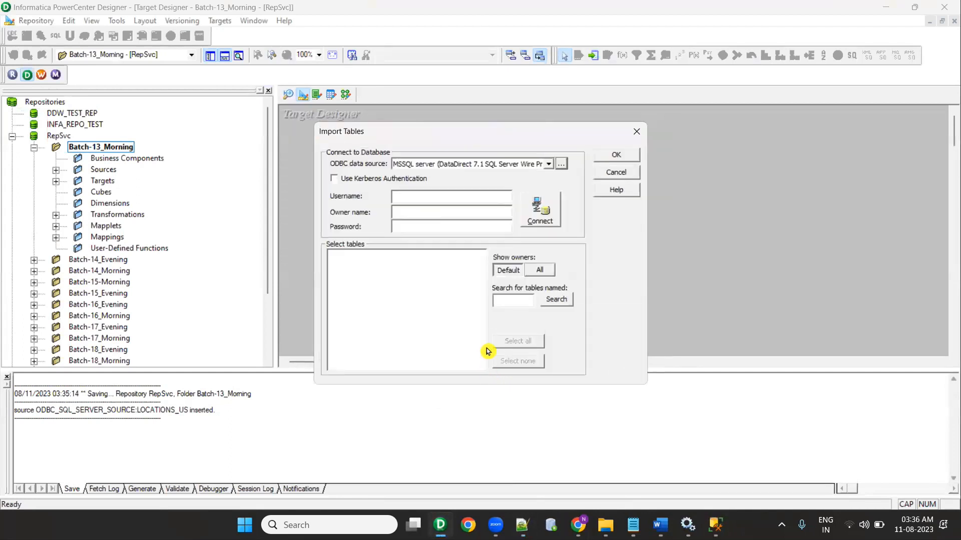
left_click(473, 167)
scroll(469, 190, "down", 5)
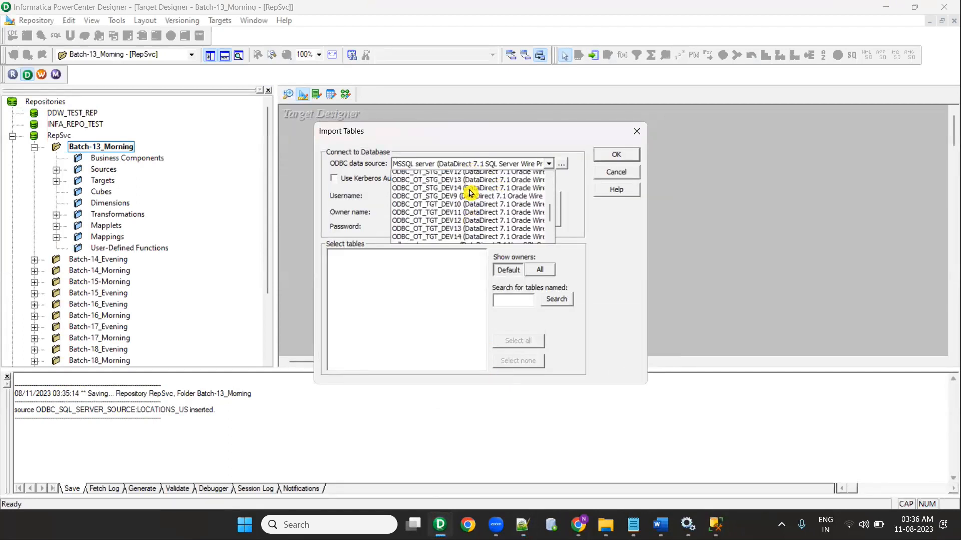
scroll(471, 195, "down", 2)
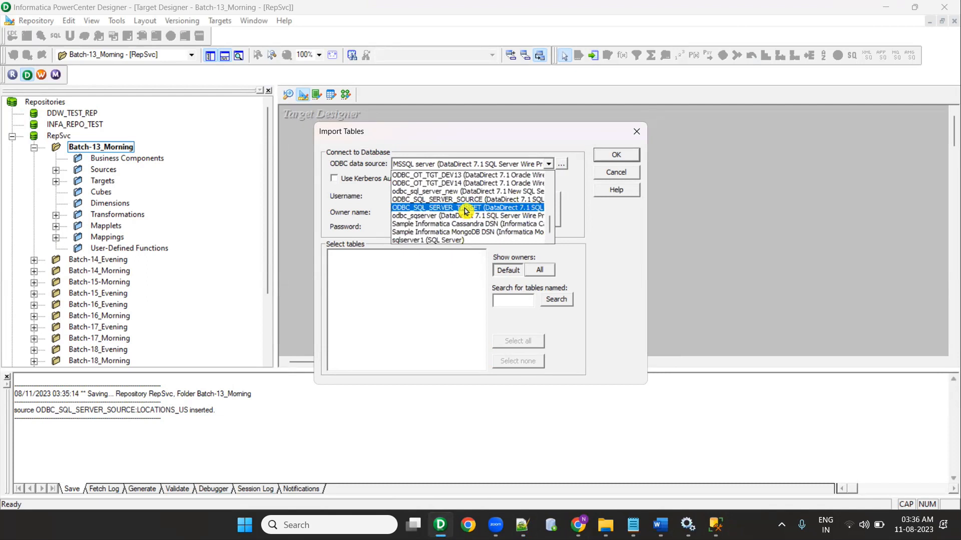
left_click(500, 207)
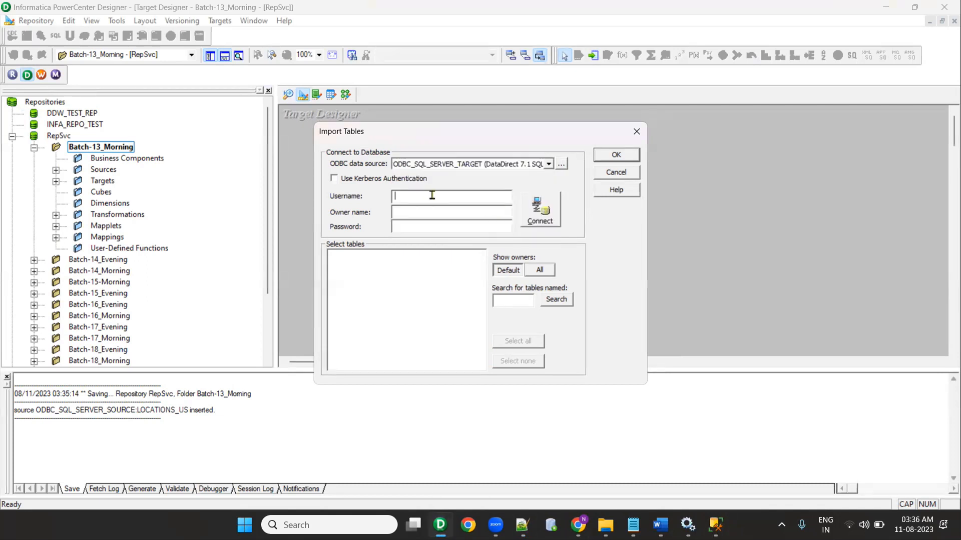
Step: Enter the database user name, owner and password from the notes, then connect
key("alt+Tab")
left_click_drag(119, 252, 40, 253)
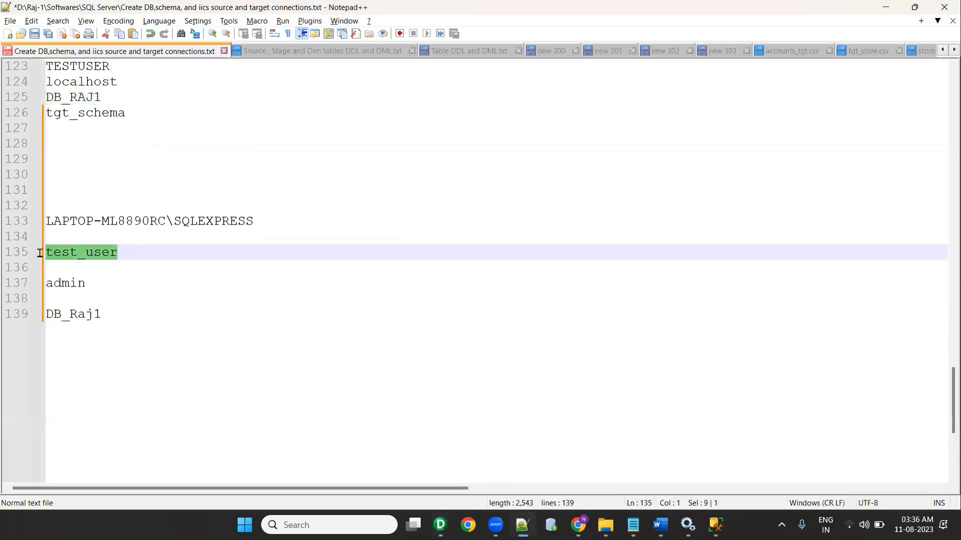
key("ctrl+c")
key("alt+Tab")
key("ctrl+v")
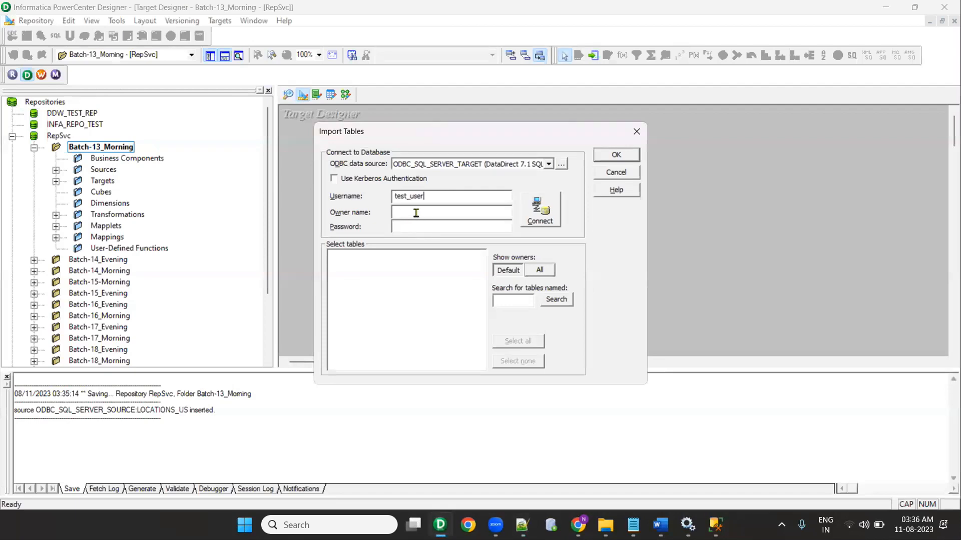
key("alt+Tab")
left_click_drag(93, 283, 40, 278)
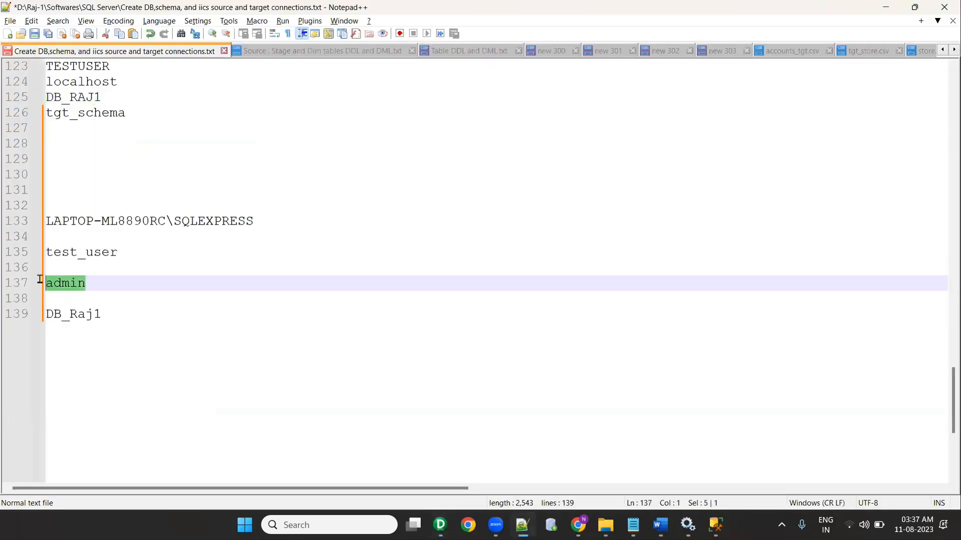
key("ctrl+c")
key("alt+Tab")
left_click(439, 227)
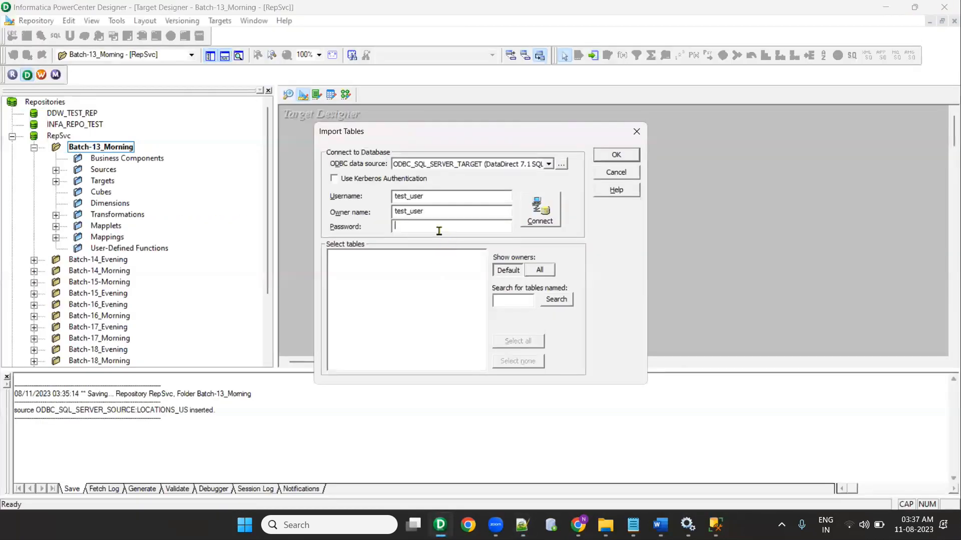
left_click(538, 218)
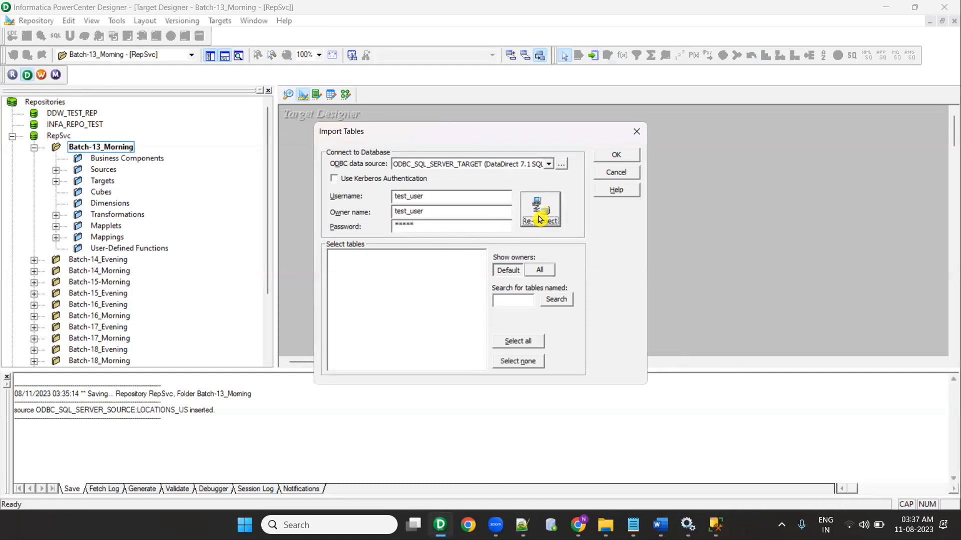
Step: Import LOCATIONS_US_TGT from tgt_schema > TABLES as a target definition and save
left_click(544, 271)
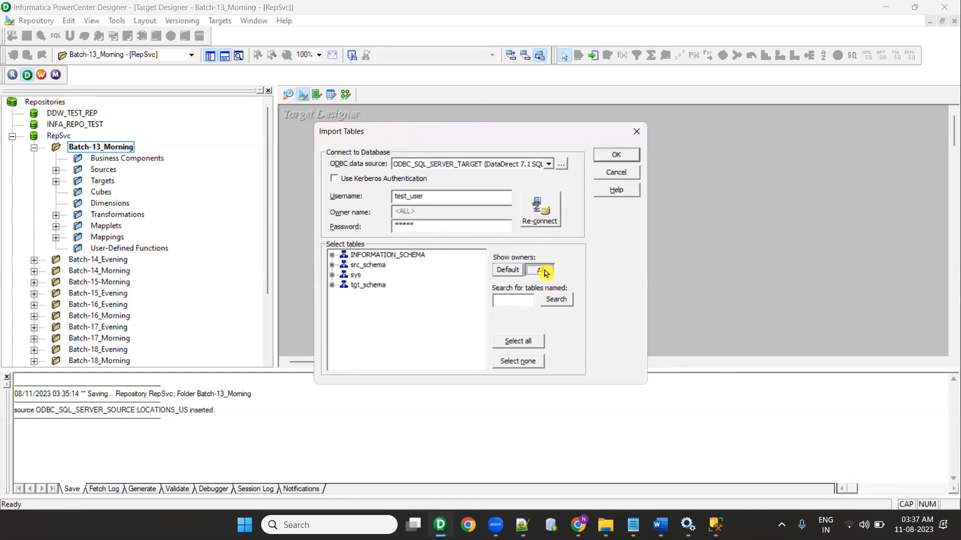
left_click(331, 284)
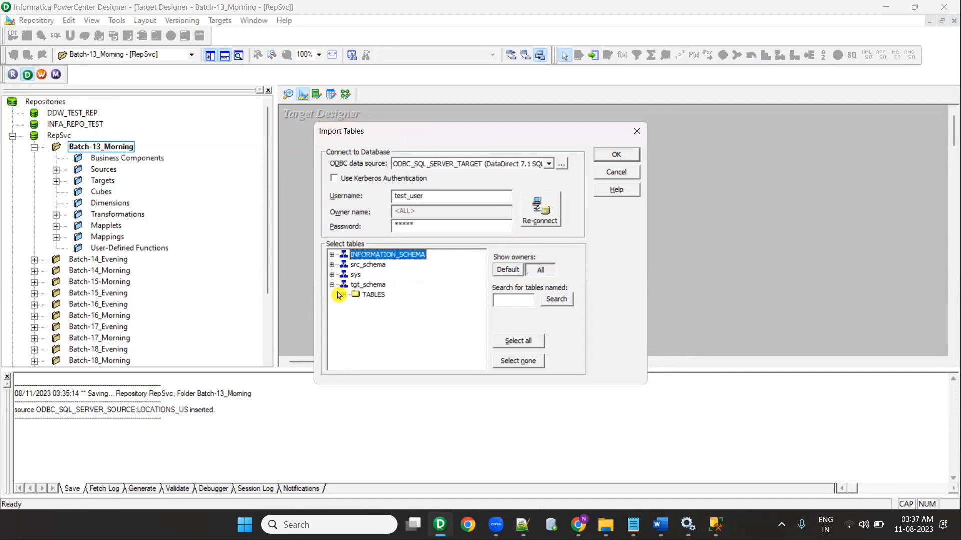
left_click(344, 295)
left_click(398, 304)
left_click(616, 155)
key("ctrl+s")
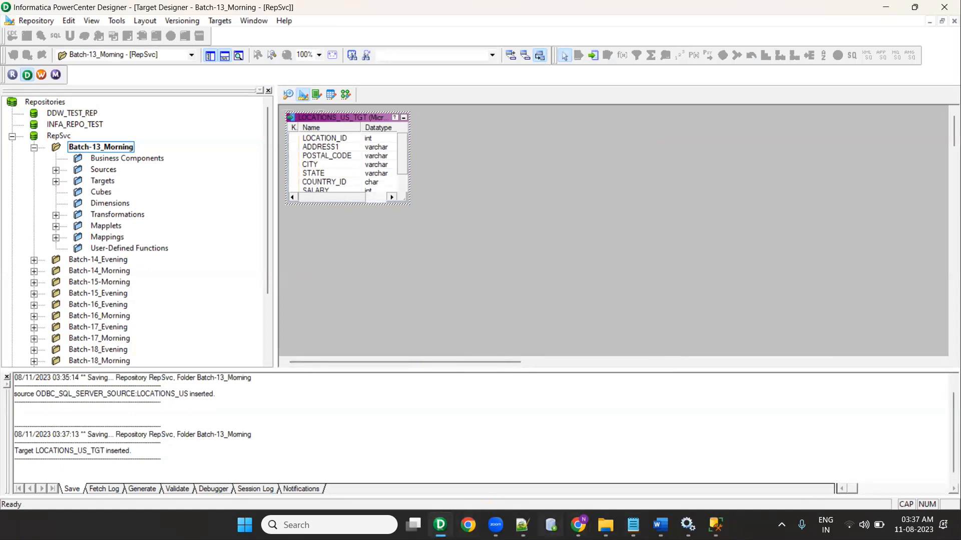
Step: Run the SELECT query on src_schema.LOCATIONS_US in SSMS, showing its two rows
key("alt+Tab")
scroll(390, 176, "up", 4)
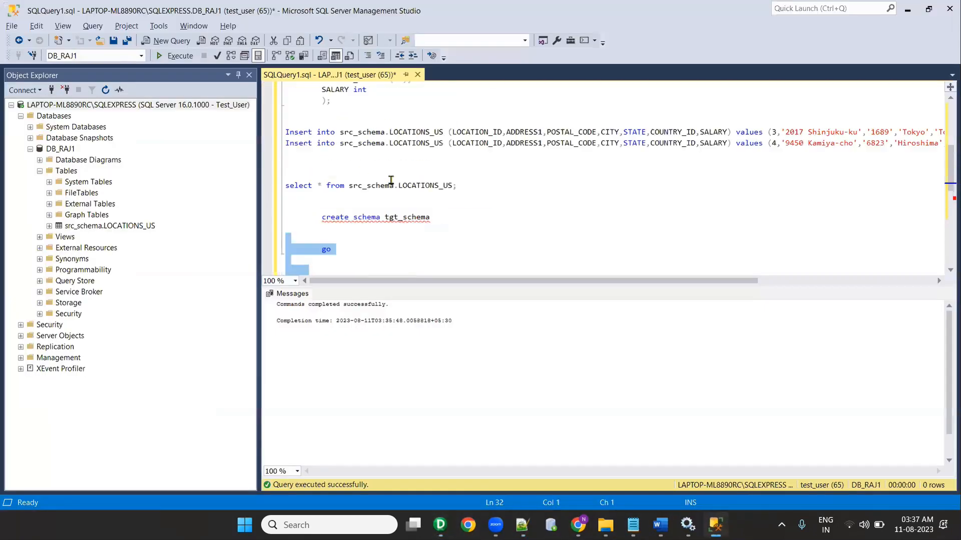
left_click_drag(457, 217, 285, 205)
left_click(173, 56)
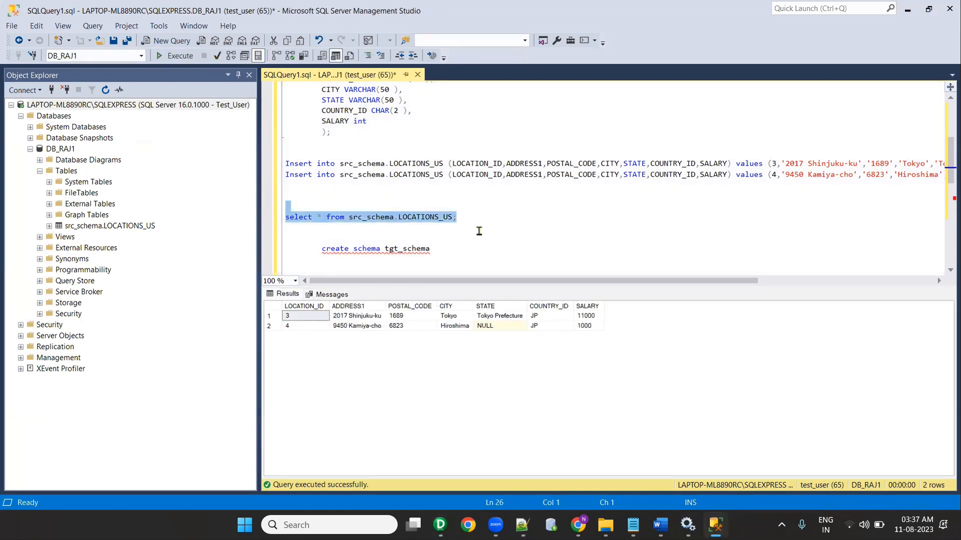
Step: Copy the query, retarget it to tgt_schema.LOCATIONS_US_TGT, and run it, returning zero rows
scroll(476, 240, "down", 1)
left_click(294, 166)
key("ctrl+v")
scroll(394, 165, "up", 3)
left_click_drag(367, 123, 489, 121)
left_click_drag(349, 228, 464, 229)
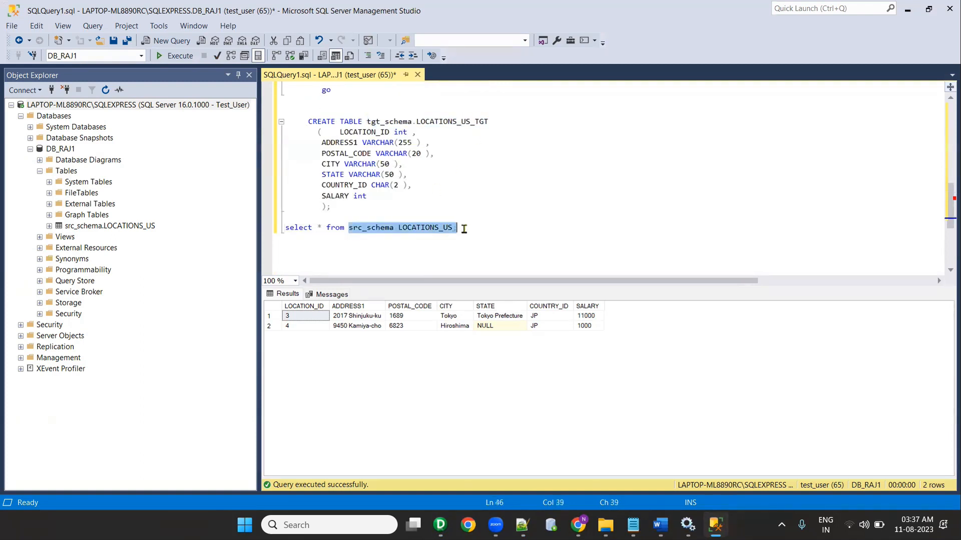
key("ctrl+v")
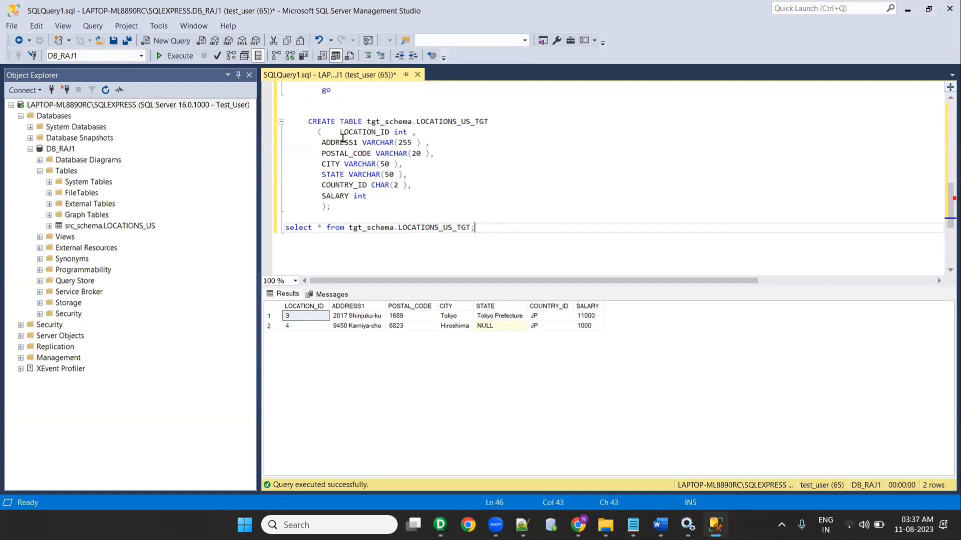
left_click(175, 56)
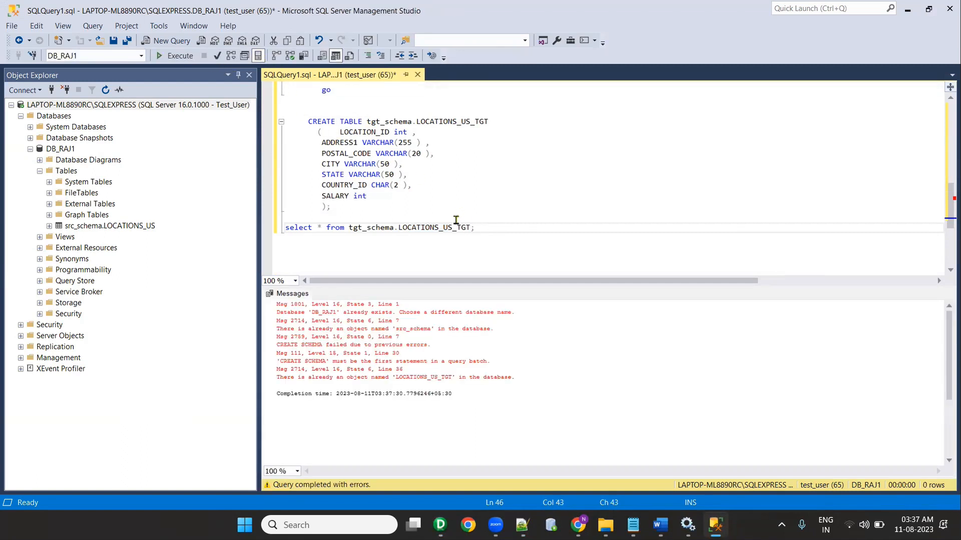
left_click_drag(495, 230, 282, 229)
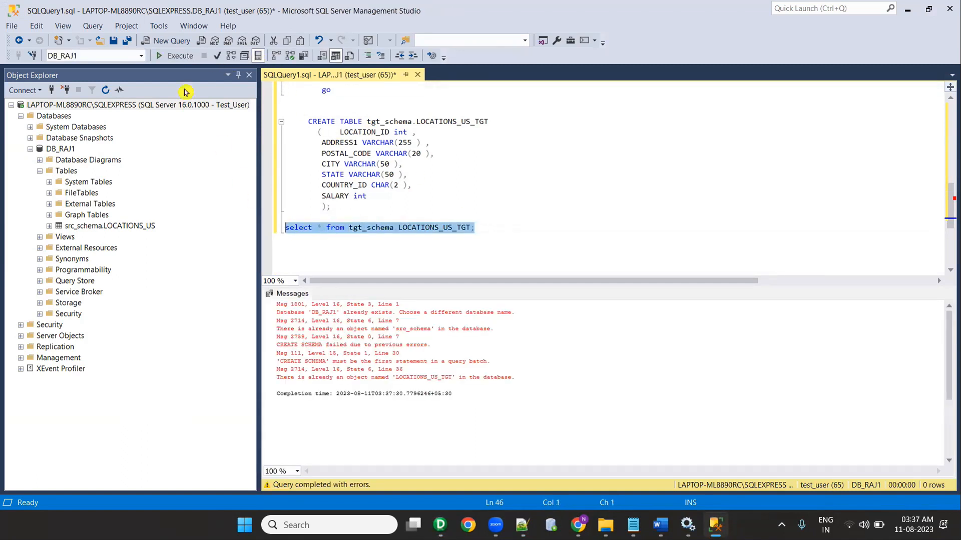
left_click(166, 56)
key("alt+Tab")
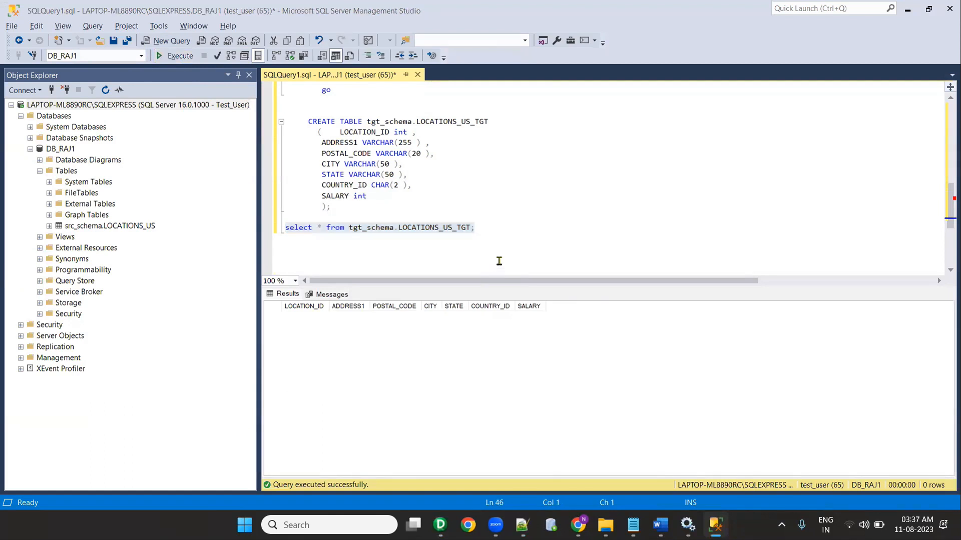
left_click(228, 21)
Step: Create a new mapping named m_LOCATIONS_US_TGT
left_click(236, 34)
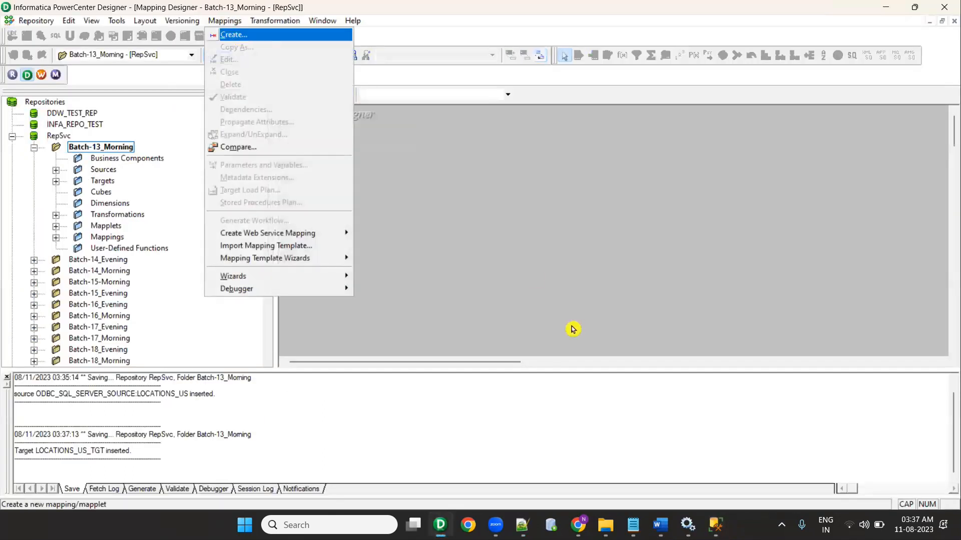
type("M")
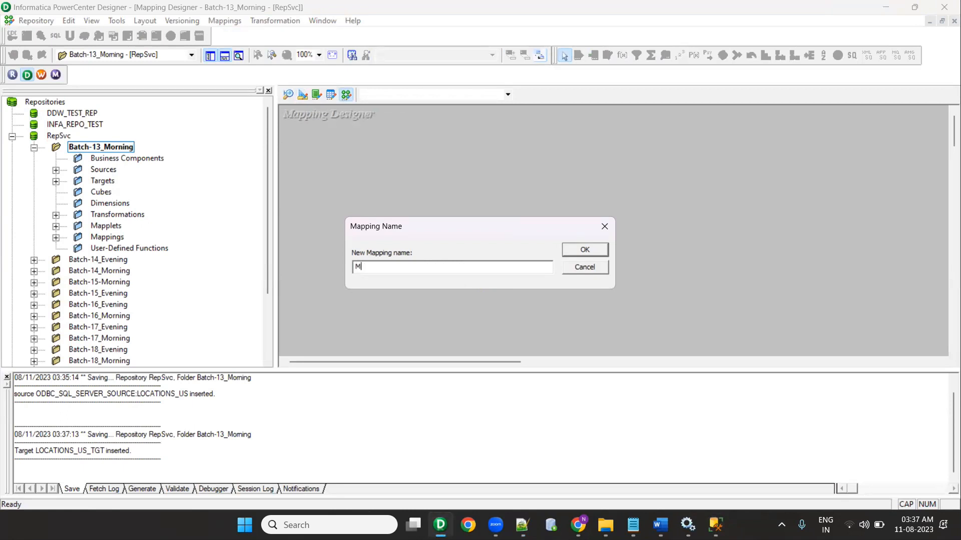
type("_")
key("alt+Tab")
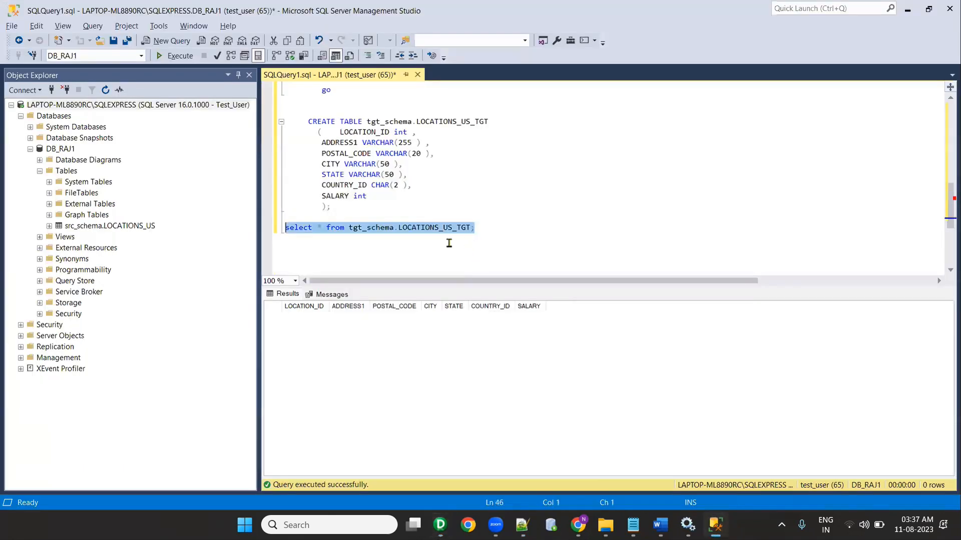
double_click(417, 228)
key("ctrl+c")
key("alt+Tab")
key("ctrl+v")
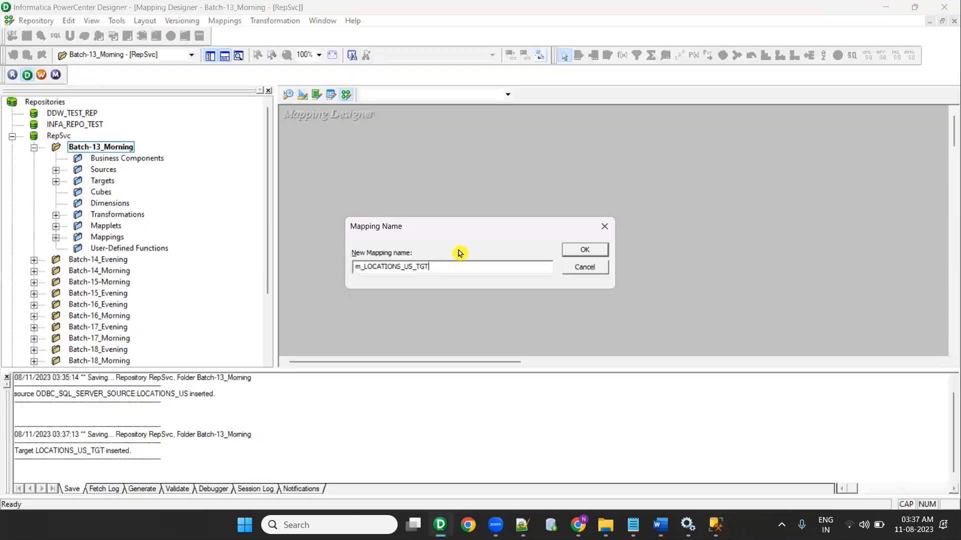
key("Return")
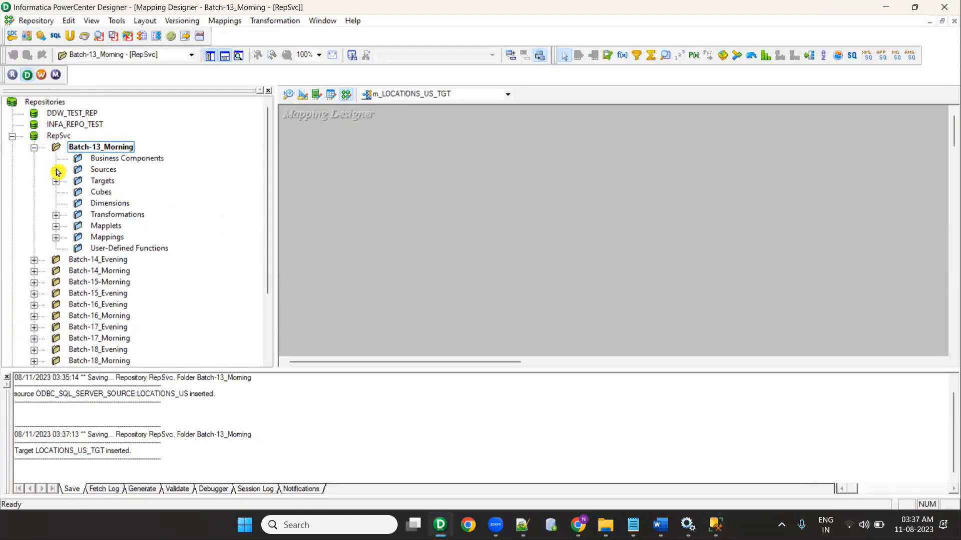
Step: Place the LOCATIONS_US source and LOCATIONS_US_TGT target on the mapping canvas
left_click(56, 171)
double_click(98, 216)
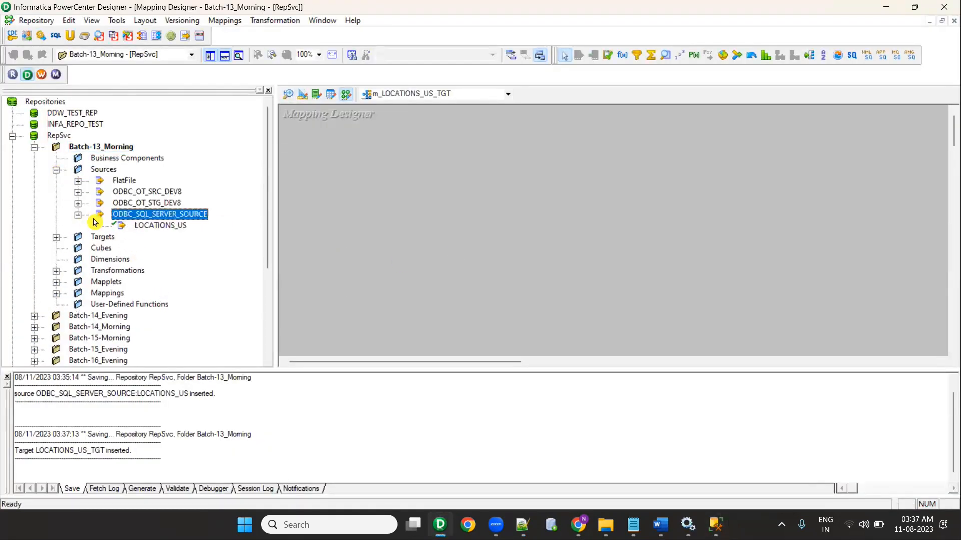
left_click(150, 226)
left_click(56, 237)
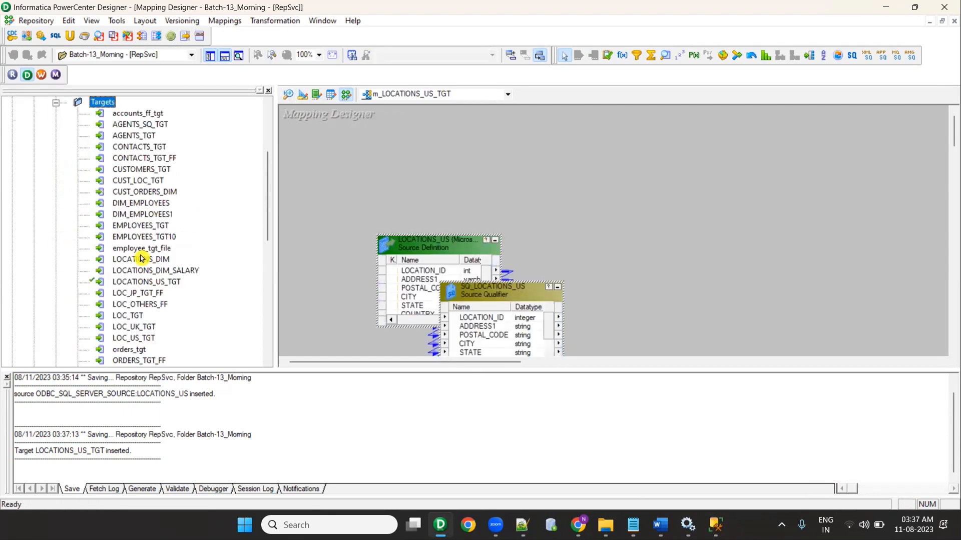
key("alt+Tab")
key("alt+Tab")
left_click(149, 271)
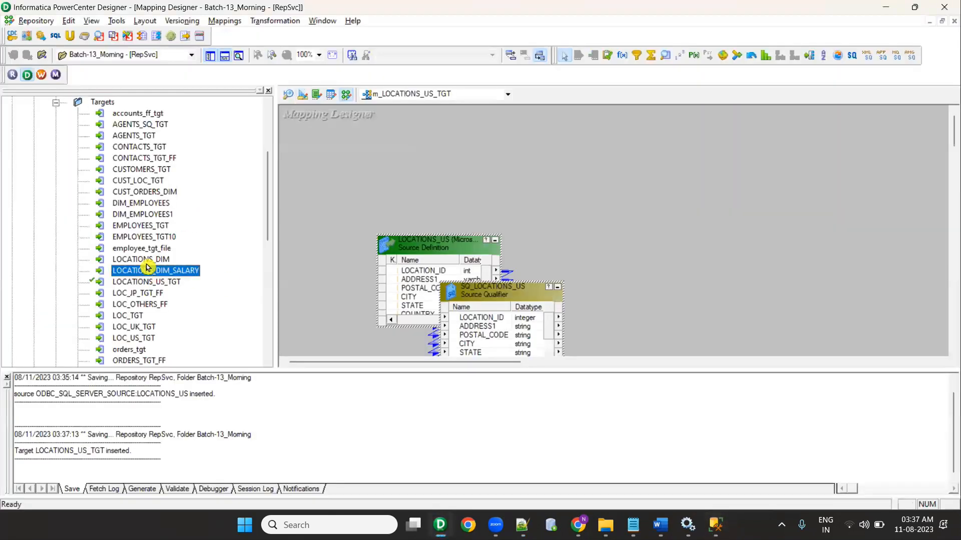
key("Down")
left_click_drag(150, 282, 778, 250)
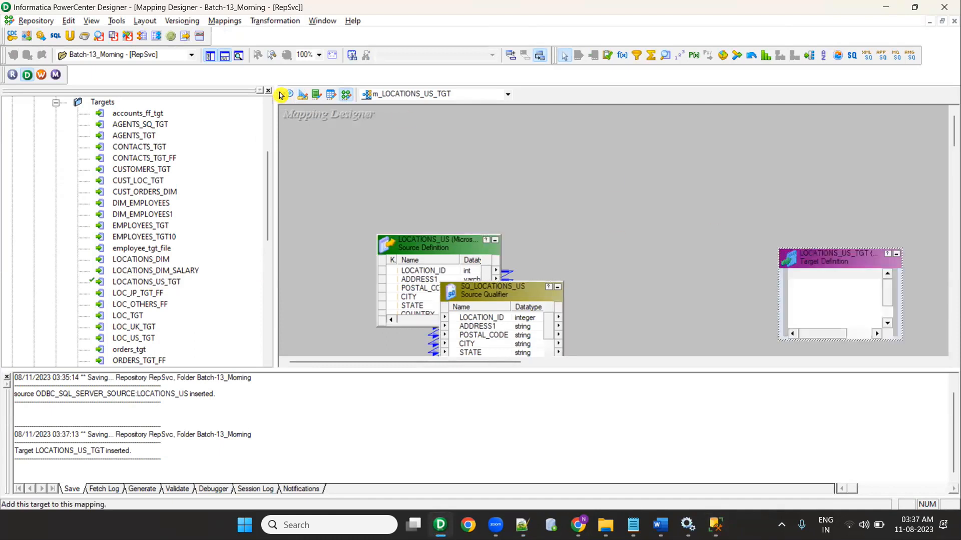
left_click(209, 55)
left_click_drag(215, 254, 70, 220)
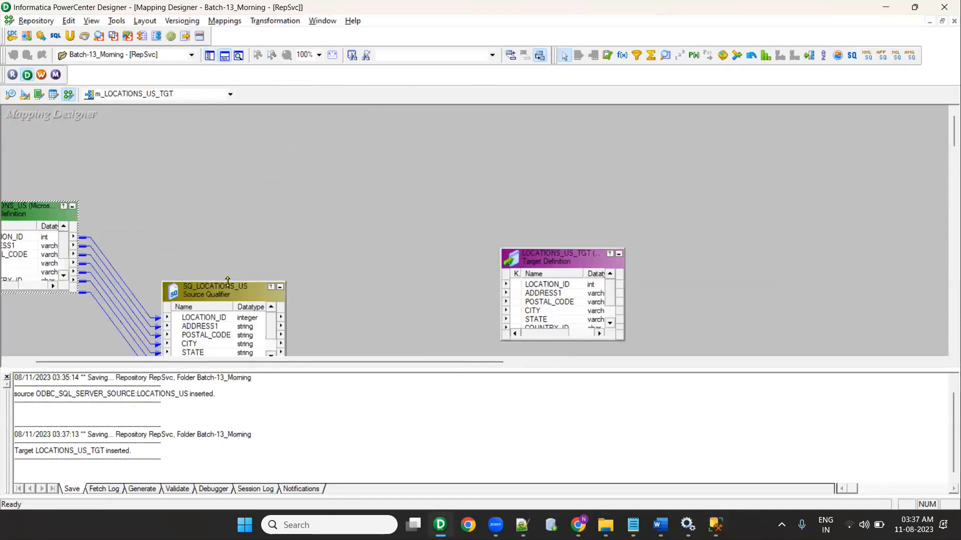
Step: Link all seven SQ_LOCATIONS_US ports to LOCATIONS_US_TGT, save, and arrange transformations as icons
left_click_drag(227, 282, 227, 168)
left_click(208, 203)
left_click(214, 255, "shift")
left_click_drag(214, 213, 558, 283)
key("ctrl+s")
right_click(392, 132)
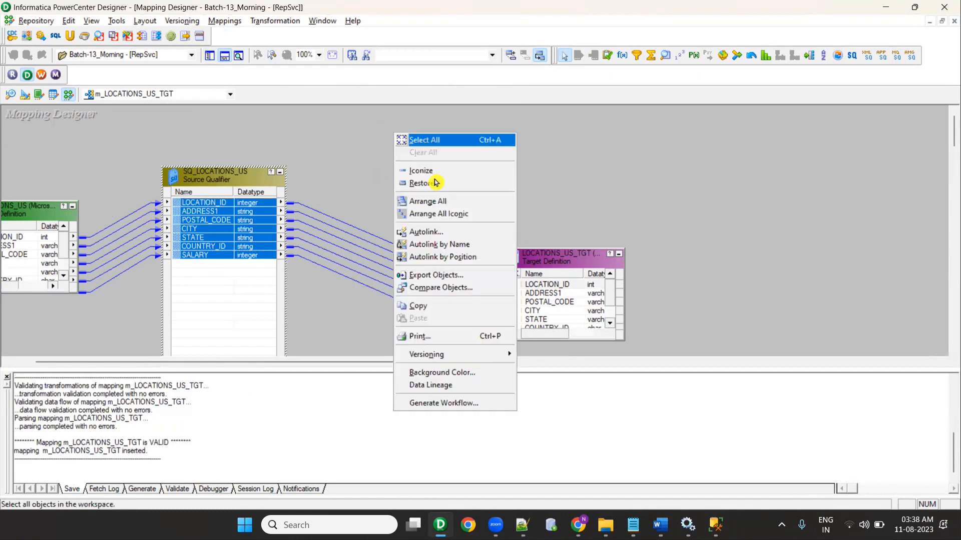
left_click(435, 214)
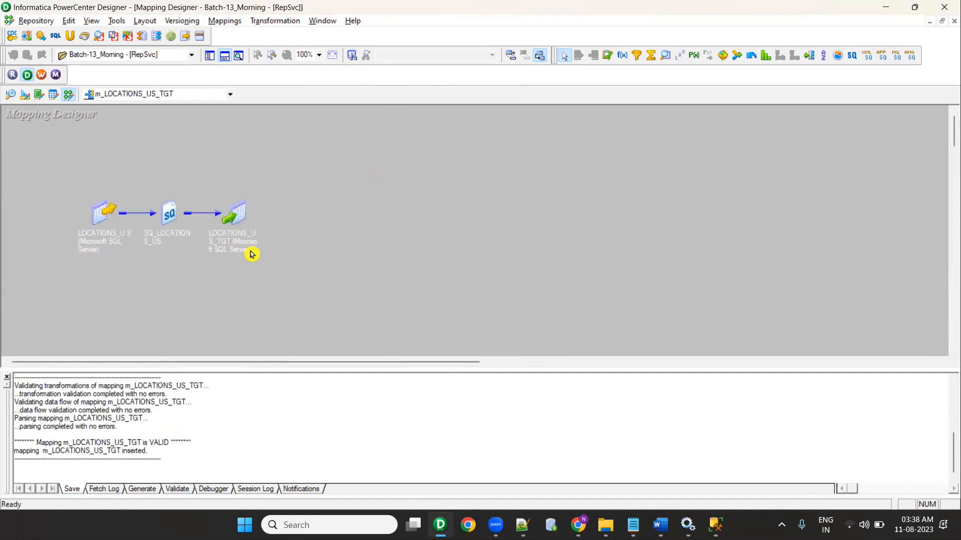
Step: Generate a workflow with reusable session s_m_LOCATIONS_US_TGT through the wizard, then launch Workflow Manager
left_click(228, 22)
left_click(257, 217)
left_click(443, 209)
left_click(586, 422)
left_click(525, 357)
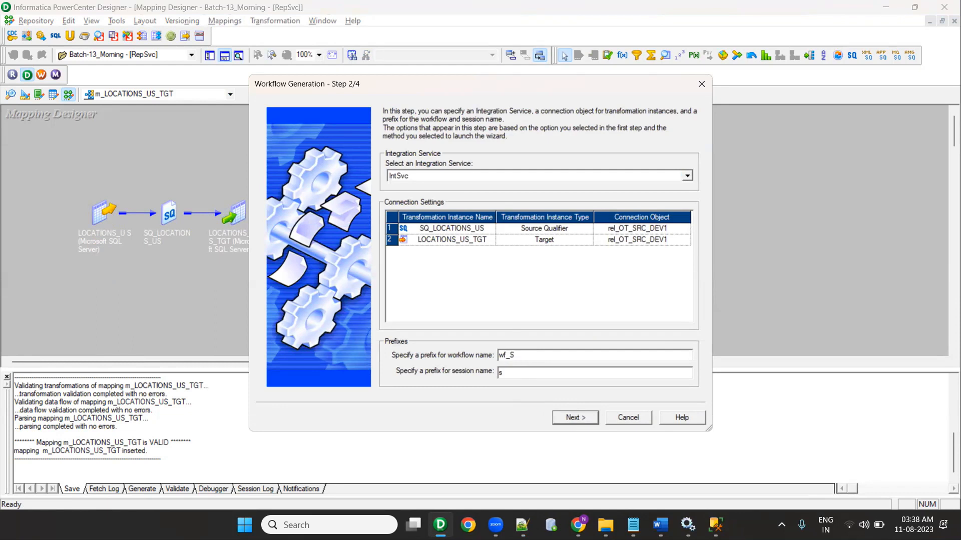
left_click(577, 417)
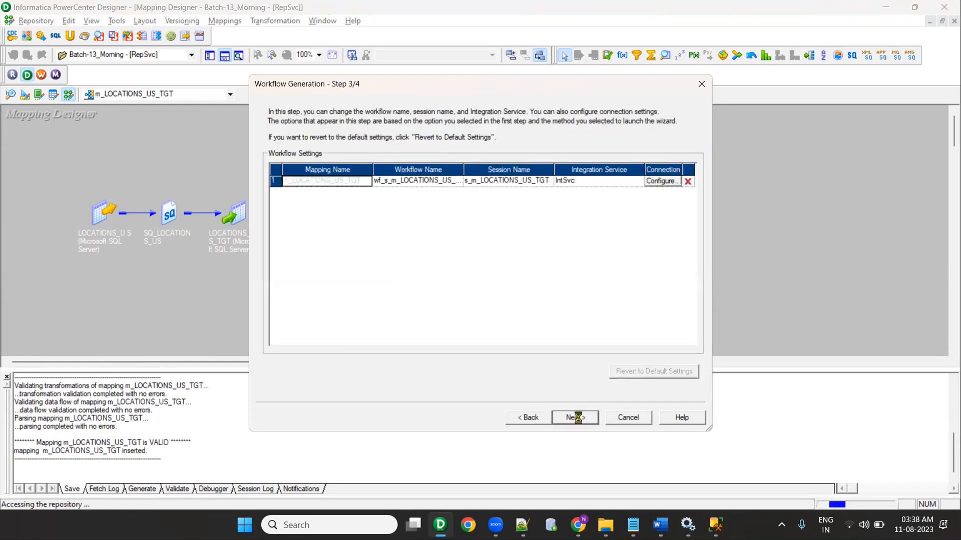
left_click(578, 418)
left_click(576, 417)
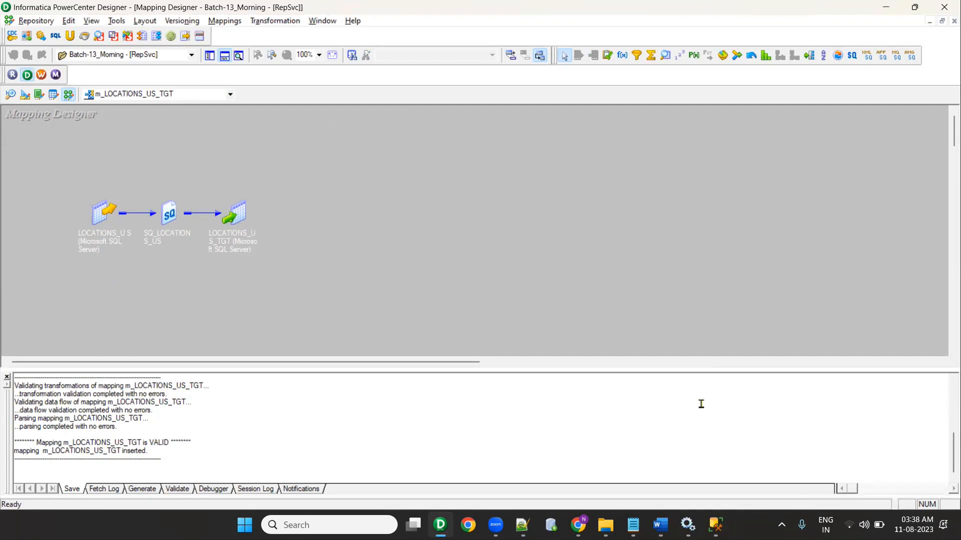
left_click(42, 75)
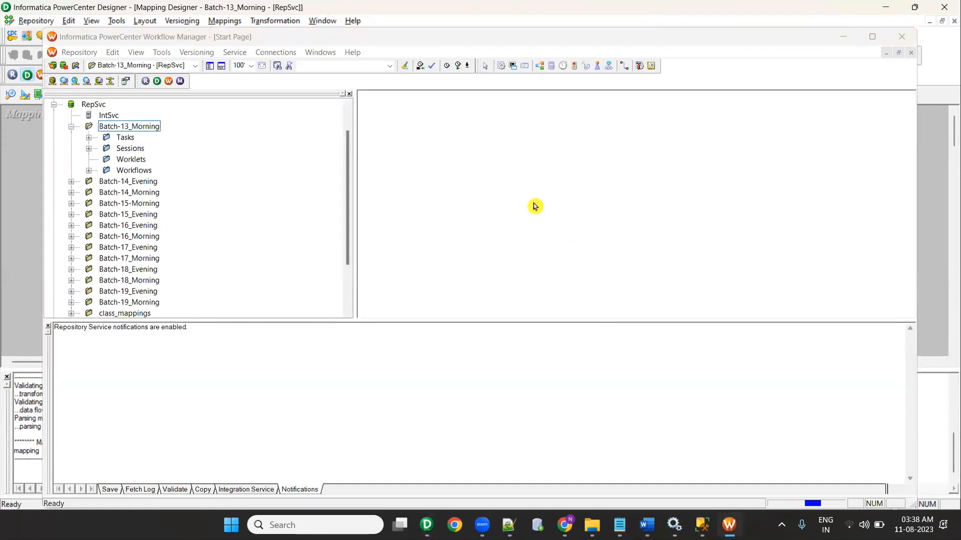
Step: Start a new Microsoft SQL Server relational connection in the maximized Workflow Manager
left_click(570, 223)
left_click(872, 37)
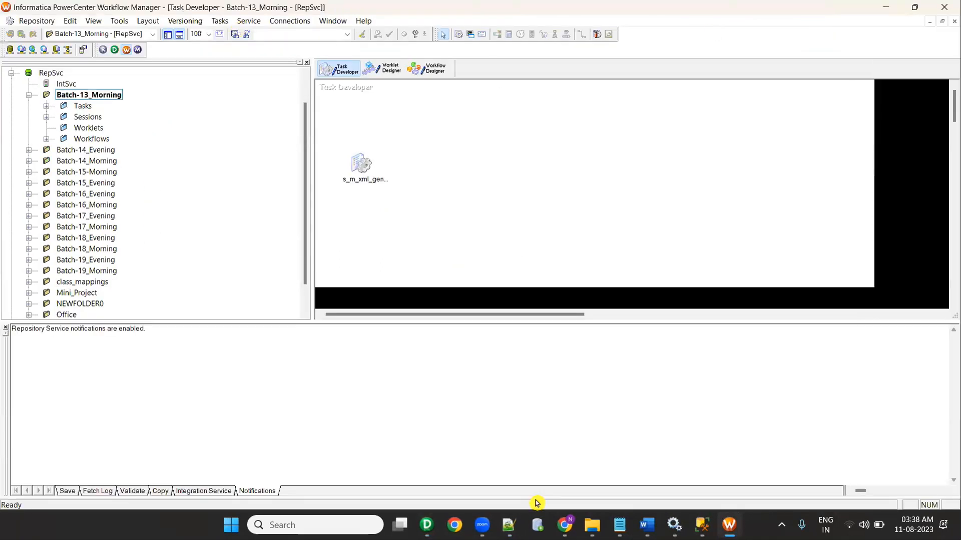
left_click(284, 21)
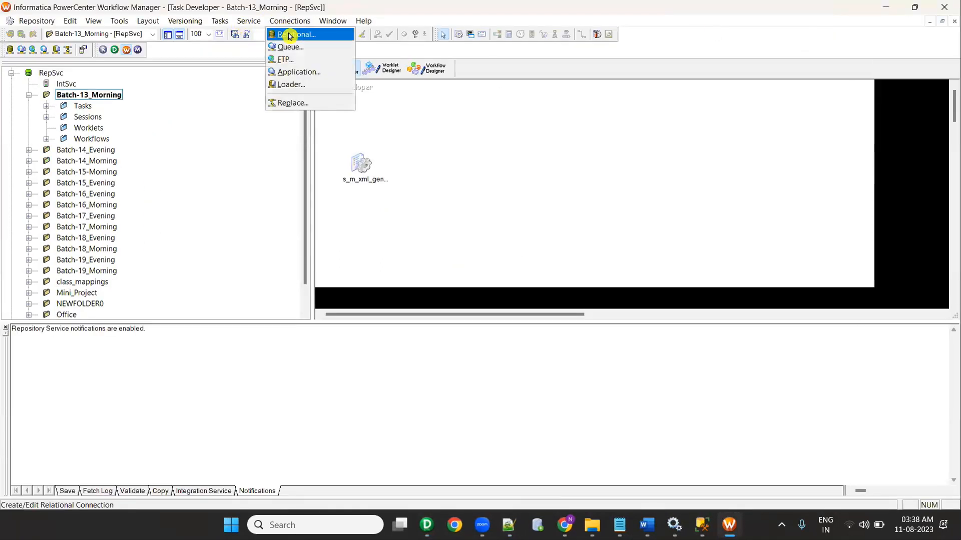
left_click(290, 35)
left_click(545, 313)
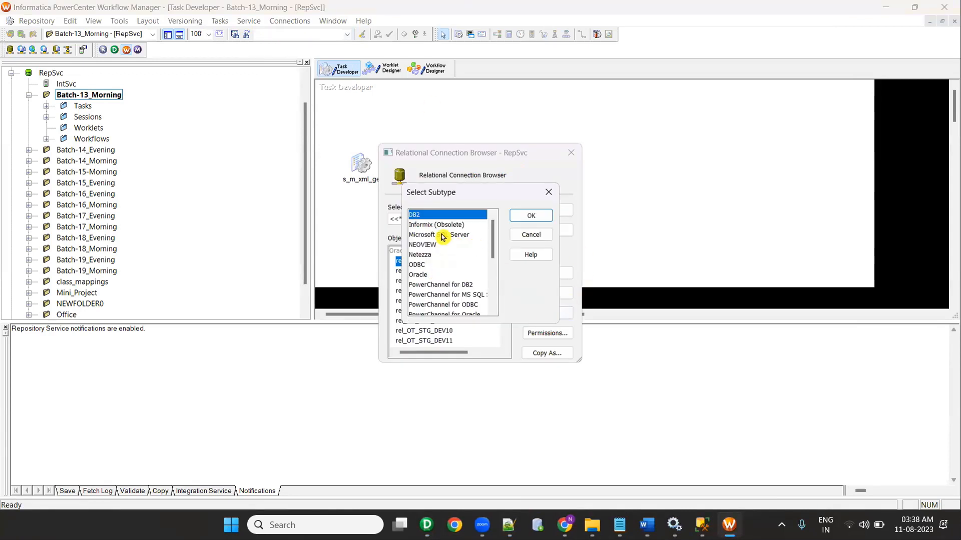
left_click(444, 234)
left_click(515, 216)
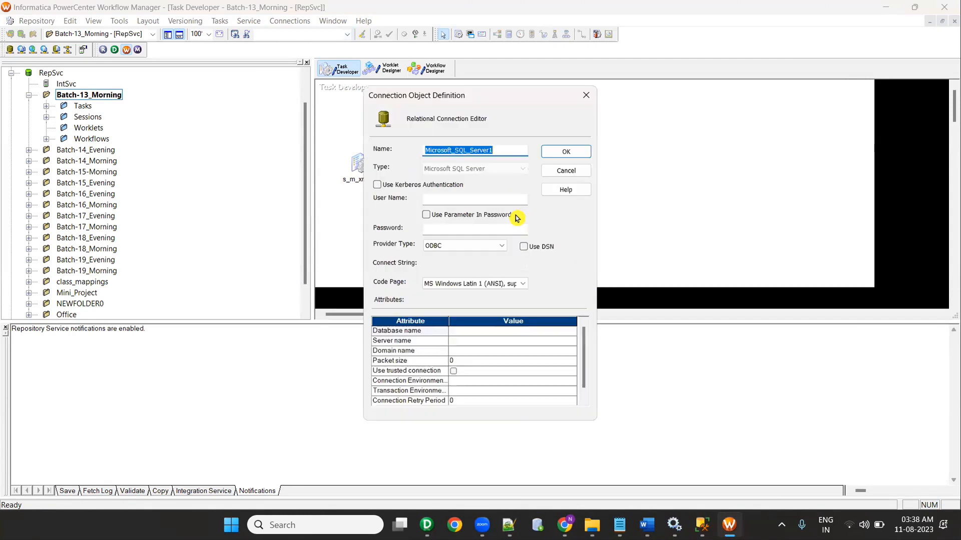
Step: Name the connection rel_SQL_SERVER_SOURCE
left_click(511, 150)
left_click_drag(510, 150, 378, 141)
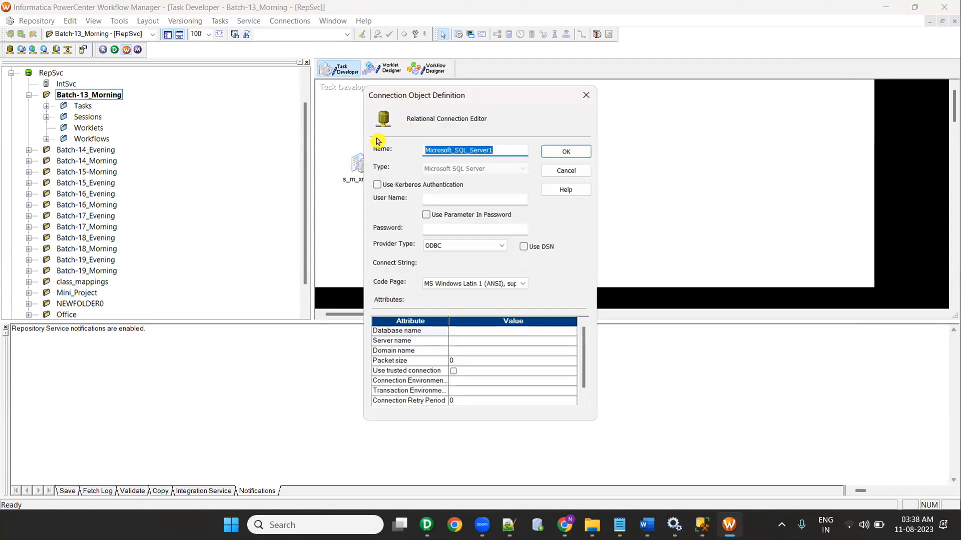
type("rel_SQL_SERVER_SO")
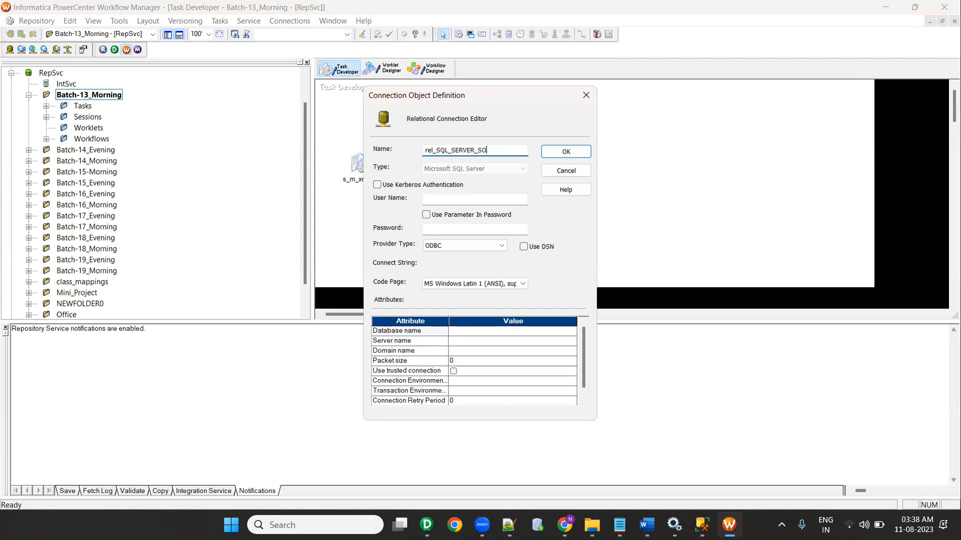
left_click(425, 199)
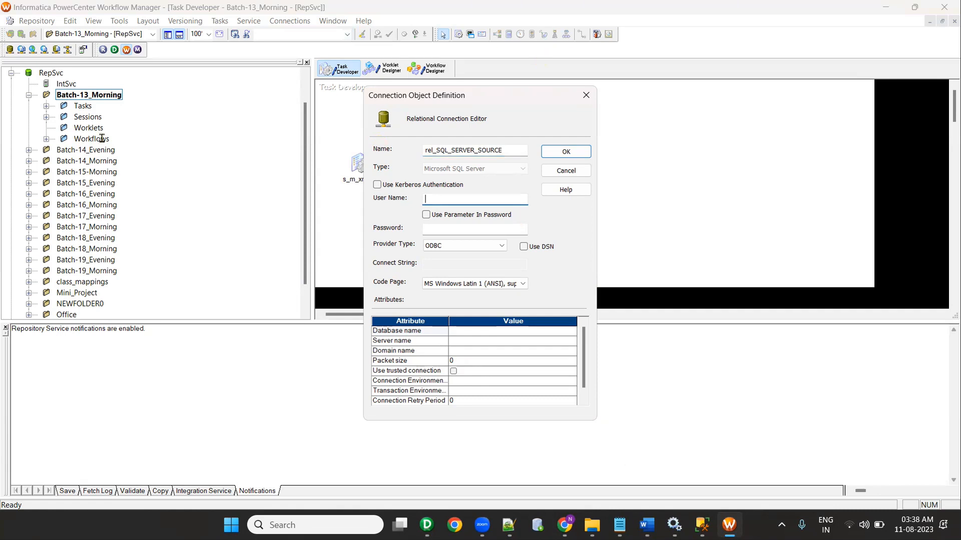
Step: Fill in the database user name and password copied from the connection notes
key("alt+Tab")
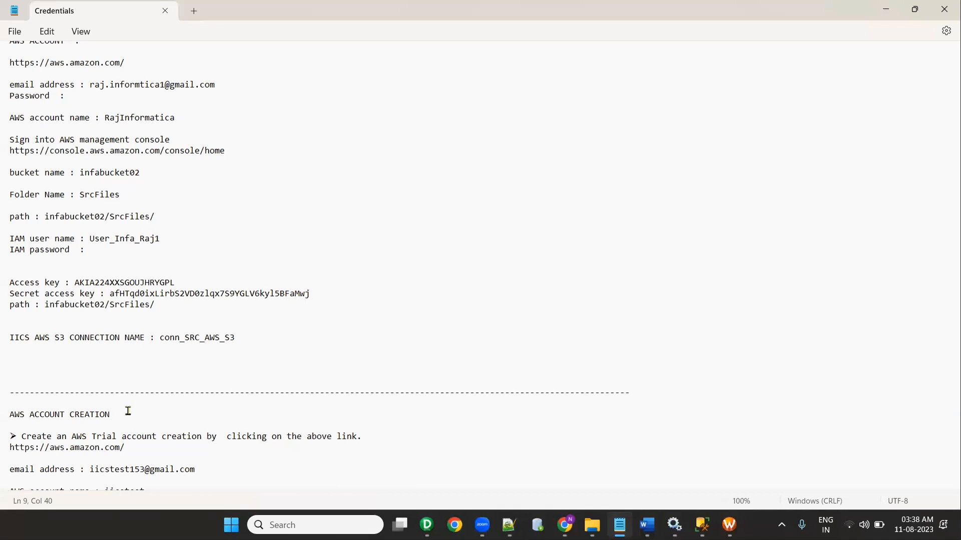
left_click(884, 10)
left_click(509, 525)
left_click_drag(156, 253, 41, 252)
key("ctrl+c")
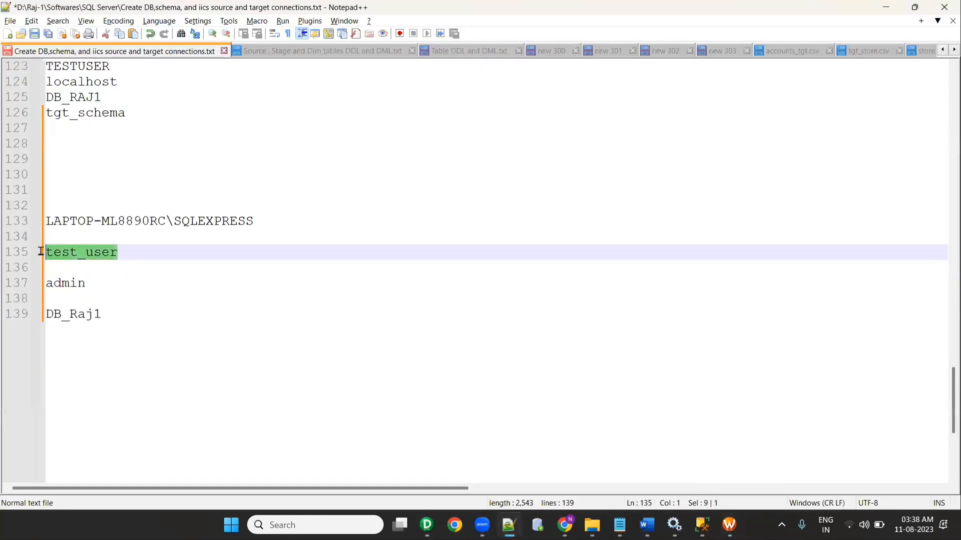
key("alt+Tab")
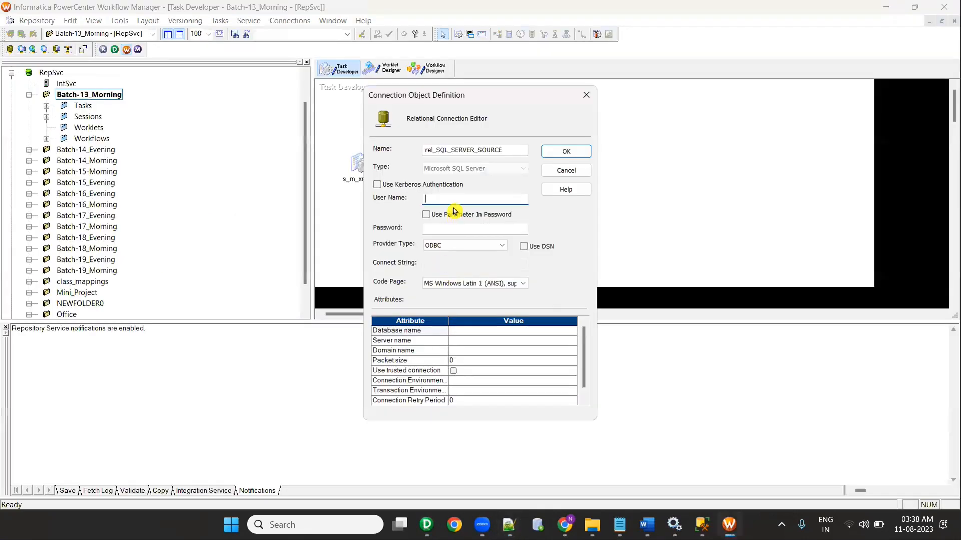
key("ctrl+v")
key("alt+Tab")
left_click_drag(86, 283, 40, 286)
key("ctrl+c")
key("alt+Tab")
left_click(447, 230)
key("ctrl+v")
Step: Set the connection's database name to DB_Raj1
left_click(465, 331)
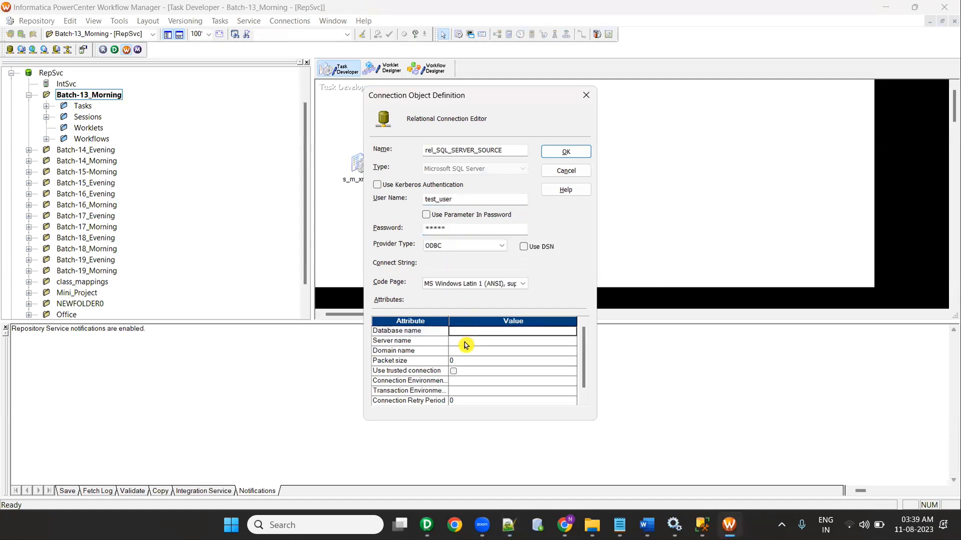
left_click(461, 341)
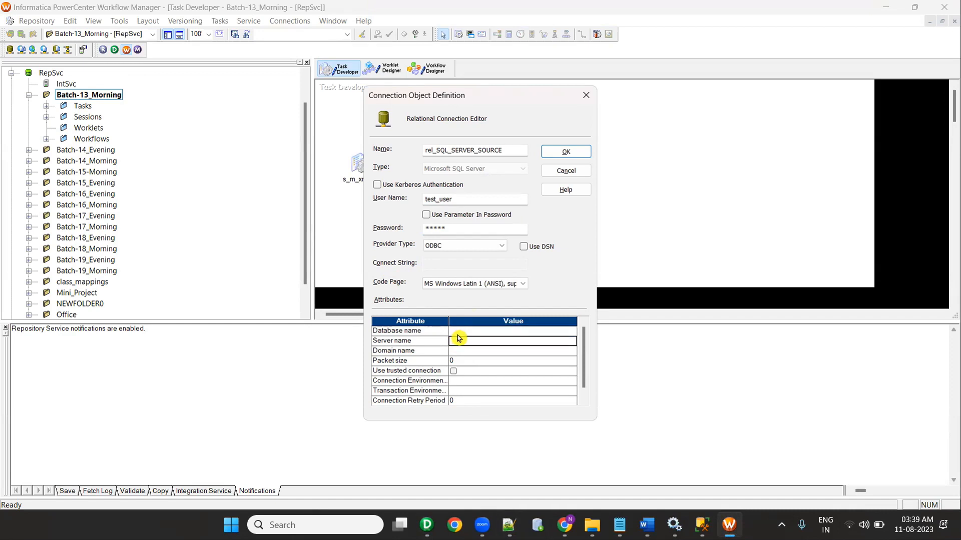
key("alt+Tab")
left_click_drag(113, 317, 38, 320)
key("ctrl+c")
key("alt+Tab")
left_click(455, 331)
key("ctrl+v")
Step: Set the server to LAPTOP-ML8890RC\SQLEXPRESS, save the connection, and close the list
key("alt+Tab")
left_click_drag(255, 221, 46, 222)
key("ctrl+c")
key("alt+Tab")
left_click(463, 341)
key("ctrl+v")
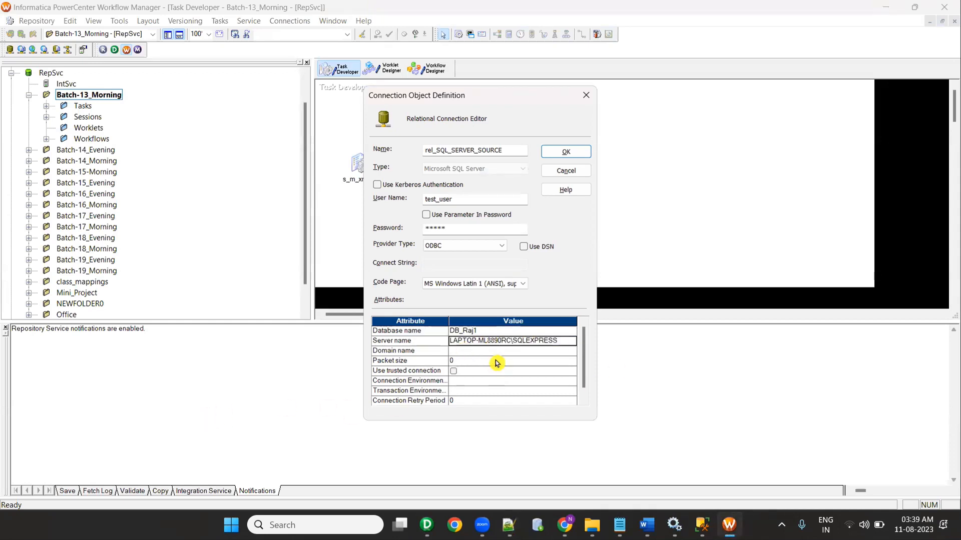
left_click(560, 151)
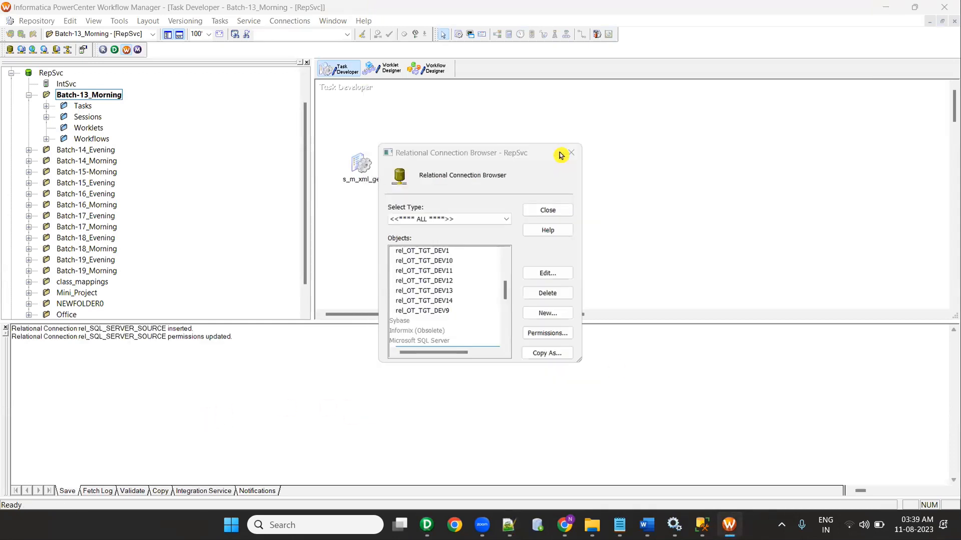
left_click(571, 151)
key("Caps_Lock")
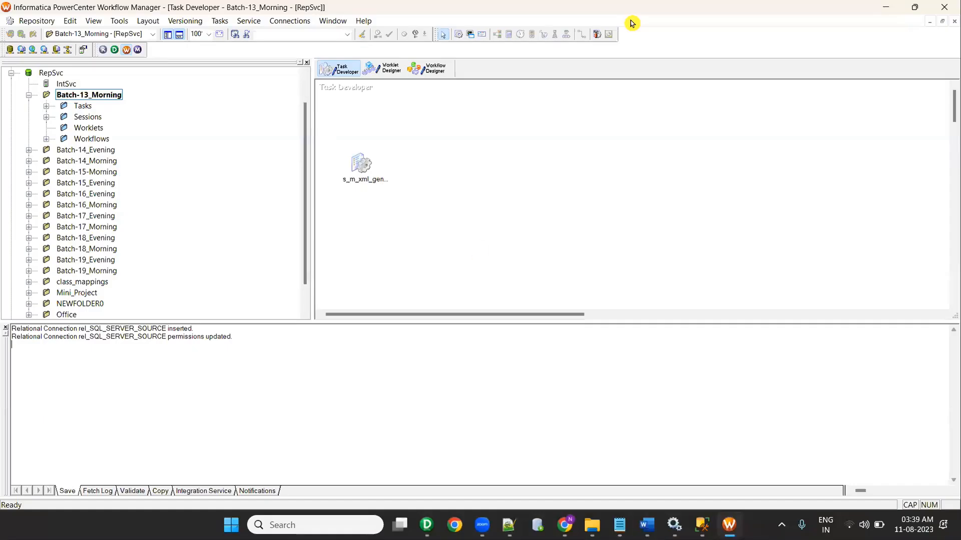
Step: Create a new Microsoft SQL Server relational connection named rel_SQL_SERVER_TARGET
left_click(299, 34)
left_click(299, 38)
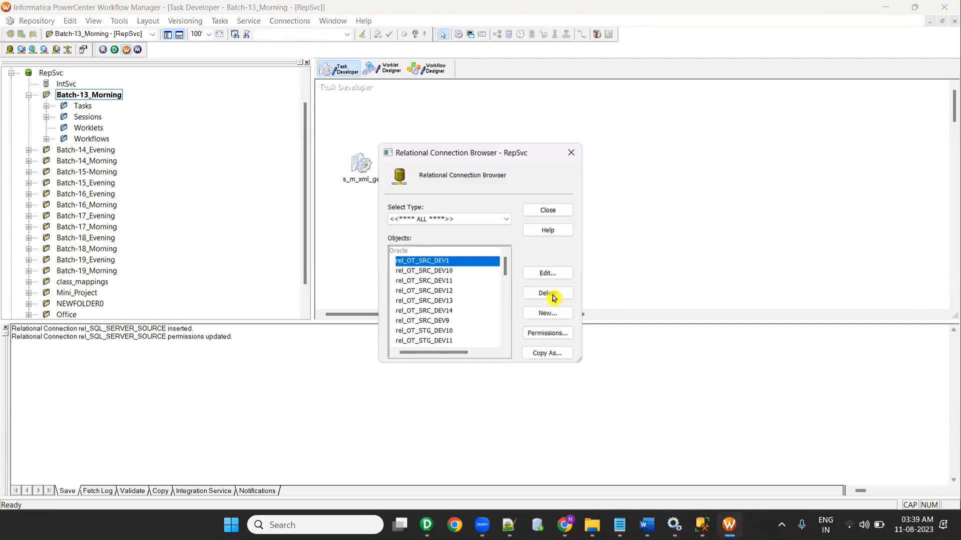
scroll(482, 309, "down", 1)
scroll(481, 309, "down", 5)
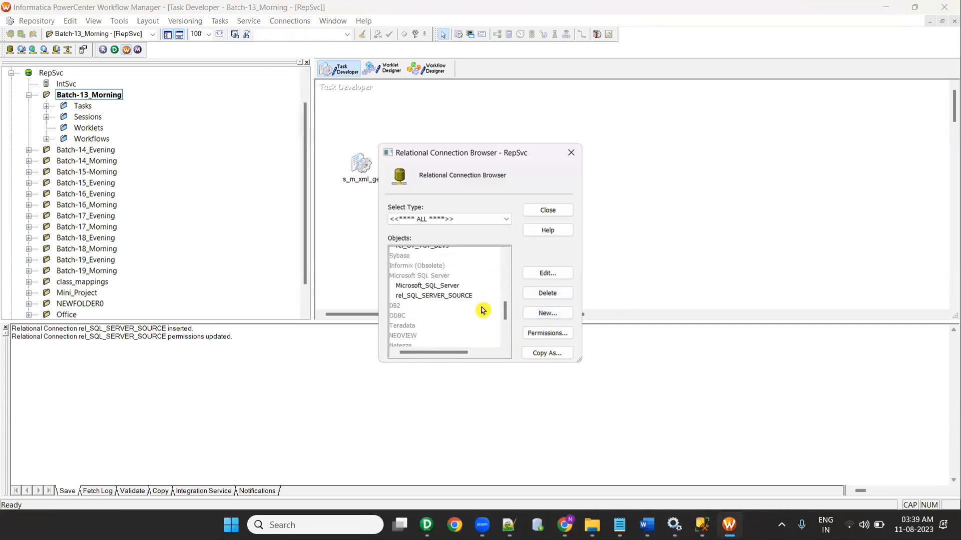
scroll(482, 309, "up", 1)
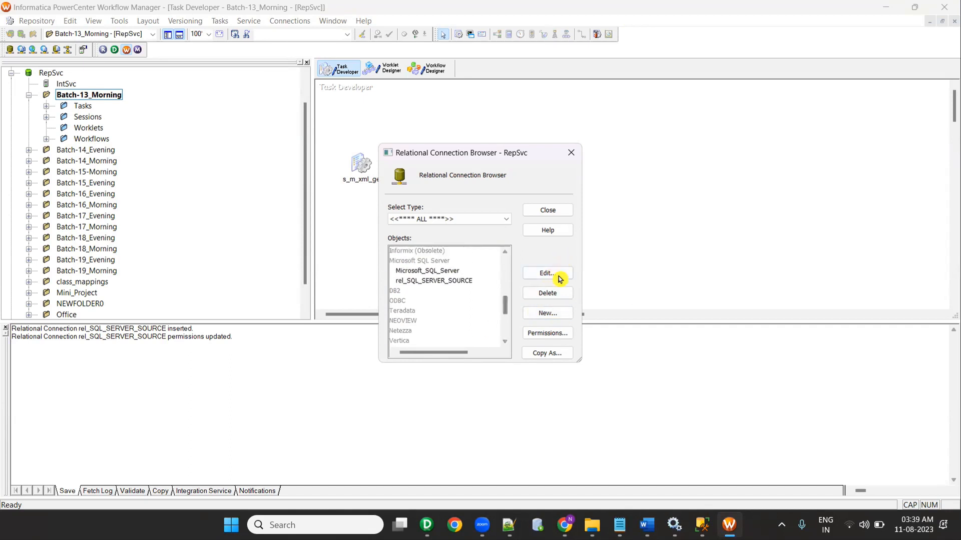
left_click(548, 313)
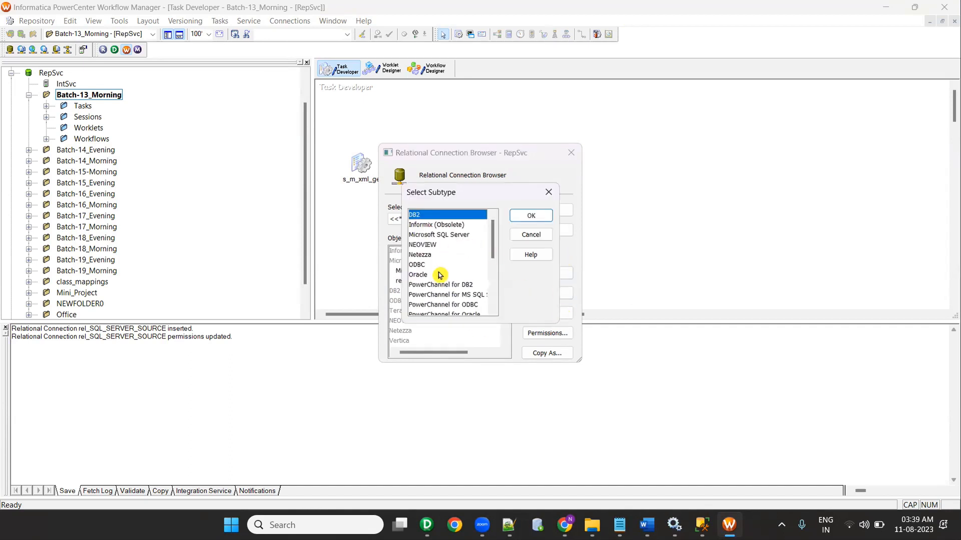
left_click(439, 235)
left_click(532, 216)
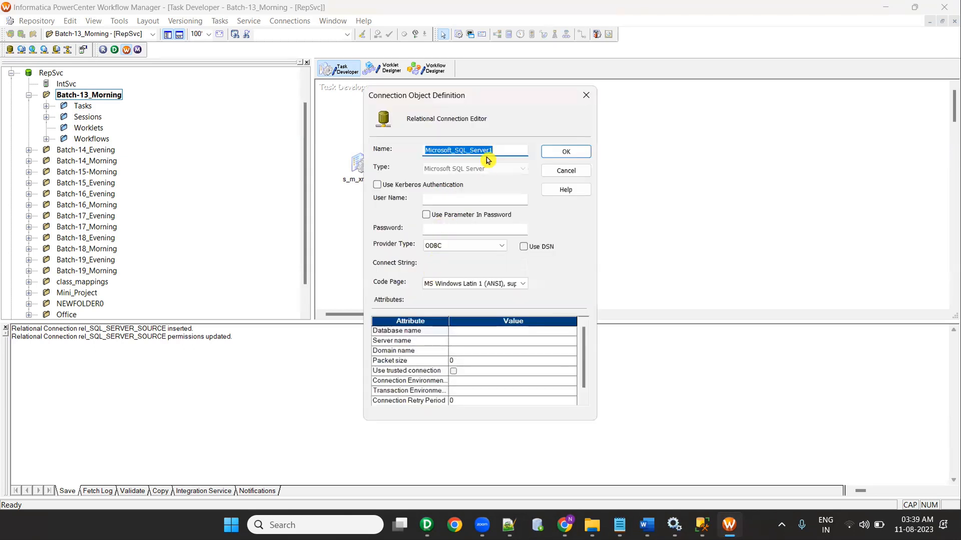
type("REL")
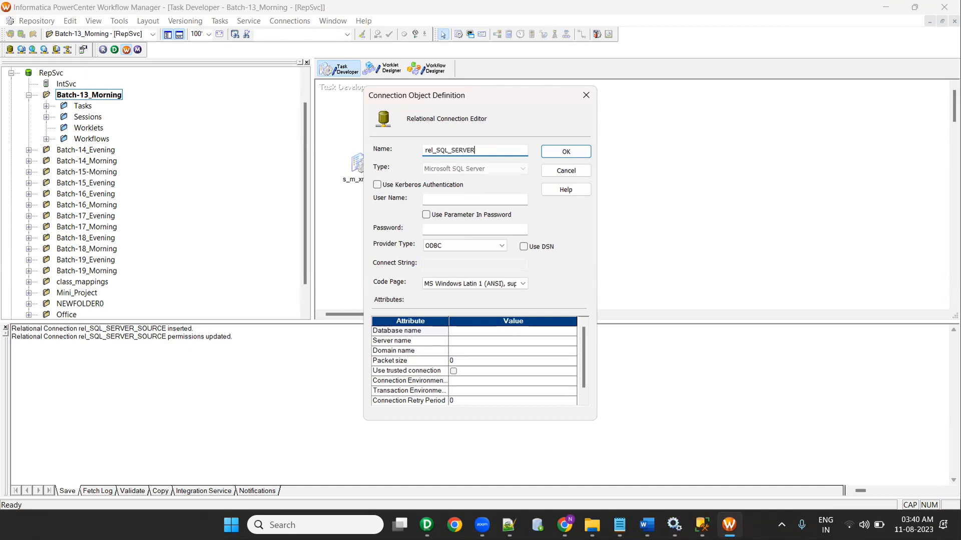
key("Tab")
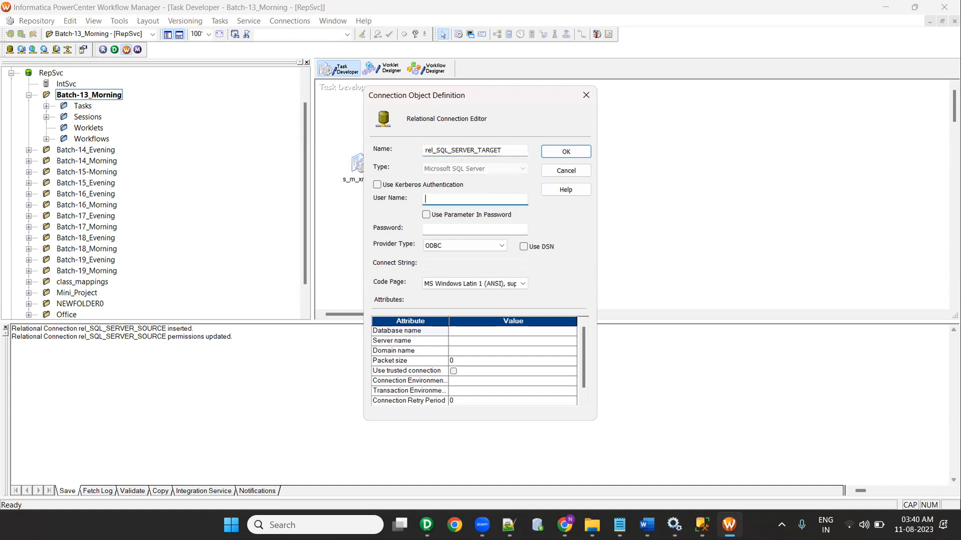
Step: Fill in the connection's database user name and password, copied from the notes file
key("alt+Tab")
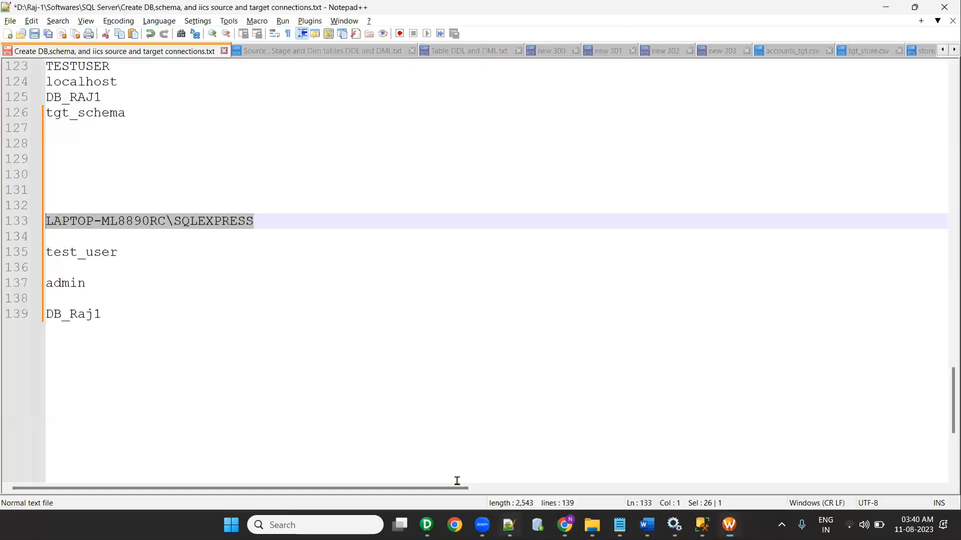
left_click_drag(120, 253, 23, 256)
key("ctrl+c")
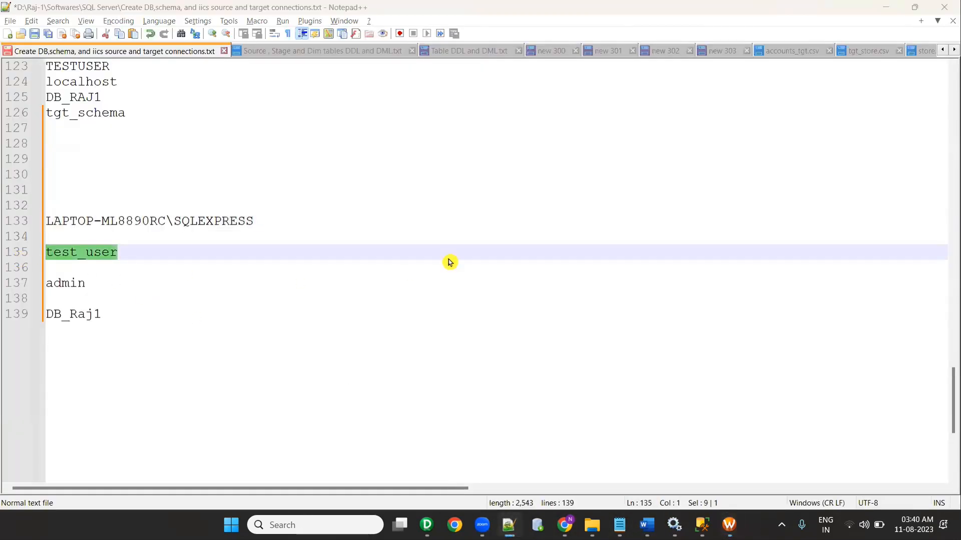
key("alt+Tab")
key("ctrl+v")
key("Tab")
key("alt+Tab")
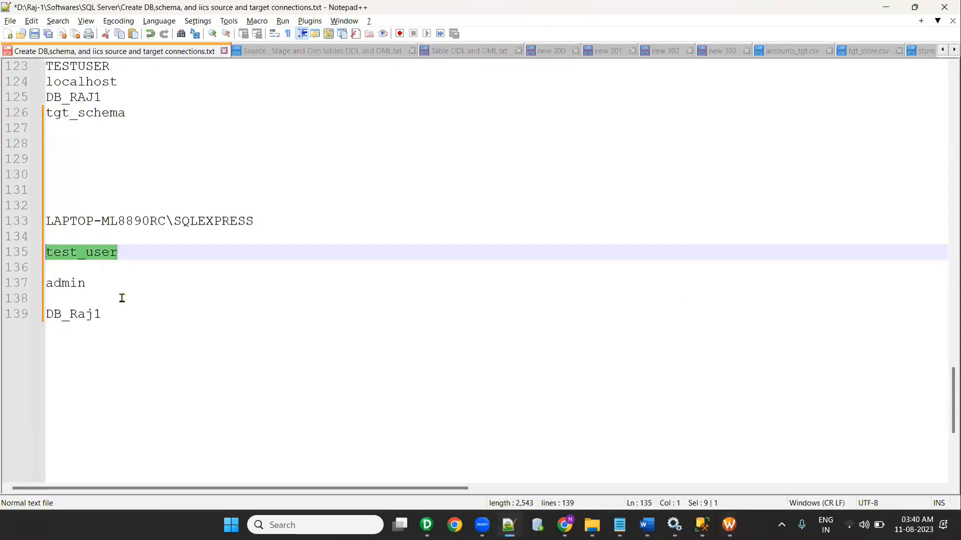
left_click_drag(88, 284, 16, 289)
key("ctrl+c")
key("alt+Tab")
key("ctrl+v")
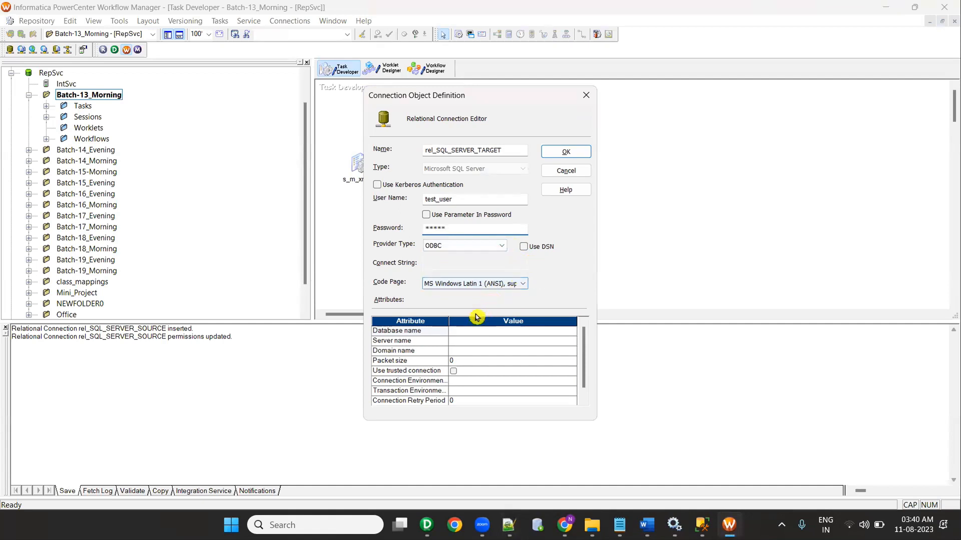
Step: Set database DB_Raj1 and server LAPTOP-ML8890RC\SQLEXPRESS, then save the connection
key("alt+Tab")
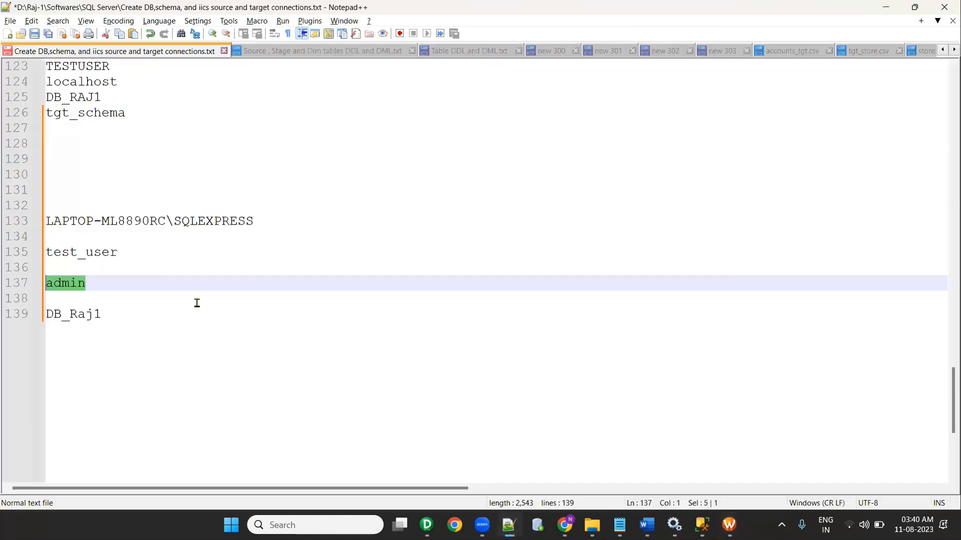
left_click_drag(102, 314, 12, 312)
key("ctrl+c")
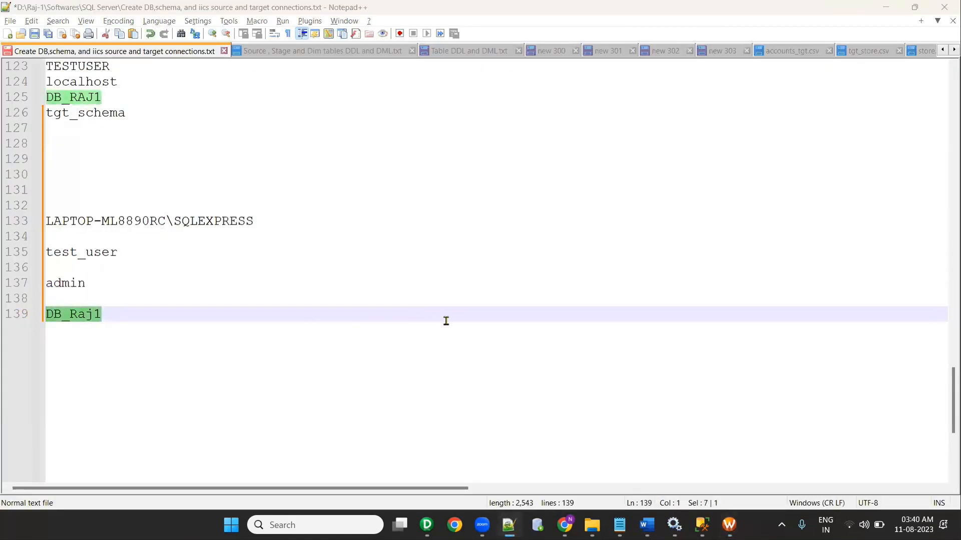
key("alt+Tab")
key("ctrl+v")
key("alt+Tab")
left_click_drag(263, 221, 14, 225)
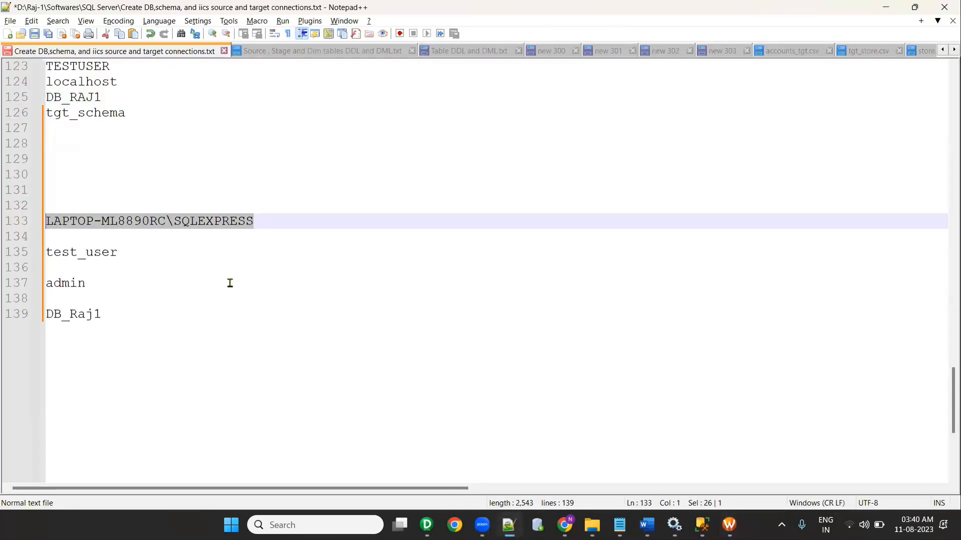
key("ctrl+c")
key("alt+Tab")
left_click(478, 350)
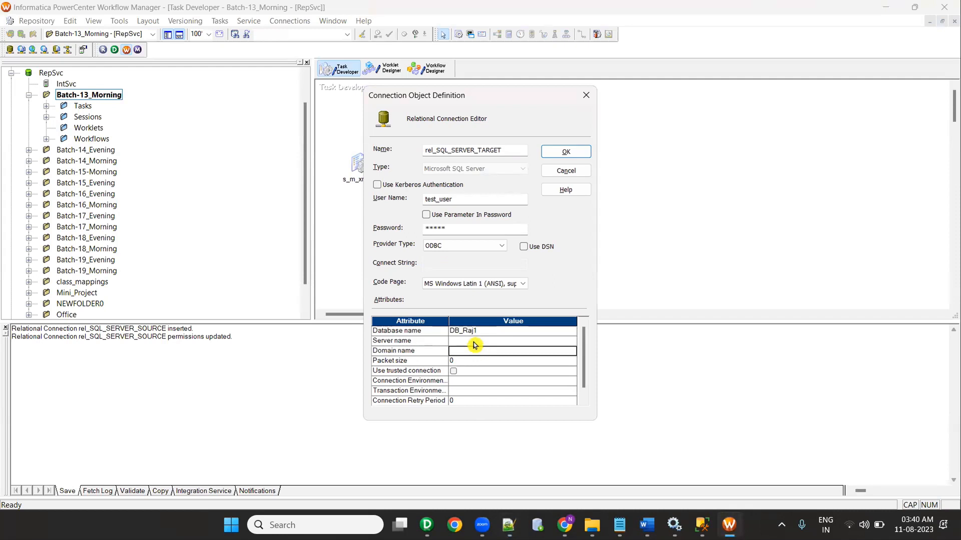
left_click(475, 341)
key("ctrl+v")
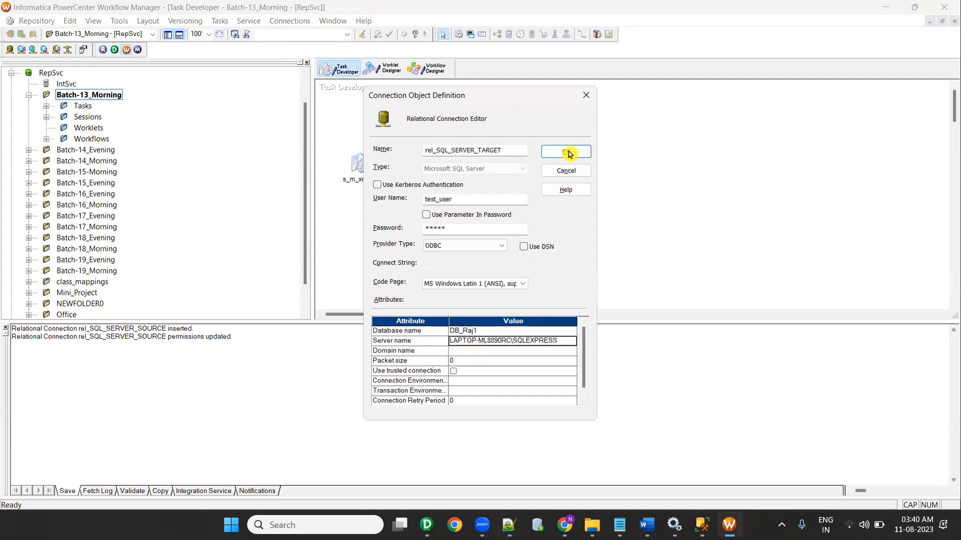
left_click(564, 152)
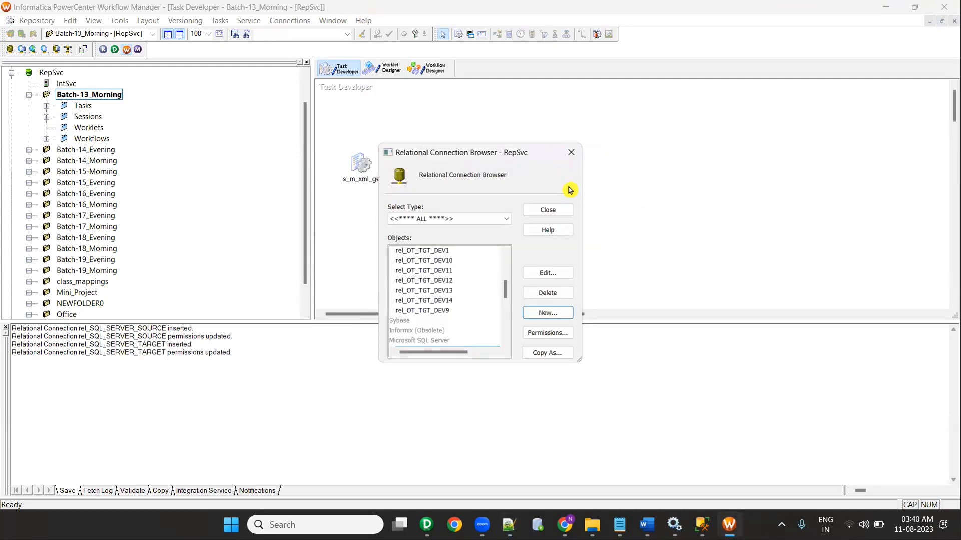
left_click(561, 212)
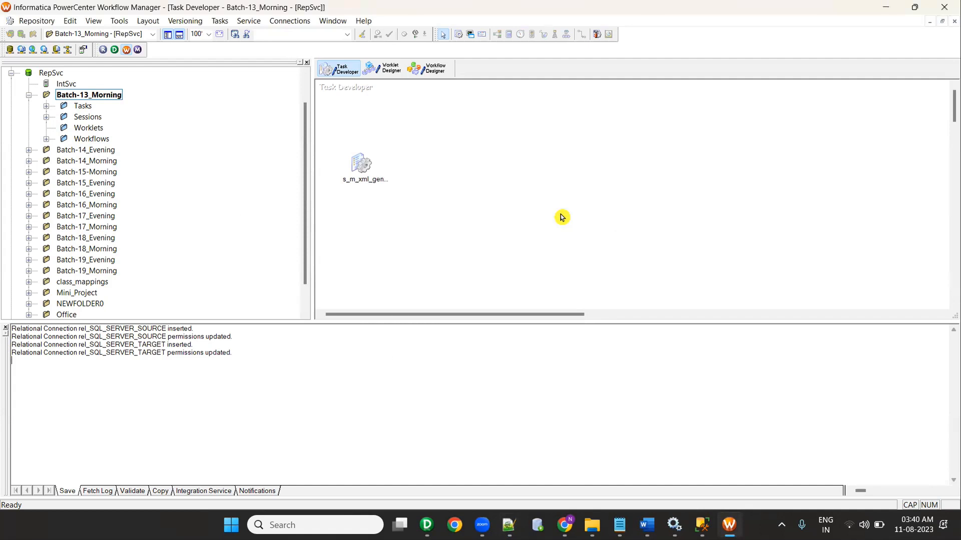
Step: Check the old XML generator session settings and expand the Batch-13_Morning workflows list
double_click(361, 164)
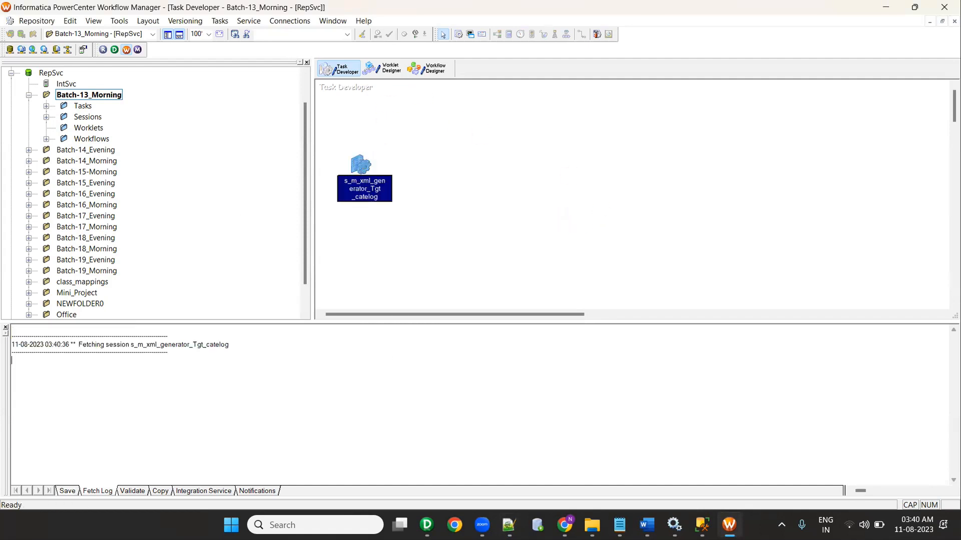
left_click_drag(348, 11, 274, 134)
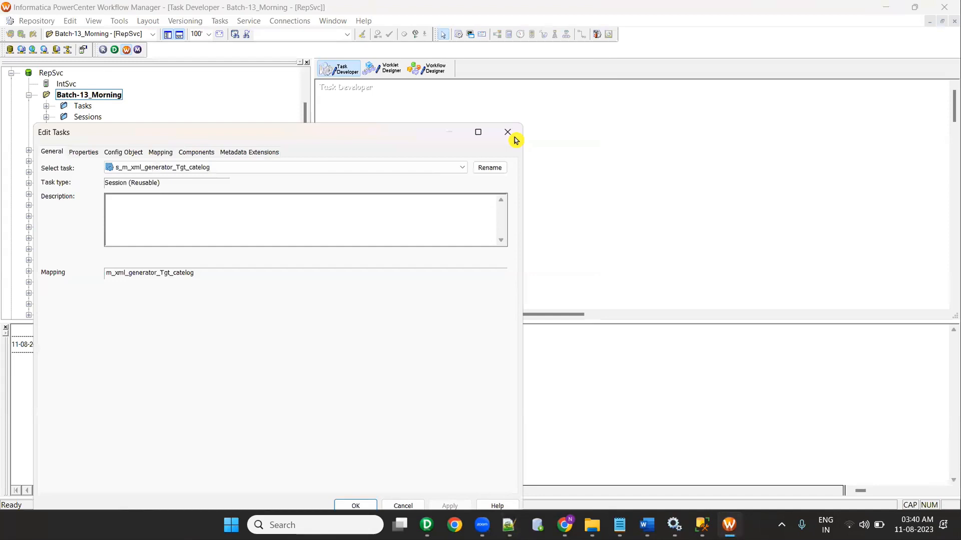
left_click(512, 136)
left_click(47, 139)
key("alt+Tab")
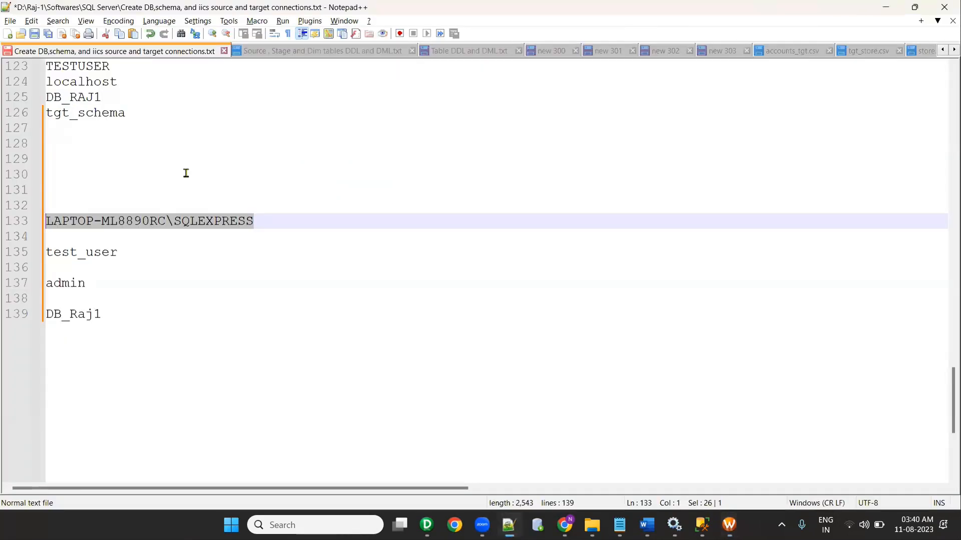
key("alt+Tab")
key("alt+Tab")
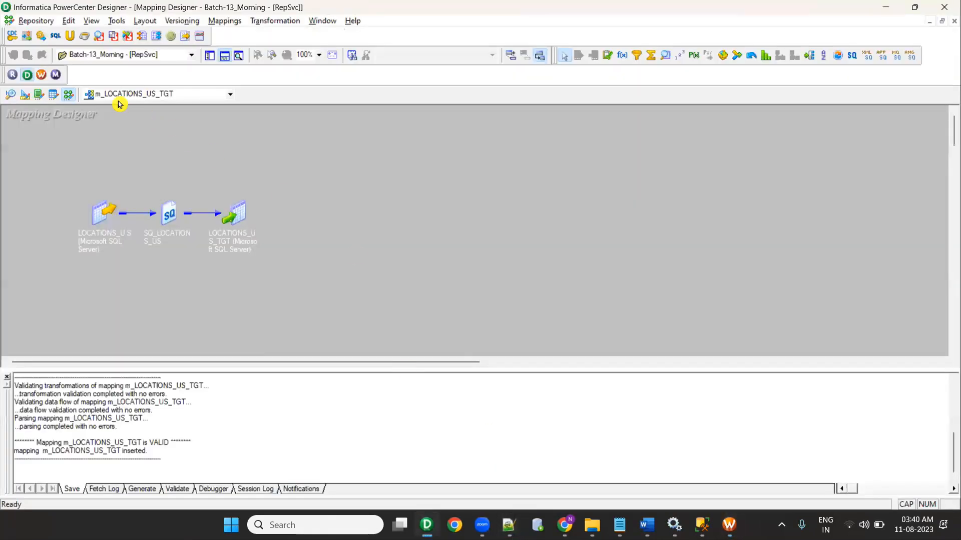
key("alt+Tab")
scroll(243, 214, "down", 6)
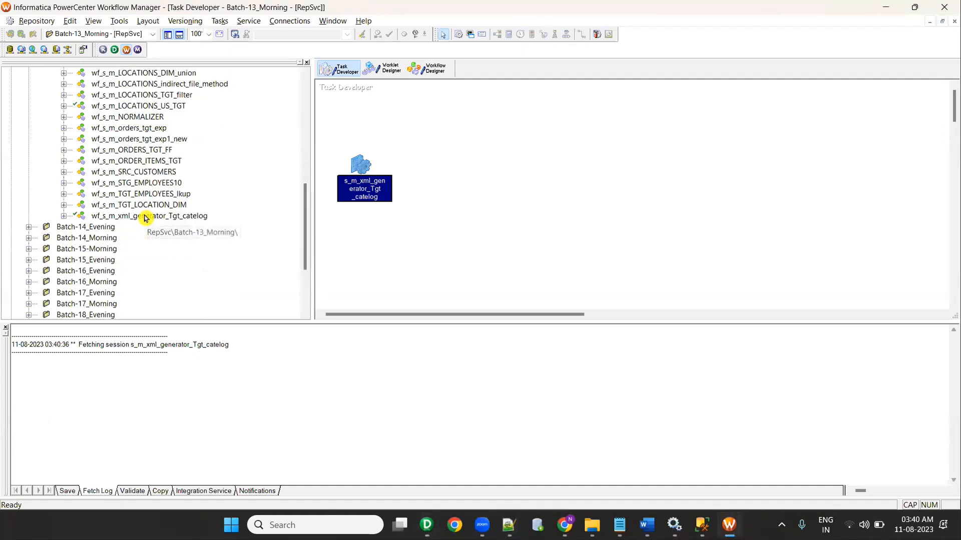
scroll(145, 205, "up", 3)
Step: Open wf_s_m_LOCATIONS_US_TGT, clear the Task Developer, and edit the s_m_LOCATIONS_US_TGT session
left_click(145, 205)
right_click(145, 205)
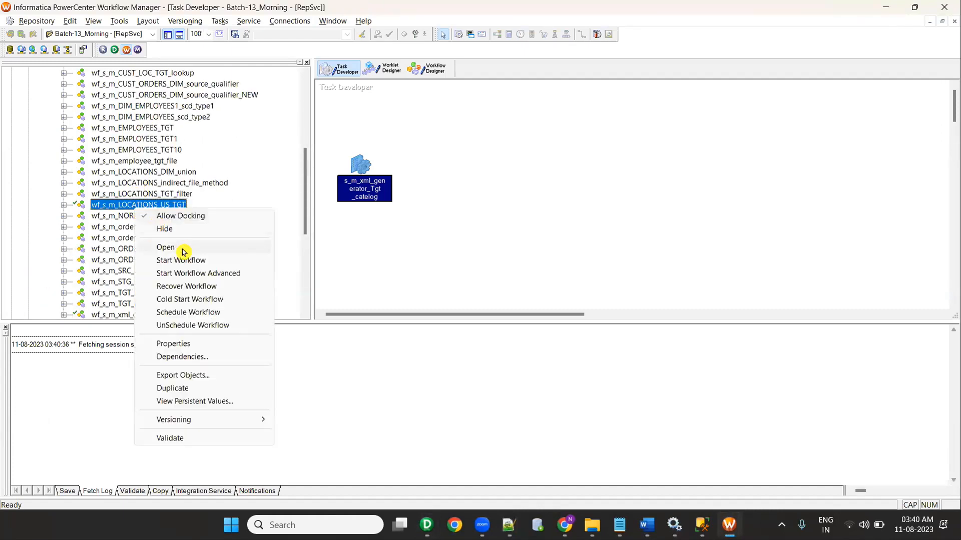
left_click(181, 248)
left_click(338, 68)
right_click(592, 127)
left_click(613, 147)
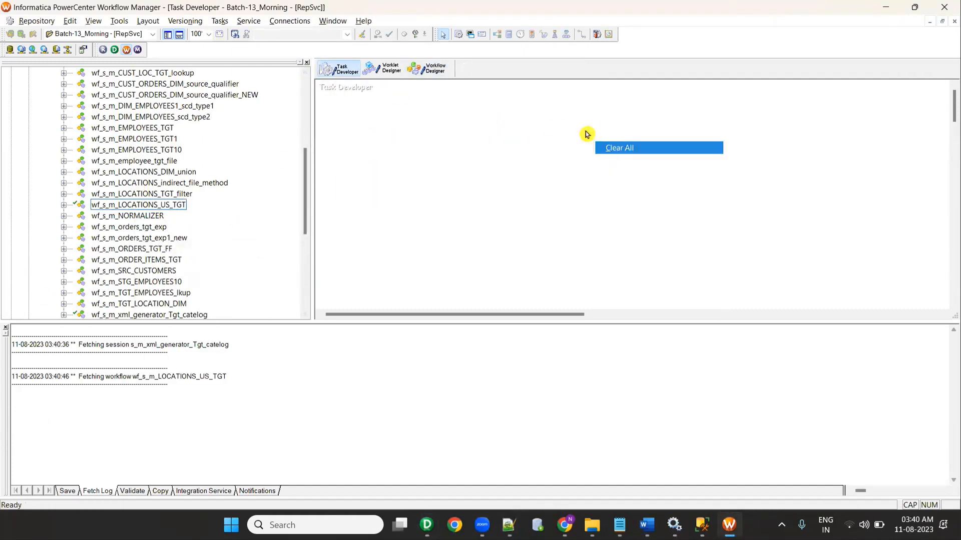
left_click(421, 71)
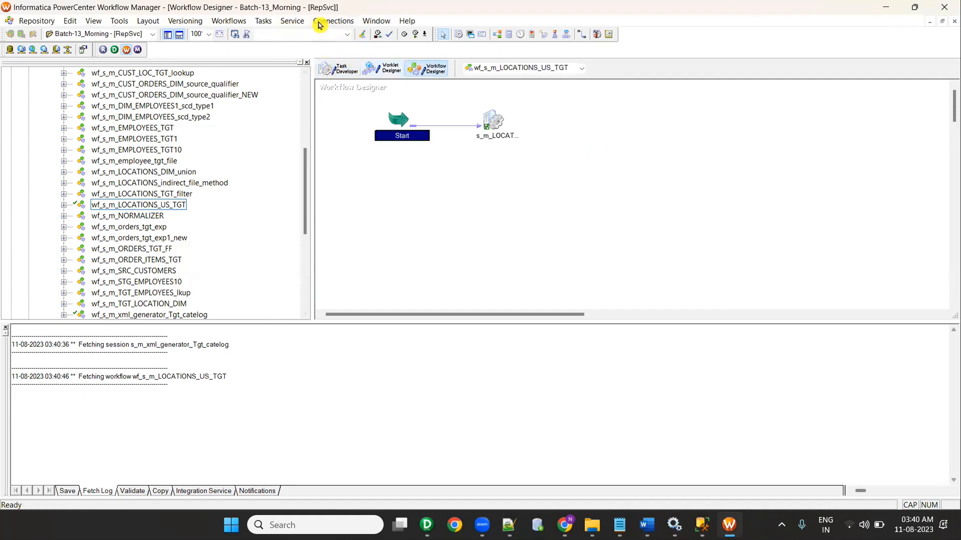
right_click(492, 120)
left_click(508, 135)
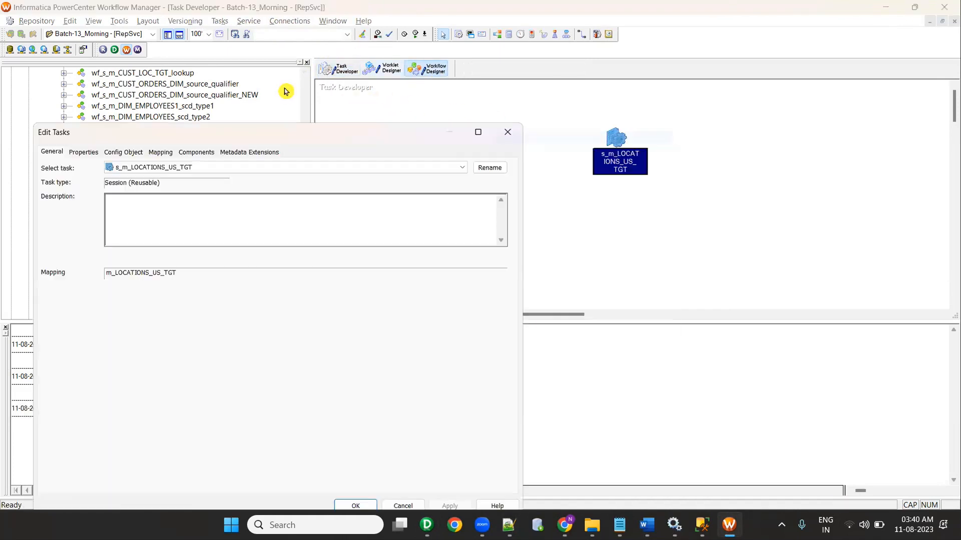
Step: Set the SQ_LOCATIONS_US source connection to rel_SQL_SERVER_SOURCE
left_click(166, 153)
double_click(199, 133)
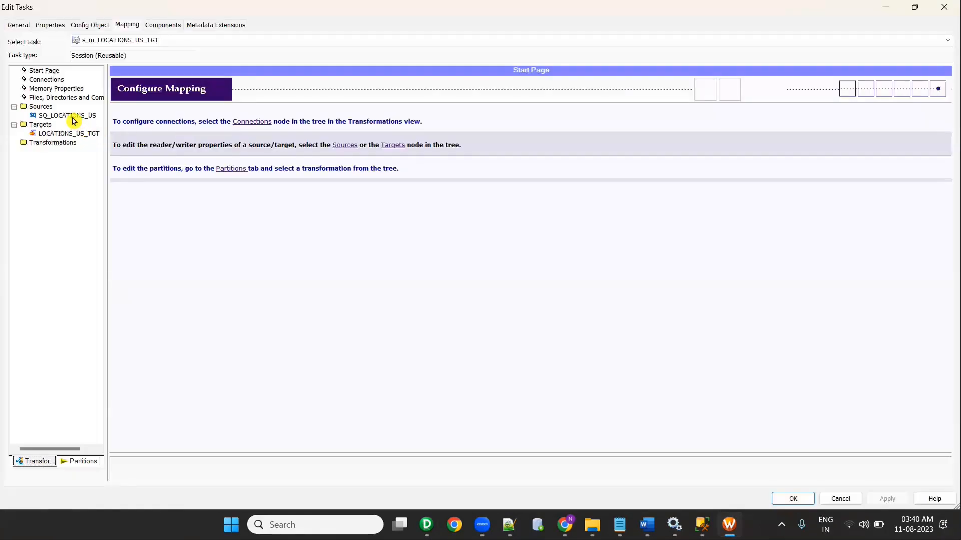
left_click(73, 116)
left_click(696, 242)
scroll(447, 293, "down", 2)
scroll(447, 293, "down", 4)
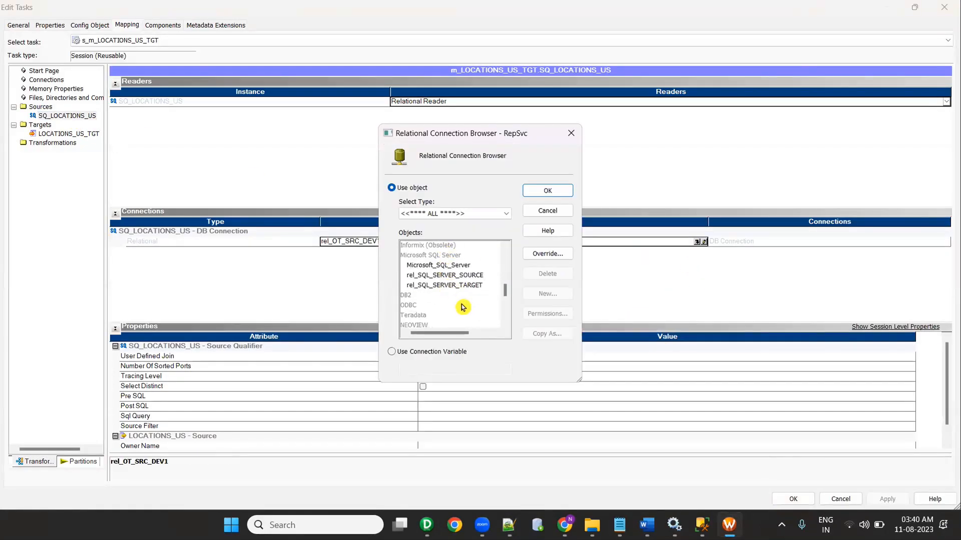
left_click(470, 275)
left_click(547, 200)
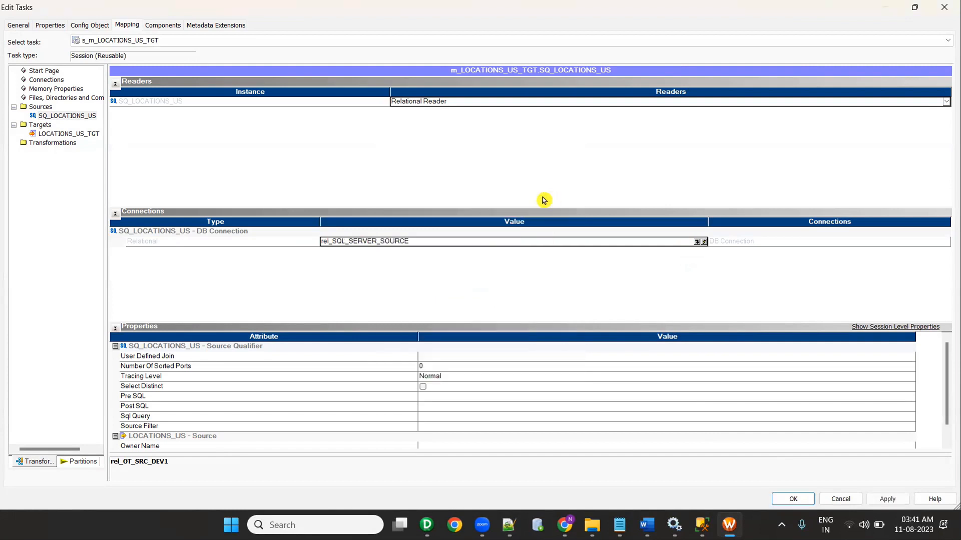
Step: Point LOCATIONS_US_TGT at rel_SQL_SERVER_TARGET with Normal load type, then apply and close
left_click(68, 134)
left_click(692, 231)
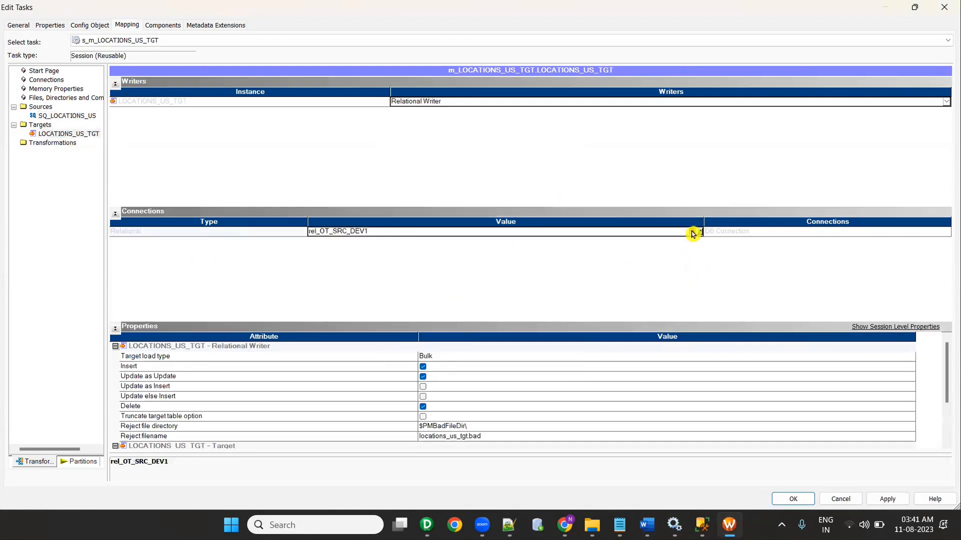
scroll(441, 278, "down", 5)
scroll(443, 281, "down", 1)
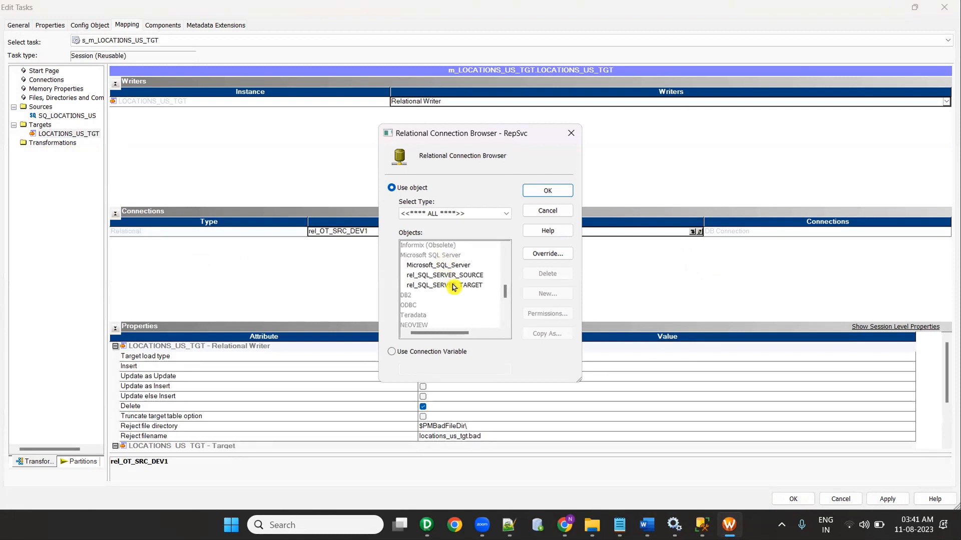
left_click(453, 285)
left_click(547, 190)
left_click(458, 356)
left_click(460, 369)
scroll(606, 408, "down", 3)
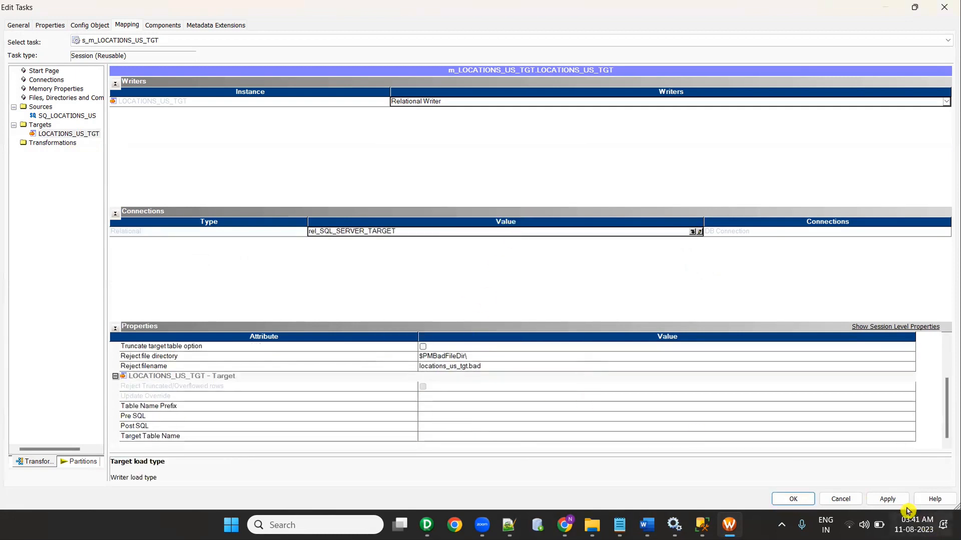
left_click(887, 499)
left_click(793, 499)
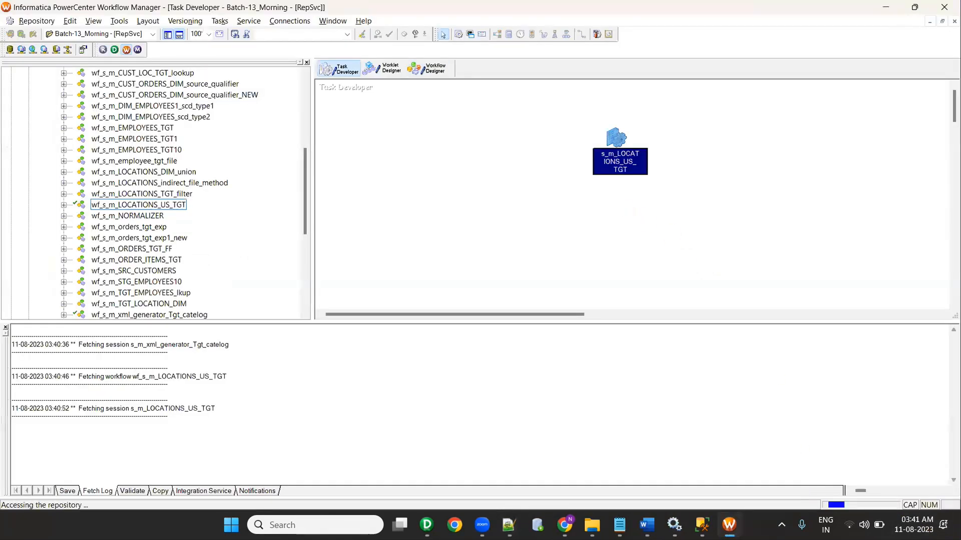
Step: Start the wf_s_m_LOCATIONS_US_TGT workflow from the Workflow Designer canvas
left_click(435, 69)
right_click(487, 193)
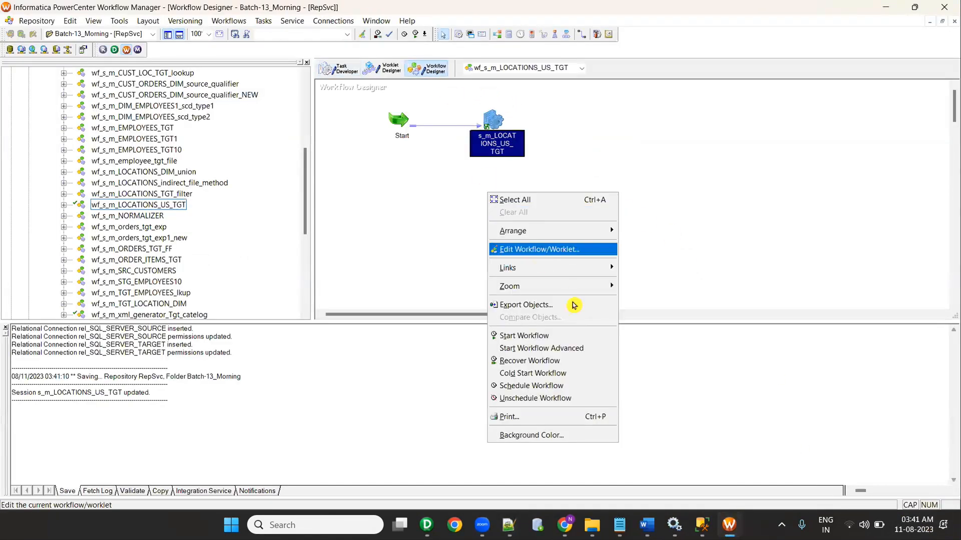
left_click(580, 338)
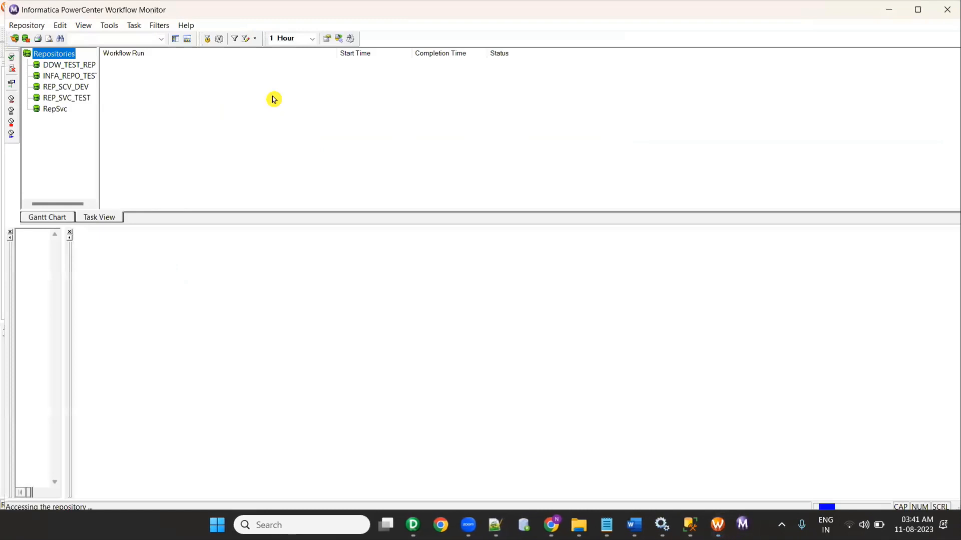
Step: View the failed session run's properties showing the invalid object name 'LOCATIONS_US' error
left_click(195, 135)
right_click(194, 135)
left_click(277, 294)
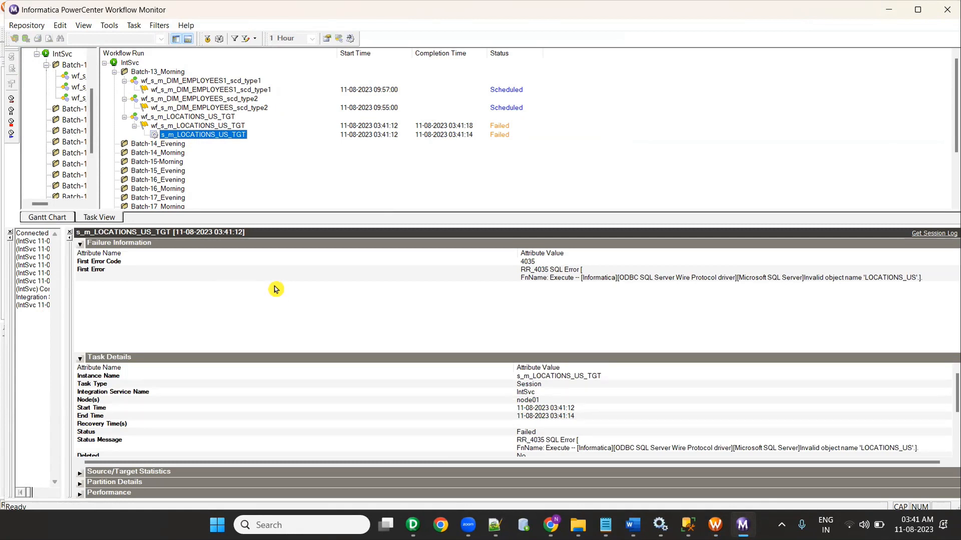
left_click(888, 10)
left_click(339, 69)
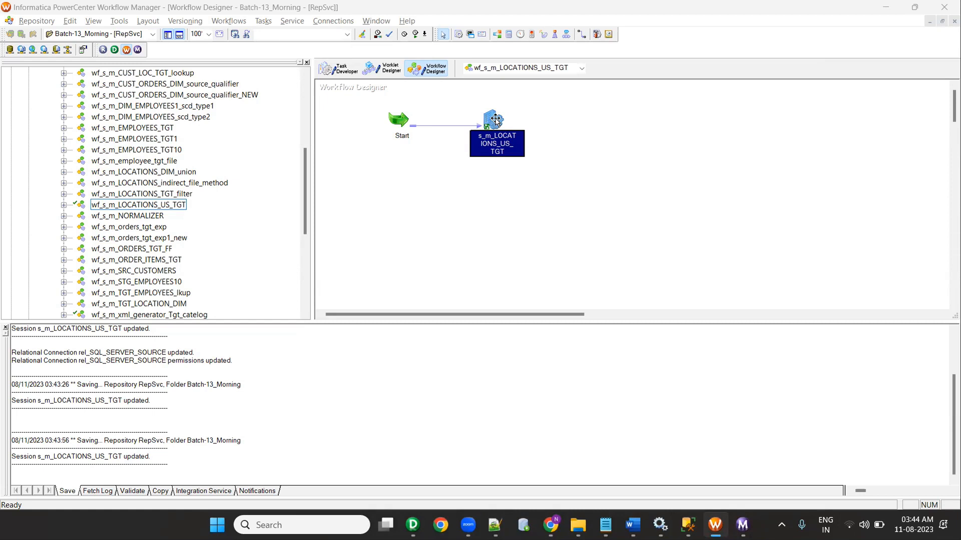
Step: Edit the s_m_LOCATIONS_US_TGT session and show its mapping settings full screen
right_click(495, 119)
left_click(526, 145)
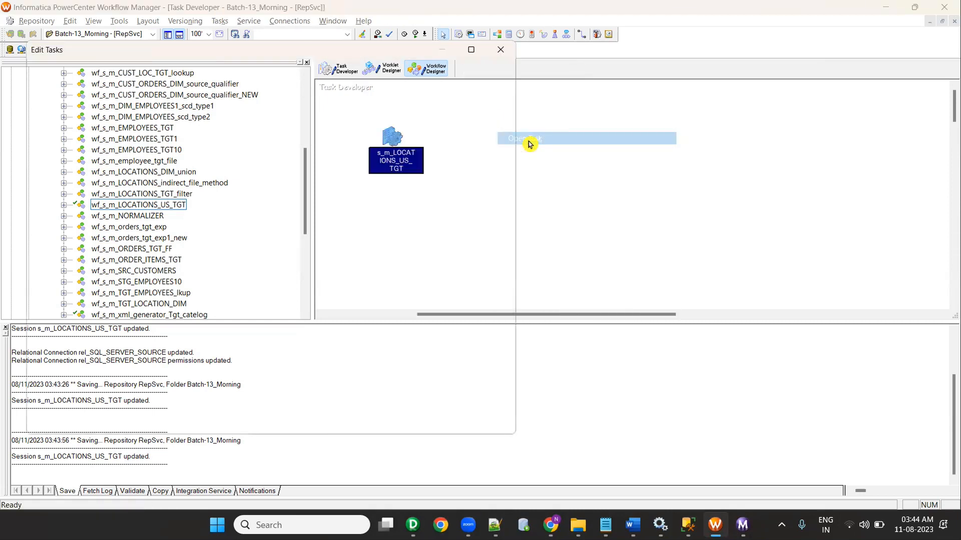
left_click(153, 70)
double_click(198, 49)
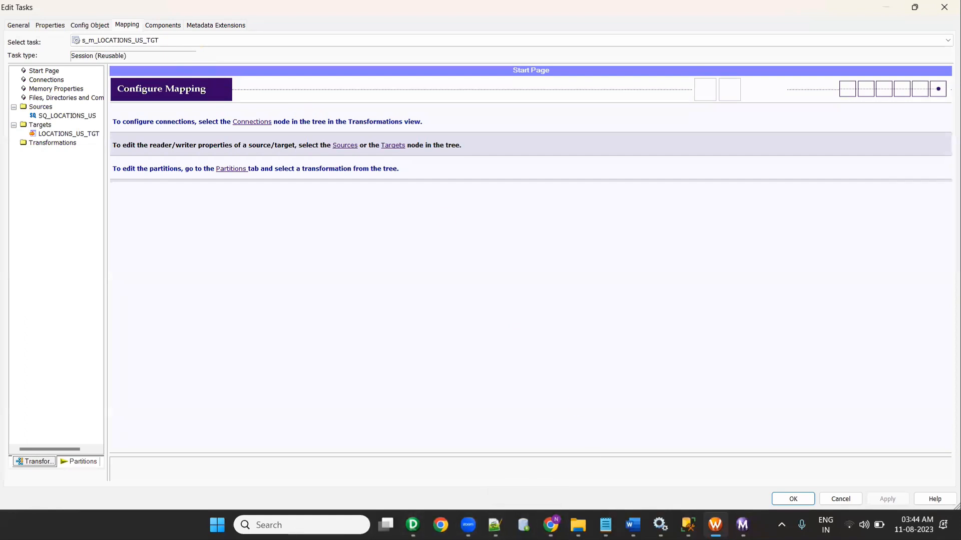
Step: Refresh DB_RAJ1 in SSMS and expand Tables to see both LOCATIONS_US tables
left_click(688, 525)
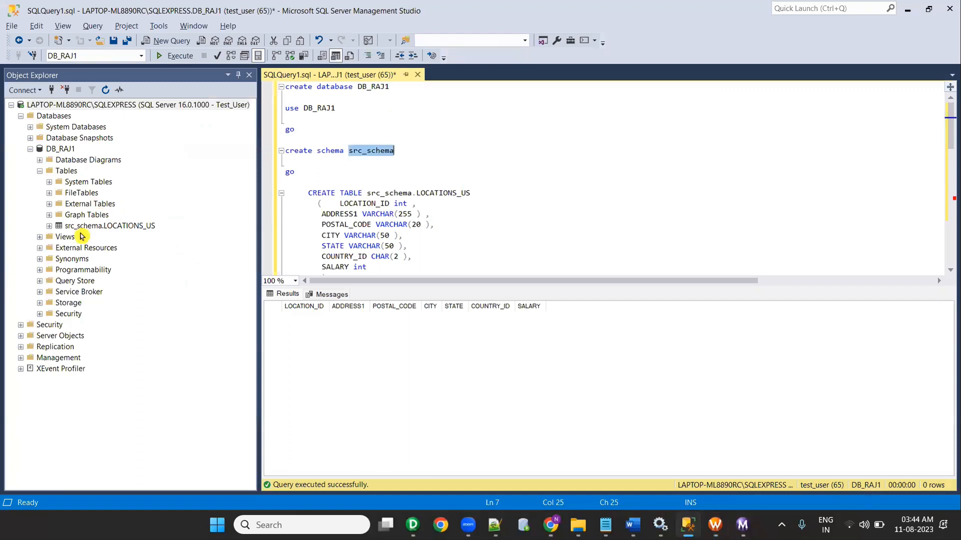
left_click(61, 149)
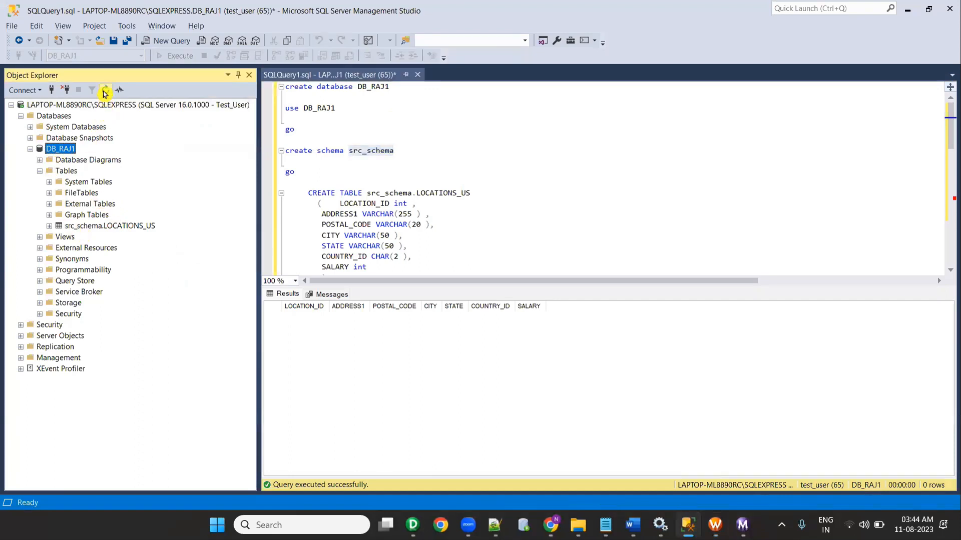
left_click(105, 91)
left_click(40, 171)
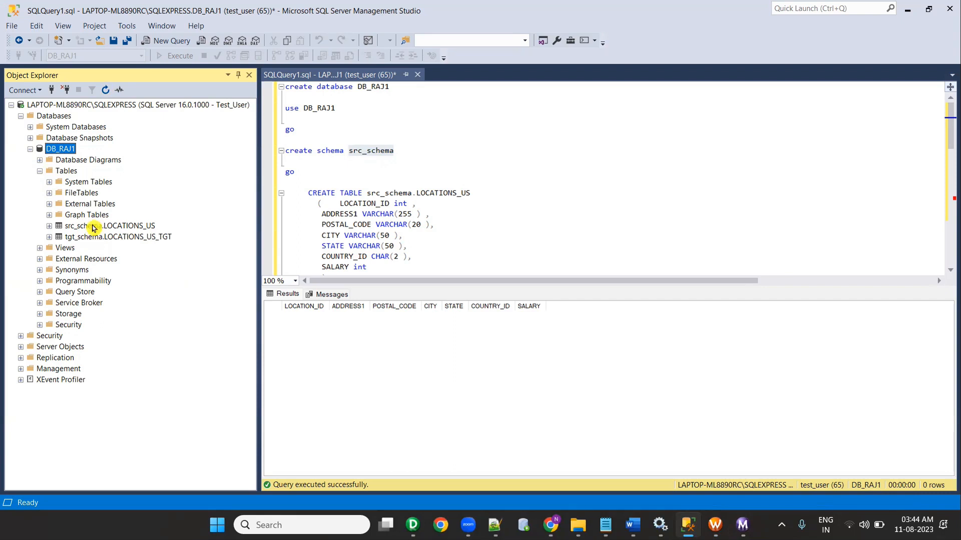
key("alt+Tab")
key("alt+Tab")
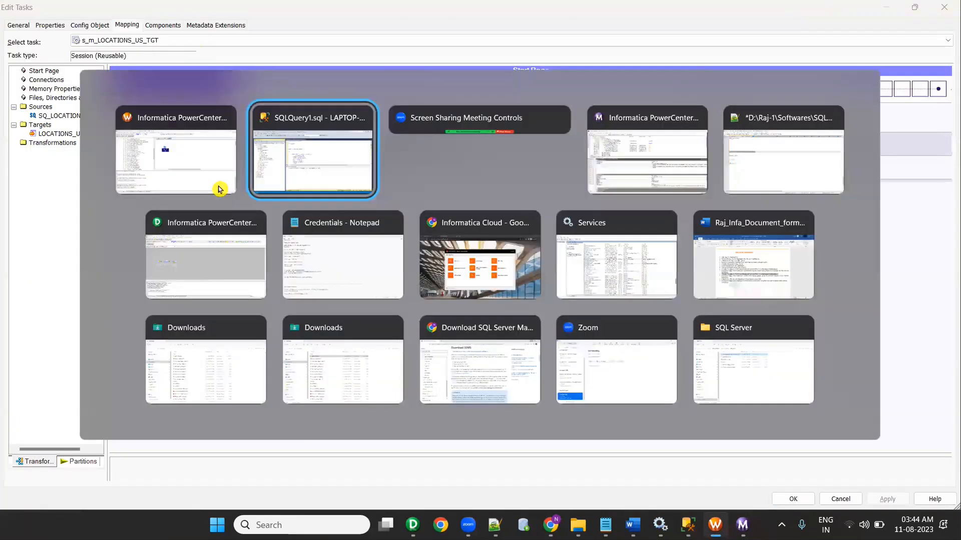
key("alt+Tab")
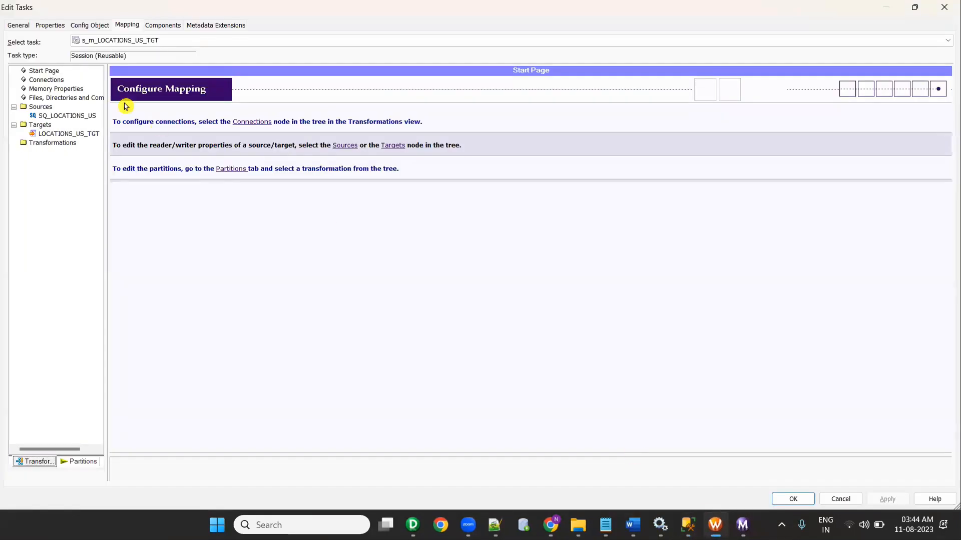
Step: Set the SQ_LOCATIONS_US source's Owner Name to Src_Schema, copied from the SQL script
left_click(69, 116)
scroll(425, 377, "down", 2)
left_click(190, 426)
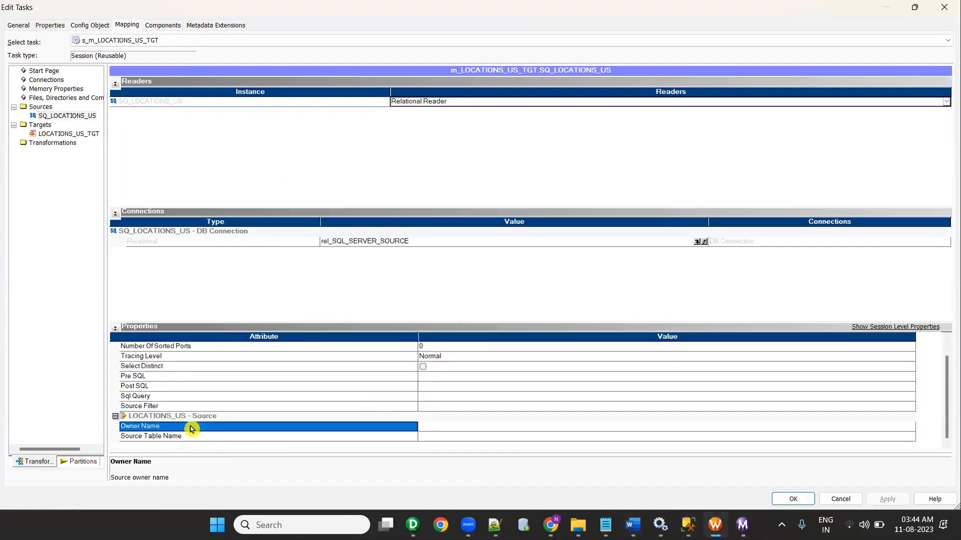
type("src_sceham")
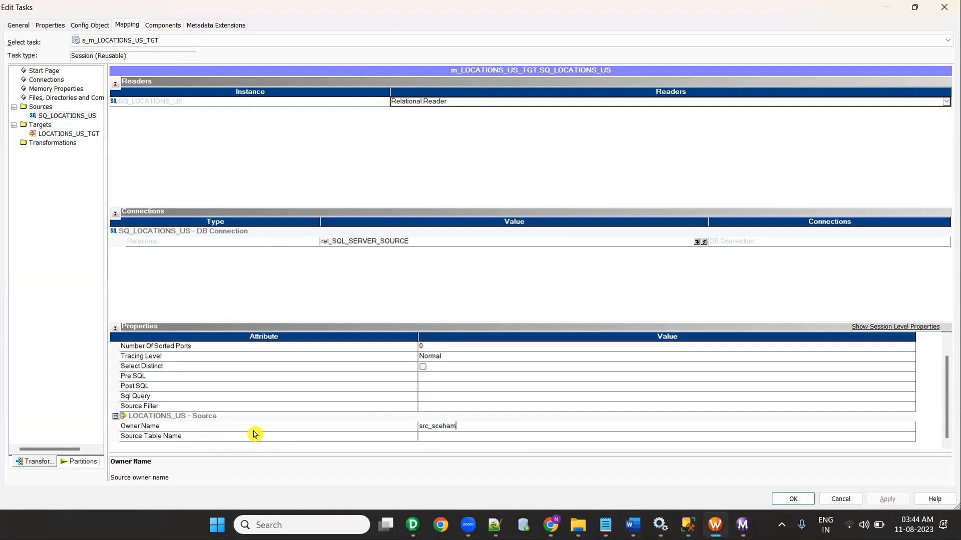
key("alt+Tab")
double_click(392, 195)
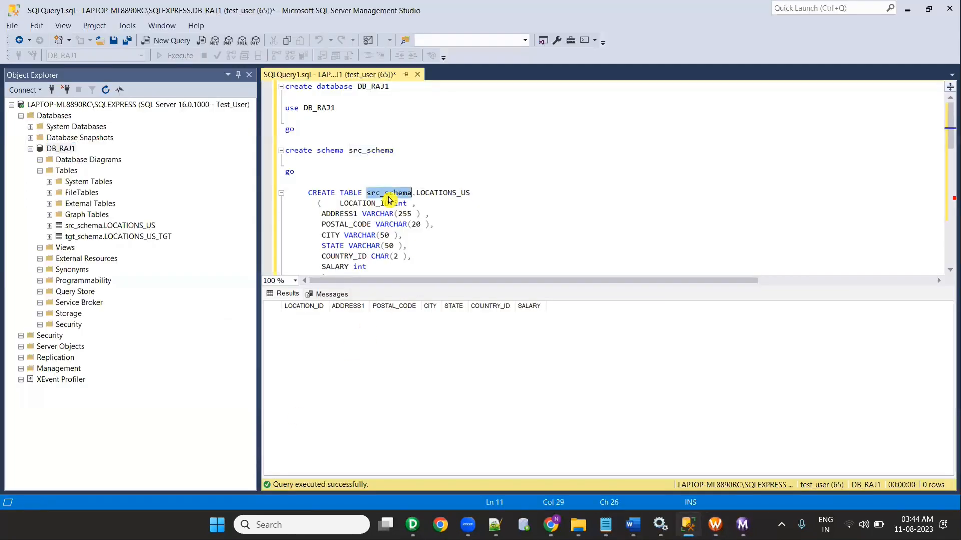
key("alt+Tab")
key("ctrl+a")
key("BackSpace")
left_click(437, 426)
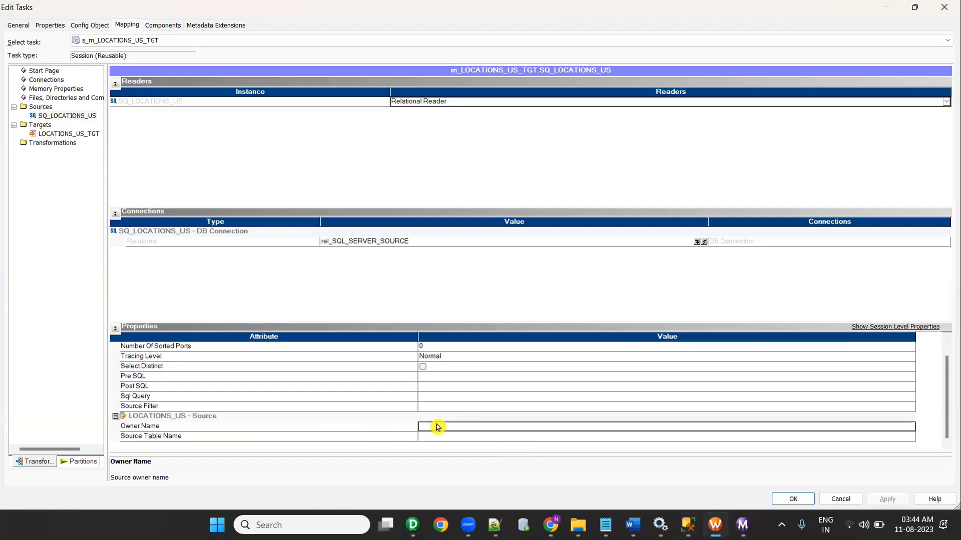
type("s")
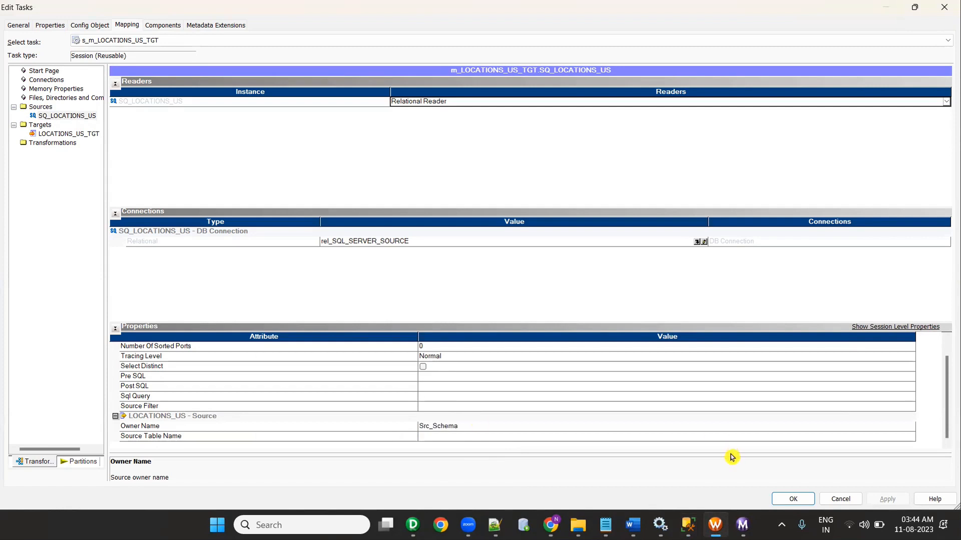
key("alt+Tab")
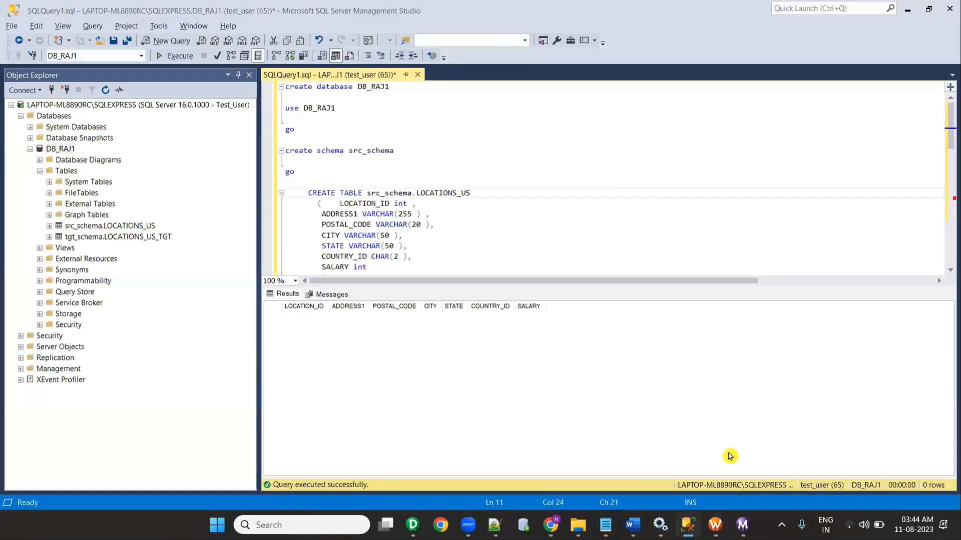
key("alt+Tab")
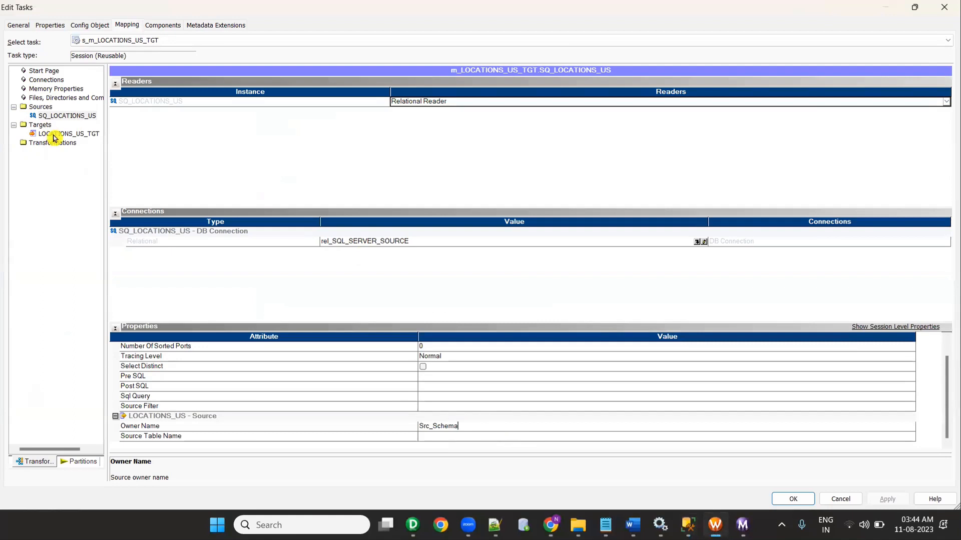
Step: Show the LOCATIONS_US_TGT target settings and copy tgt_schema from the SQL script
left_click(55, 133)
key("alt+Tab")
scroll(398, 231, "down", 4)
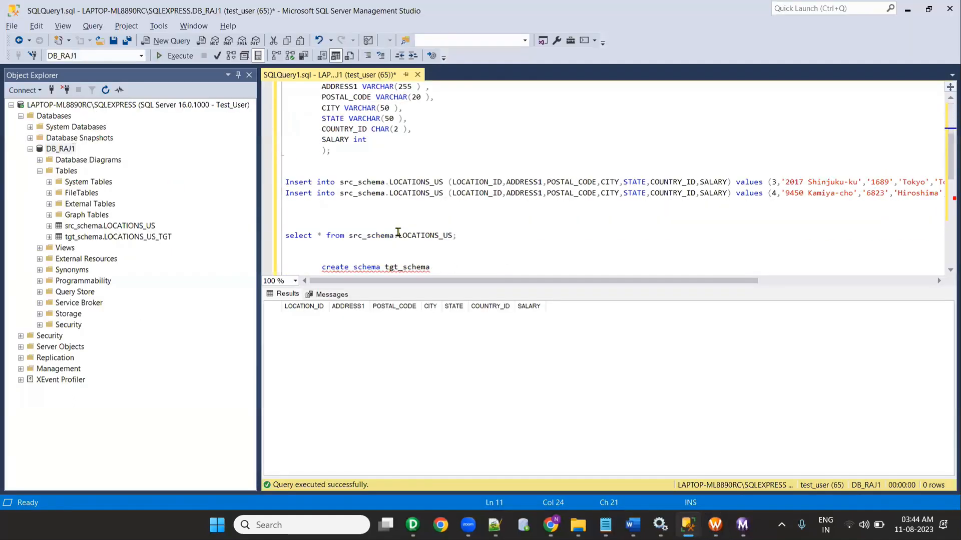
double_click(399, 265)
key("ctrl+c")
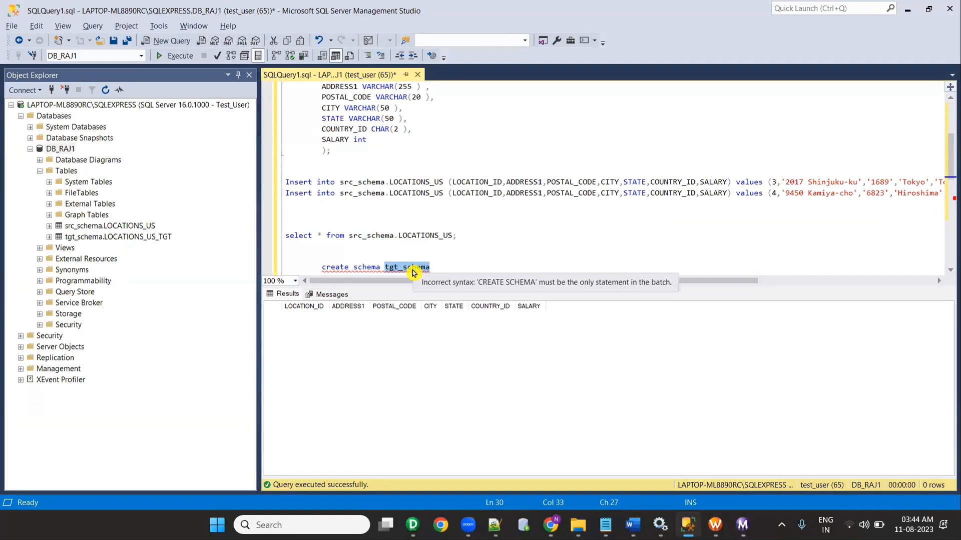
key("alt+Tab")
scroll(209, 380, "down", 2)
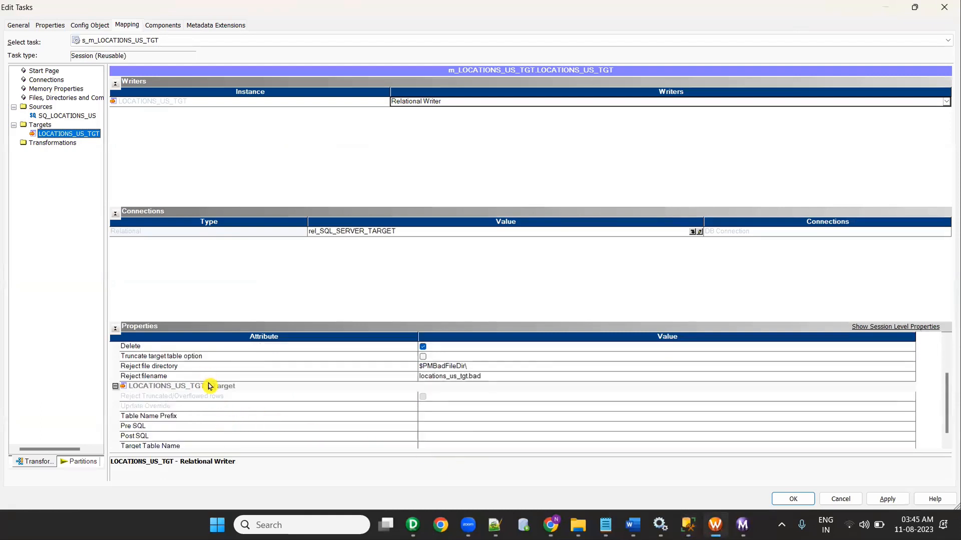
Step: Set the target's Table Name Prefix to tgt_schema and save the session settings
left_click(184, 420)
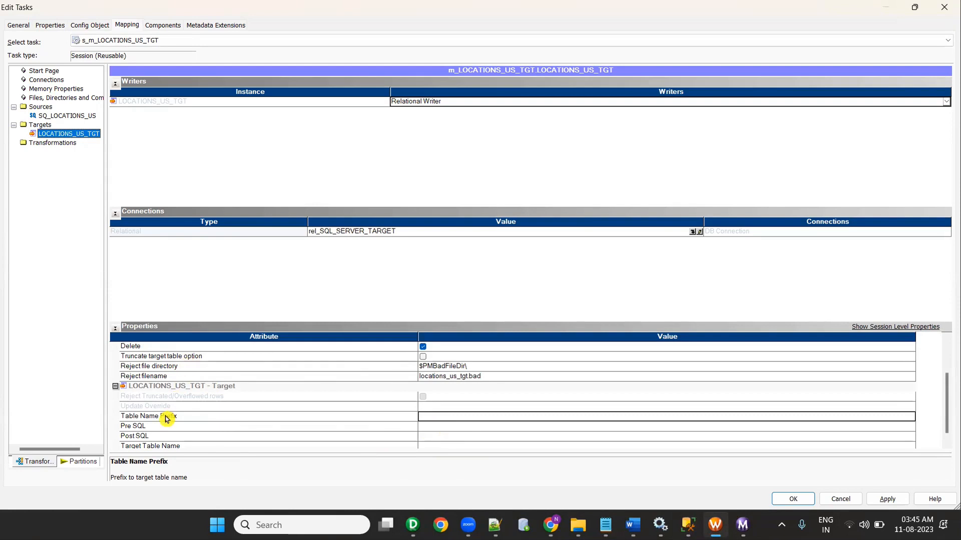
left_click(186, 418)
key("ctrl+v")
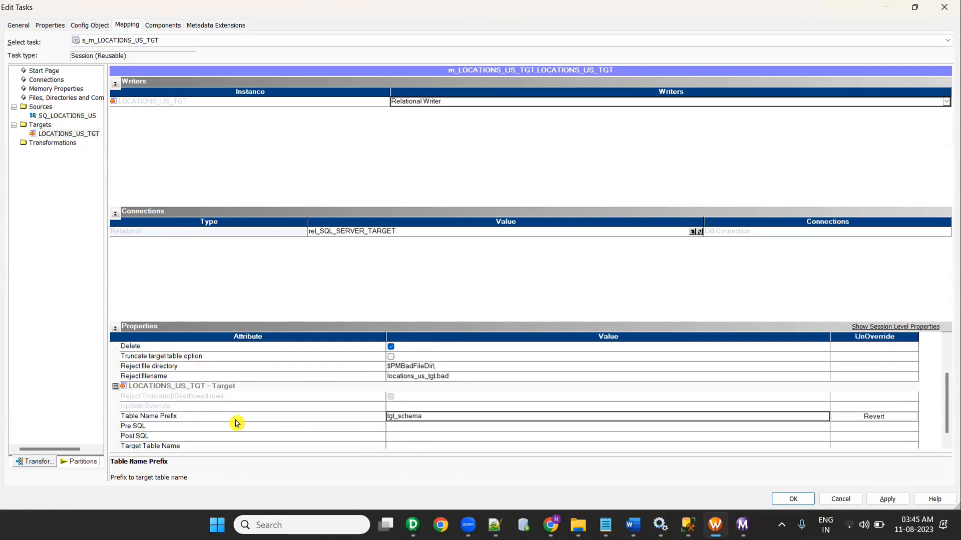
scroll(275, 410, "down", 1)
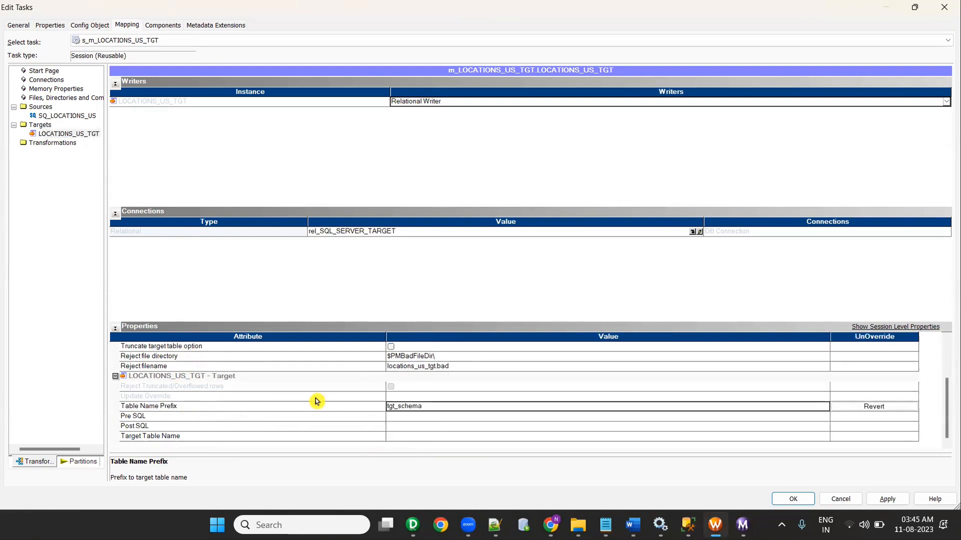
left_click(887, 499)
left_click(784, 502)
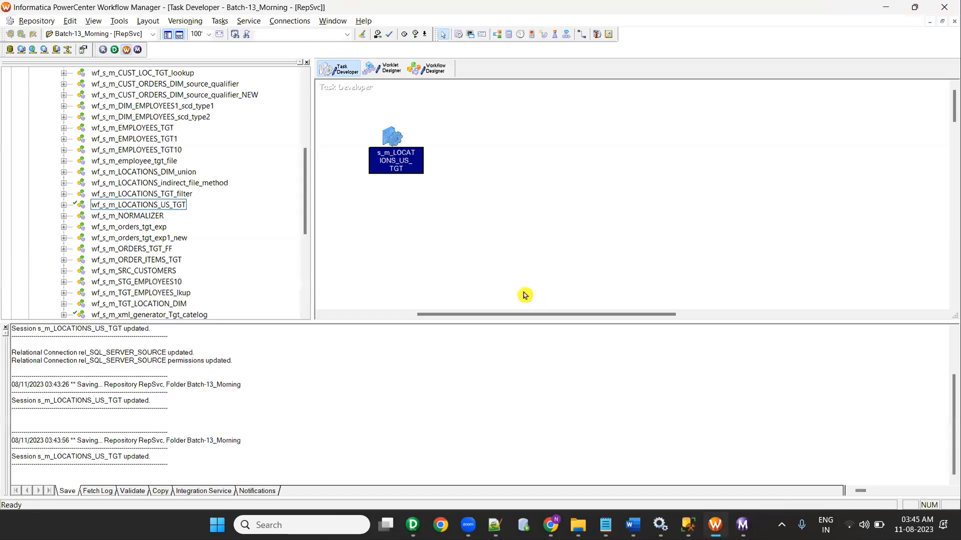
Step: Rerun the workflow from the Workflow Designer canvas
left_click(428, 69)
right_click(446, 210)
left_click(502, 352)
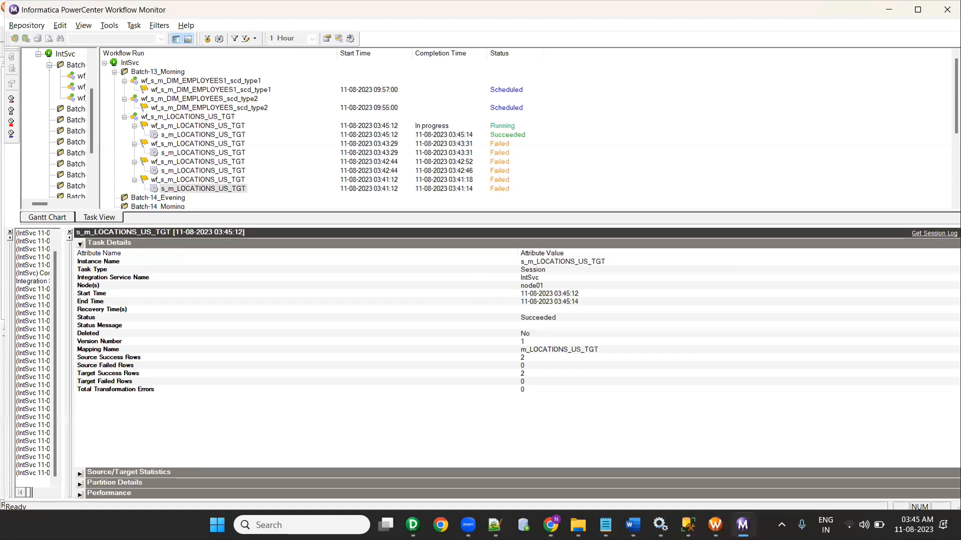
Step: Check the succeeded run's source/target statistics of 2 rows, then bring SSMS forward
right_click(222, 134)
left_click(290, 292)
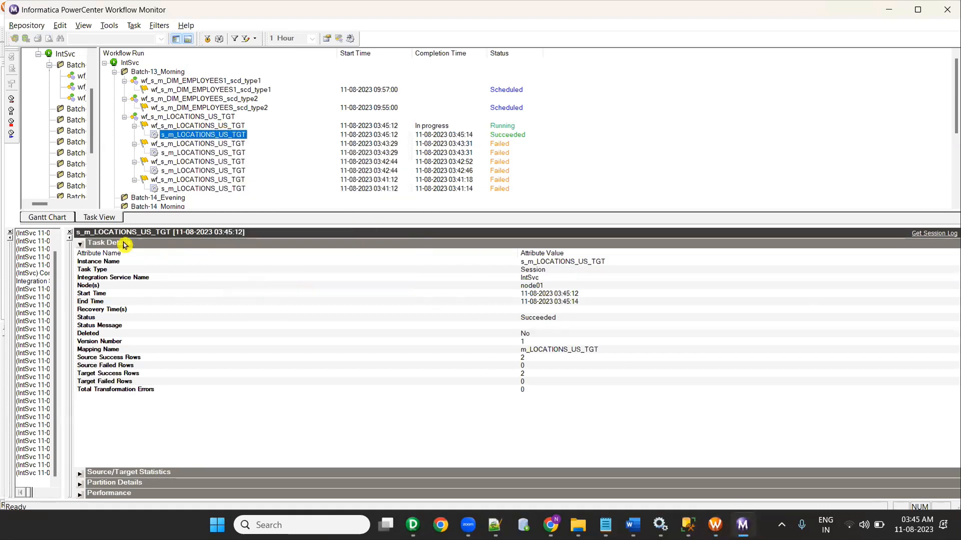
left_click(81, 243)
left_click(80, 253)
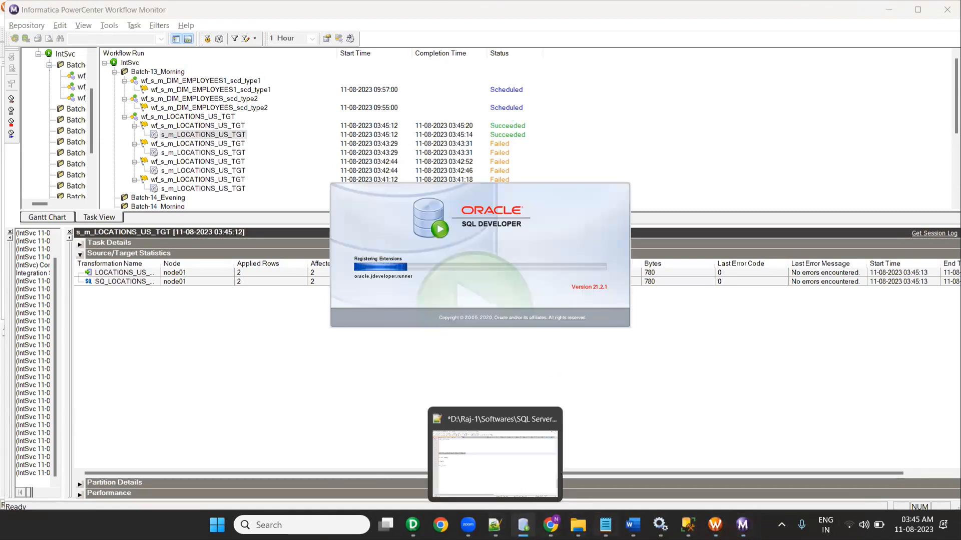
left_click(687, 525)
left_click(449, 267)
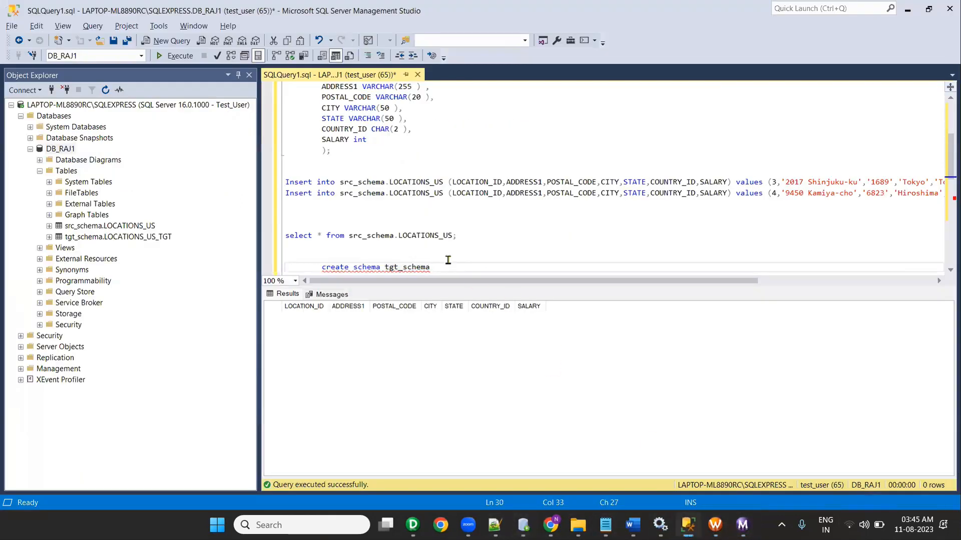
Step: Run select * from tgt_schema.LOCATIONS_US_TGT, returning the Tokyo and Hiroshima rows
scroll(455, 215, "down", 11)
scroll(474, 172, "up", 1)
left_click(491, 117)
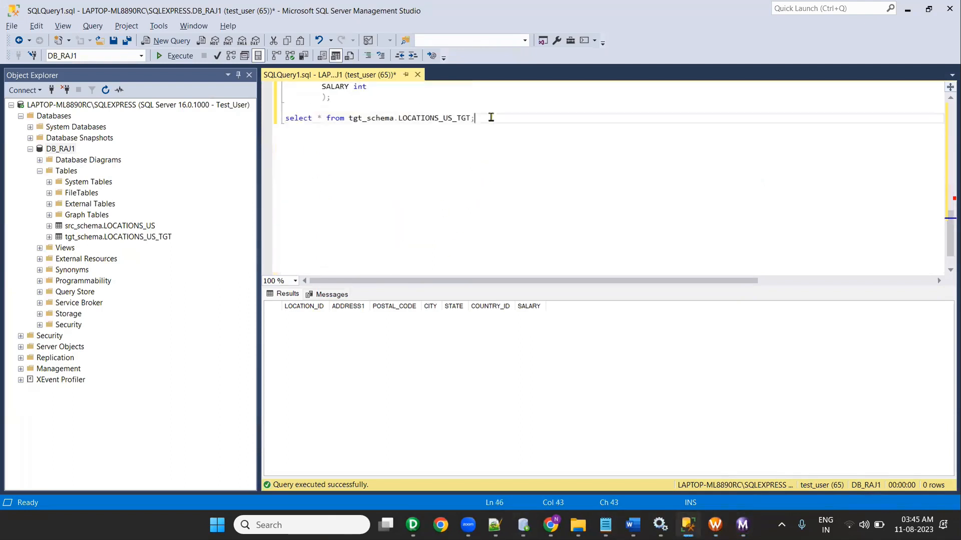
left_click(176, 57)
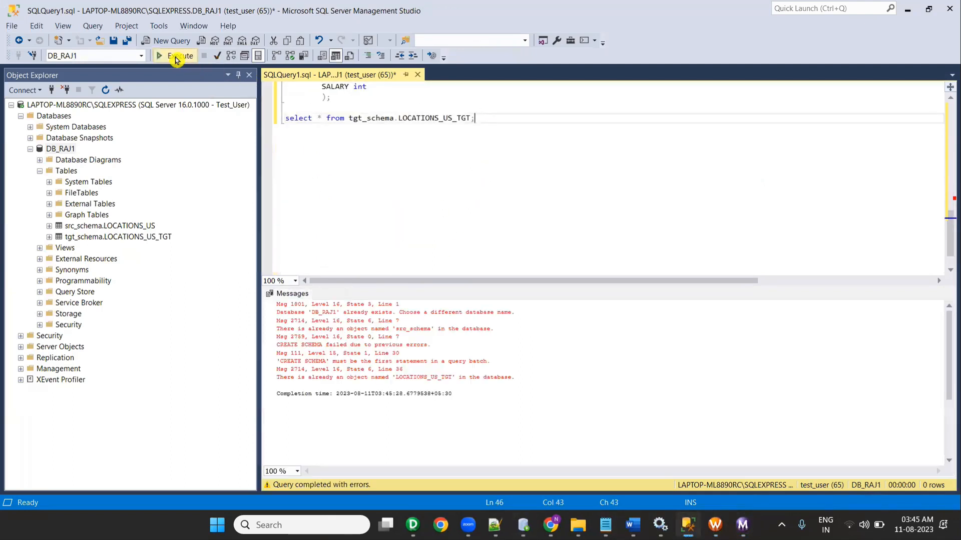
left_click_drag(475, 118, 253, 106)
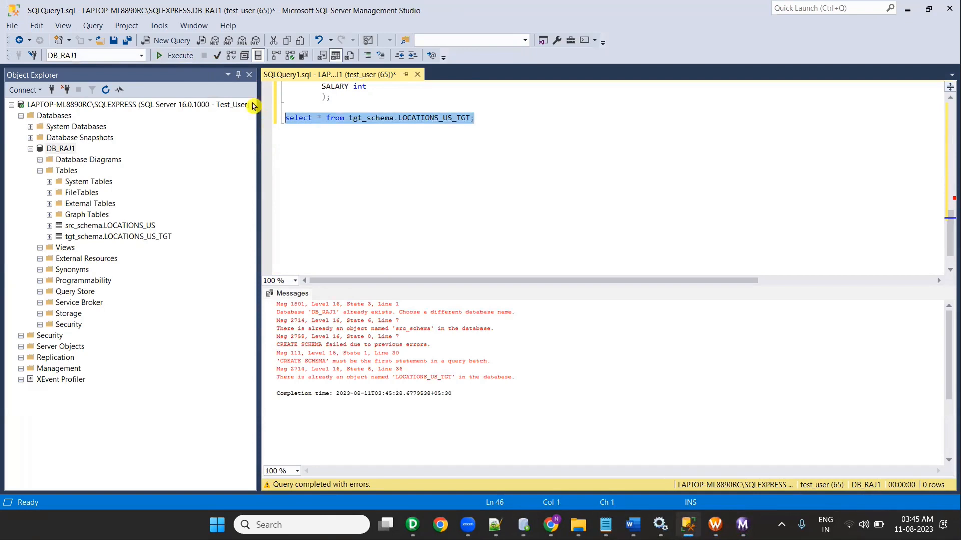
left_click(175, 56)
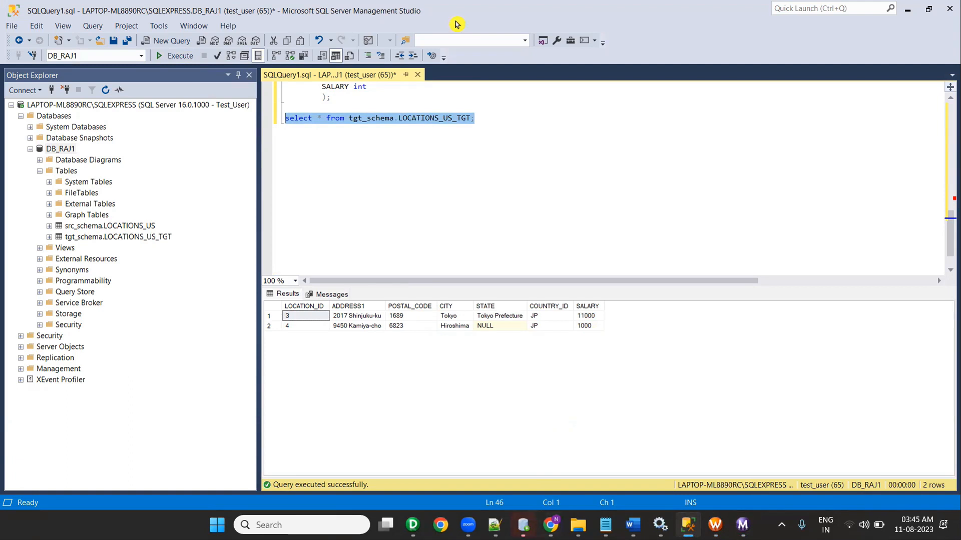
key("alt+Tab")
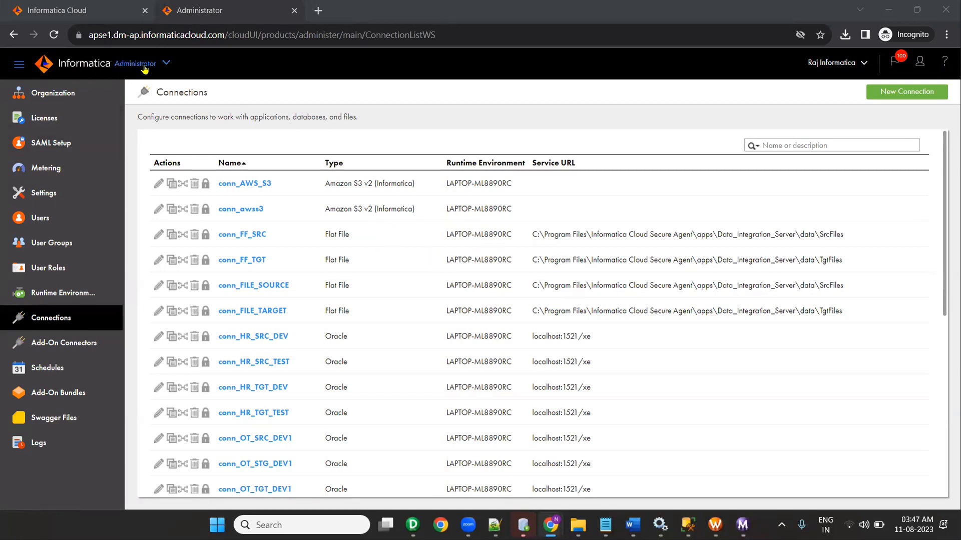
Step: Go to the Administrator service and start a new connection
left_click(115, 9)
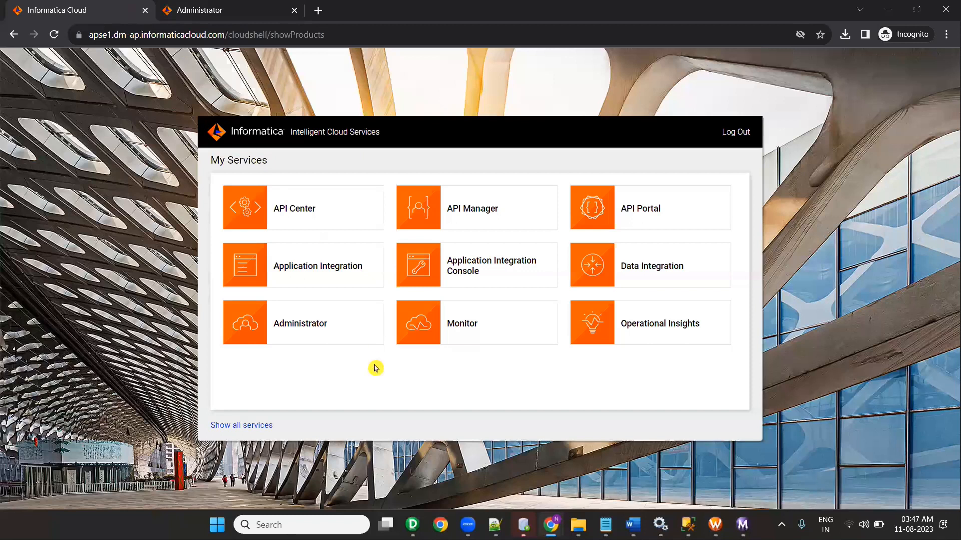
left_click(305, 330)
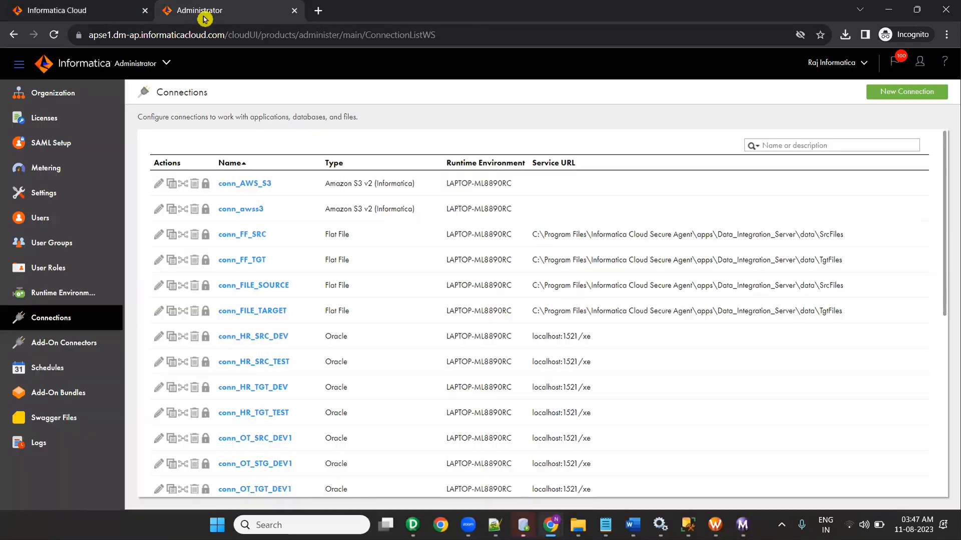
left_click(883, 95)
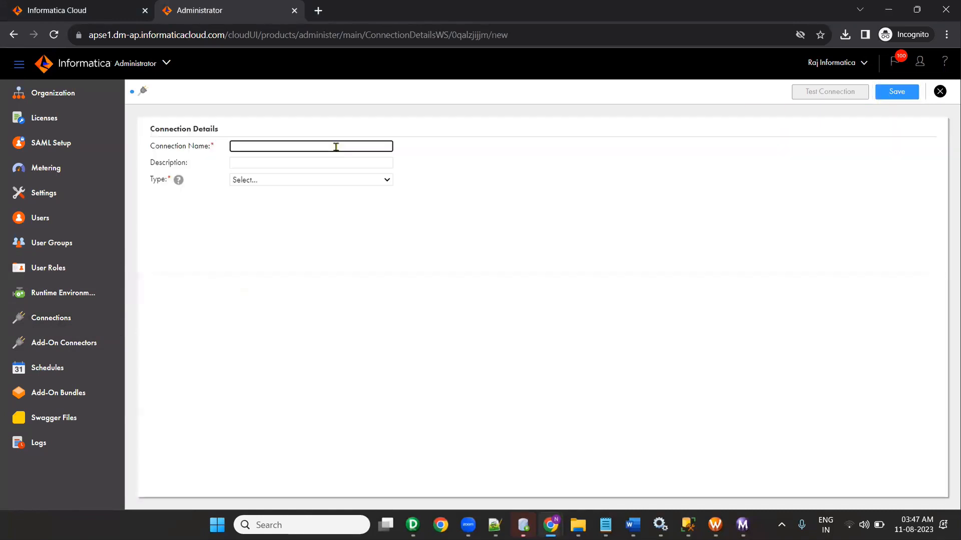
Step: Name the connection conn_MSSQL_SRC and bring up the connection type choices
left_click(336, 146)
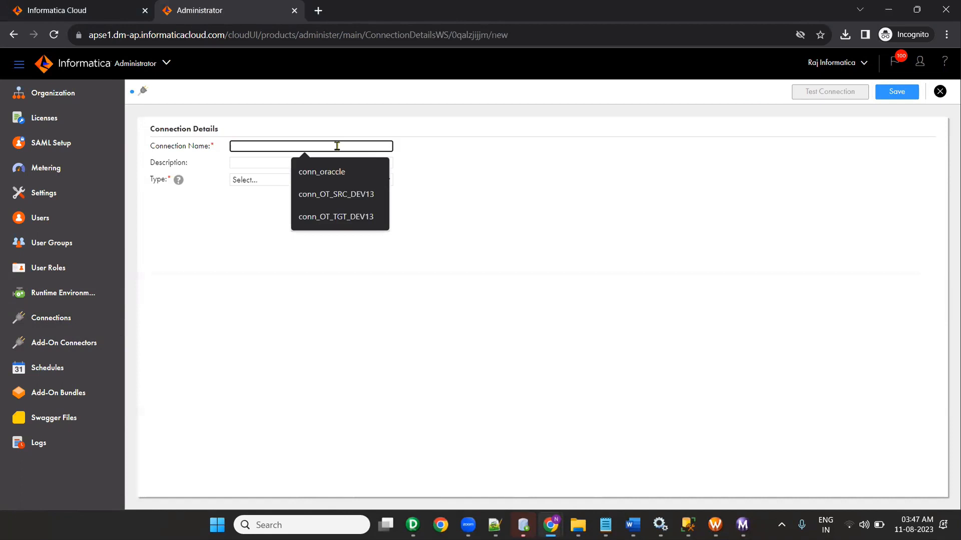
type("conn_SR")
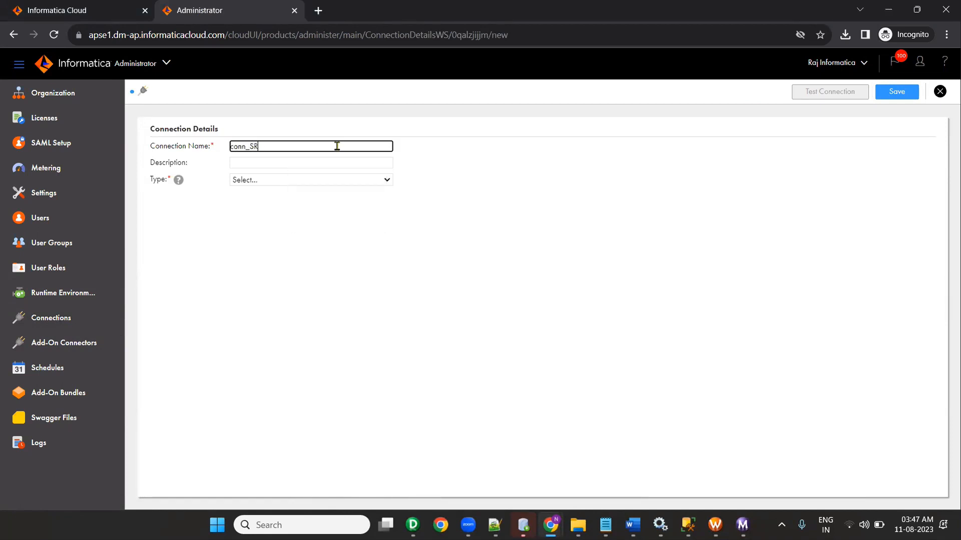
key("BackSpace")
key("BackSpace")
type("MS")
left_click(332, 180)
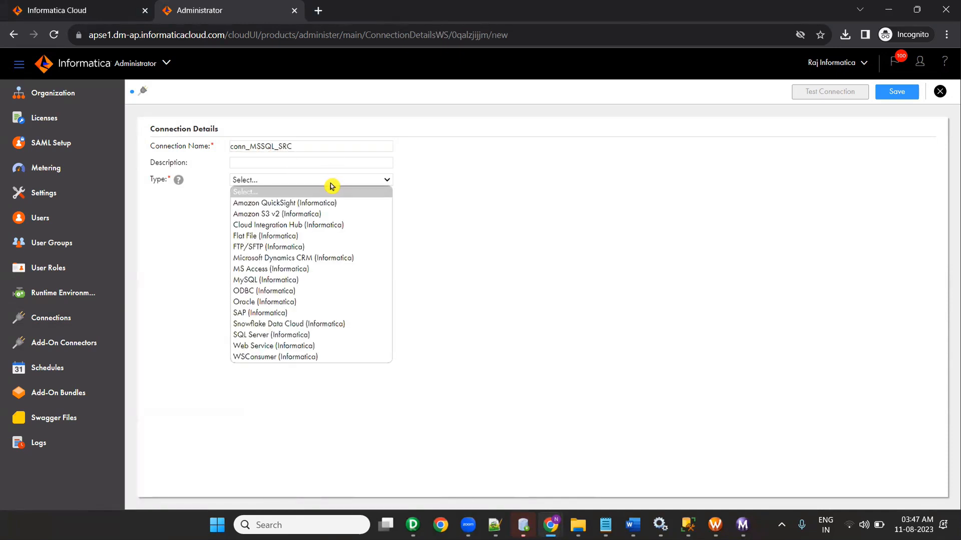
Step: Make it a SQL Server (Informatica) connection on LAPTOP-ML8890RC, version 2019, SQL Server Authentication
left_click(314, 337)
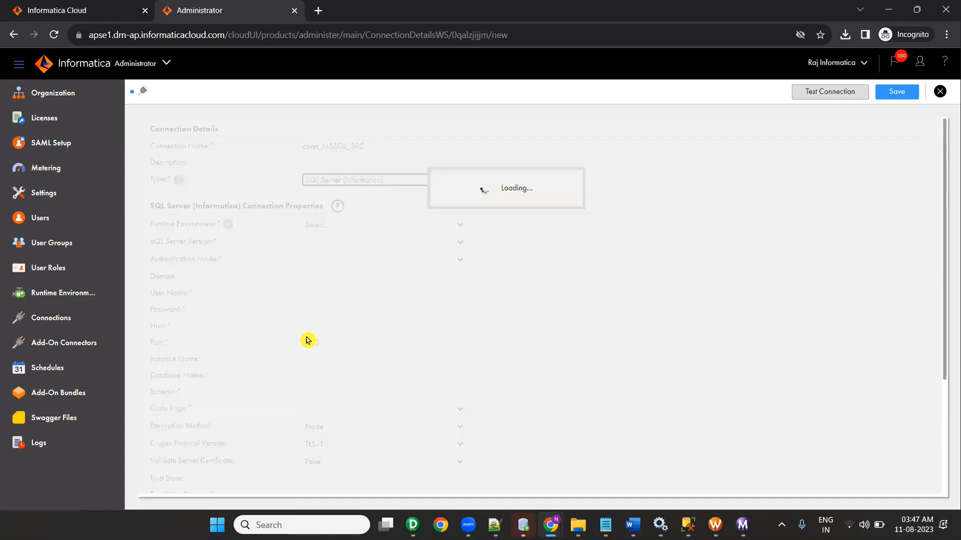
left_click(337, 228)
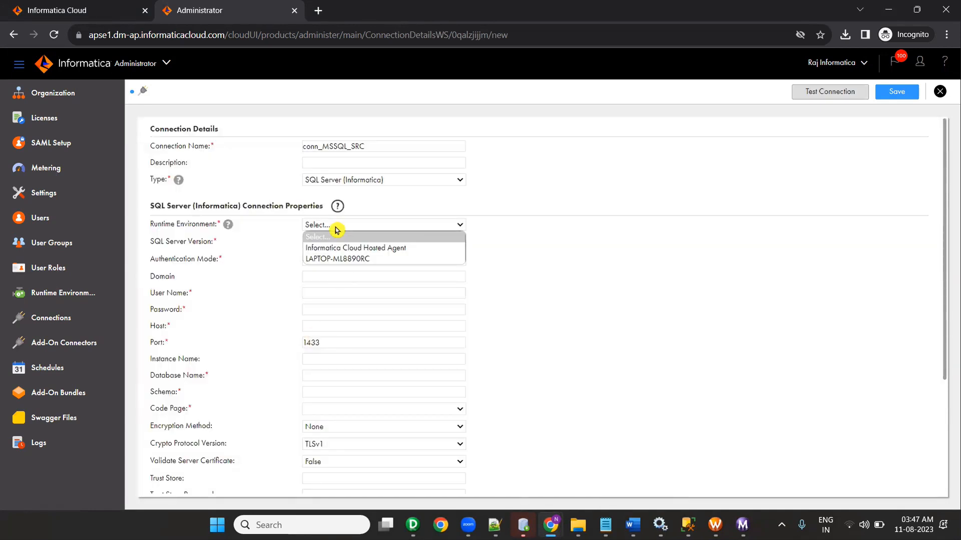
left_click(344, 262)
left_click(341, 243)
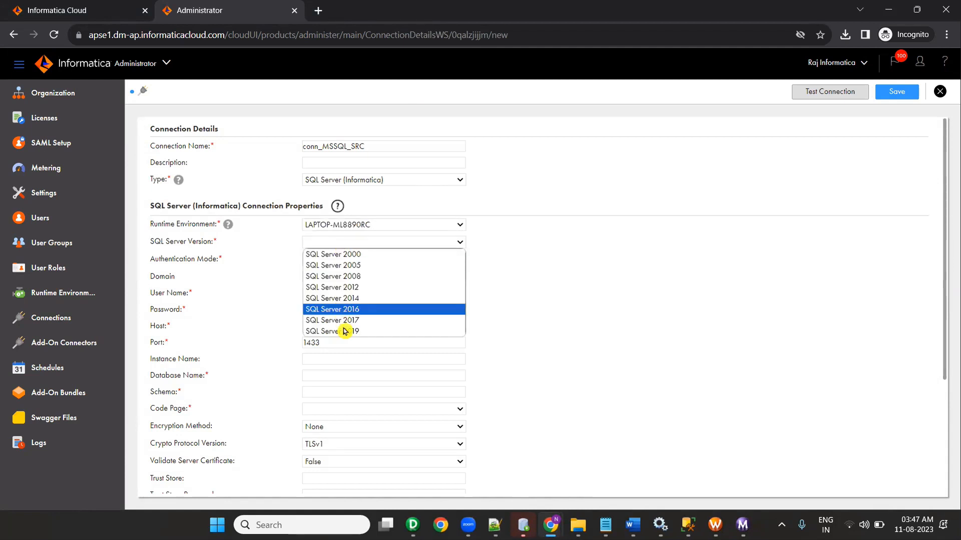
left_click(349, 332)
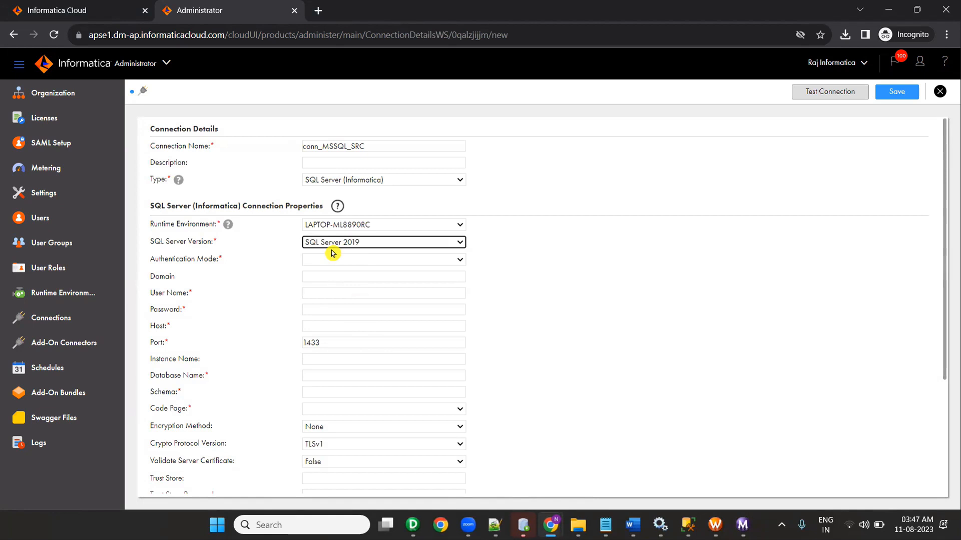
left_click(348, 261)
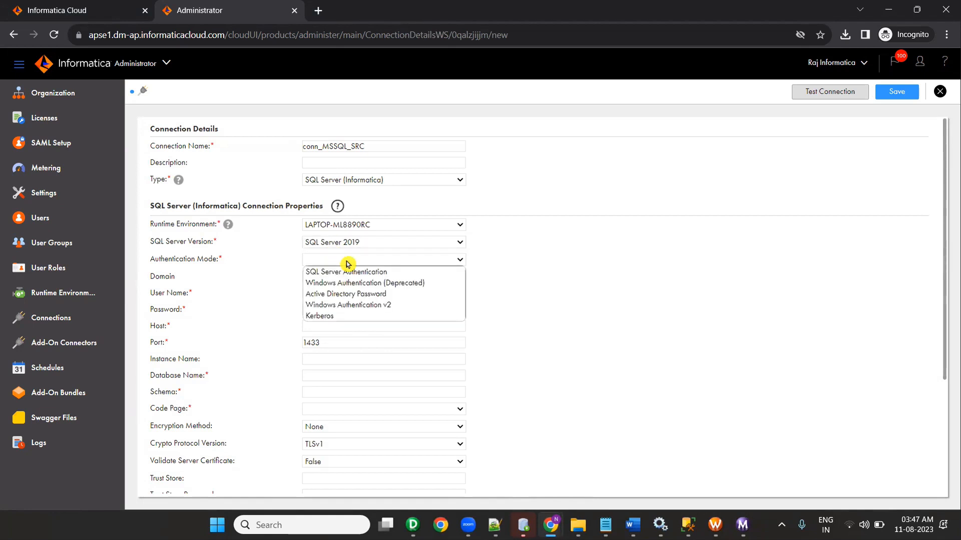
left_click(354, 273)
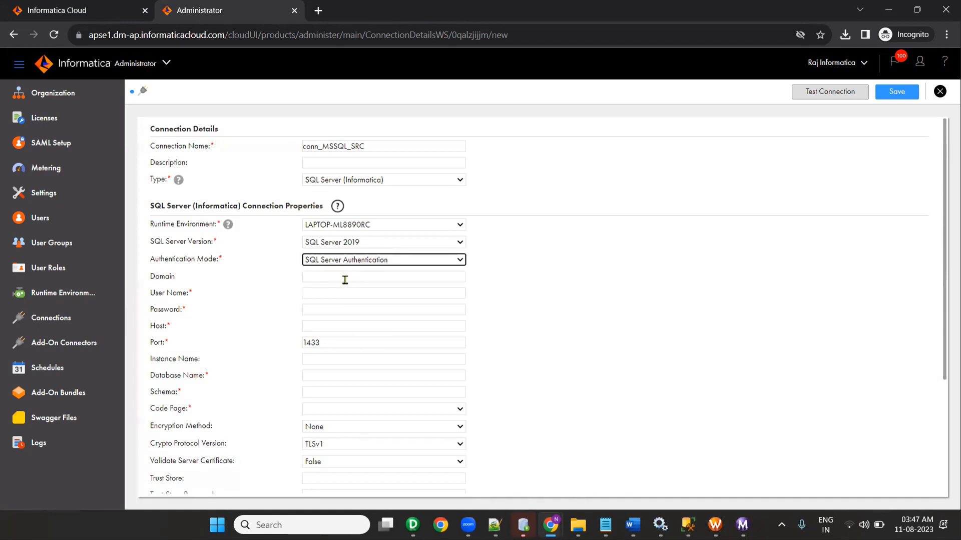
Step: Fill in the user name and password copied from the Notepad++ notes
left_click(337, 296)
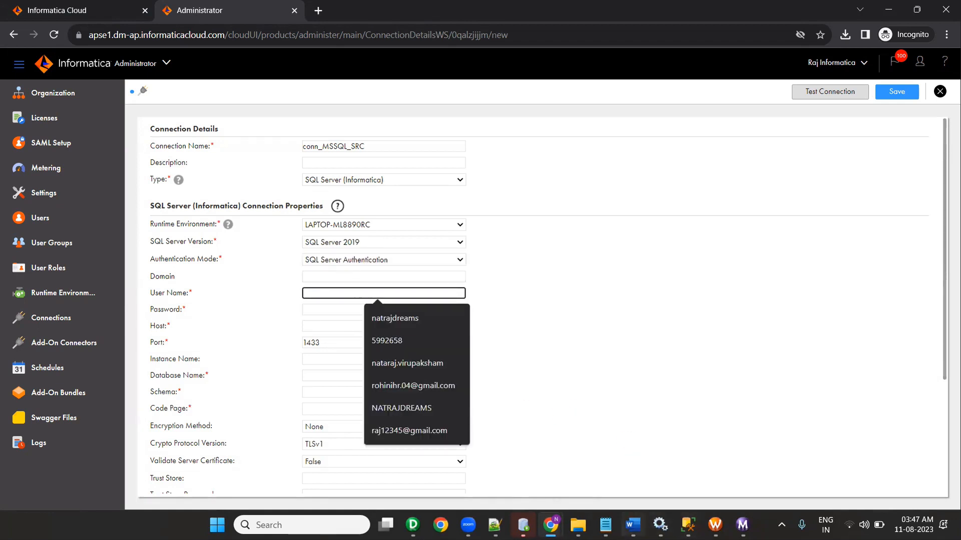
left_click(494, 525)
left_click(115, 219)
left_click(23, 205)
key("ctrl+c")
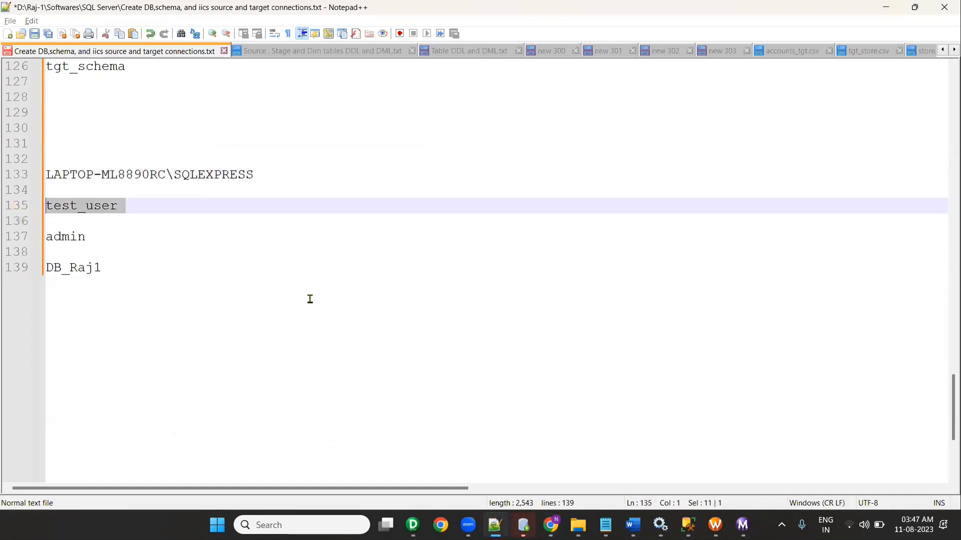
key("alt+Tab")
left_click(314, 293)
key("ctrl+v")
left_click(331, 307)
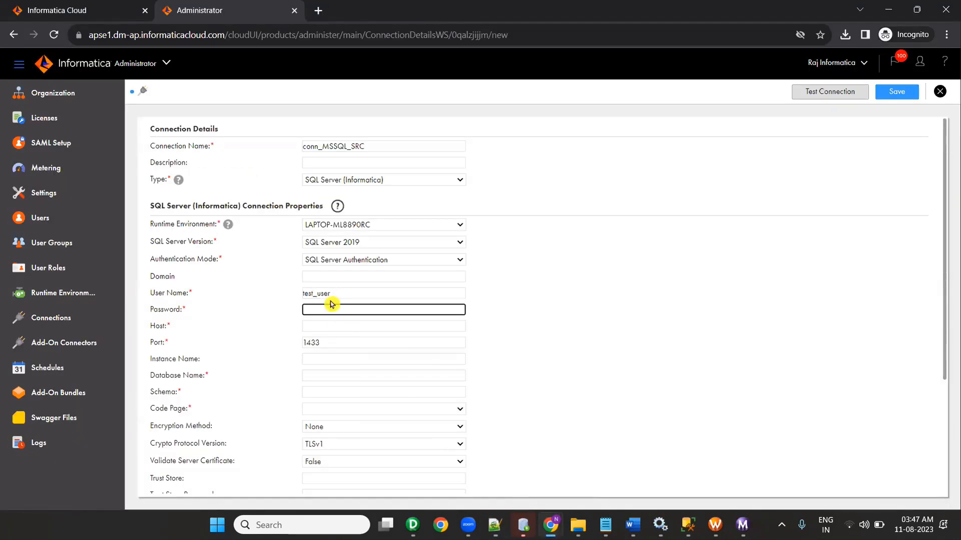
key("alt+Tab")
left_click_drag(90, 236, 35, 236)
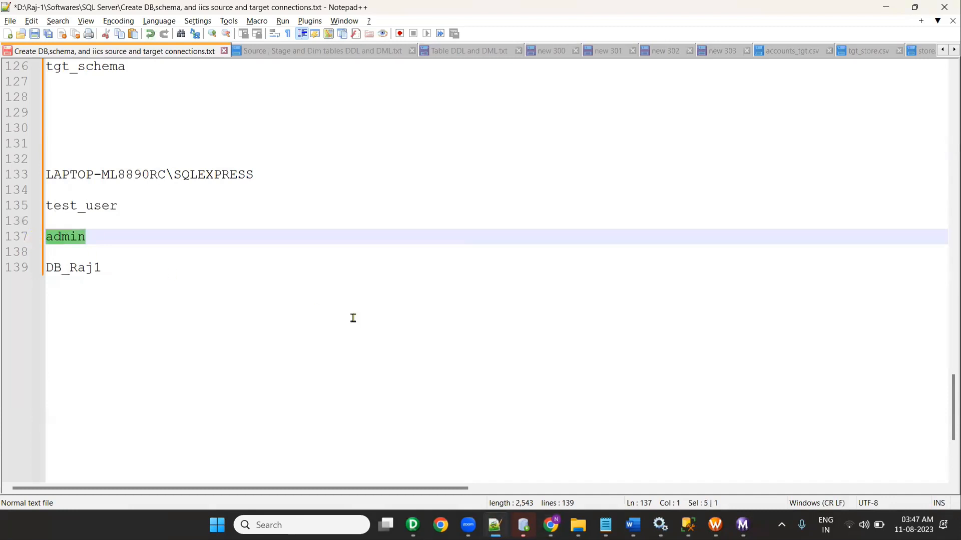
key("ctrl+c")
key("alt+Tab")
key("ctrl+v")
Step: Set the host to localhost and keep port 1433
left_click(333, 326)
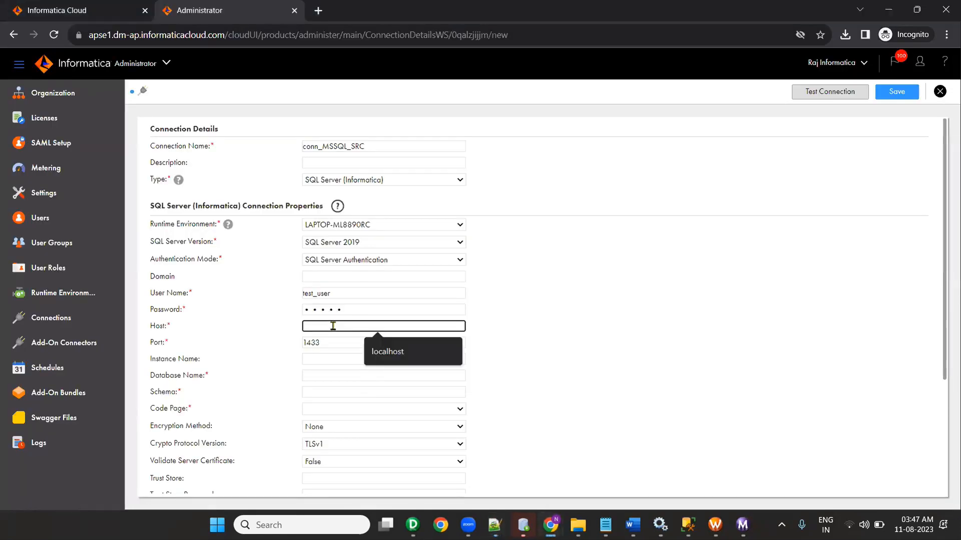
type("LOCALHOST")
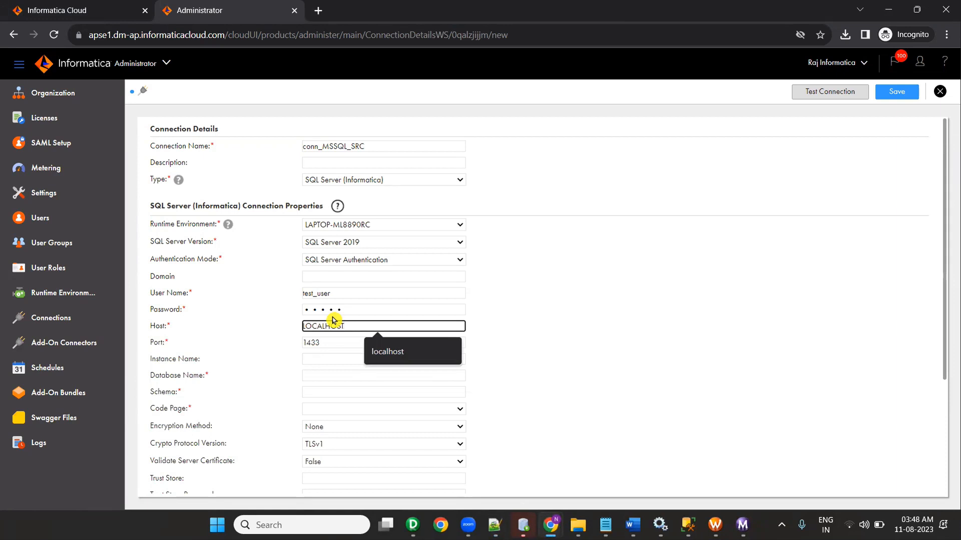
left_click(387, 351)
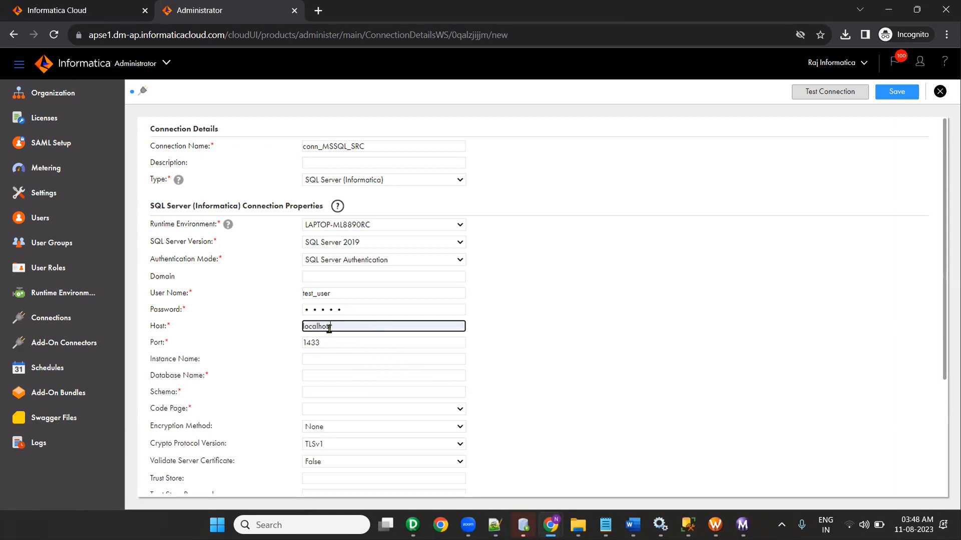
key("alt+Tab")
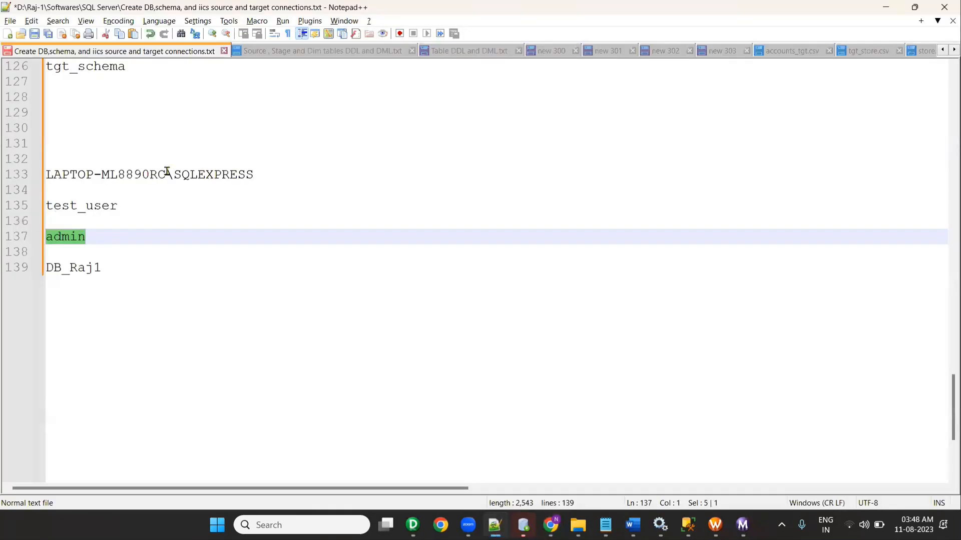
left_click_drag(166, 174, 37, 178)
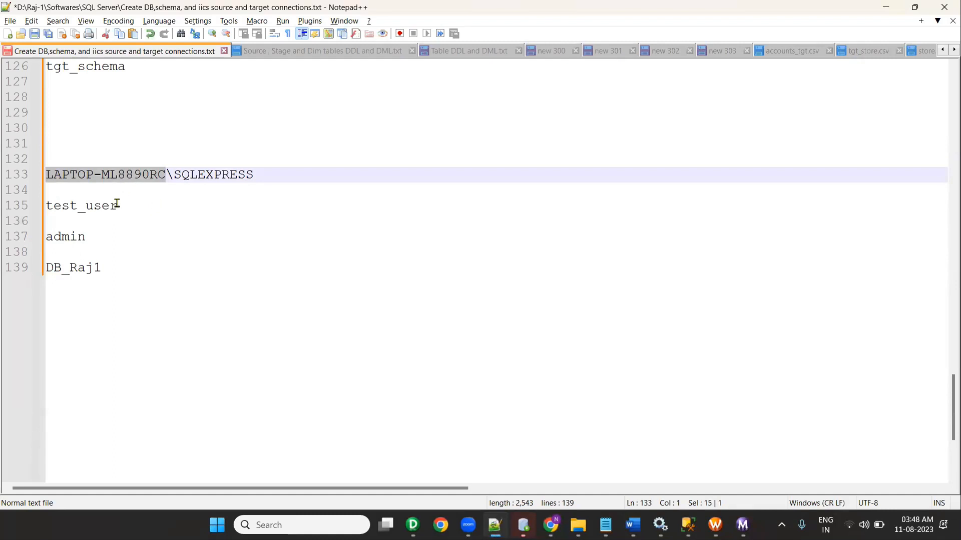
key("alt+Tab")
scroll(329, 296, "down", 1)
left_click(343, 280)
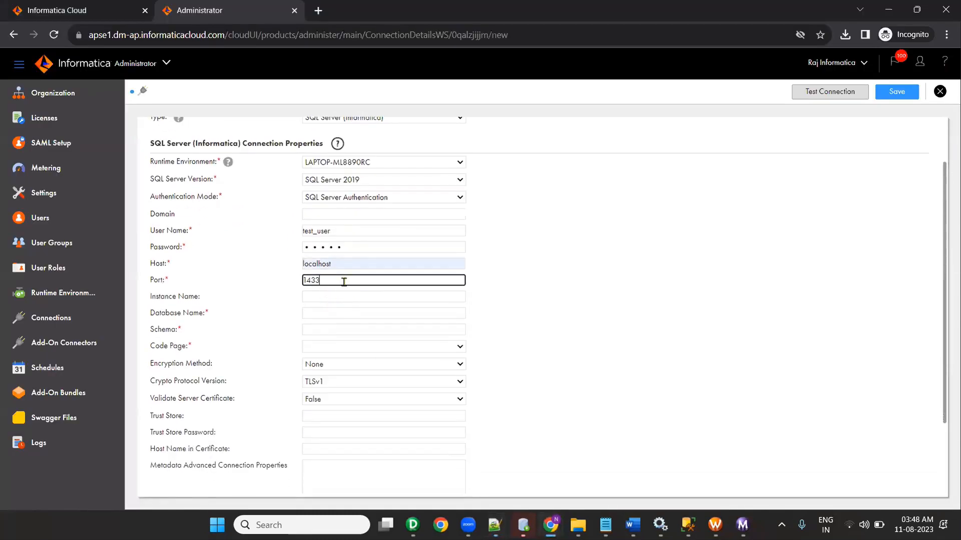
left_click(341, 311)
Step: Enter DB_Raj1 as the database name, copied from the notes
key("alt+Tab")
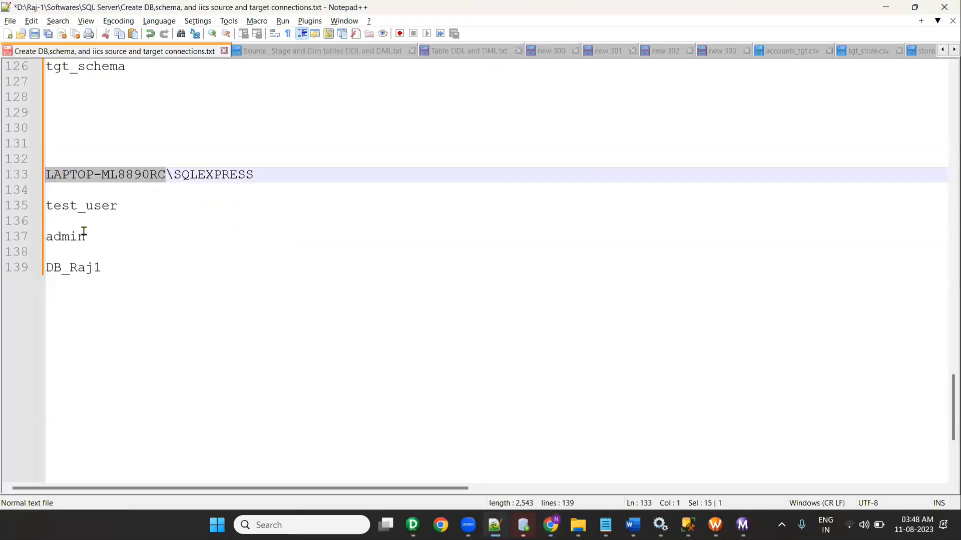
left_click_drag(106, 268, 33, 263)
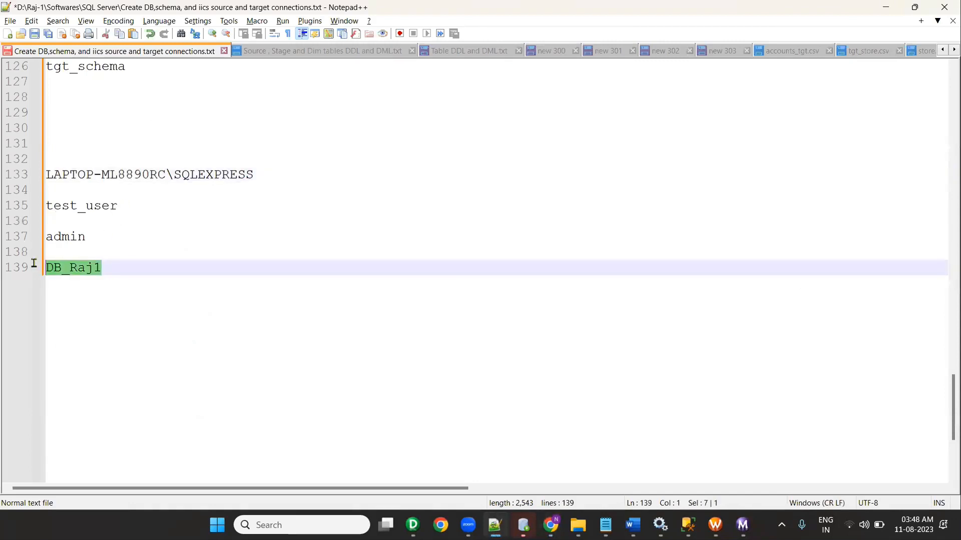
key("alt+Tab")
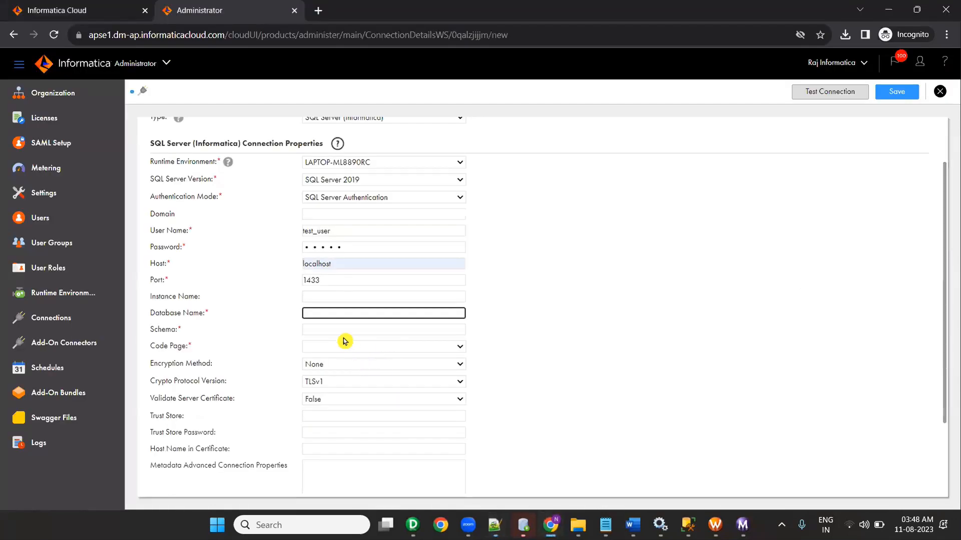
left_click(335, 315)
key("ctrl+v")
left_click(333, 330)
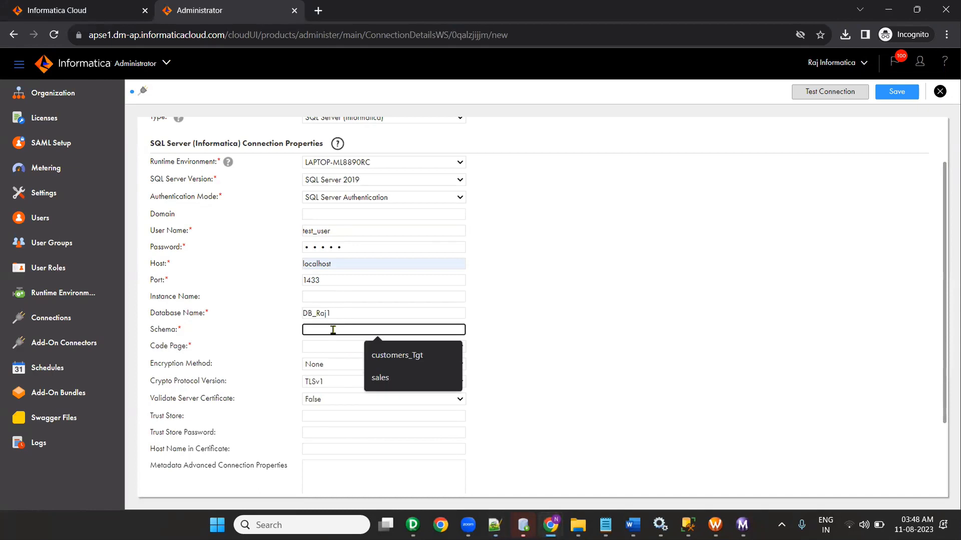
key("alt+Tab")
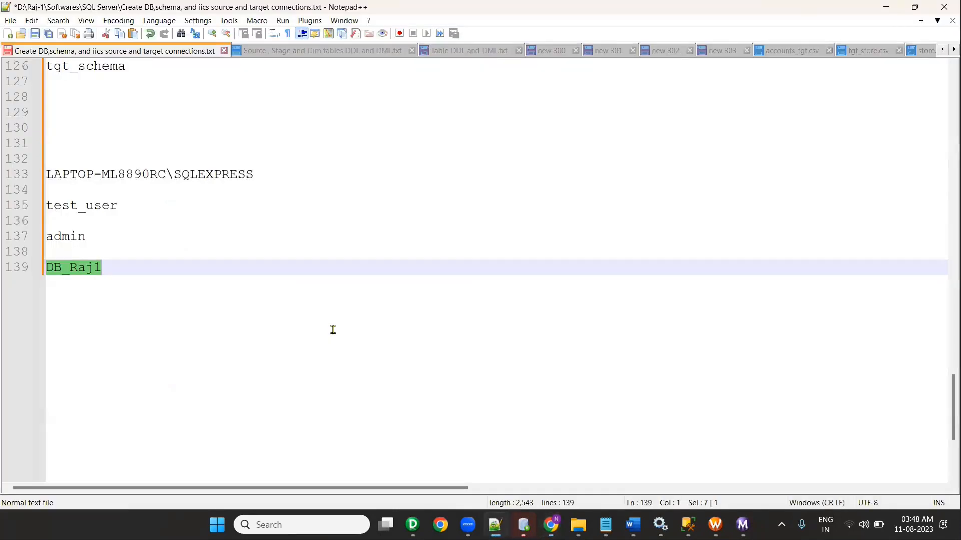
key("alt+Tab")
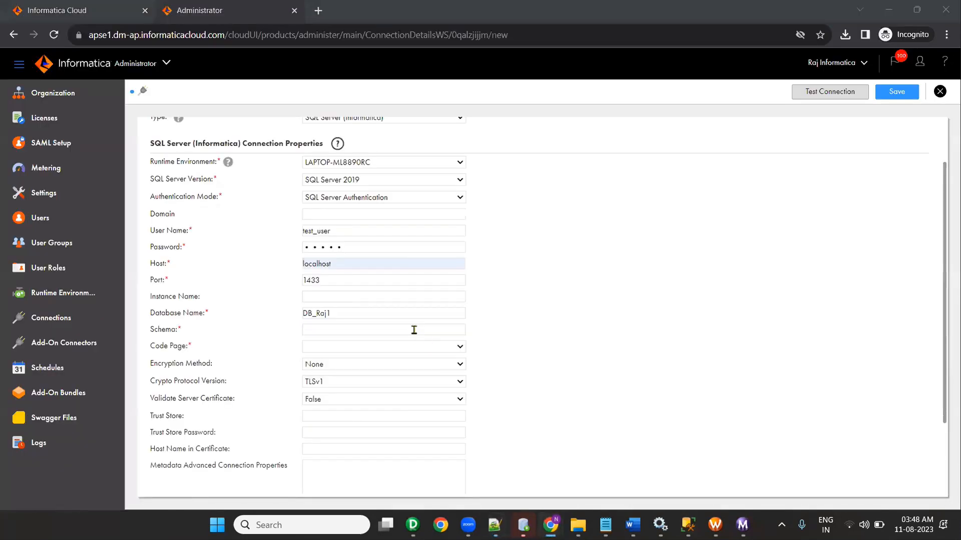
key("alt+Tab")
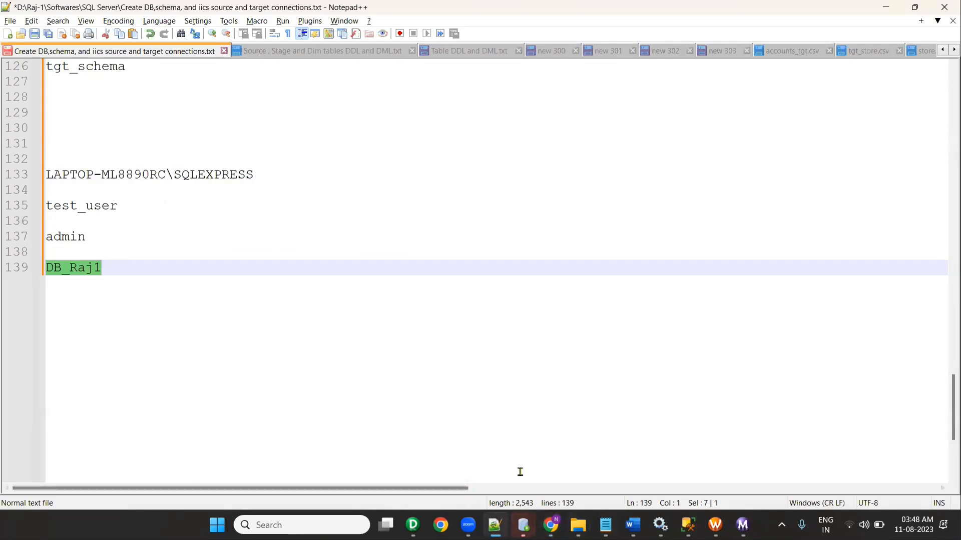
scroll(315, 315, "up", 10)
scroll(311, 308, "up", 7)
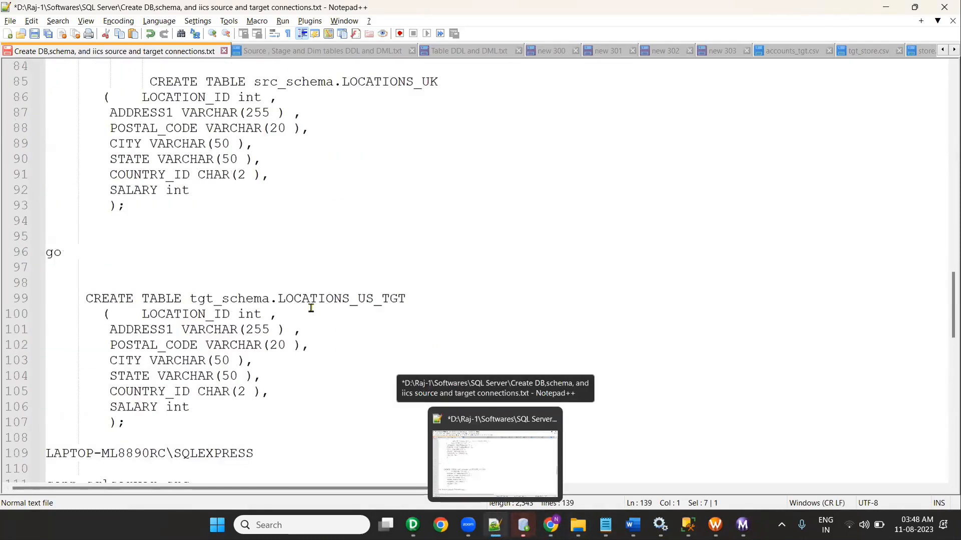
scroll(347, 350, "down", 4)
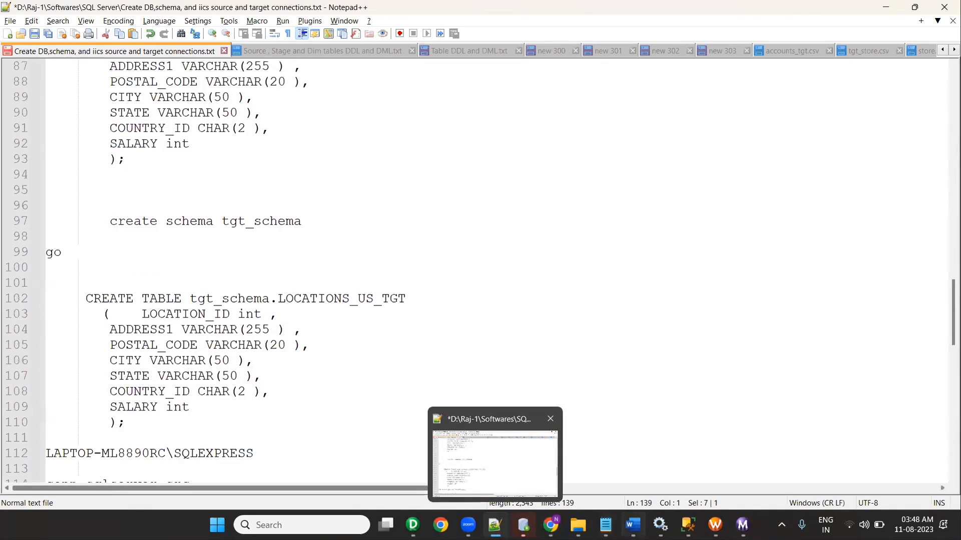
Step: Copy src_schema from the SSMS query into the Schema field
left_click(688, 525)
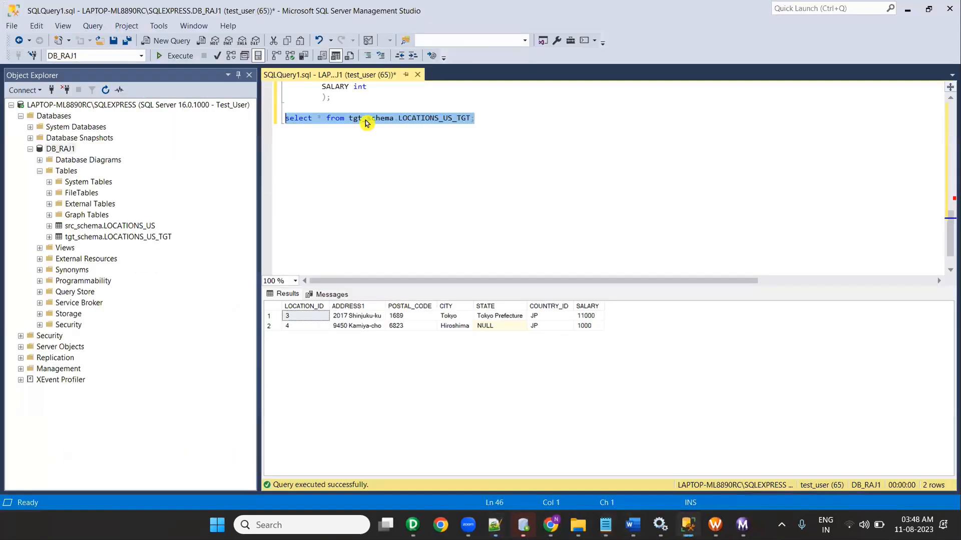
left_click(367, 119)
scroll(385, 163, "up", 6)
double_click(366, 108)
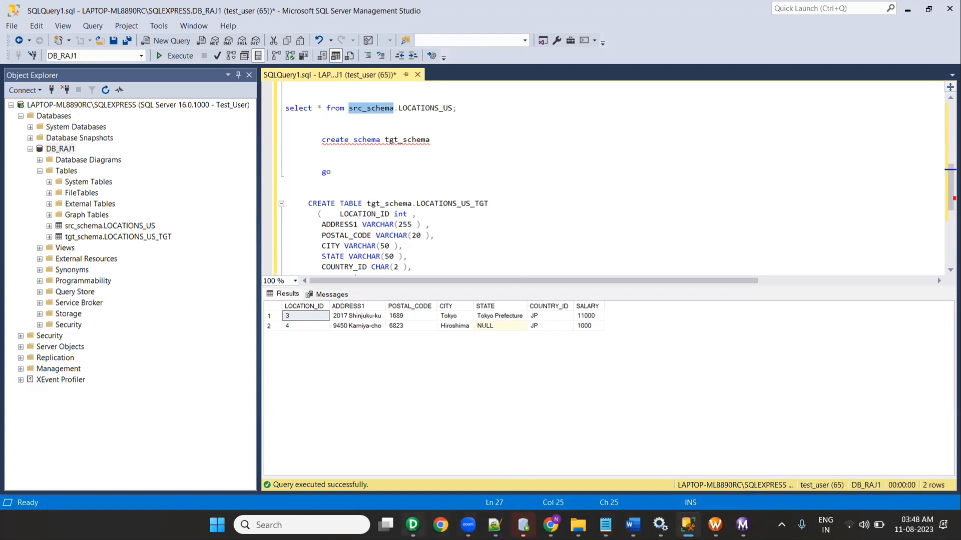
left_click(551, 524)
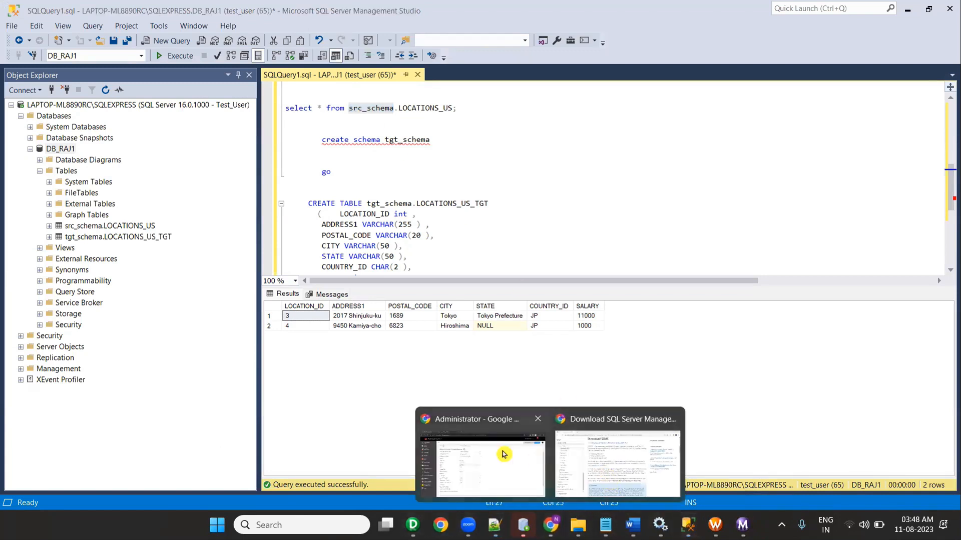
left_click(502, 453)
key("ctrl+v")
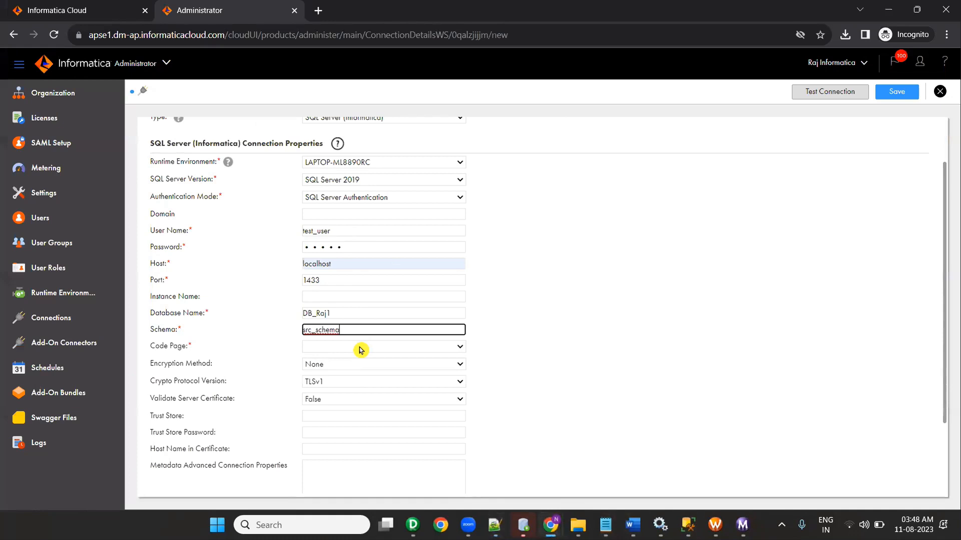
Step: Set the code page to UTF-8
left_click(360, 349)
left_click(320, 136)
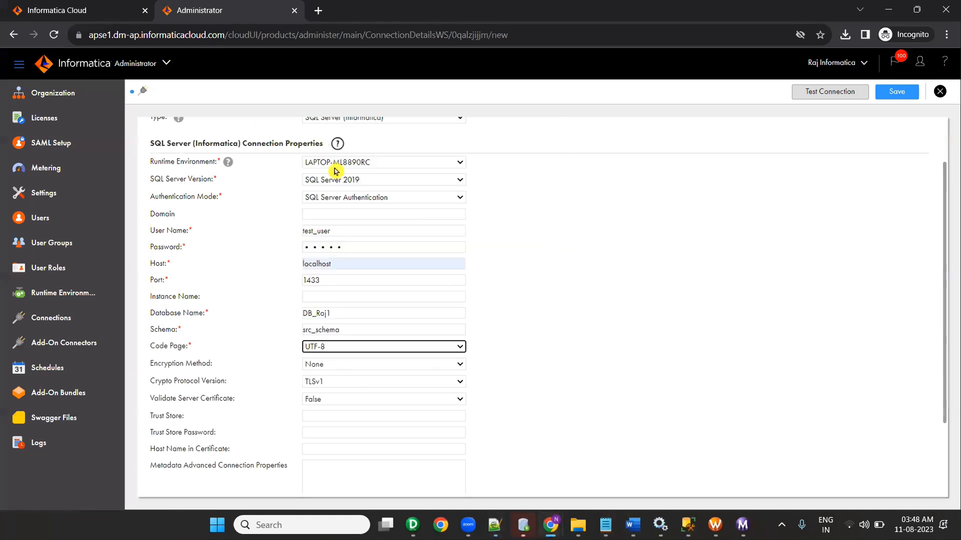
scroll(445, 415, "down", 1)
scroll(445, 415, "down", 1)
scroll(530, 427, "up", 3)
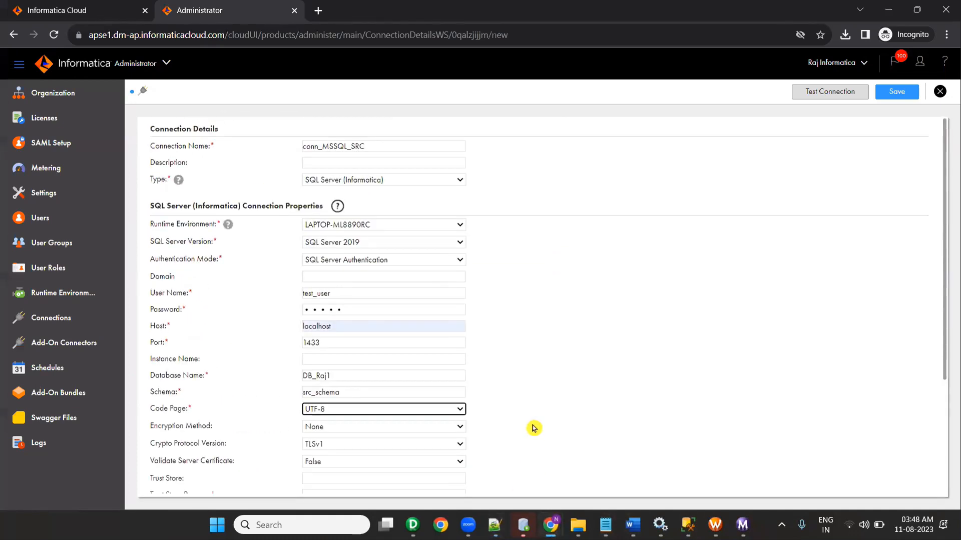
Step: Test and save conn_MSSQL_SRC, then close it to return to the Connections list
left_click(807, 93)
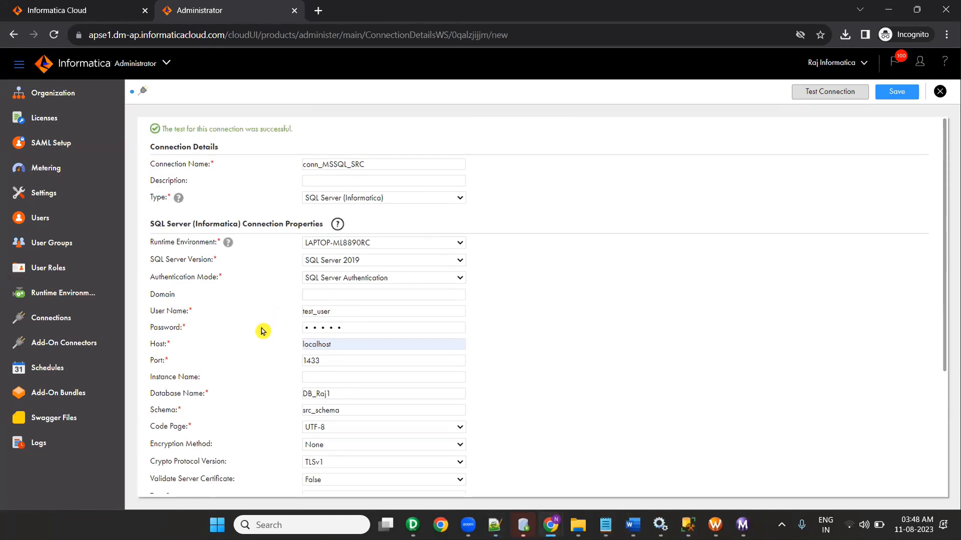
left_click(896, 99)
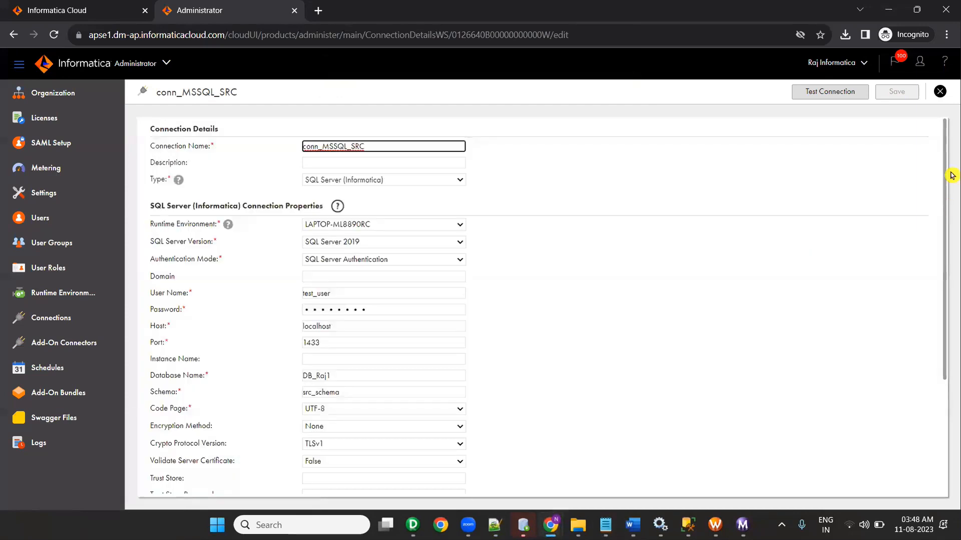
left_click(940, 91)
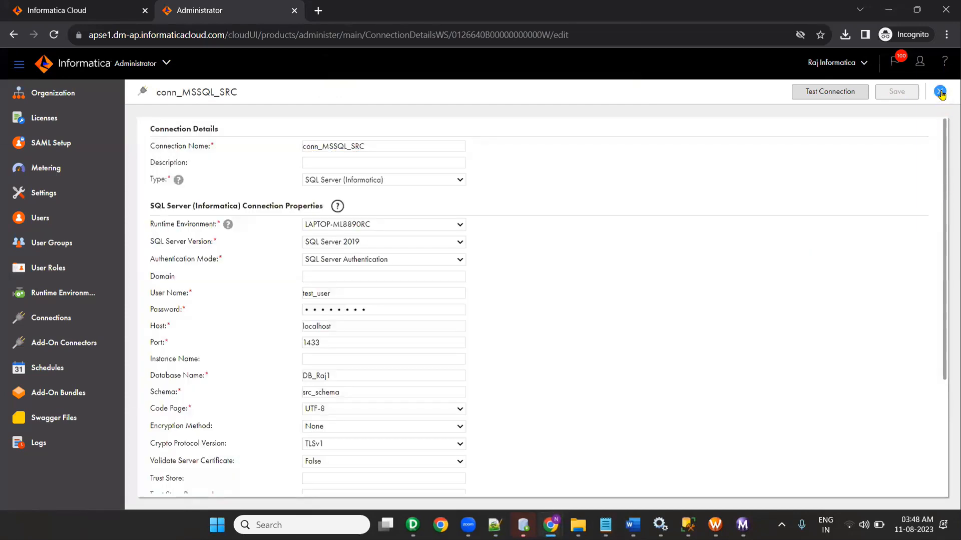
scroll(279, 267, "down", 7)
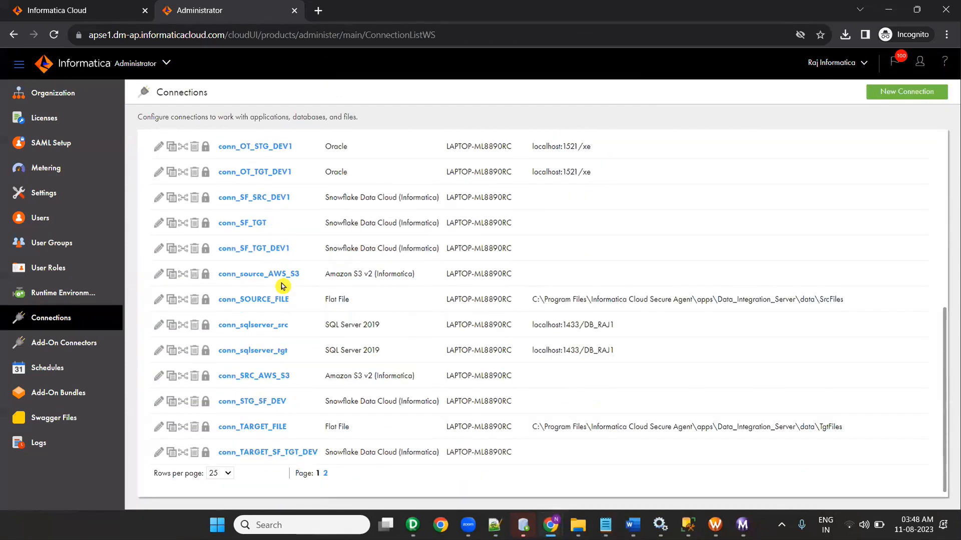
Step: Show 100 connections per page in the Connections list
left_click(228, 473)
left_click(223, 461)
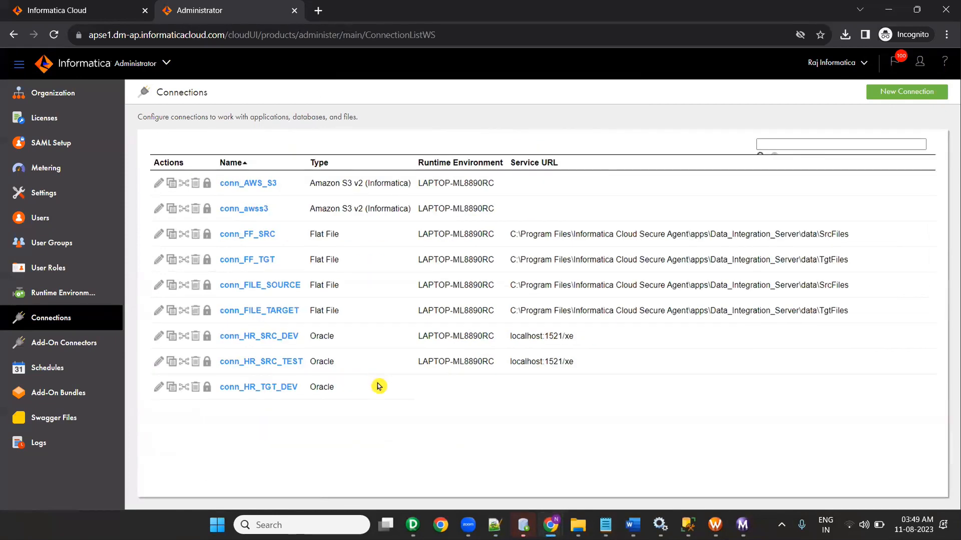
scroll(383, 337, "down", 8)
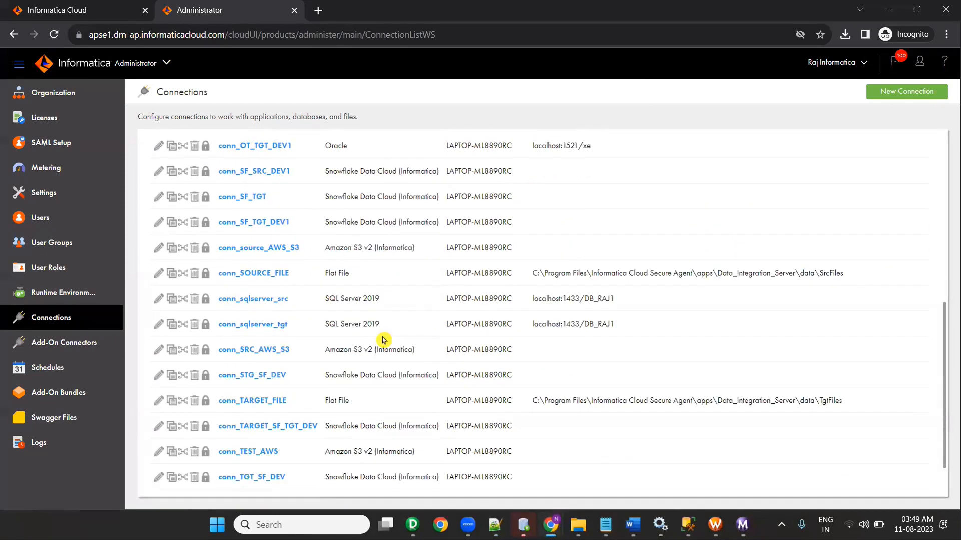
scroll(383, 343, "up", 5)
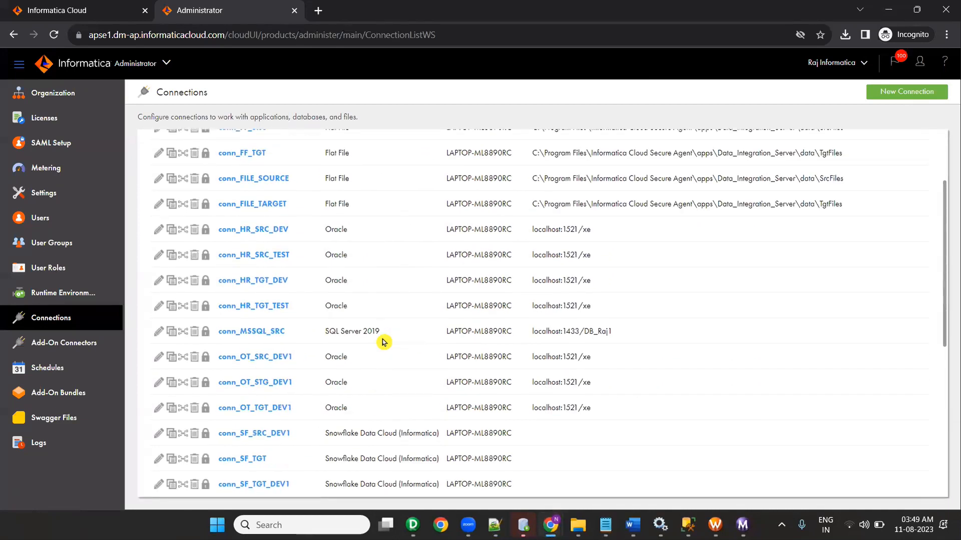
scroll(384, 342, "down", 2)
scroll(383, 343, "down", 4)
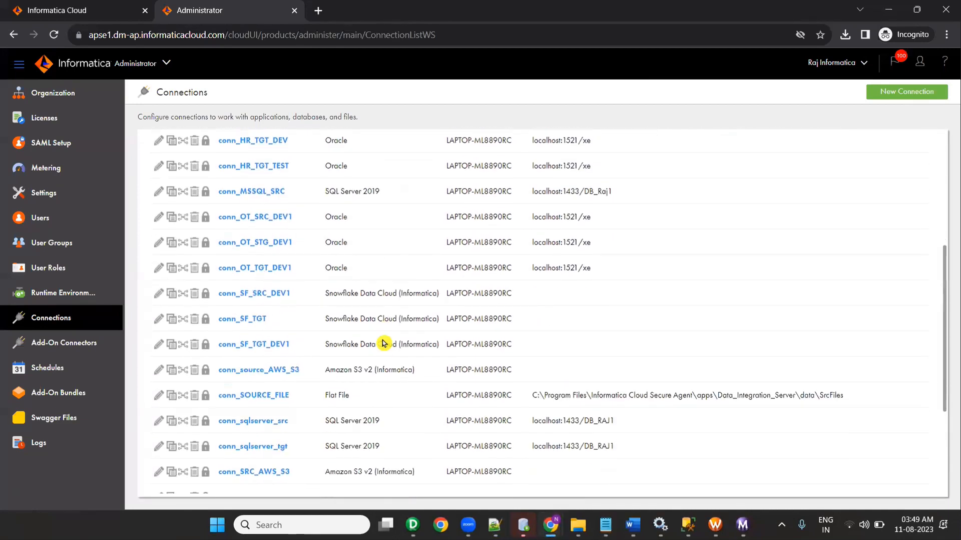
scroll(381, 355, "up", 10)
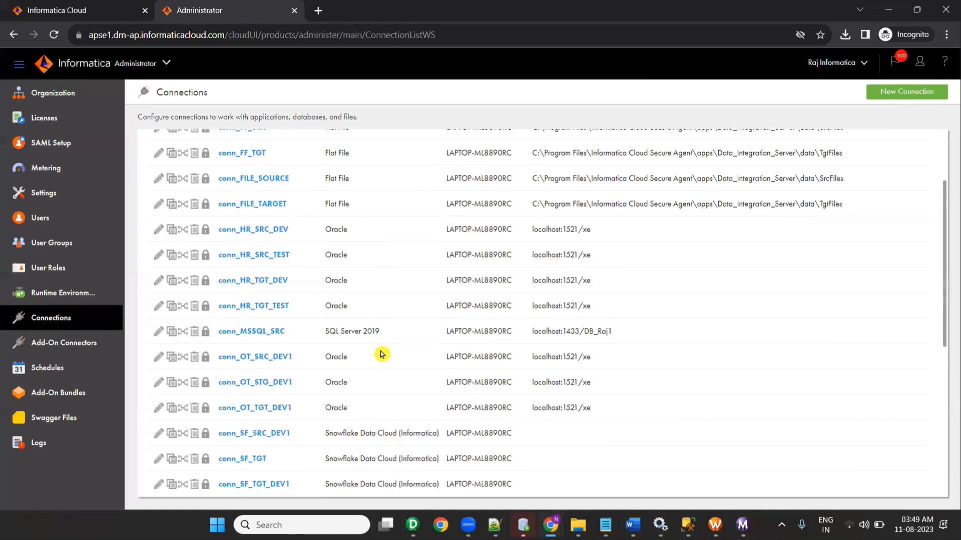
scroll(382, 353, "down", 1)
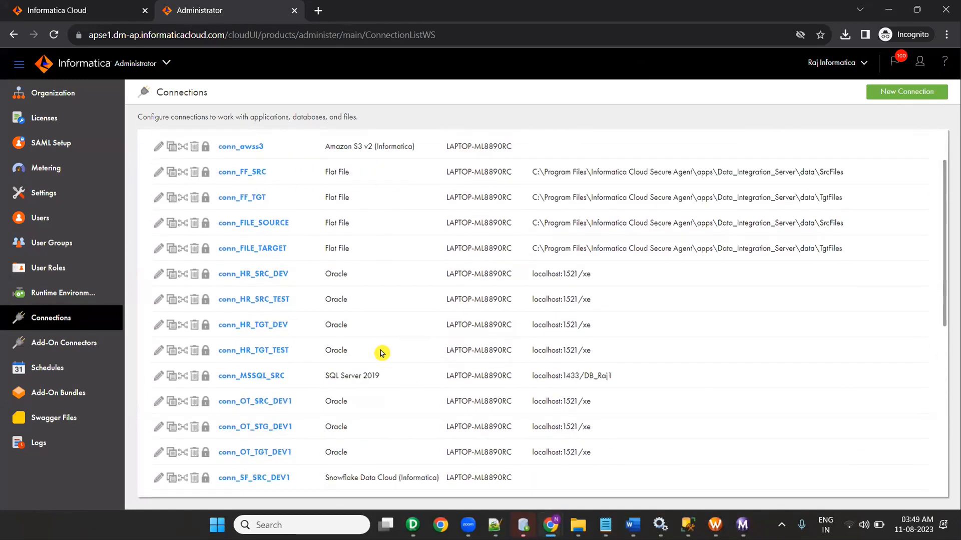
Step: Copy conn_MSSQL_SRC and open the resulting conn_MSSQL_SRC_2 for editing
left_click(171, 377)
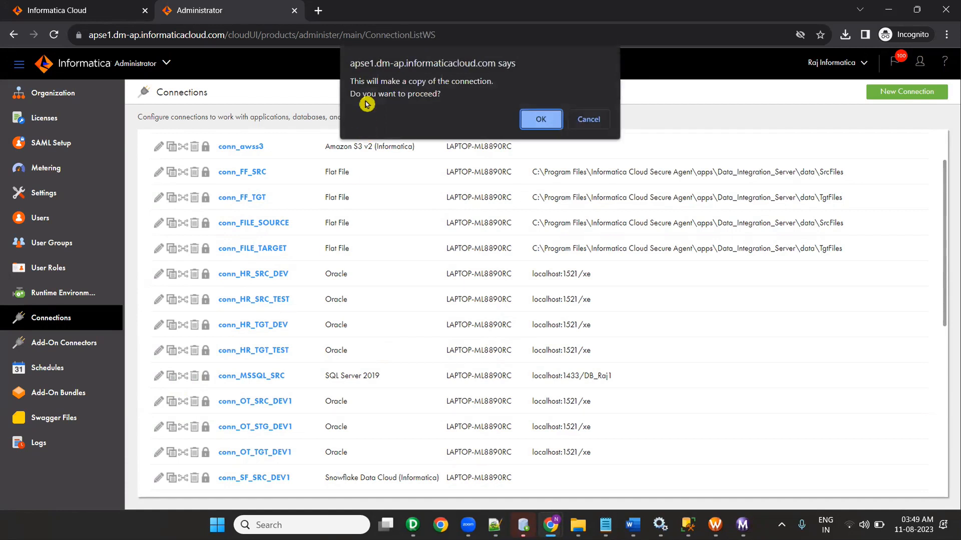
left_click(532, 120)
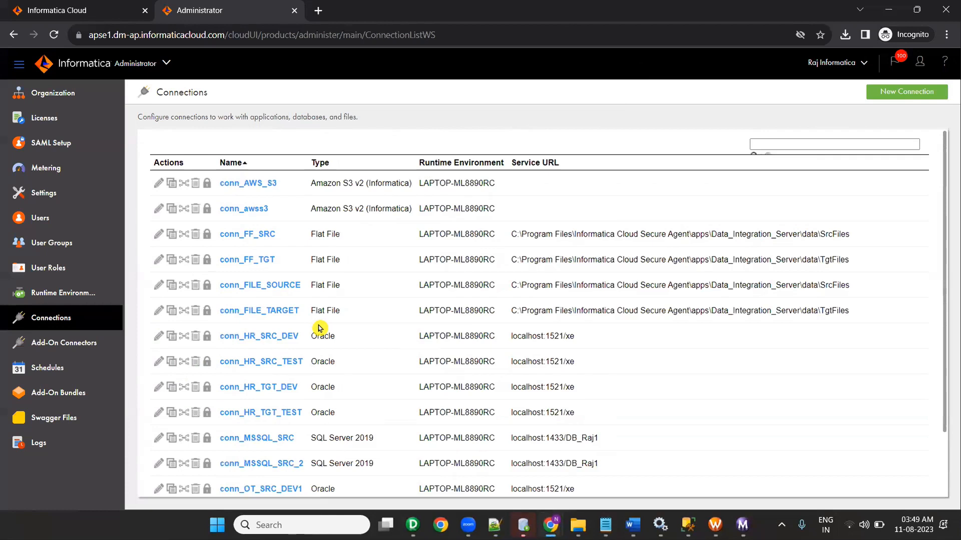
scroll(320, 322, "down", 5)
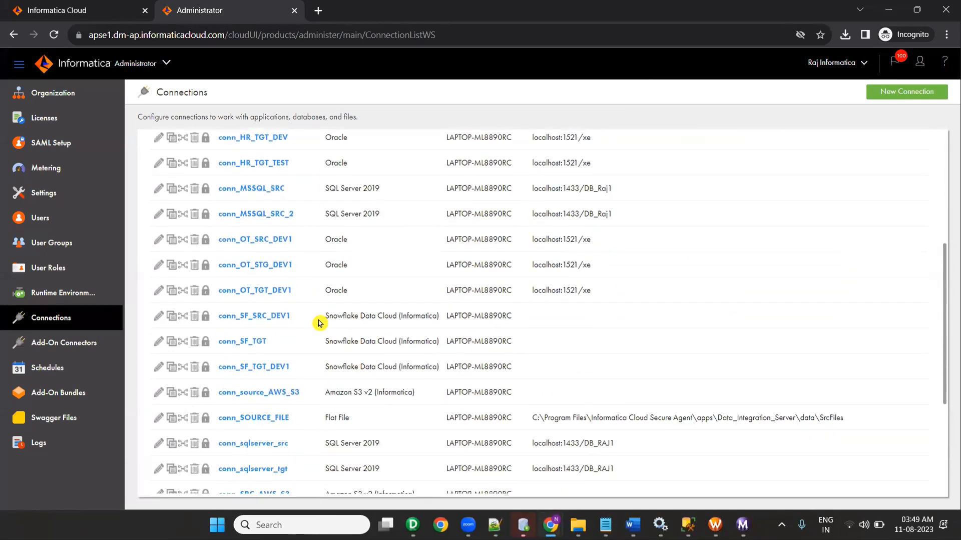
scroll(319, 323, "down", 3)
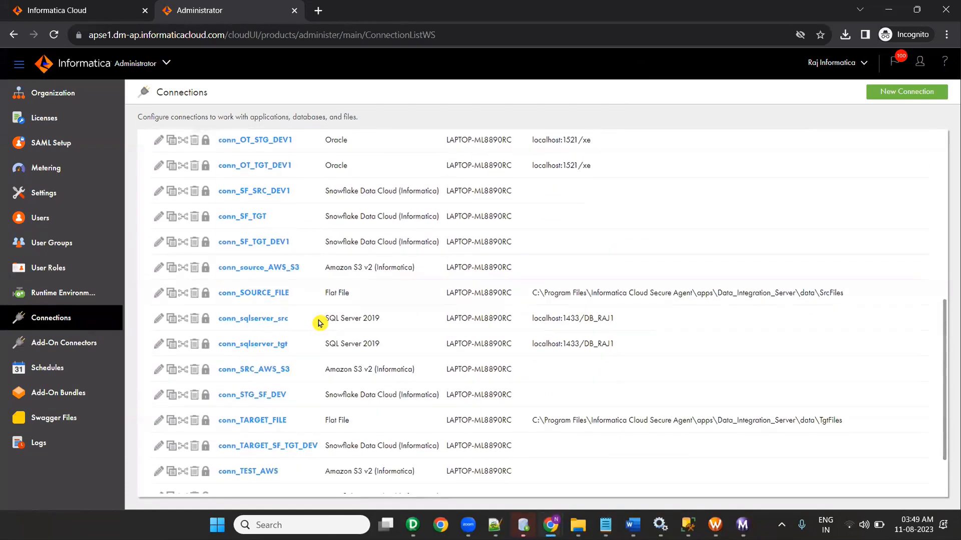
scroll(319, 323, "up", 4)
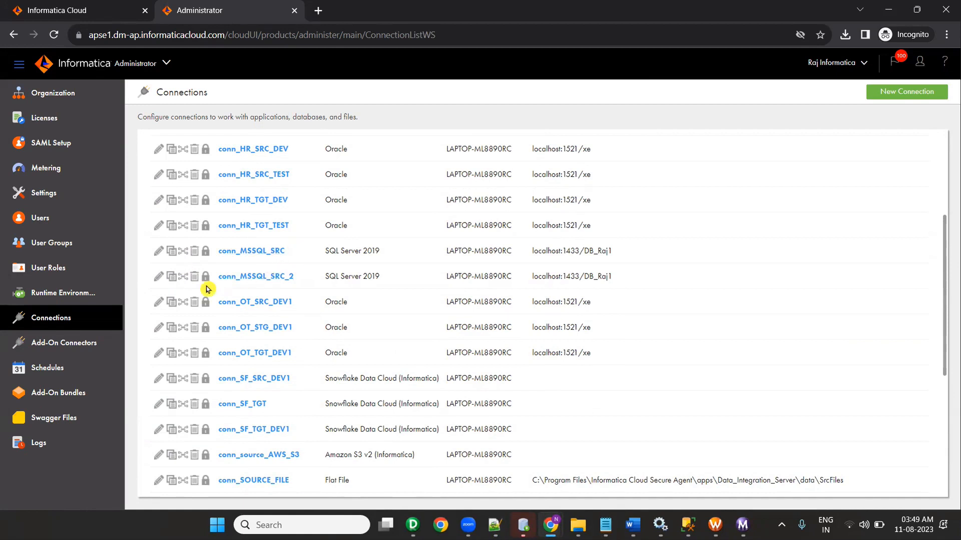
left_click(158, 278)
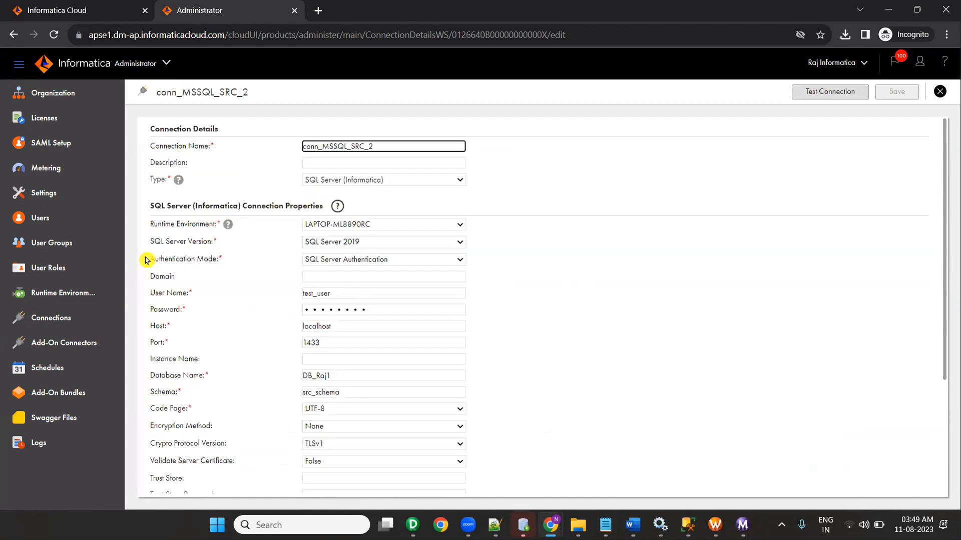
Step: Rename the copy to conn_MSSQL_TARGET and clear the old src_schema schema value
left_click(417, 148)
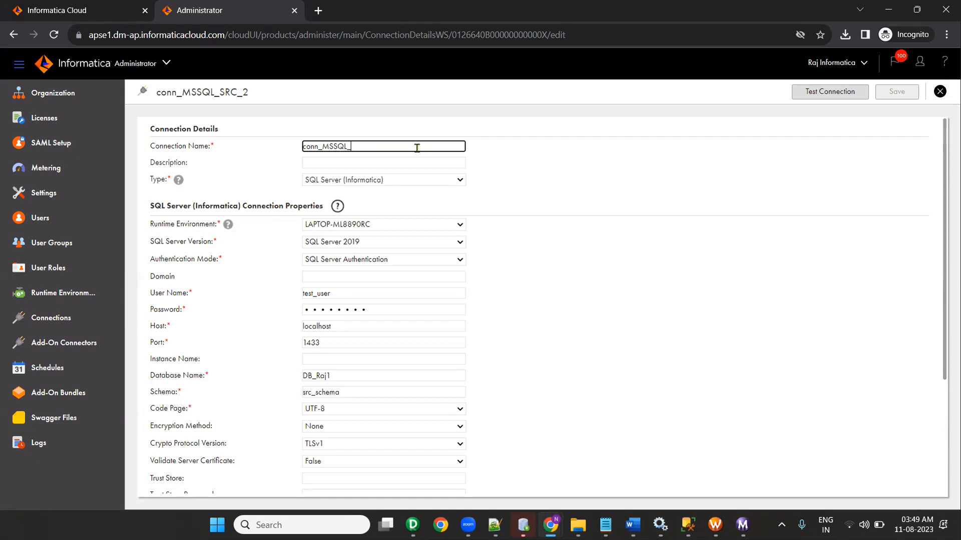
key("Tab")
key("Tab")
key("Tab")
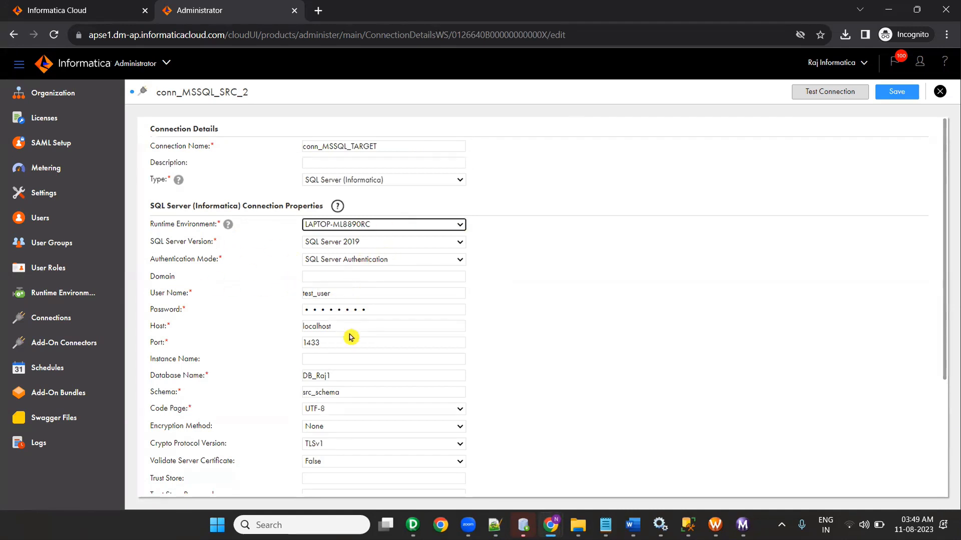
scroll(350, 334, "down", 2)
left_click_drag(351, 270, 295, 271)
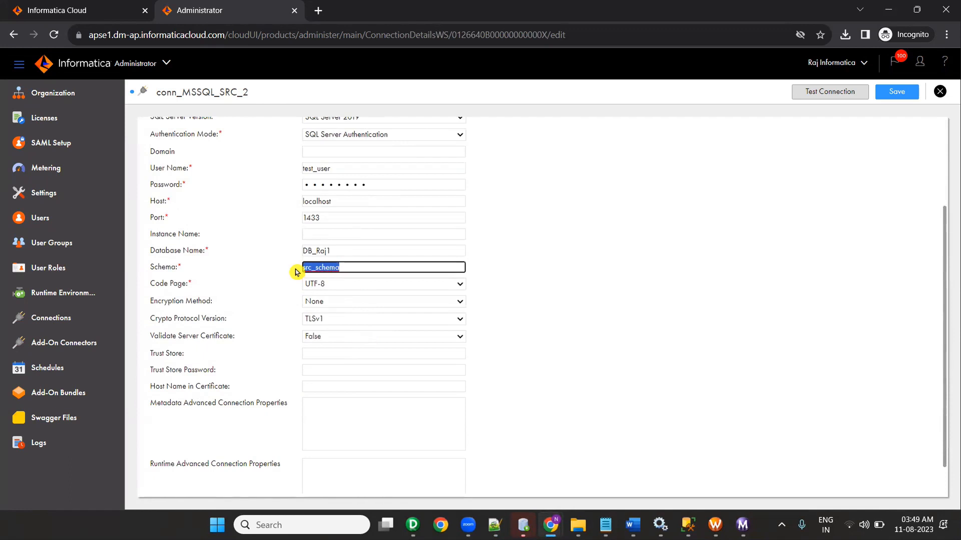
key("BackSpace")
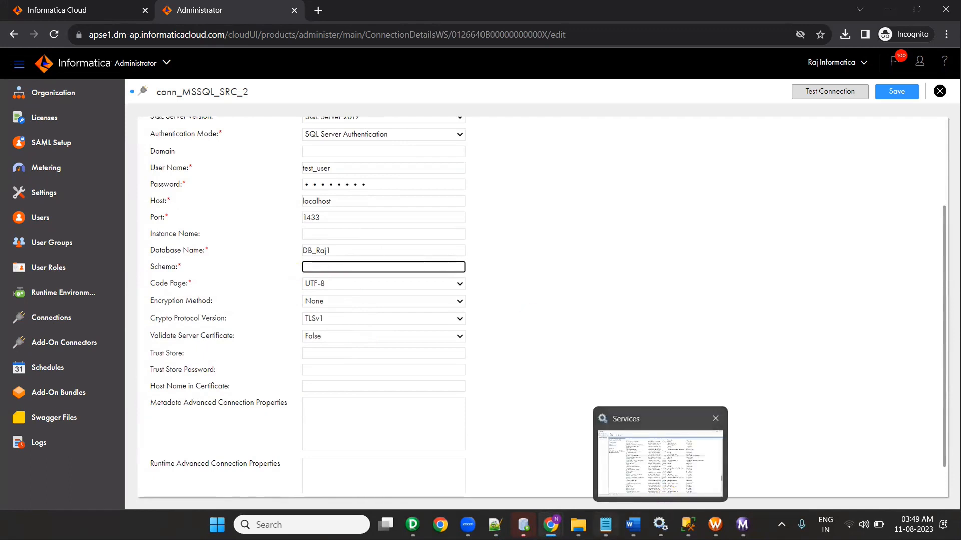
Step: Paste tgt_schema from SSMS as the schema and test the connection successfully
left_click(606, 524)
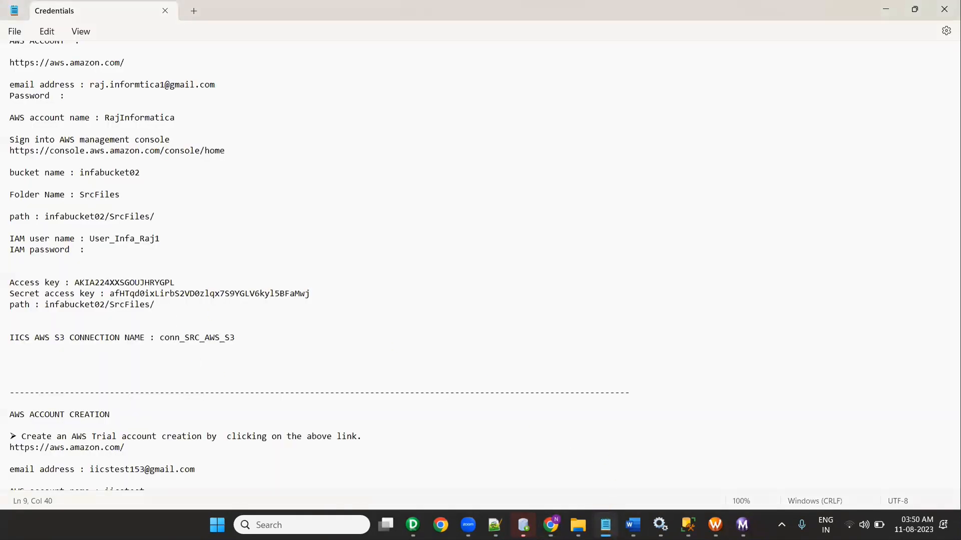
left_click(451, 525)
left_click(494, 525)
left_click(494, 524)
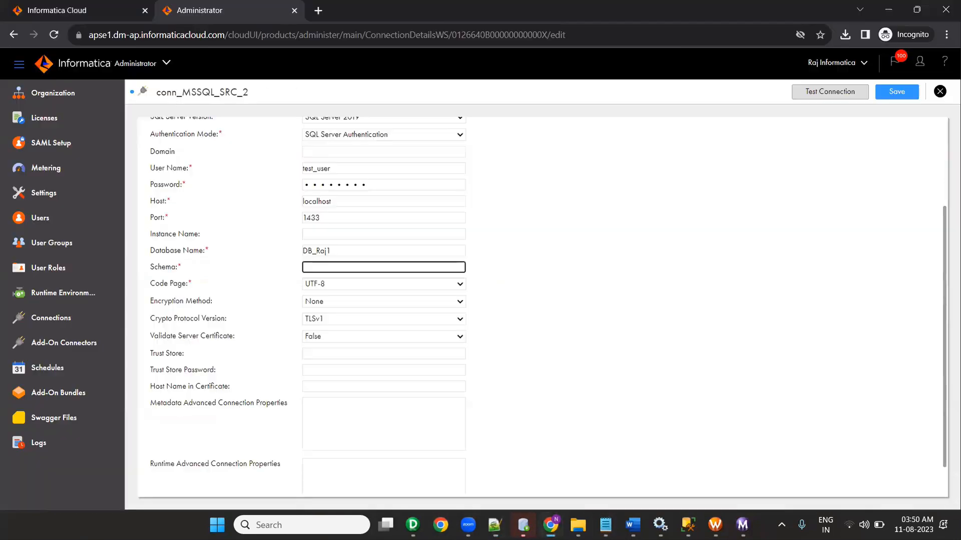
left_click(688, 525)
scroll(382, 274, "down", 5)
left_click(376, 150)
double_click(375, 151)
key("ctrl+c")
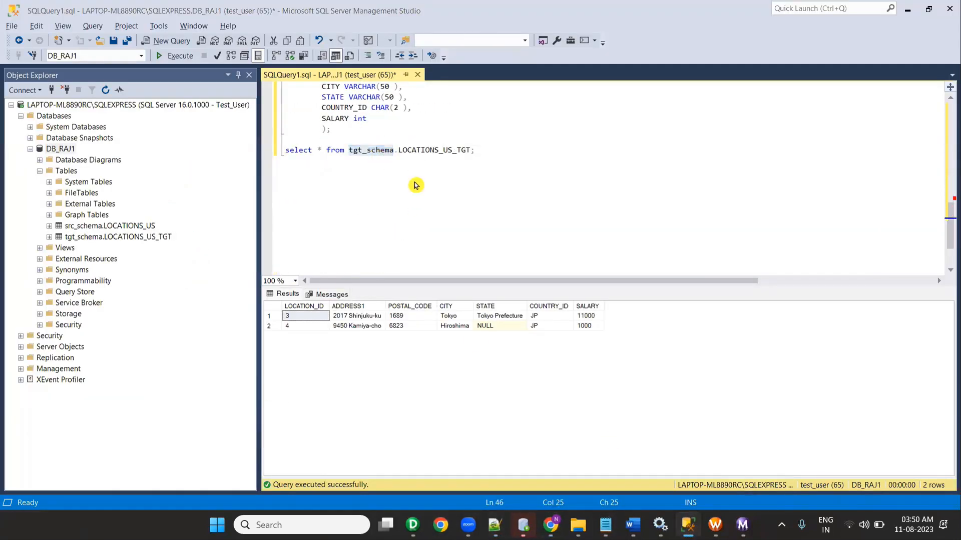
key("alt+Tab")
key("alt+Tab")
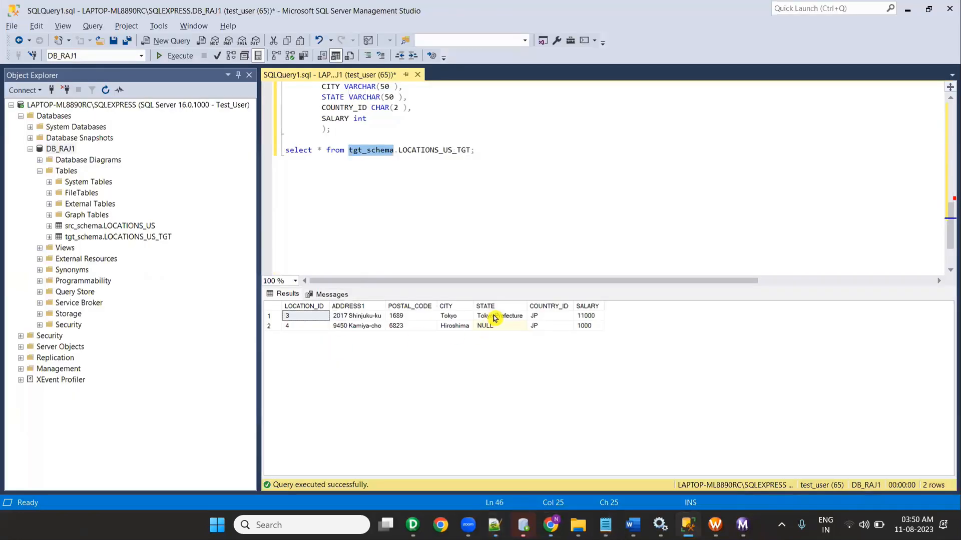
left_click(550, 525)
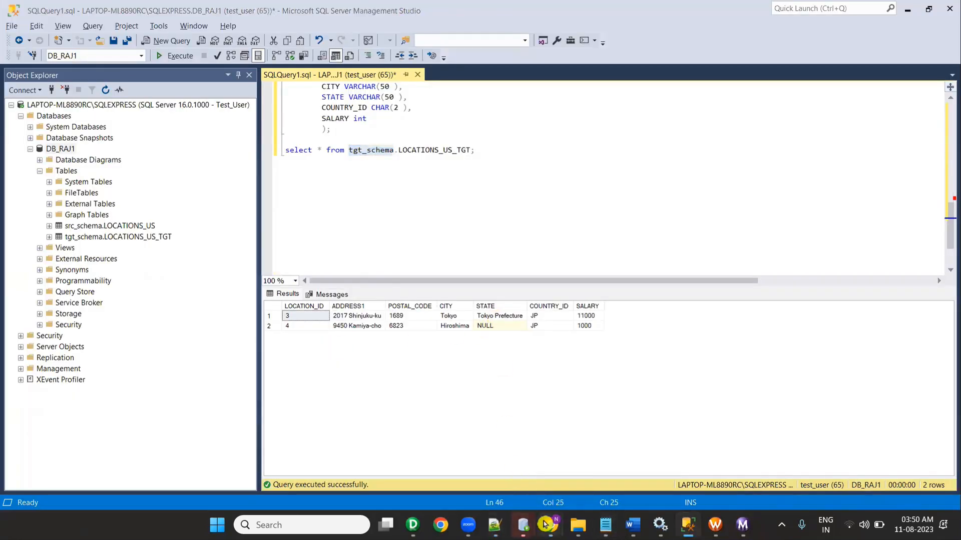
left_click(483, 458)
left_click(362, 268)
key("ctrl+v")
left_click(835, 94)
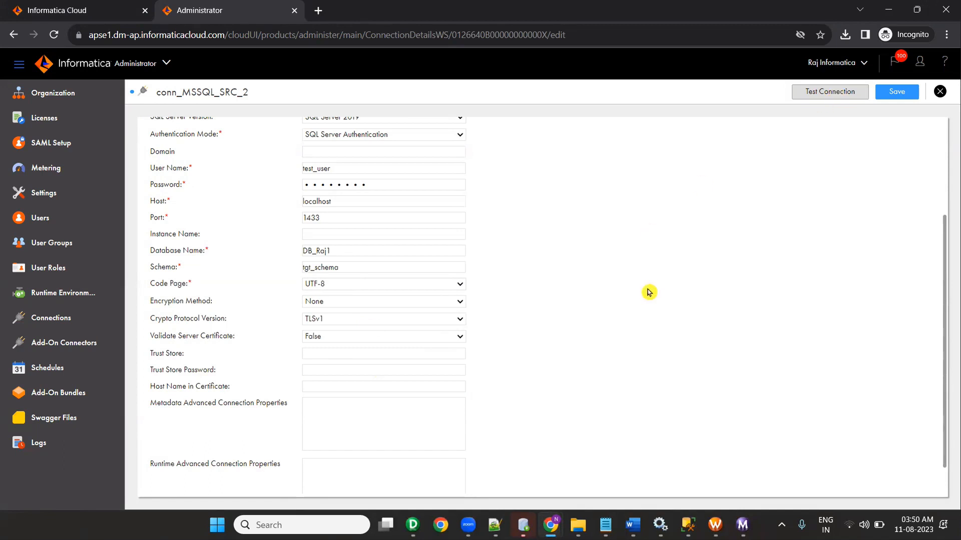
left_click_drag(255, 129, 310, 131)
Step: Save conn_MSSQL_TARGET and open Data Integration in a new browser tab
left_click(897, 92)
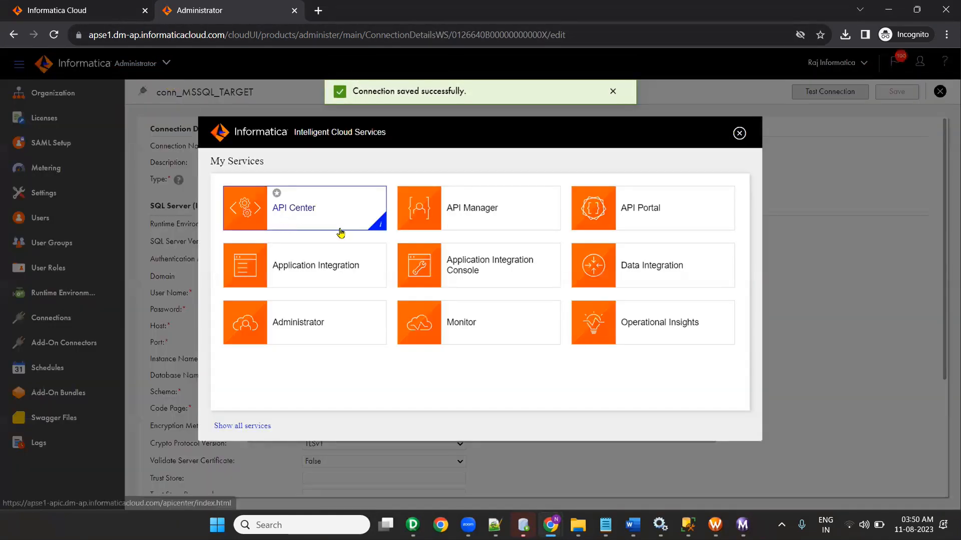
right_click(650, 276)
left_click(670, 281)
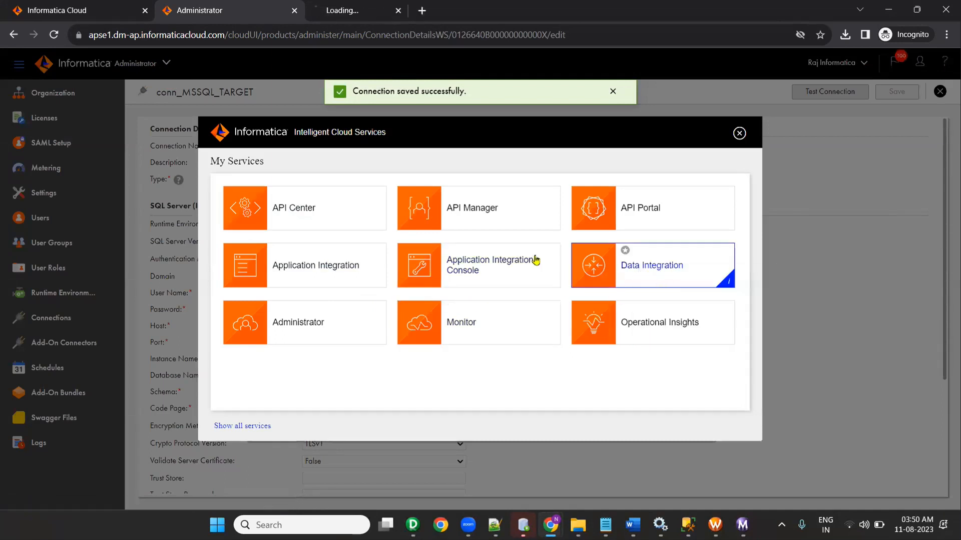
left_click(394, 14)
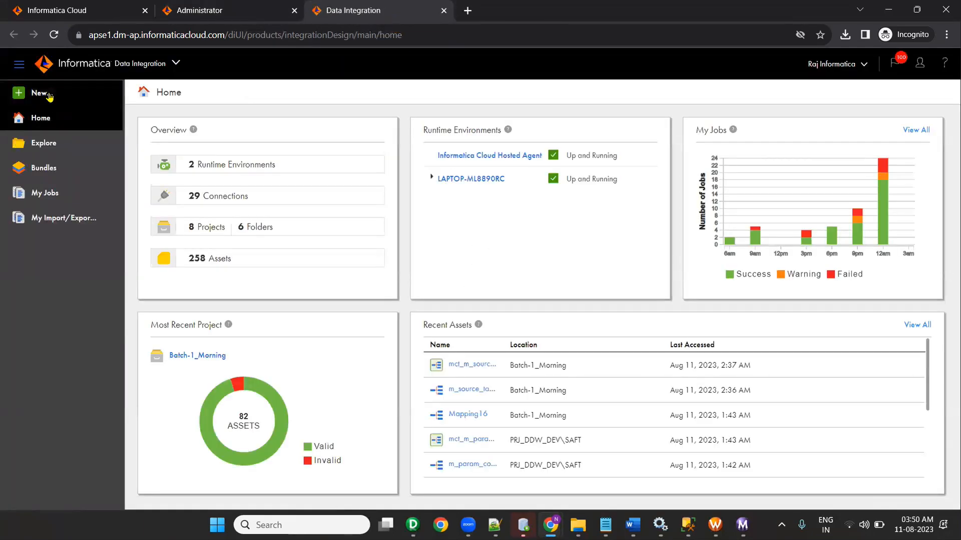
Step: Create a new mapping, Mapping17, and reposition its Source node on the canvas
left_click(50, 95)
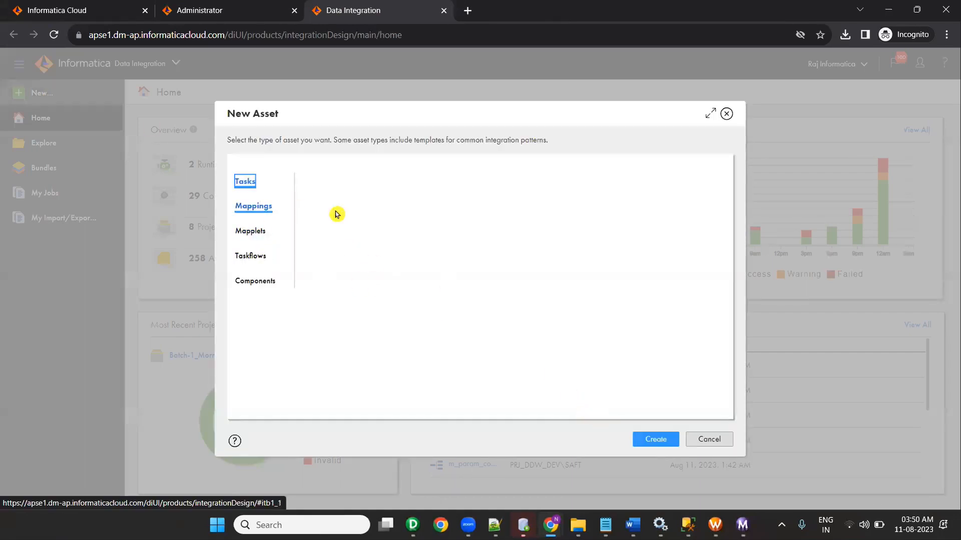
left_click(655, 439)
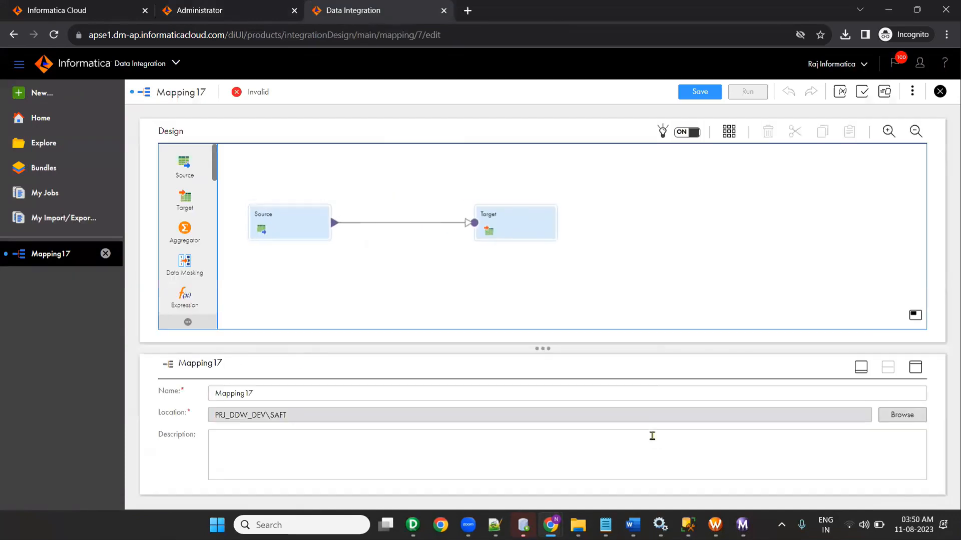
left_click_drag(273, 224, 282, 202)
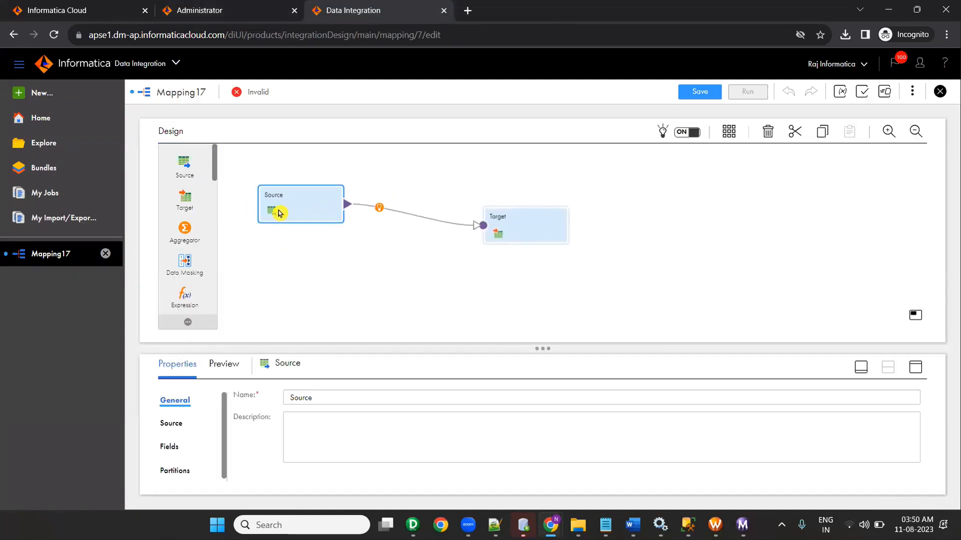
Step: Point Mapping17's Source at the LOCATIONS_US table via connection conn_MSSQL_SRC
left_click(170, 424)
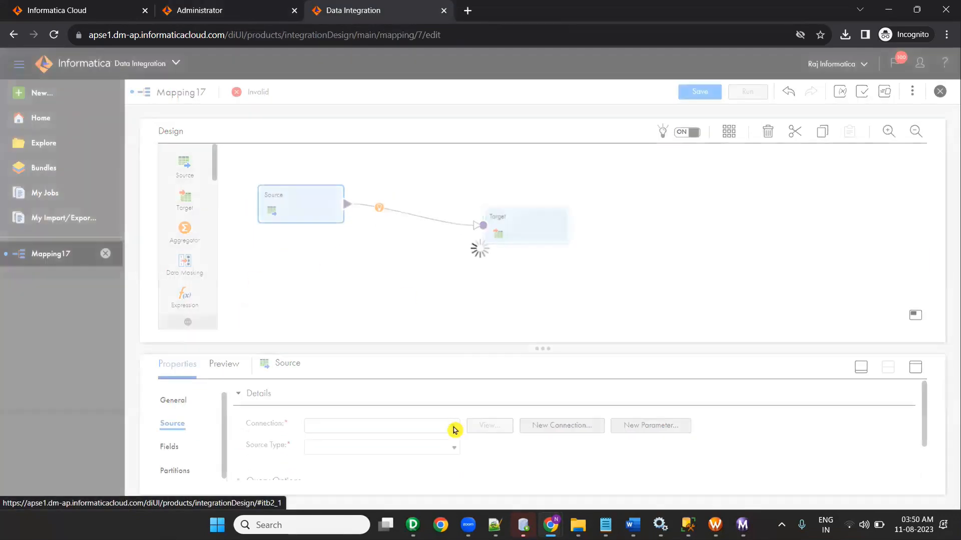
left_click(452, 426)
scroll(373, 351, "down", 5)
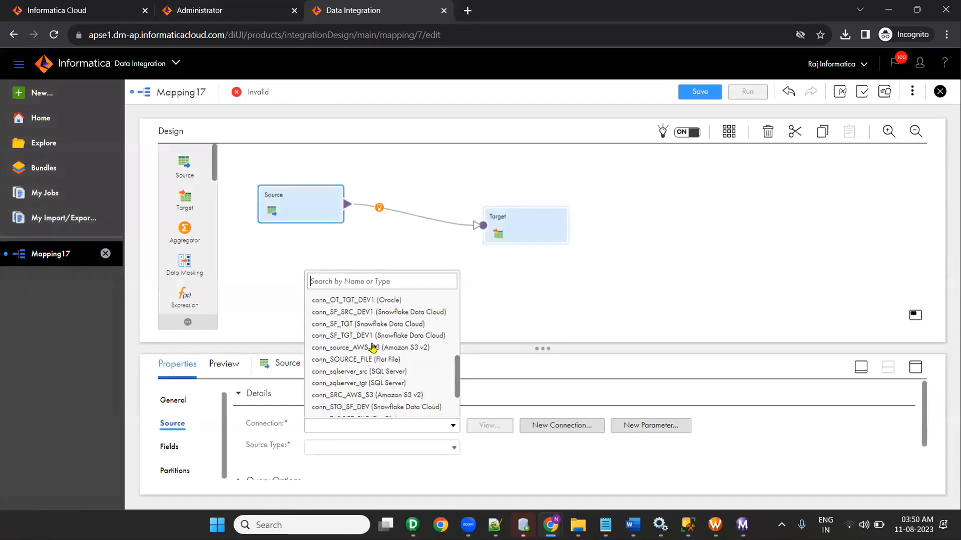
scroll(376, 347, "down", 2)
scroll(381, 347, "up", 2)
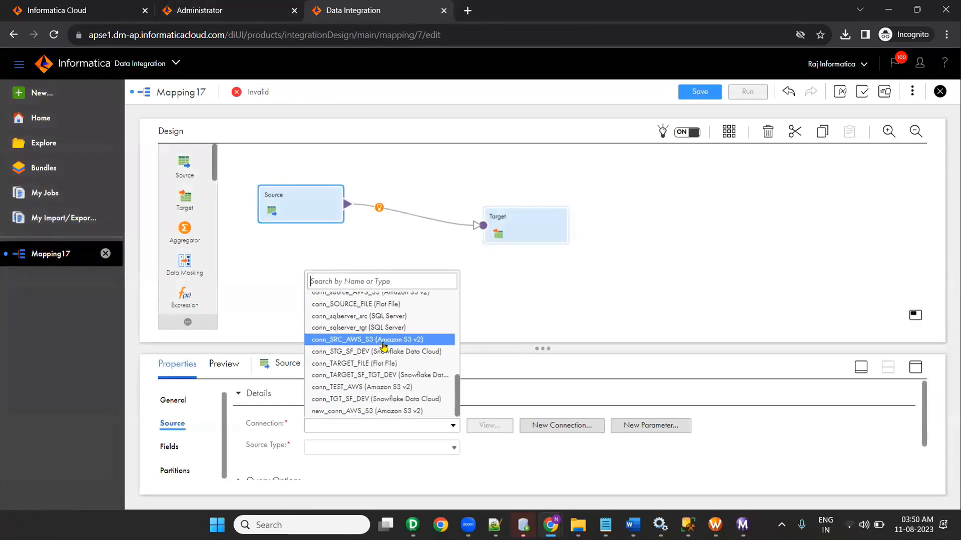
scroll(383, 346, "up", 5)
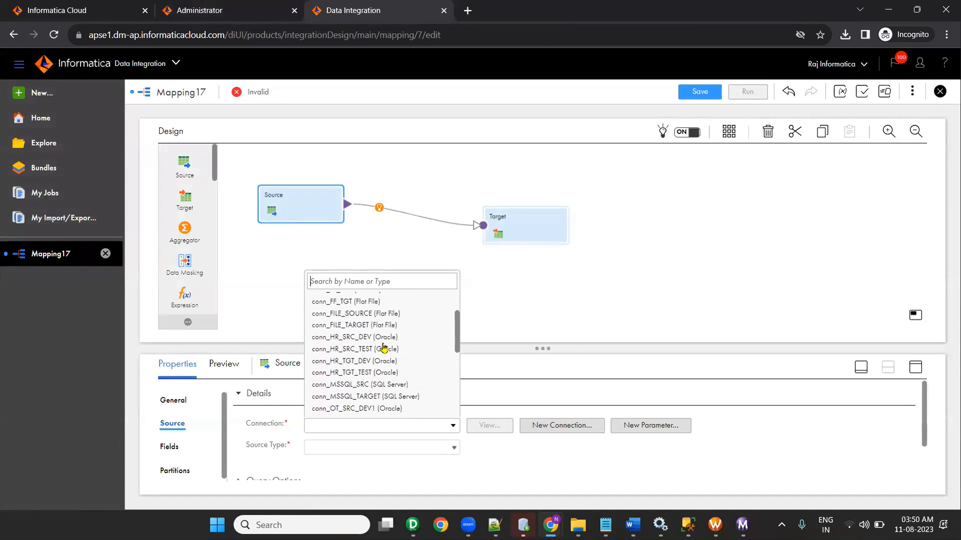
scroll(385, 345, "down", 3)
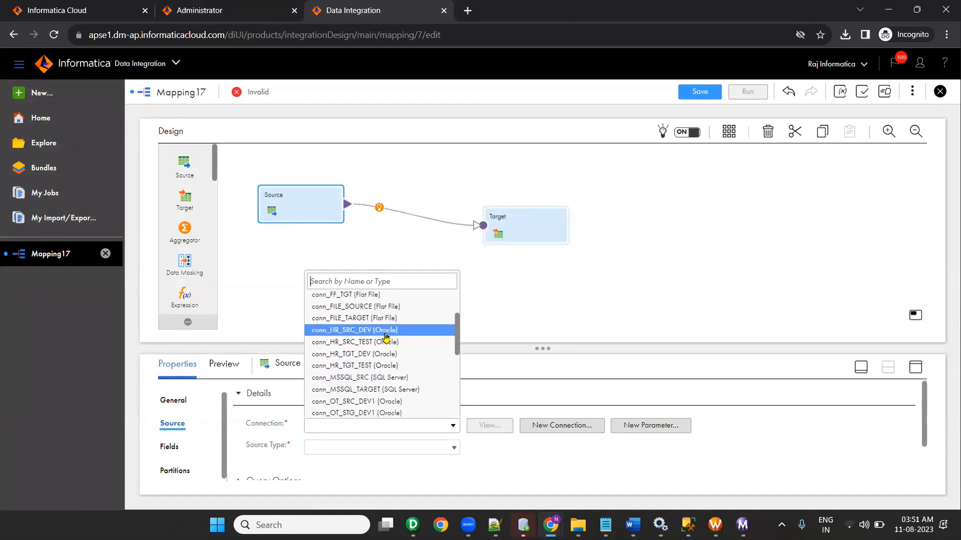
left_click(395, 378)
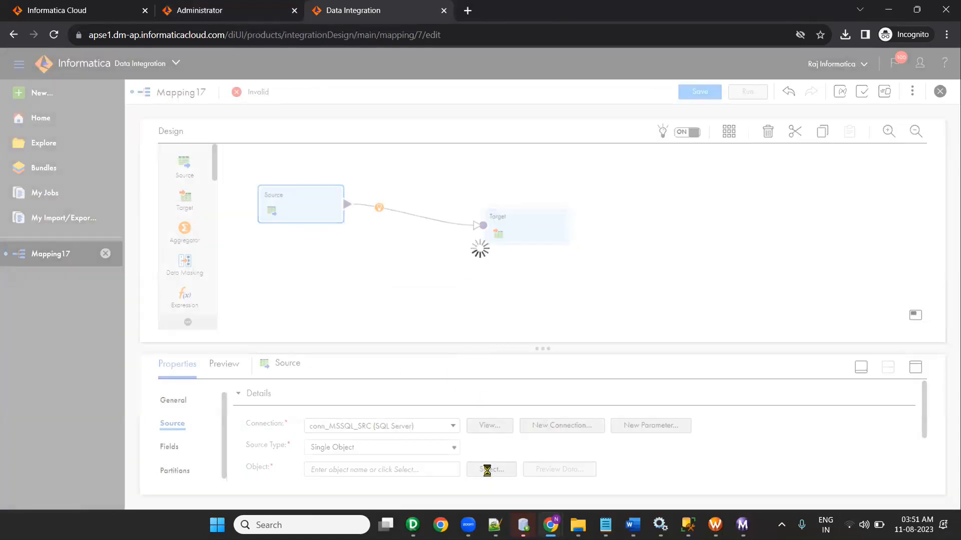
left_click(492, 462)
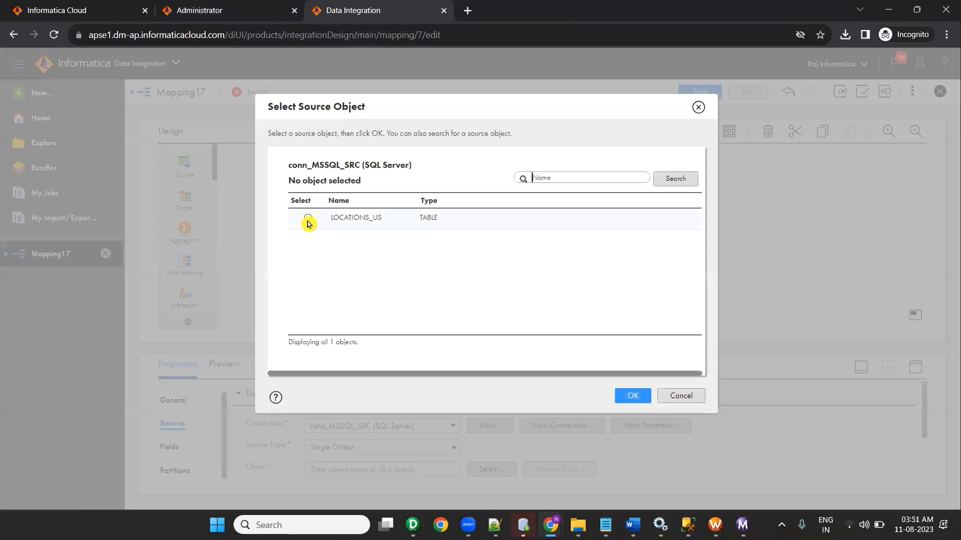
left_click(308, 223)
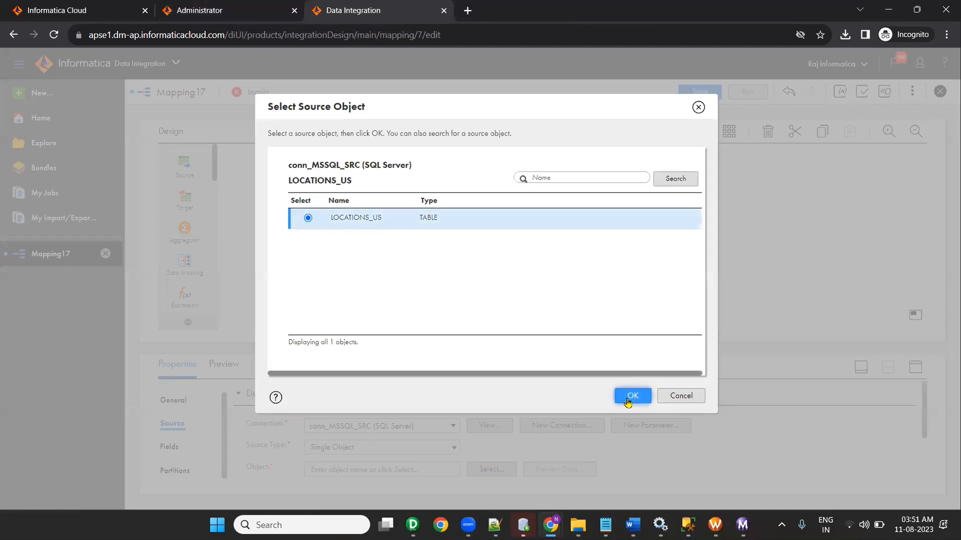
left_click(627, 397)
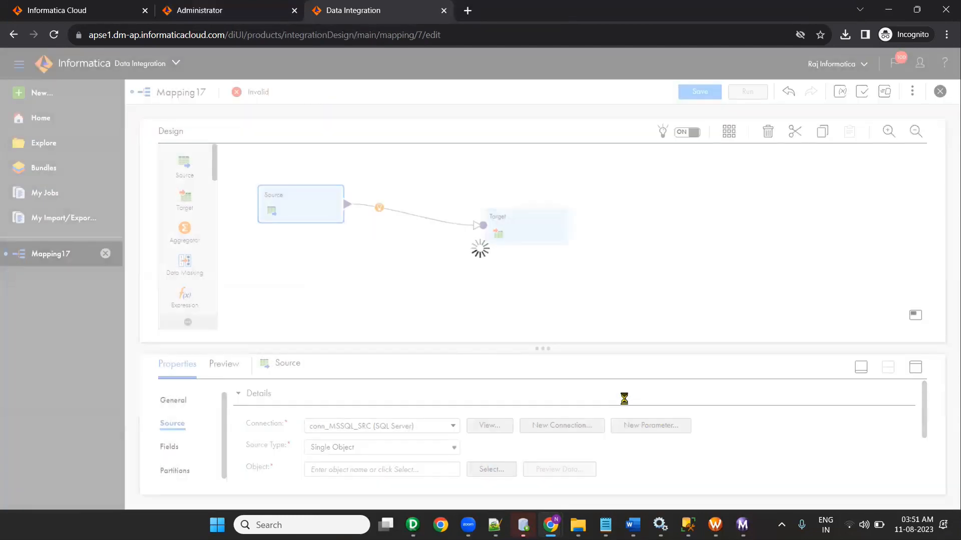
Step: Set the Target to table LOCATIONS_US_TGT through connection conn_MSSQL_TARGET
left_click(516, 237)
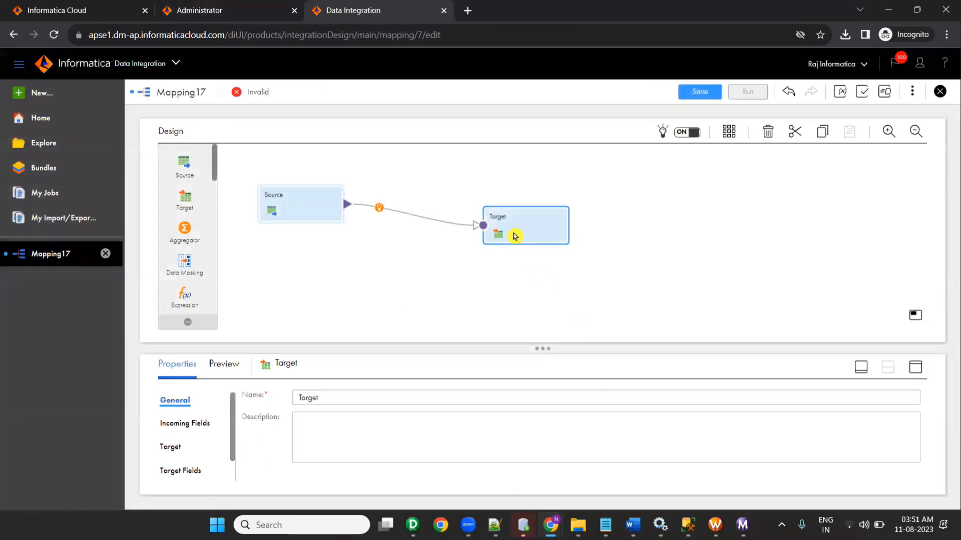
left_click(178, 448)
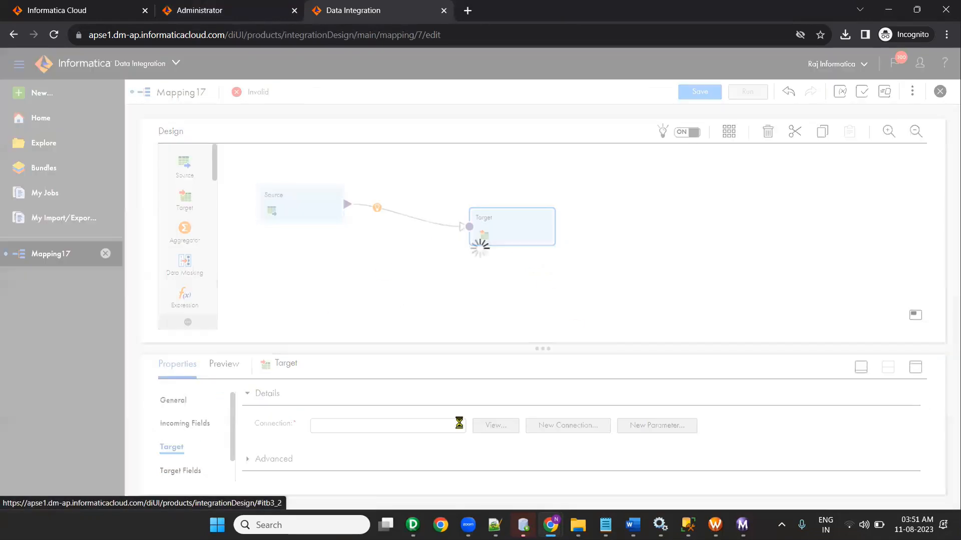
left_click(459, 425)
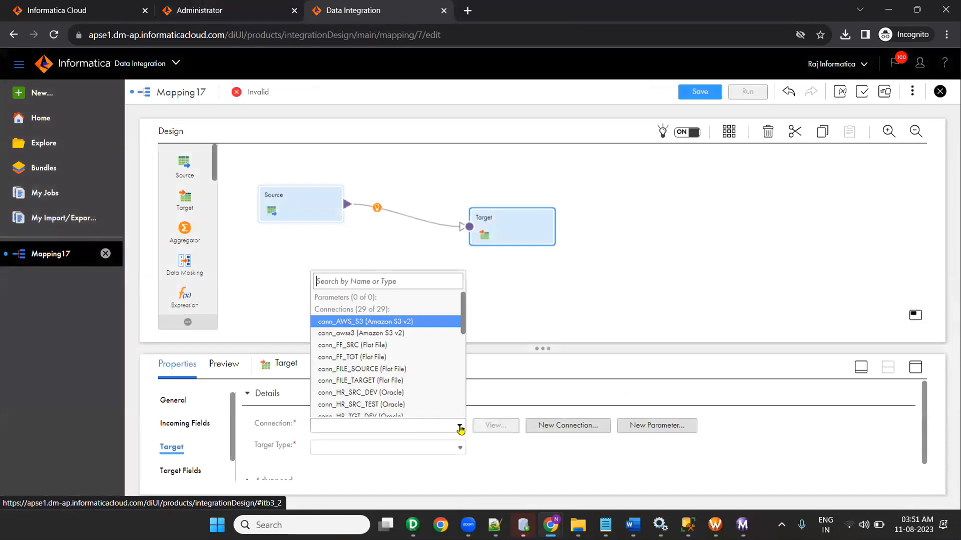
scroll(432, 354, "down", 2)
scroll(432, 354, "down", 2)
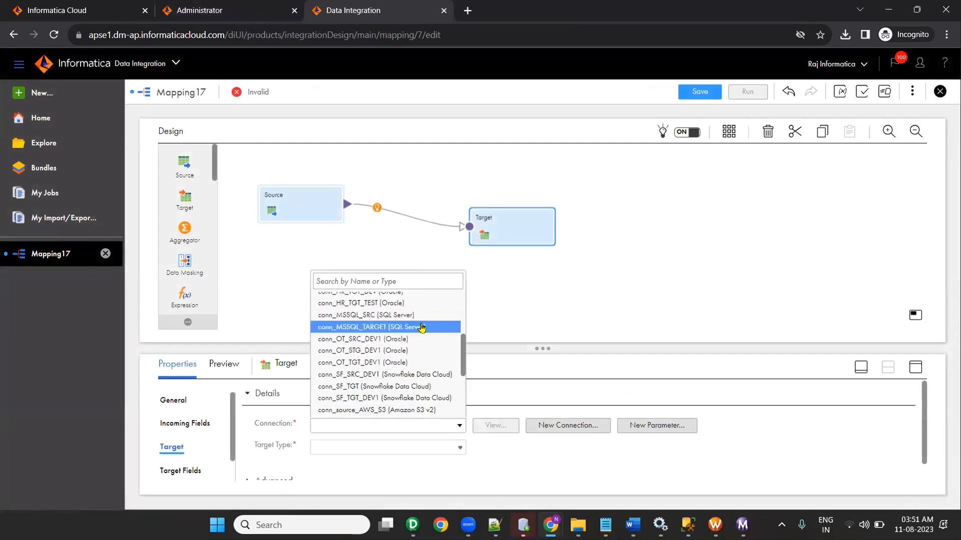
left_click(425, 326)
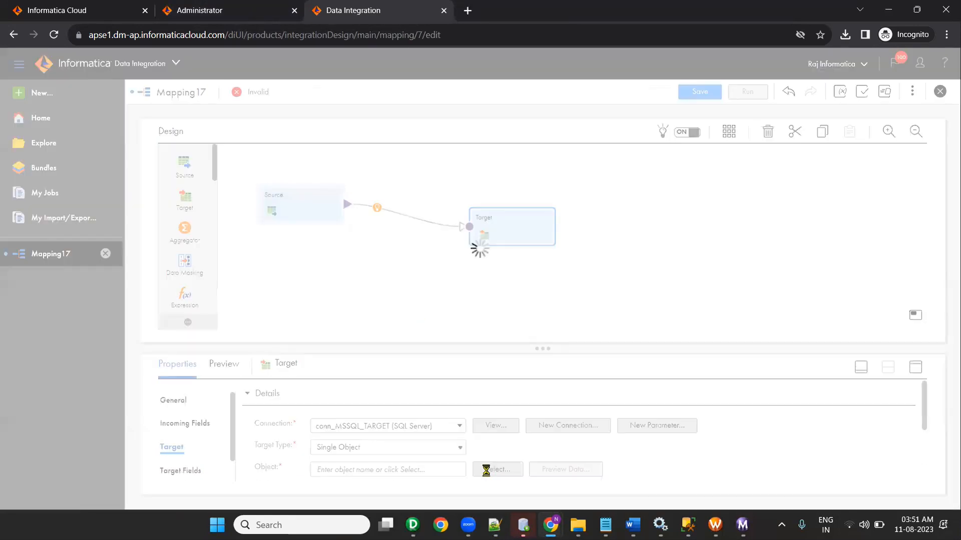
left_click(487, 471)
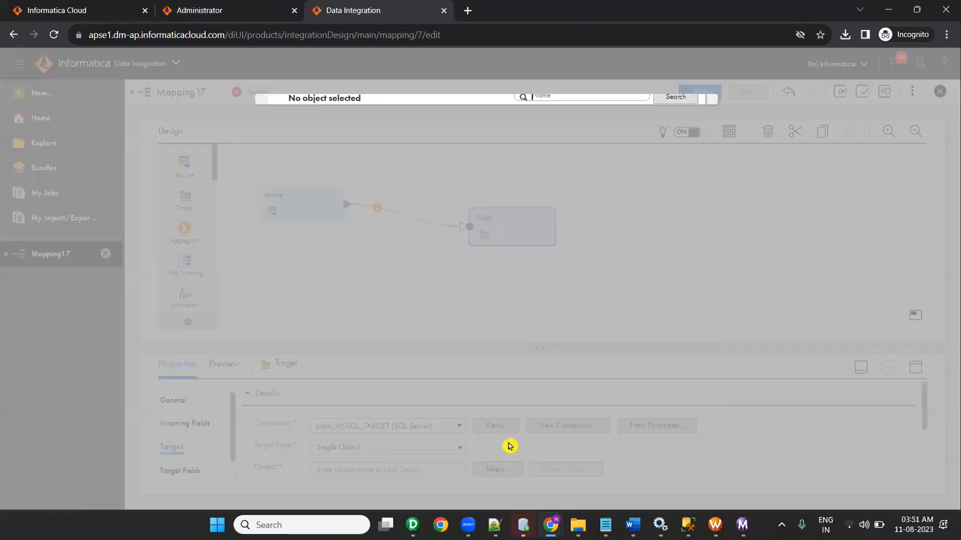
left_click(308, 247)
left_click(635, 424)
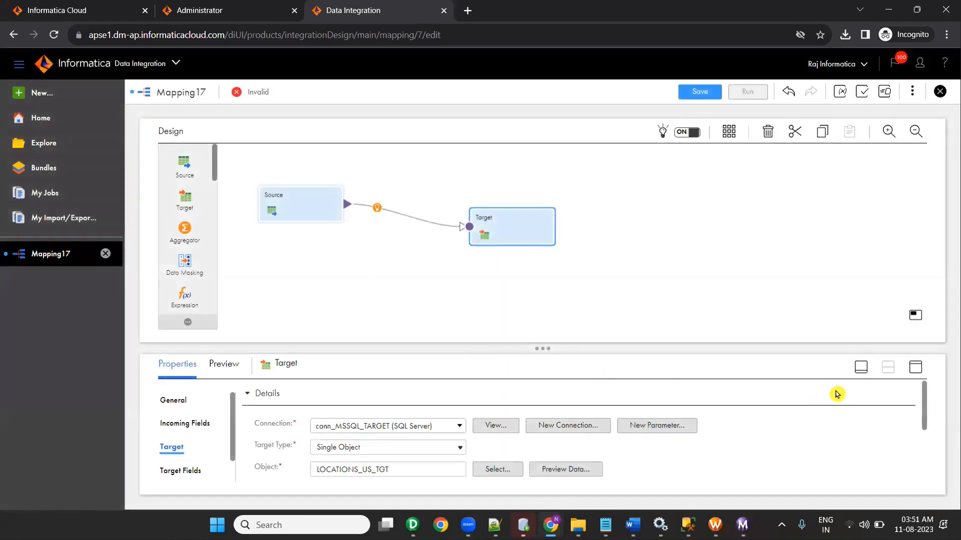
Step: Enable Truncate target and save Mapping17
scroll(834, 398, "down", 5)
left_click(258, 410)
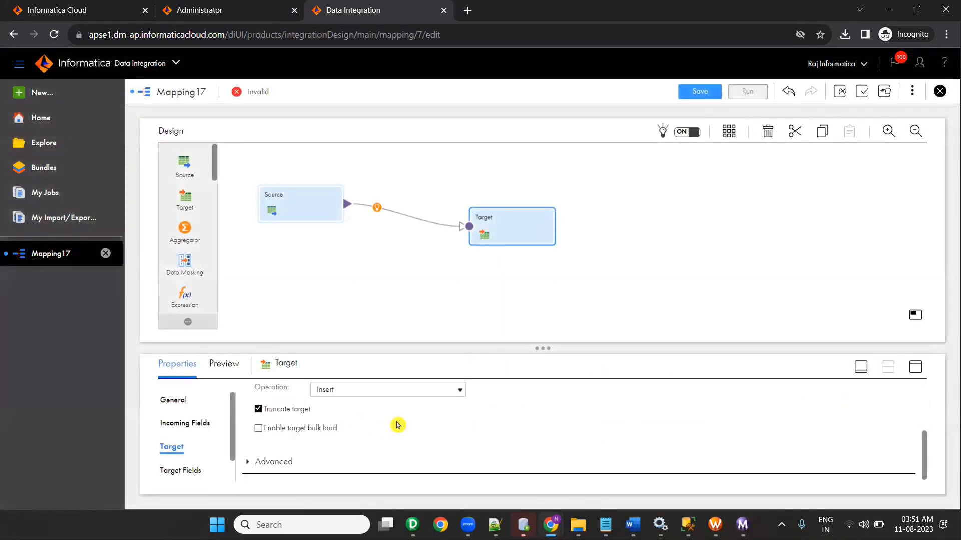
left_click(695, 95)
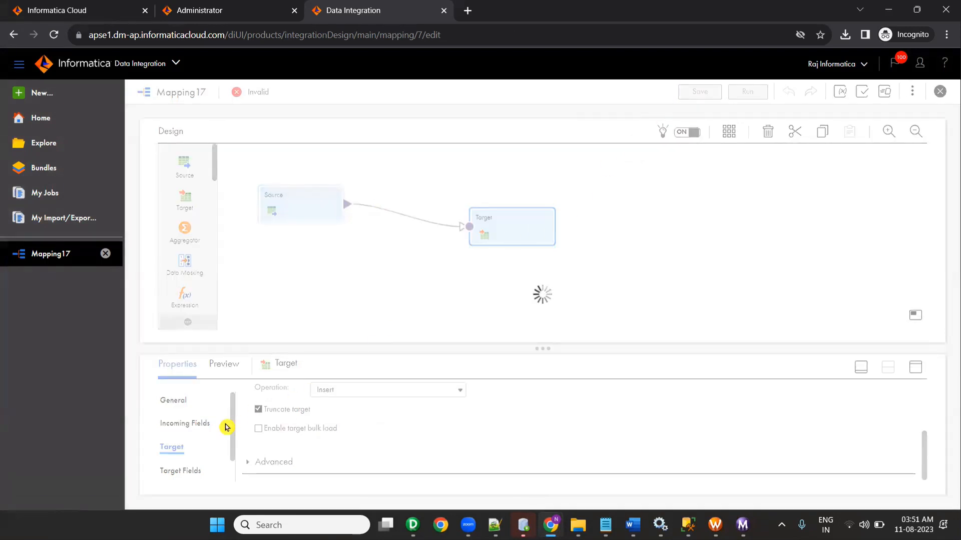
scroll(236, 451, "down", 1)
Step: Smart Map all 7 target fields, save Mapping17 as valid, and start its run
left_click(195, 467)
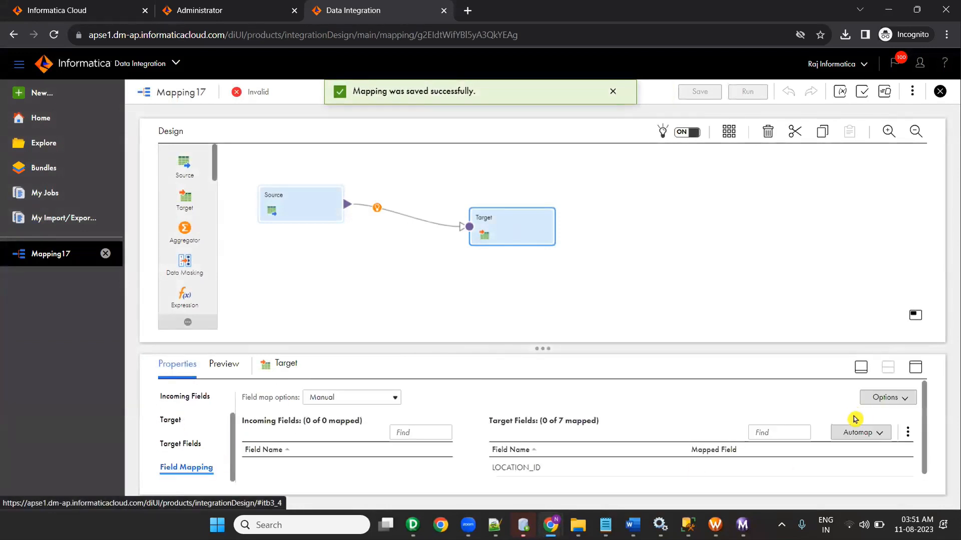
left_click(853, 444)
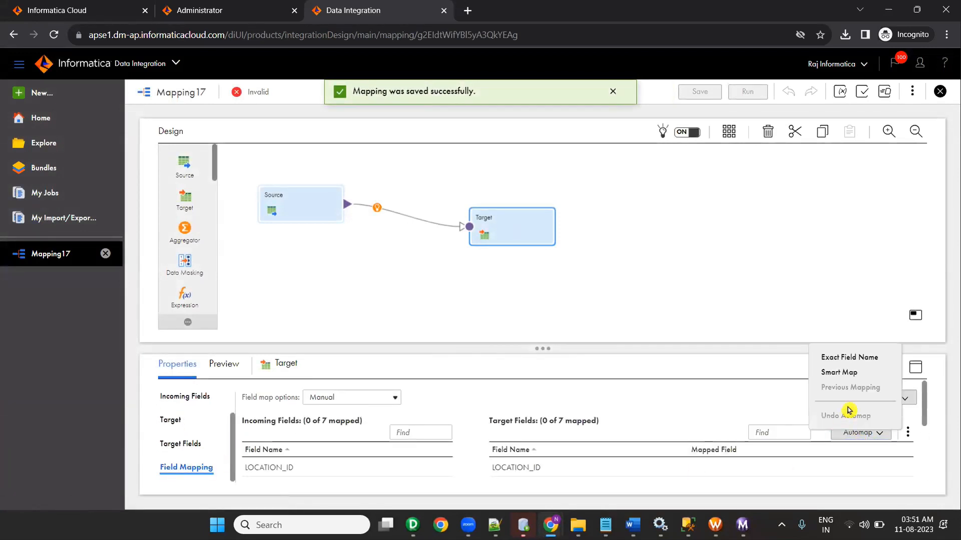
left_click(848, 377)
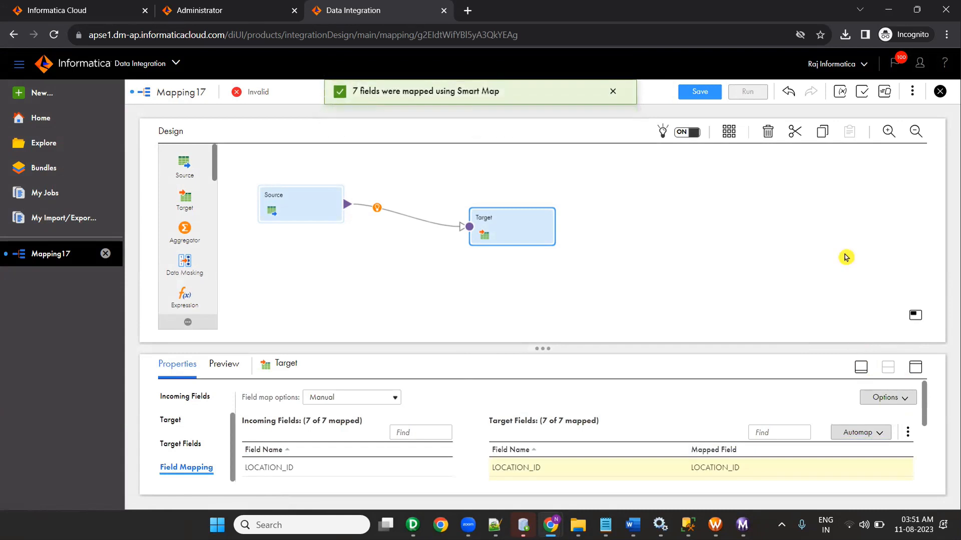
left_click_drag(825, 328, 787, 259)
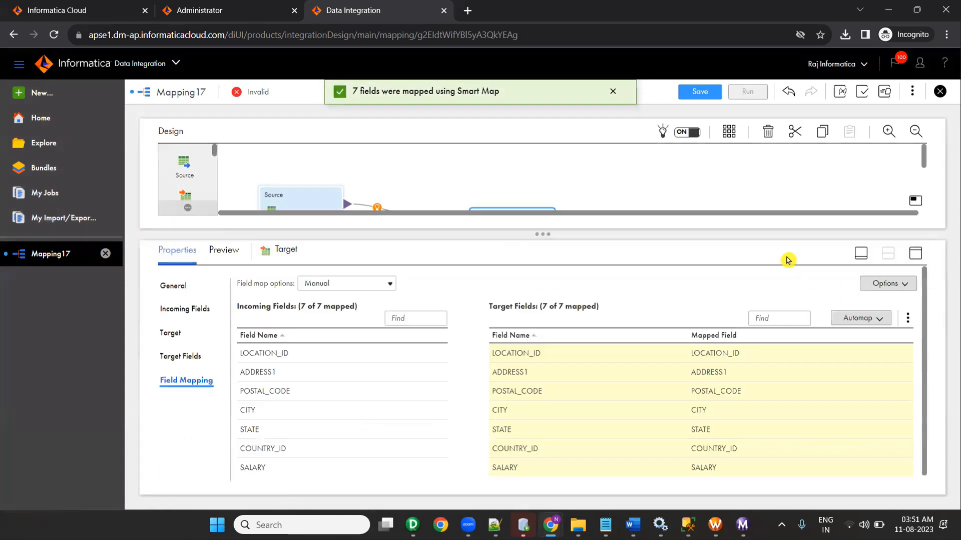
left_click(698, 93)
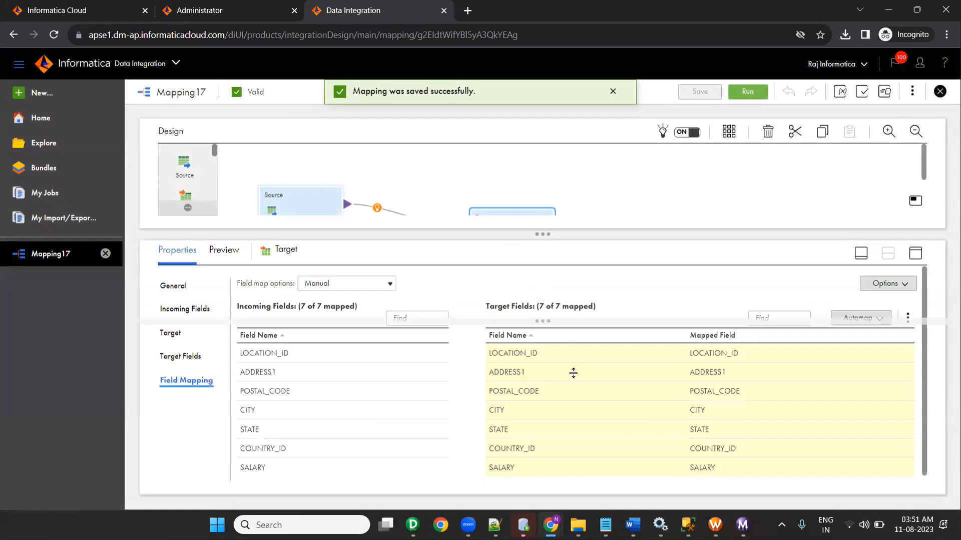
left_click(748, 92)
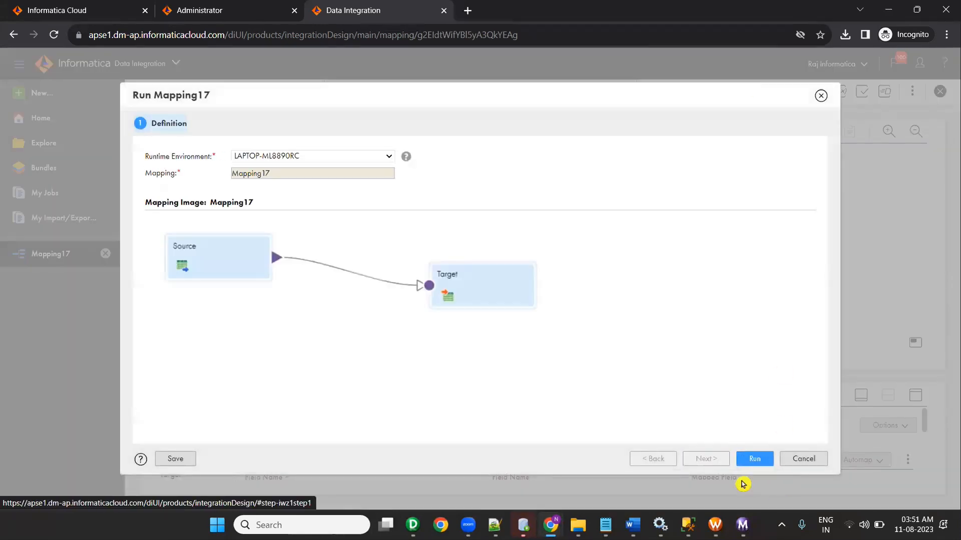
Step: Run Mapping17 and follow its job Mapping17-1 on the My Jobs page
left_click(760, 465)
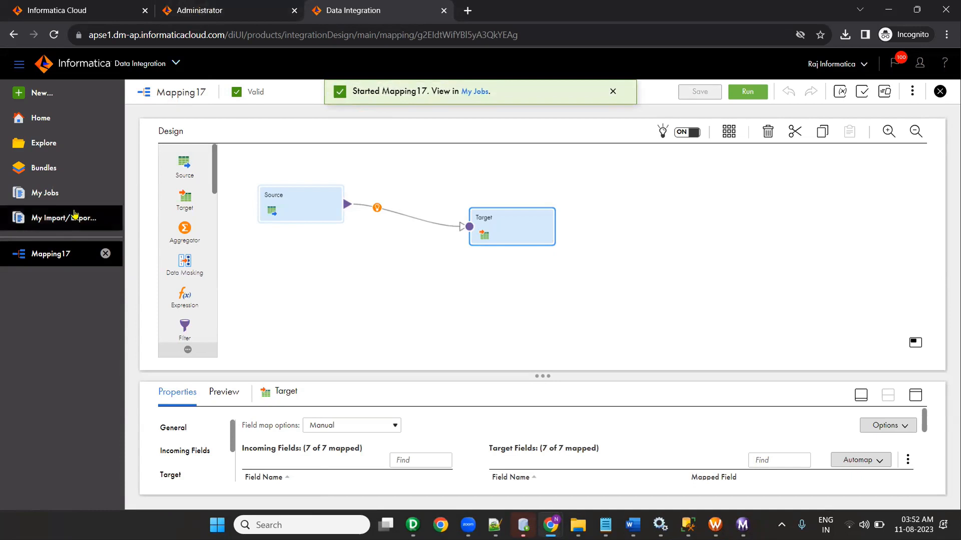
left_click(474, 94)
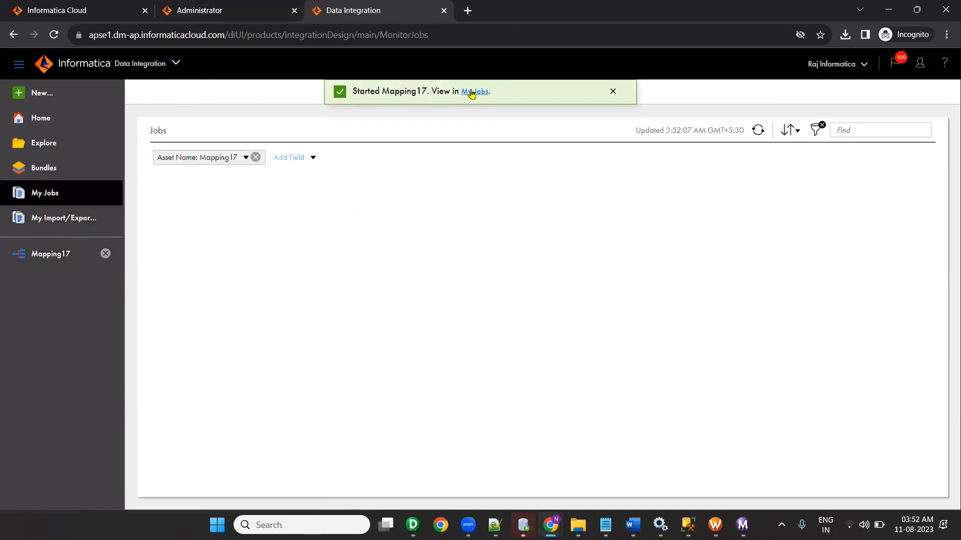
left_click(757, 132)
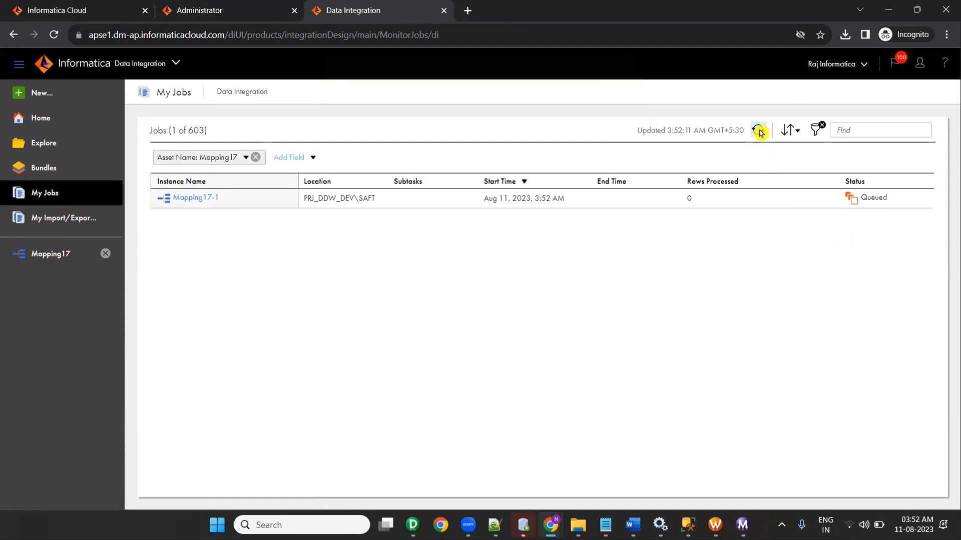
left_click(759, 132)
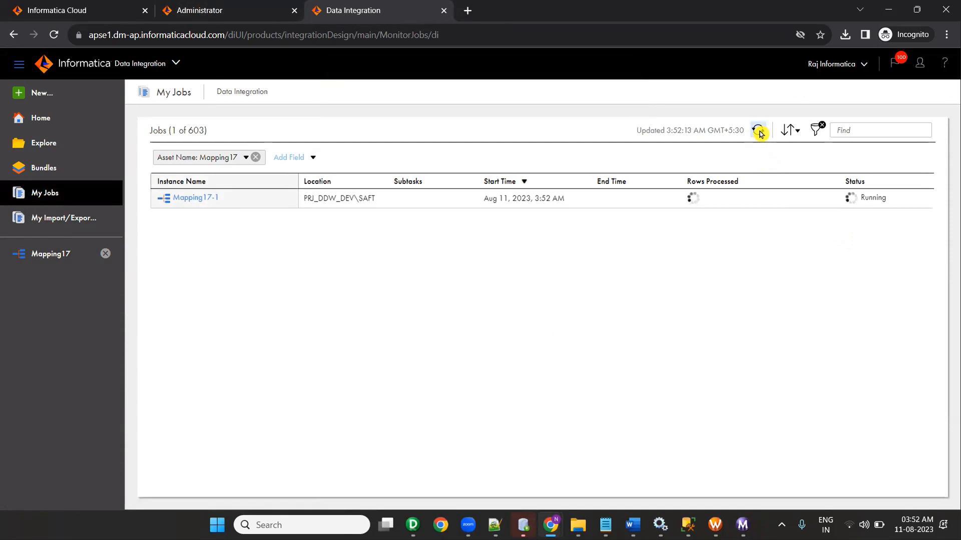
Step: Refresh My Jobs until Mapping17-1 shows Success with 2 rows processed
left_click(759, 132)
left_click(758, 132)
left_click(759, 132)
left_click(759, 133)
left_click(759, 134)
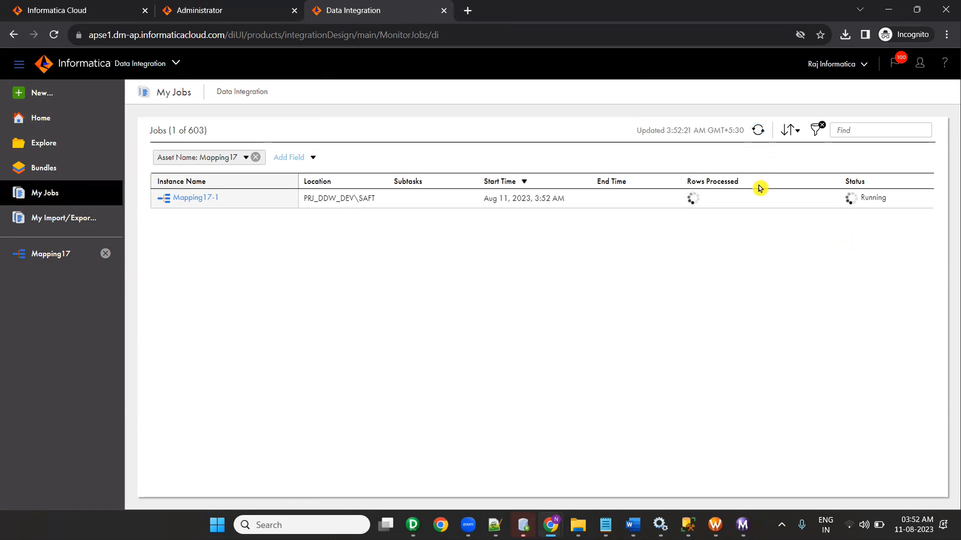
left_click(759, 132)
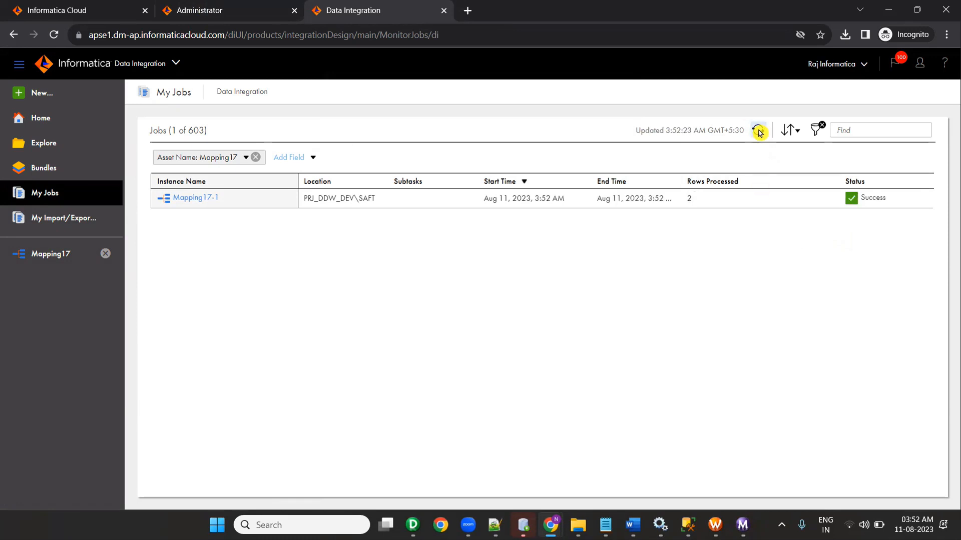
left_click(759, 132)
mouse_move(529, 521)
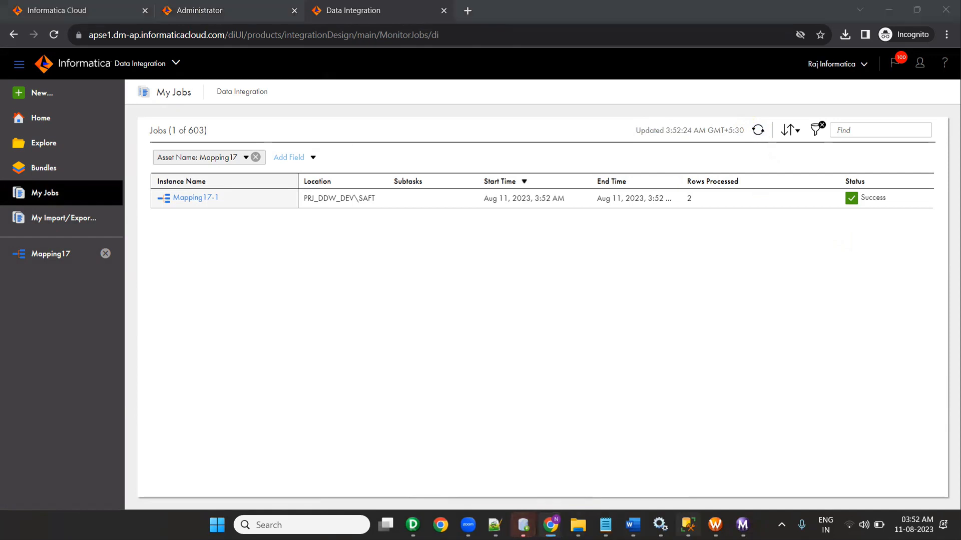
left_click(688, 524)
Step: Re-run select * from tgt_schema.LOCATIONS_US_TGT in SSMS to confirm the two rows, then minimize it
left_click_drag(475, 150, 275, 161)
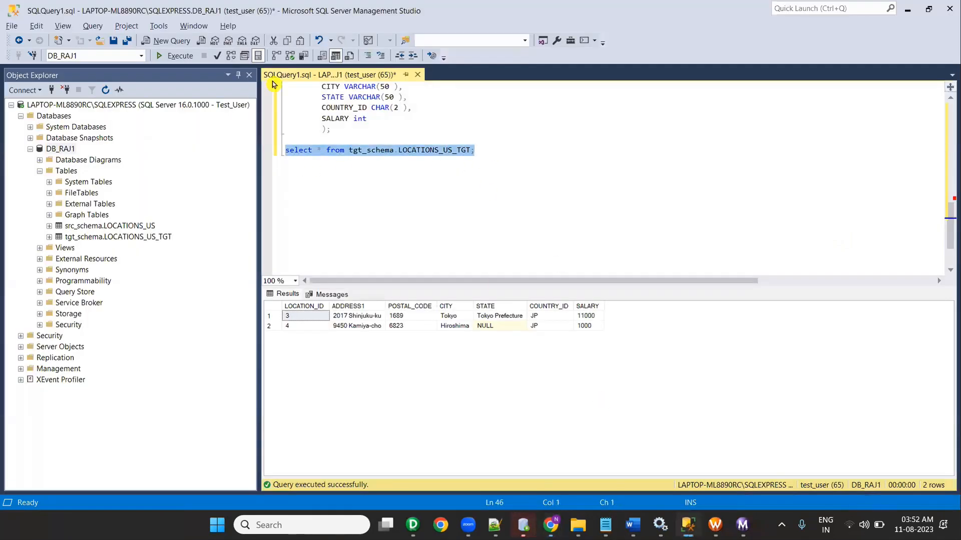
left_click(170, 55)
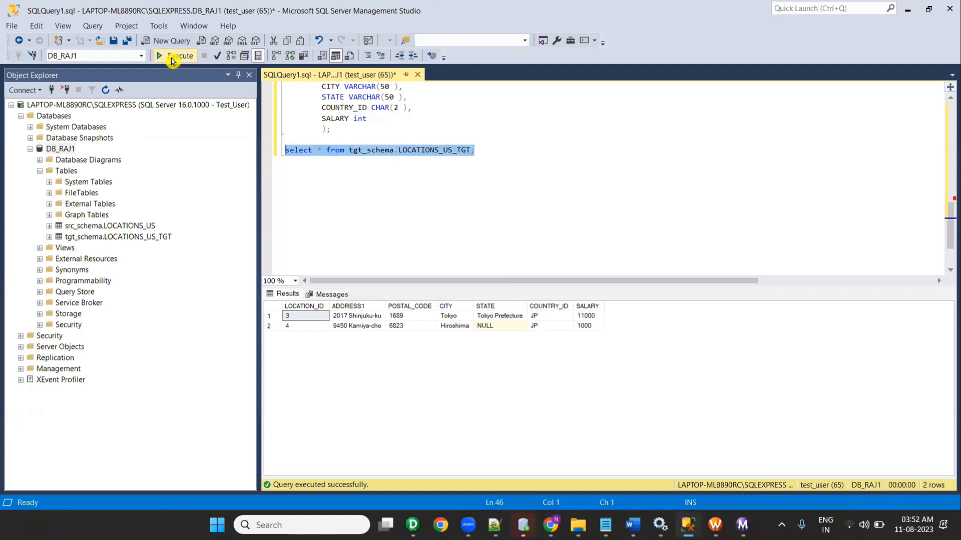
left_click(907, 9)
Step: Bring the Raj_Infa_Document_format Word document forward, scrolled to the top of the SQL server Installation outline
mouse_move(495, 525)
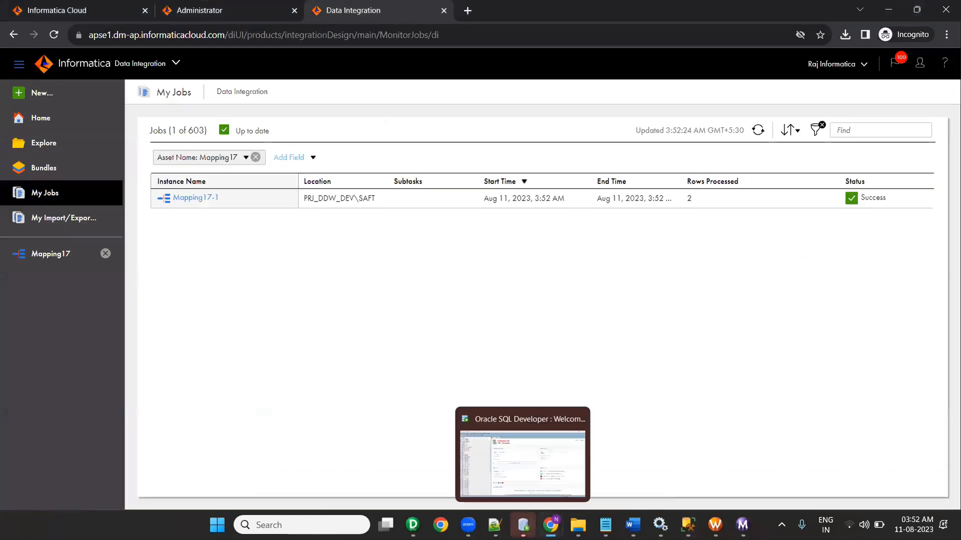
left_click(633, 525)
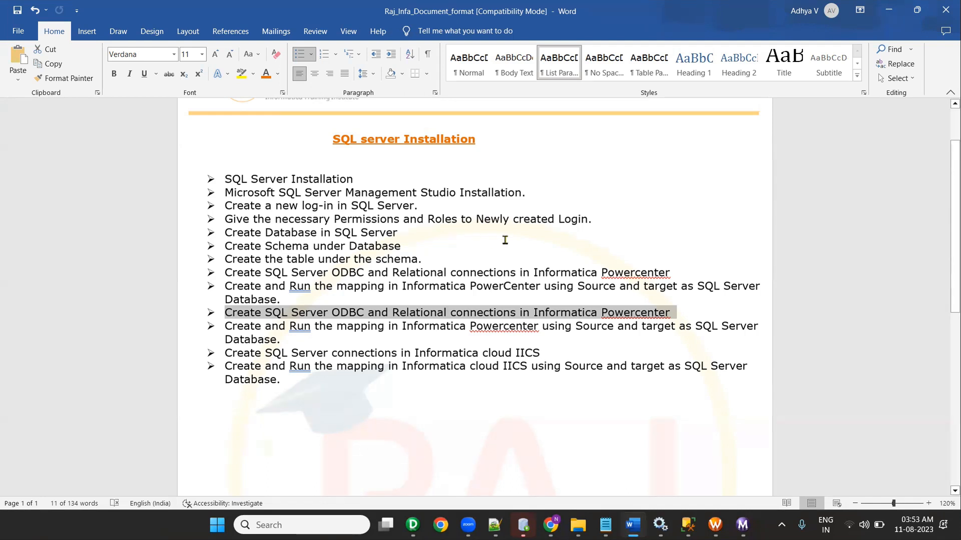
scroll(505, 239, "up", 2)
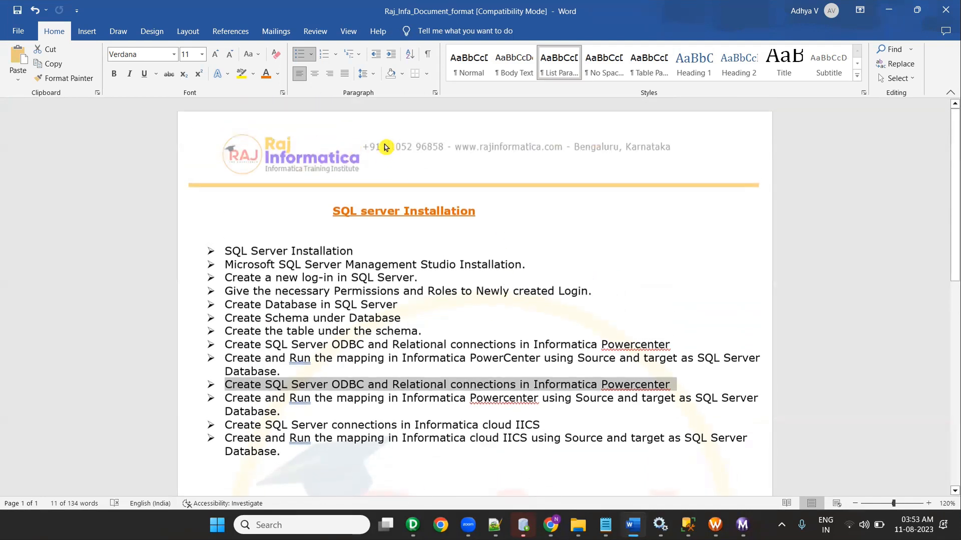
left_click(445, 150)
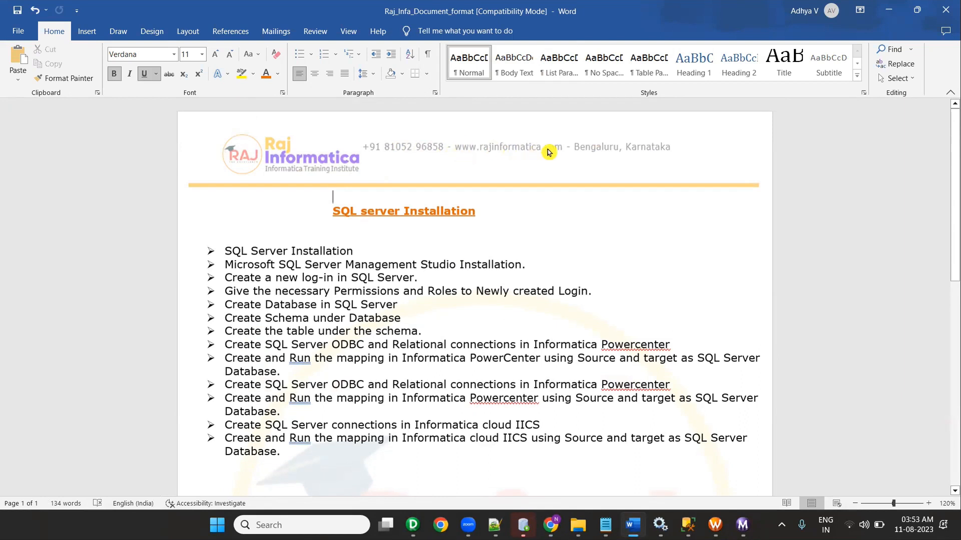